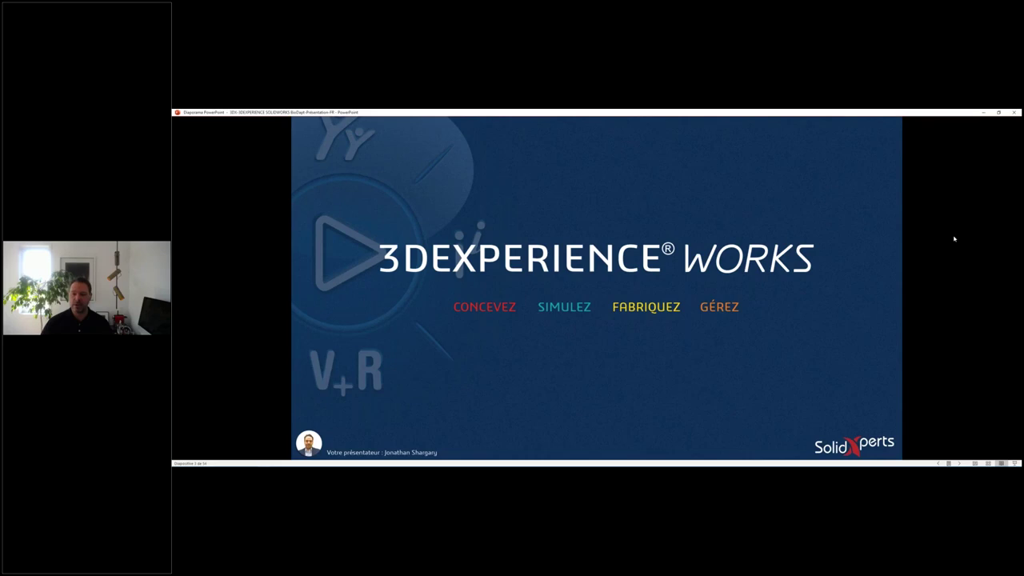
# Advance past the title and presenter bio slides to the 3DEXPERIENCE SOLIDWORKS agenda slide.
pyautogui.click(938, 179)
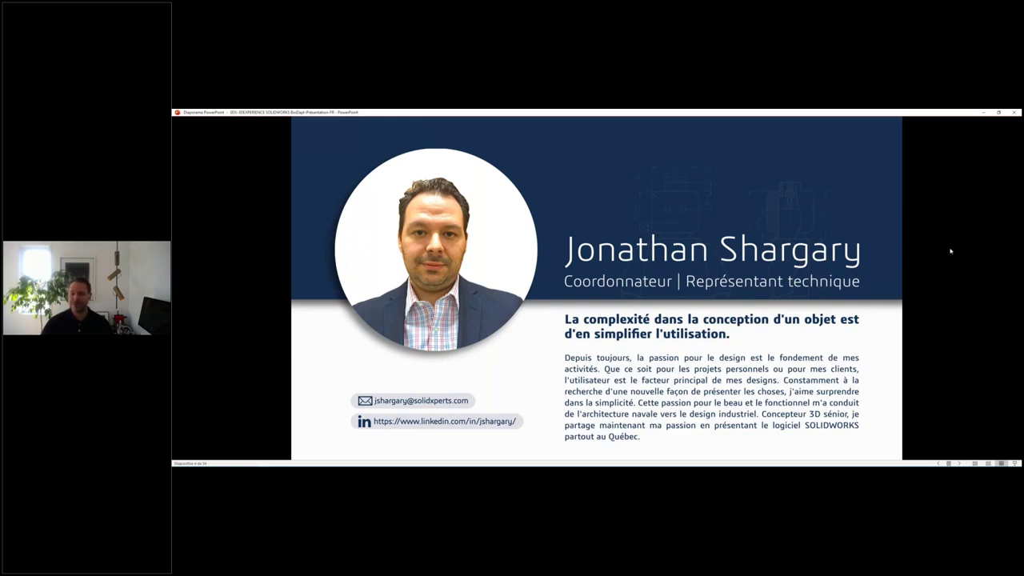
pyautogui.press('Right')
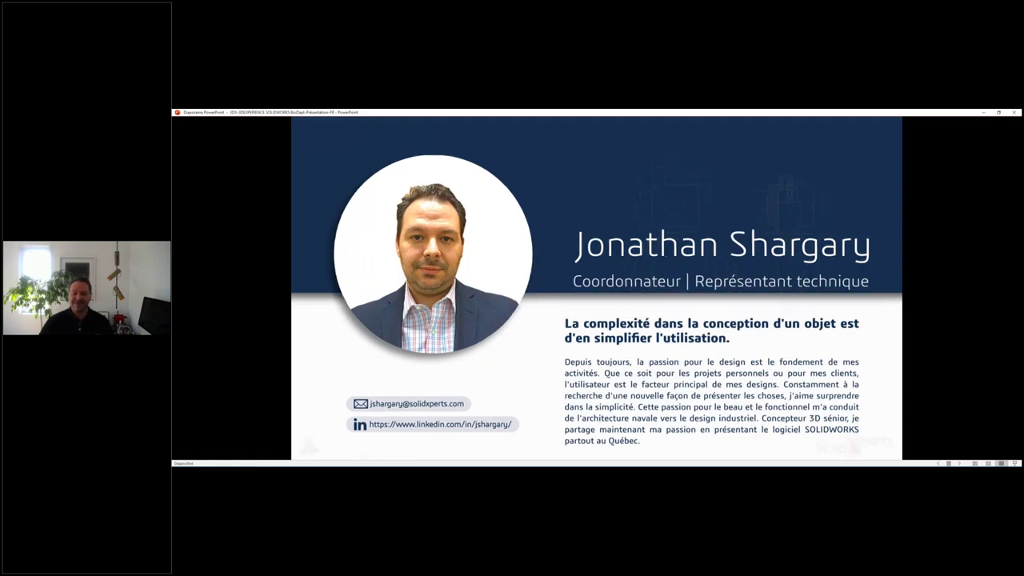
pyautogui.press('Left')
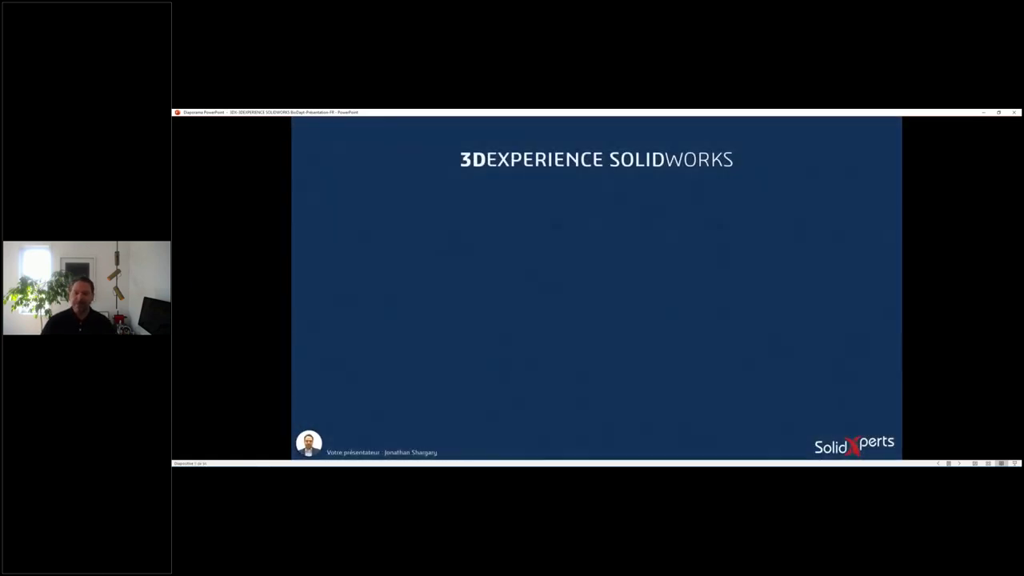
# Reveal LA PLATEFORME, L'INTERFACE, LA PRÉSENTATION BioDapt and L'ÉCOSYSTÈME, then show LA PLATEFORME section slide.
pyautogui.press('Right')
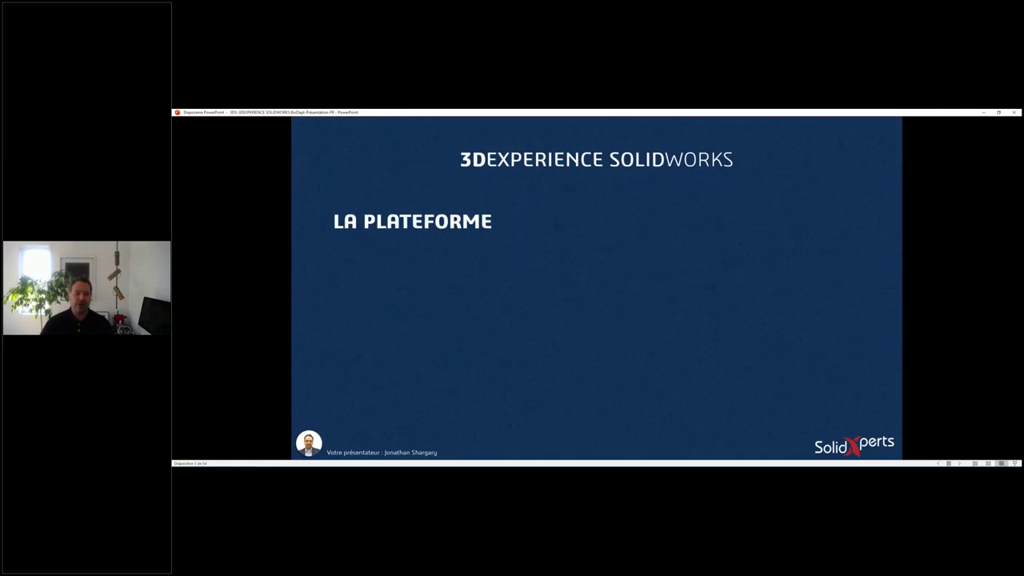
pyautogui.press('Right')
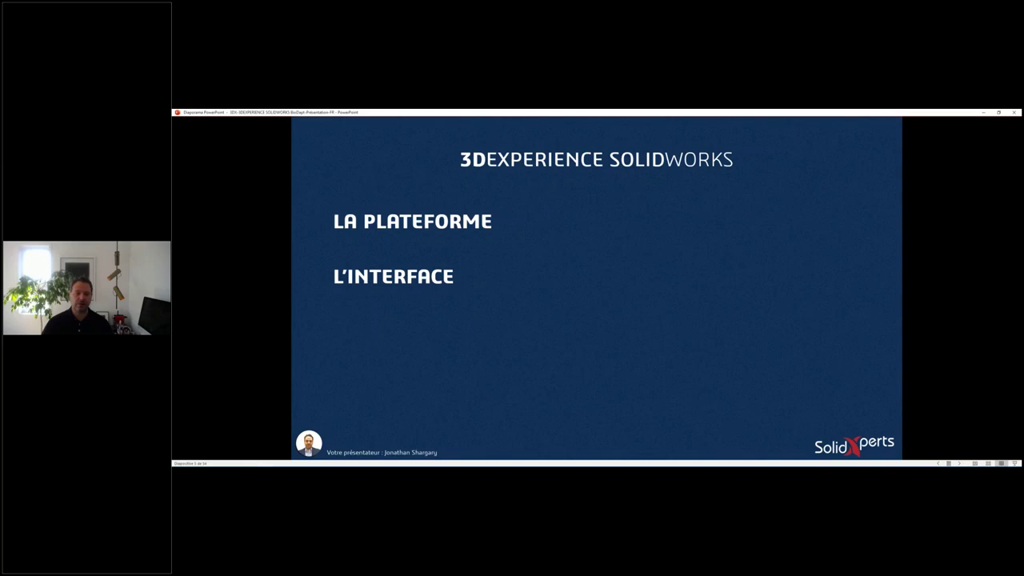
pyautogui.press('Right')
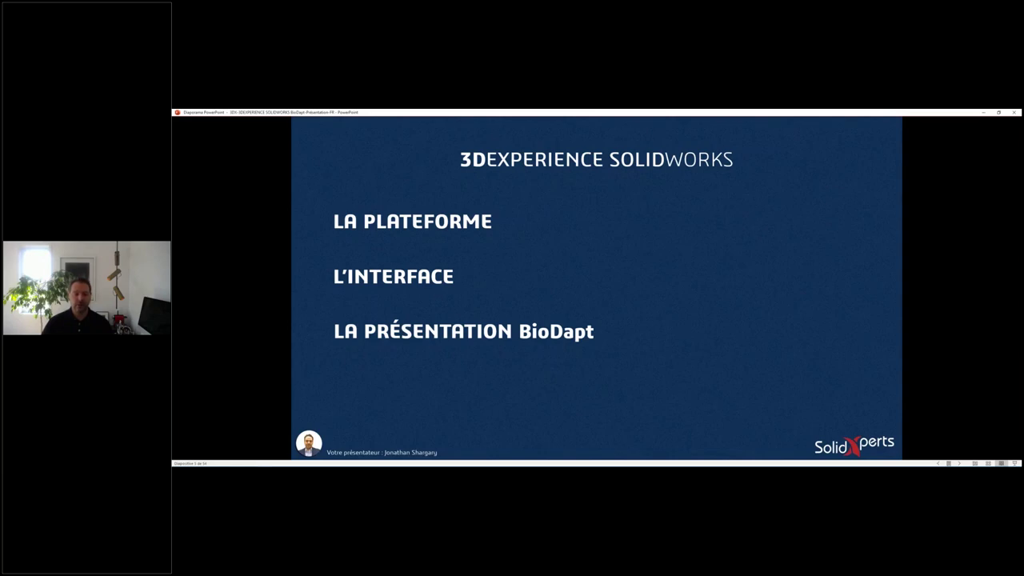
pyautogui.press('Right')
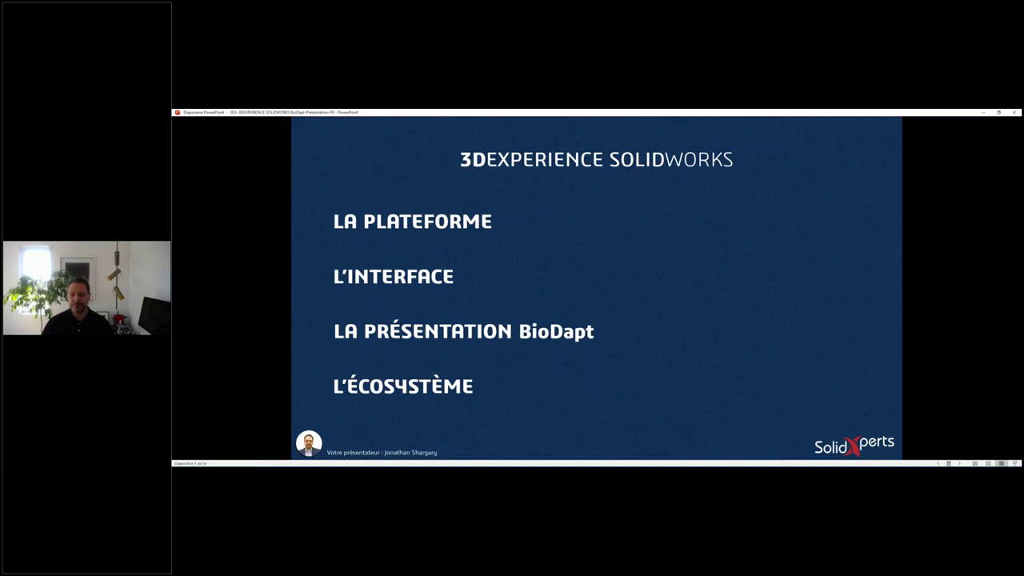
pyautogui.press('Right')
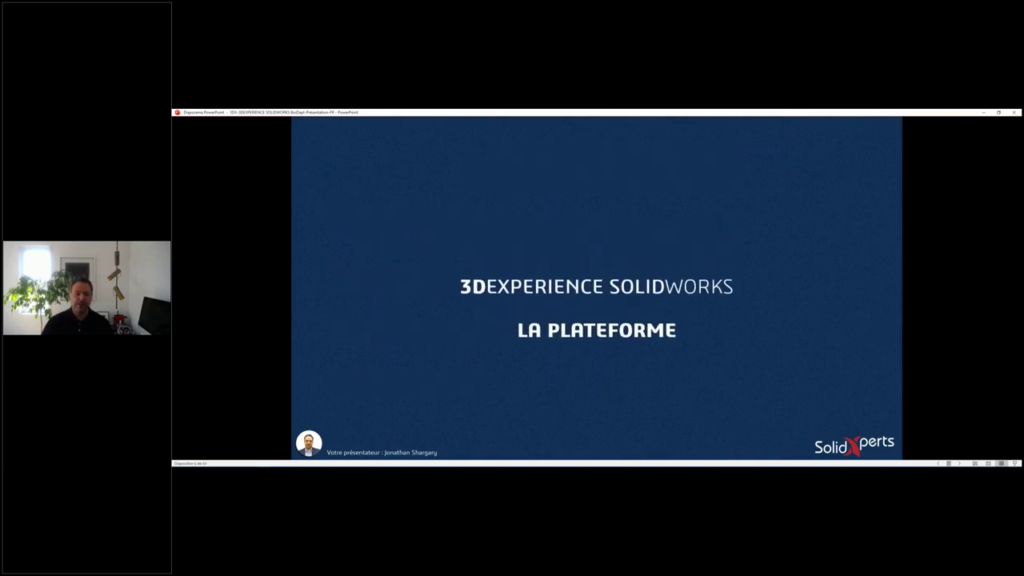
# Go through the 'Posez vos questions dans le clavardage' slide to the 3DEXPERIENCE WORKS brands slide.
pyautogui.press('Right')
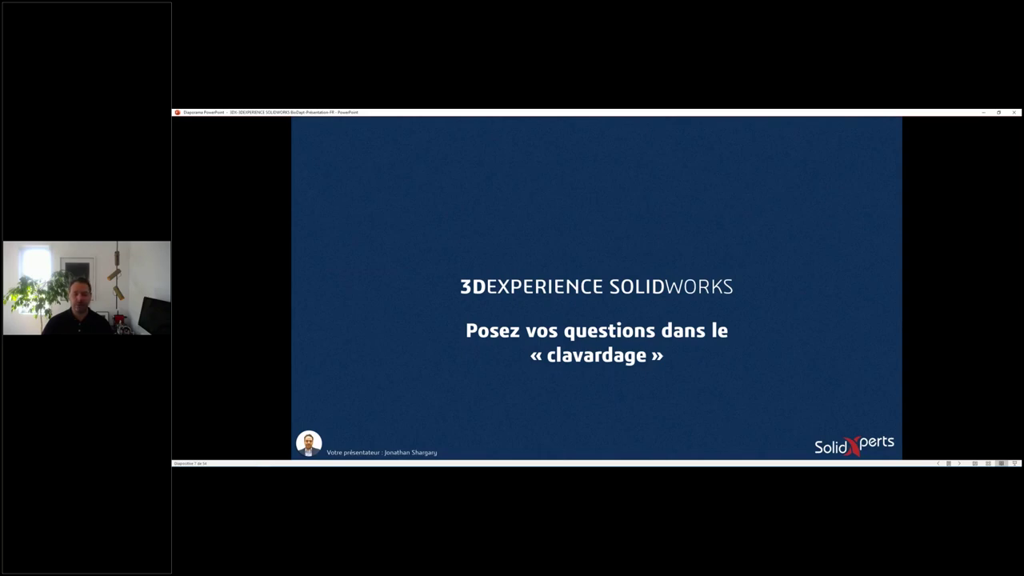
pyautogui.press('Right')
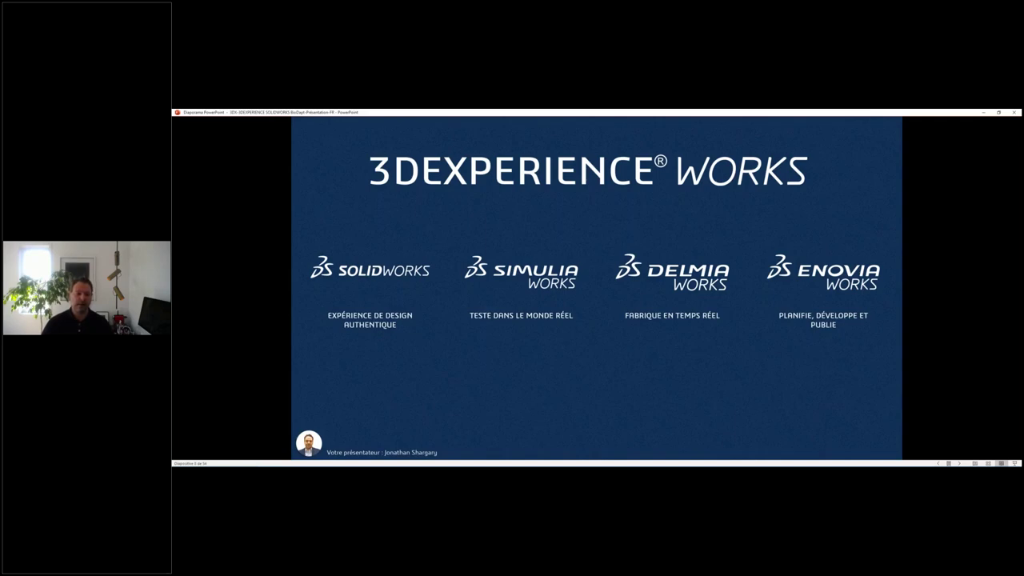
# Play the brand slide's SOLIDWORKS CONCEVEZ panel on through to the SIMULIAWORKS SIMULEZ panel.
pyautogui.press('Right')
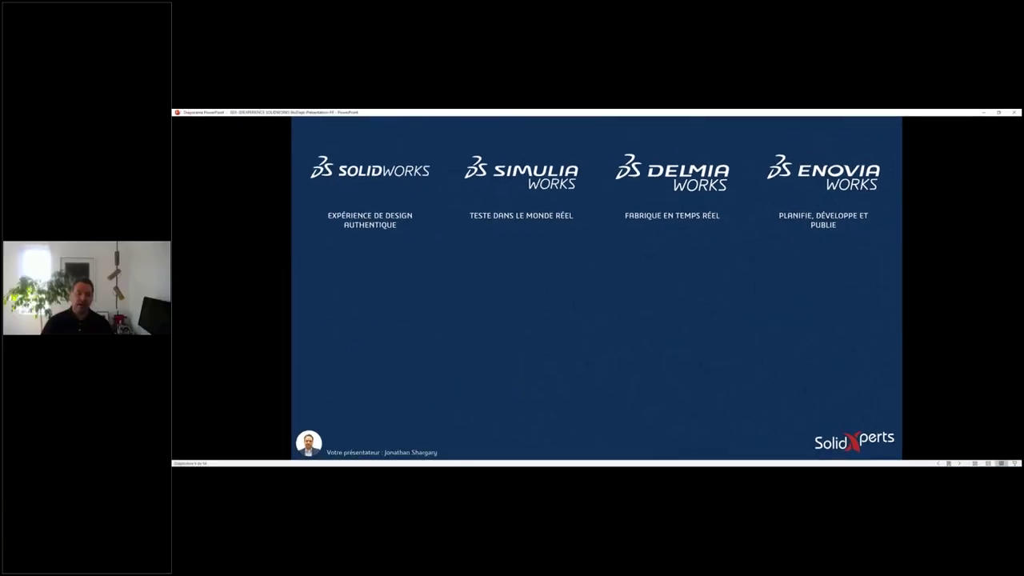
pyautogui.press('Right')
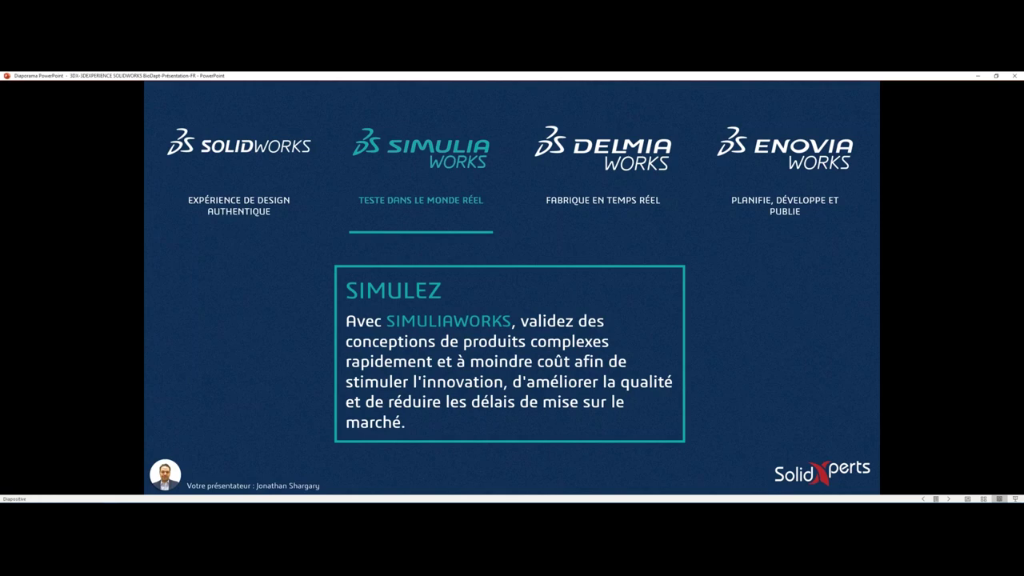
# Show the DELMIAWORKS FABRIQUEZ and ENOVIAWORKS GÉREZ panels, then reach the Desktop and Cloud slide.
pyautogui.press('Right')
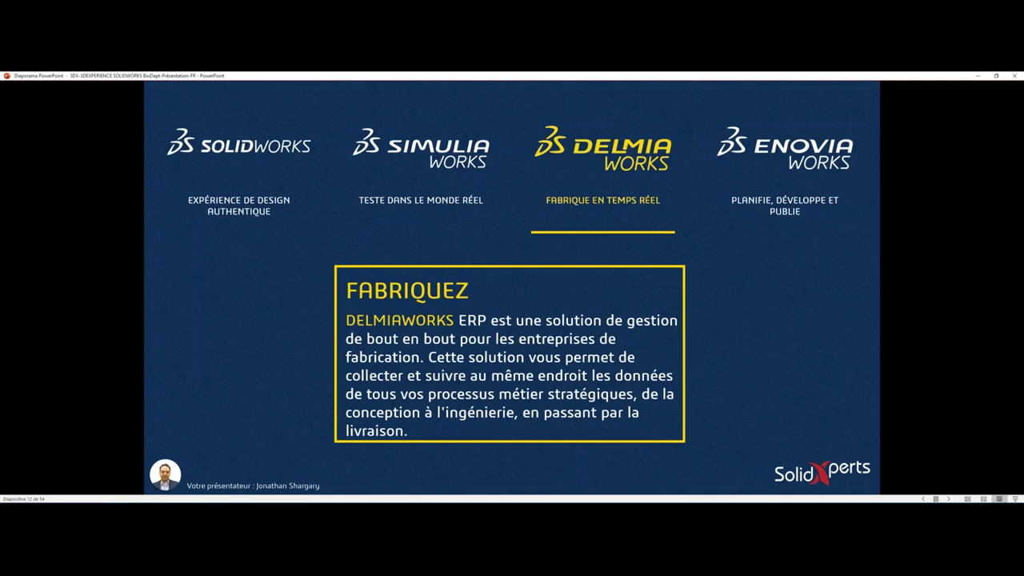
pyautogui.press('Right')
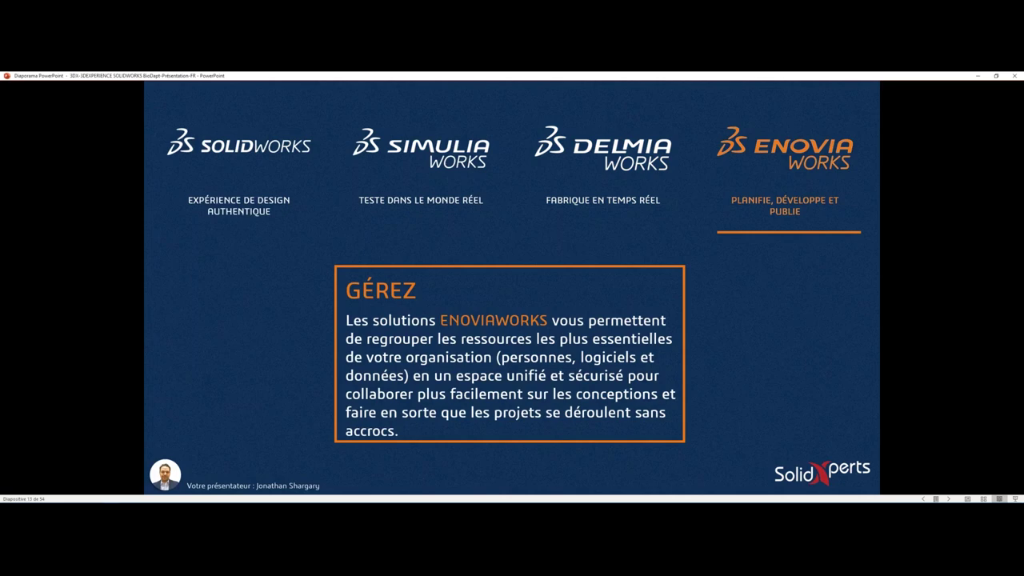
pyautogui.press('Right')
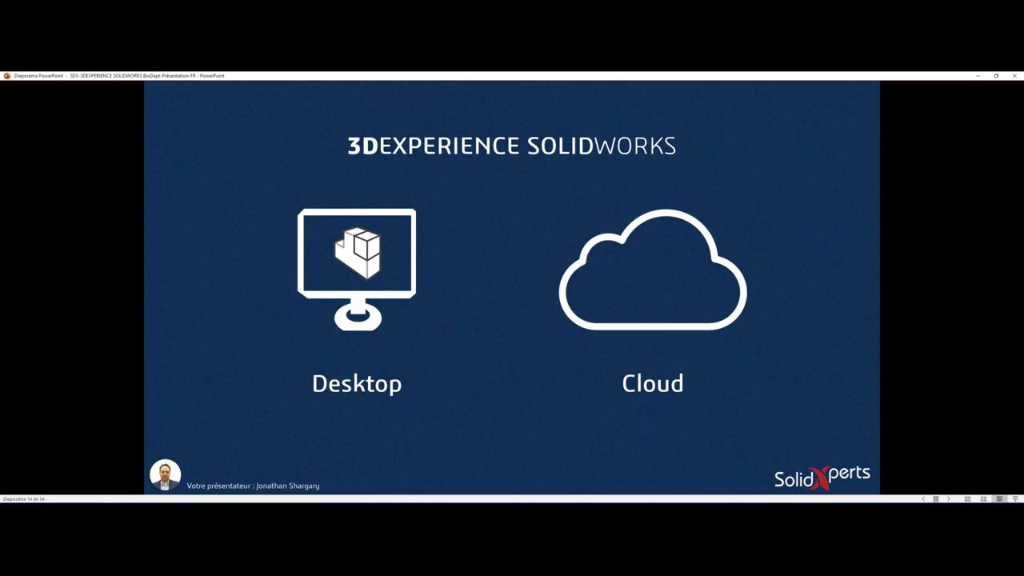
# Present the APPS + SERVICES + CONTENU diagram, then advance to the next Desktop/Cloud slide.
pyautogui.press('Right')
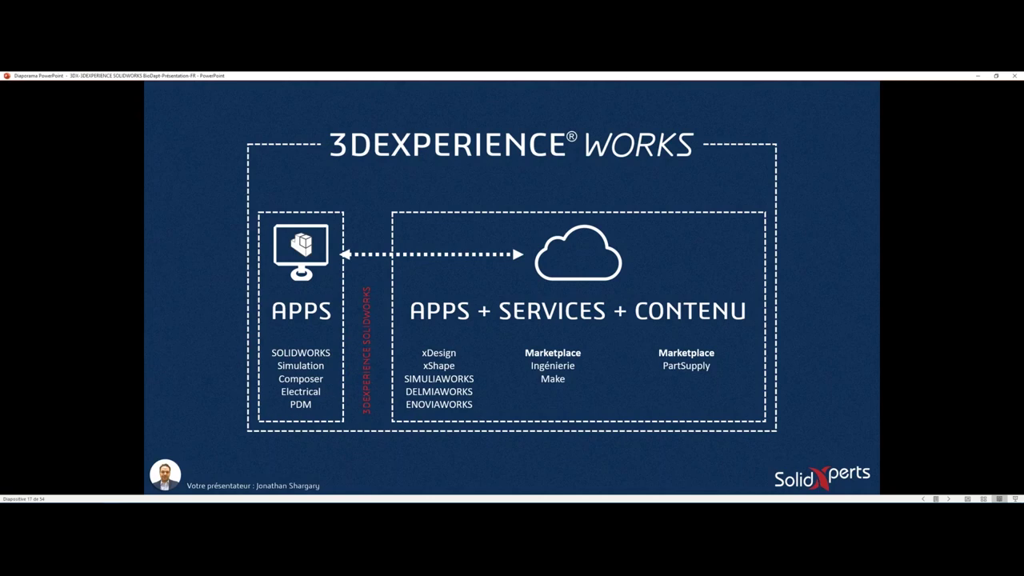
pyautogui.press('Right')
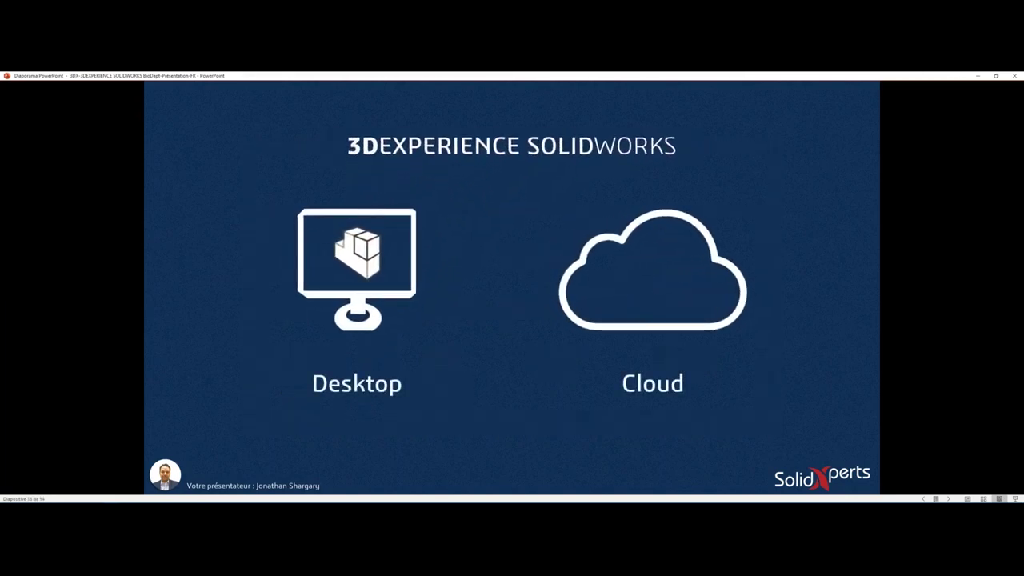
# Add Connected between Desktop and Cloud, then show the roles circle linked to the 3DEXPERIENCE hub.
pyautogui.press('Right')
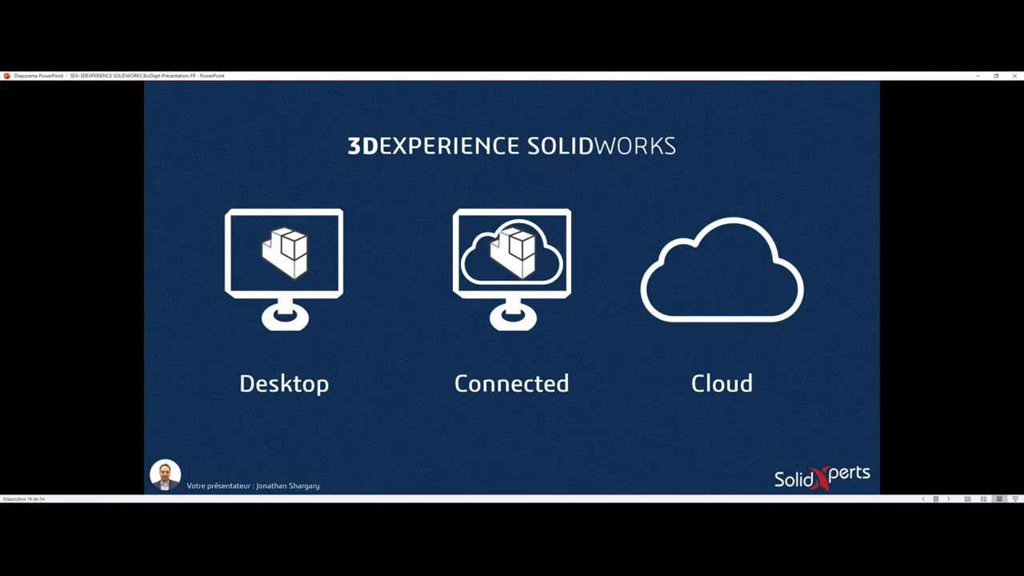
pyautogui.press('Right')
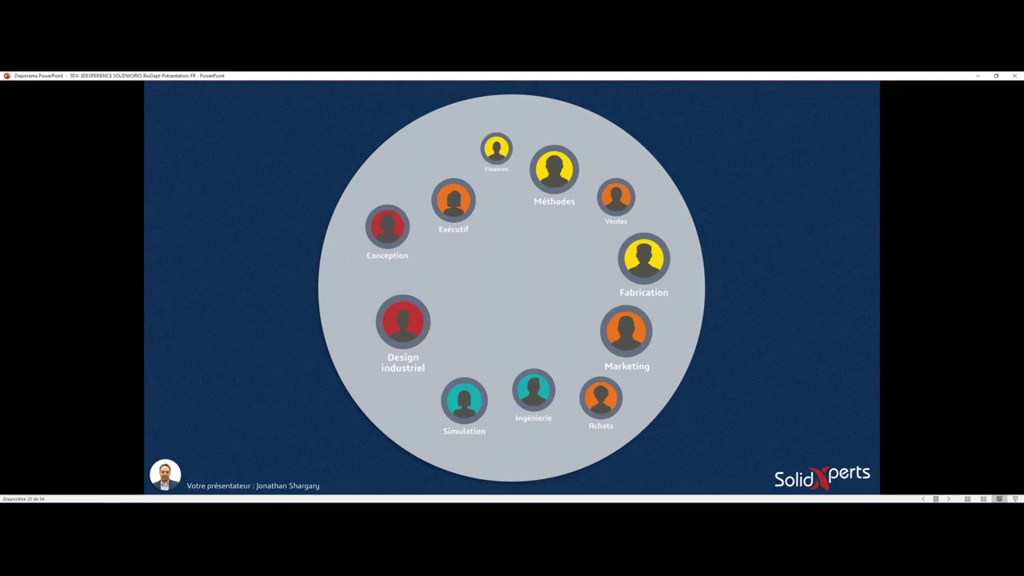
pyautogui.press('Right')
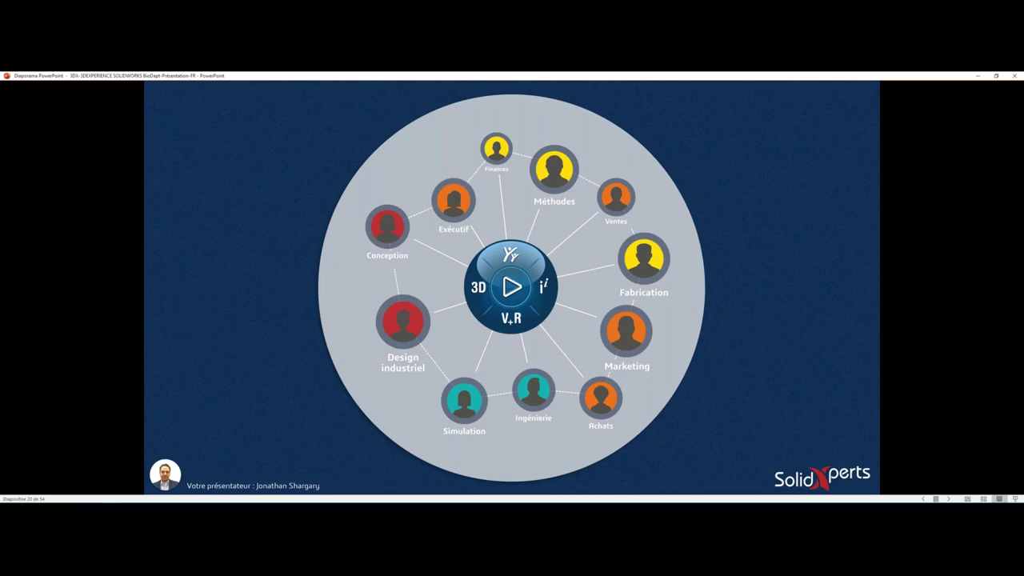
# Advance through the Collaborative Innovator roles slides to the red L'INTERFACE section slide.
pyautogui.press('Right')
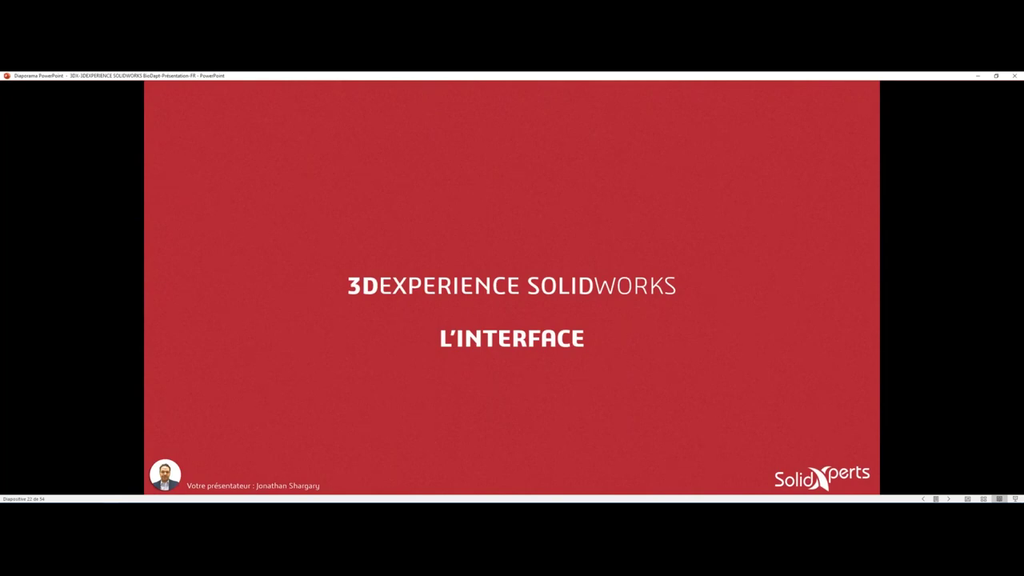
pyautogui.press('Right')
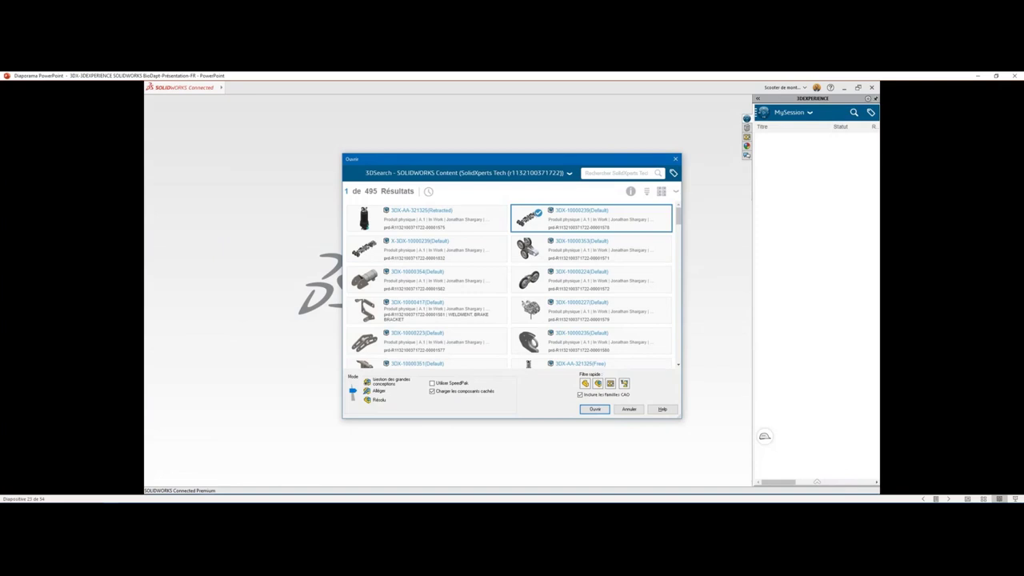
pyautogui.press('Right')
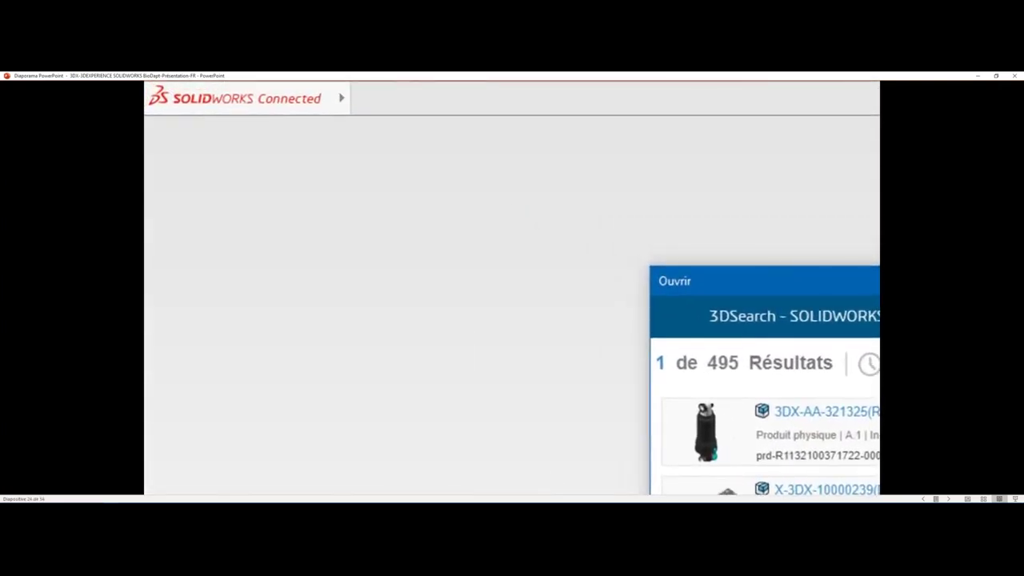
pyautogui.press('Right')
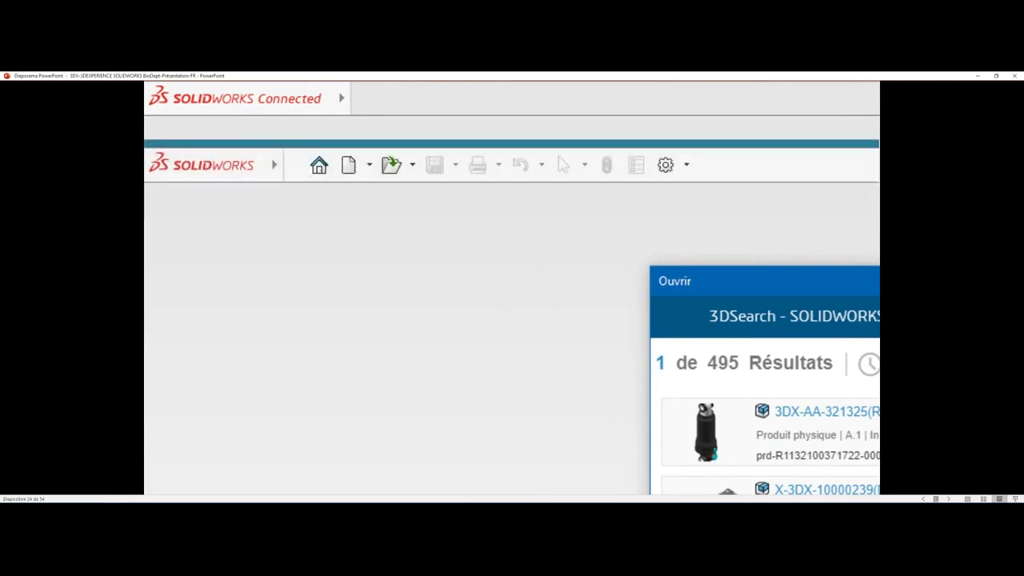
pyautogui.press('Right')
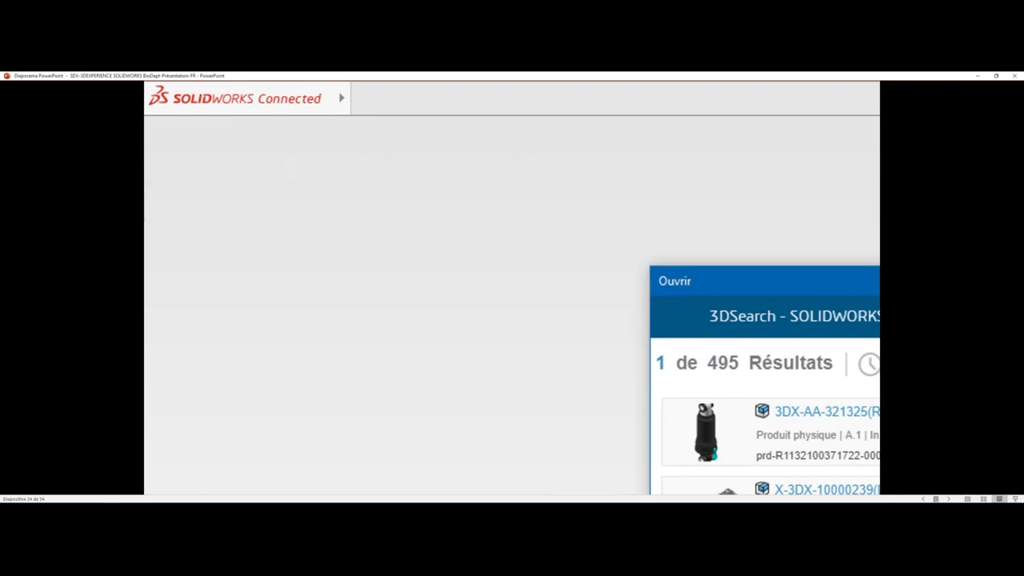
# Advance past the SOLIDWORKS Connected interface slides to the LA PRÉSENTATION BioDapt title slide.
pyautogui.press('Right')
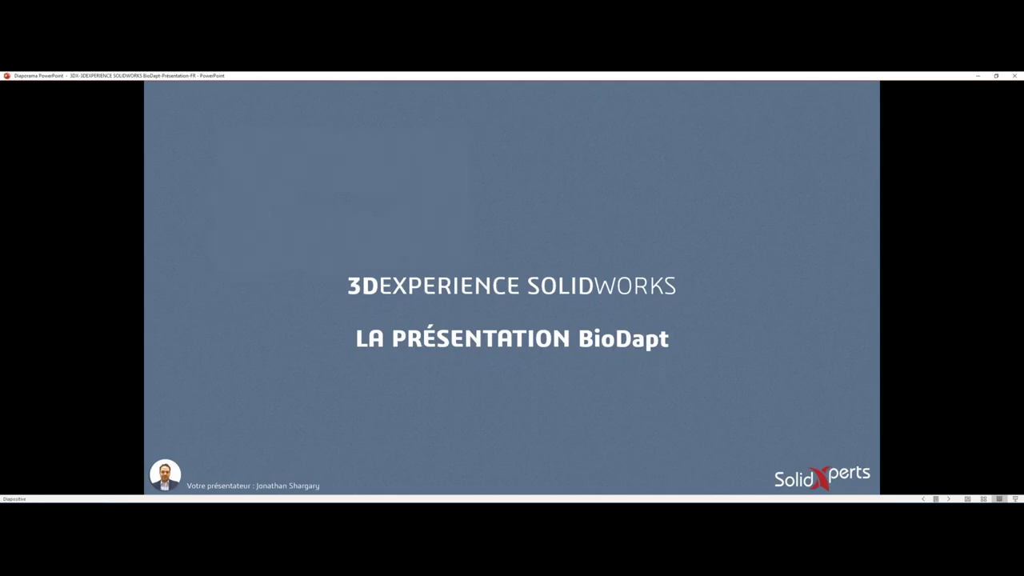
# Pass the 3DSwym / SOLIDWORKS Connected / xDesign / xShape slide to the BioDapt prosthetic leg render.
pyautogui.press('Right')
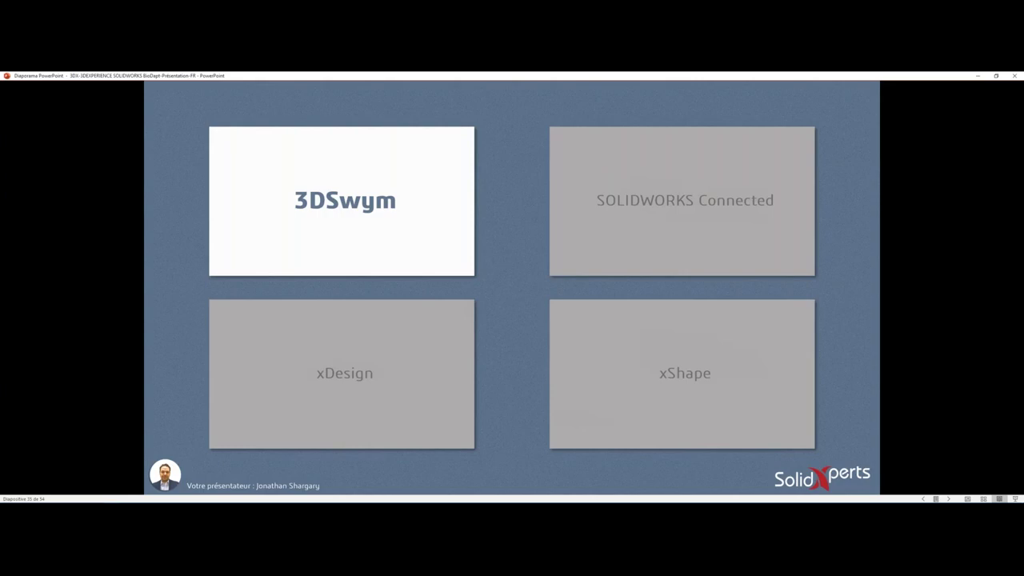
pyautogui.press('Right')
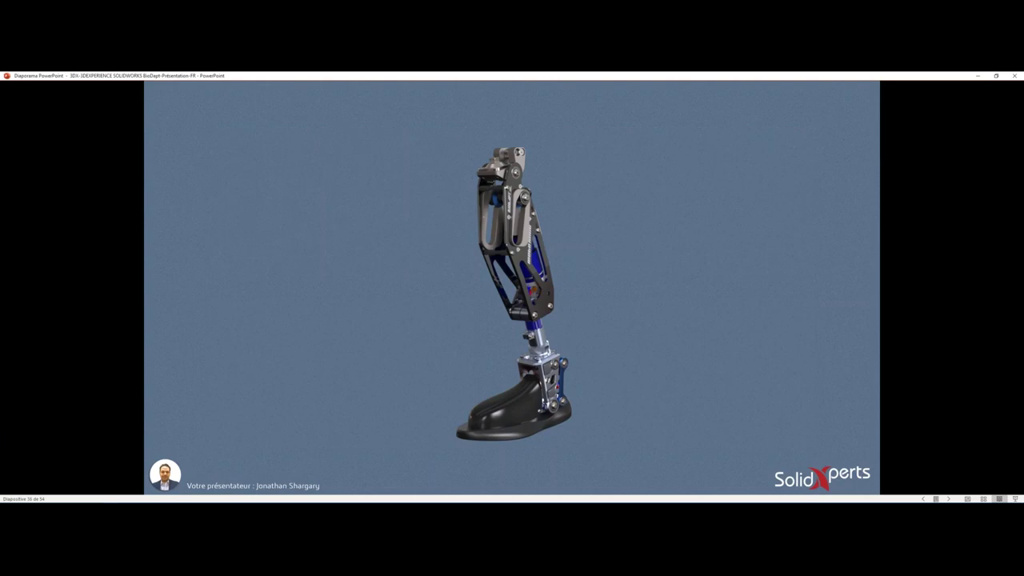
# Reveal the magnified inset of the leg's lower joint on slide 36.
pyautogui.press('Right')
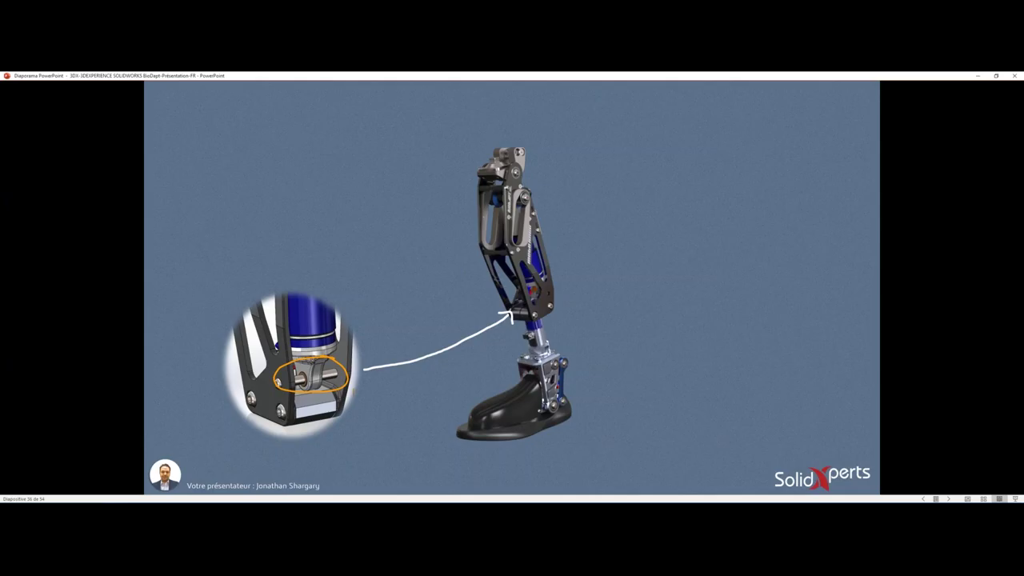
# Play the 'Valider la porté du mouvement' knee callout and the foot cutaway image animations.
pyautogui.press('Right')
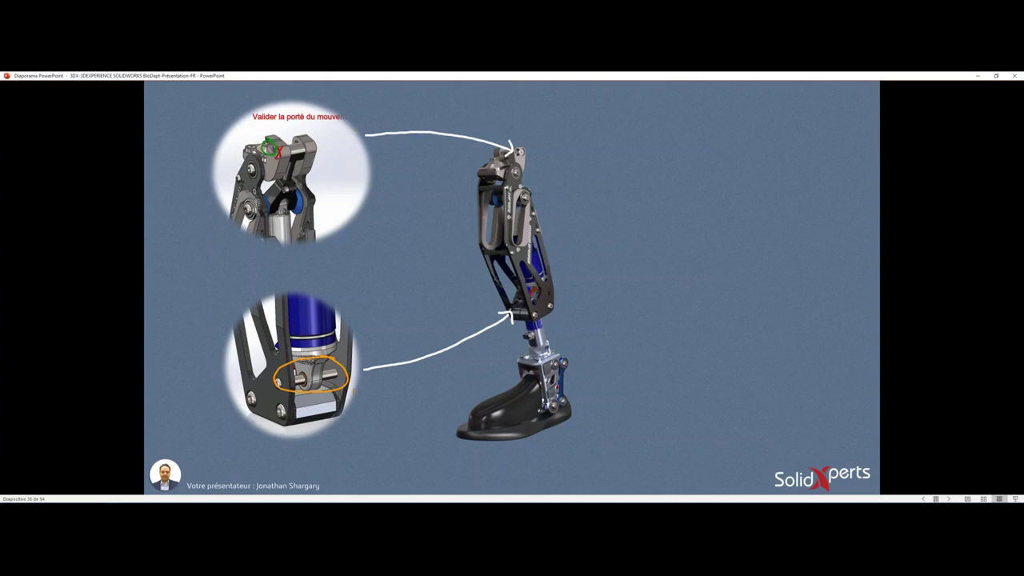
pyautogui.press('Right')
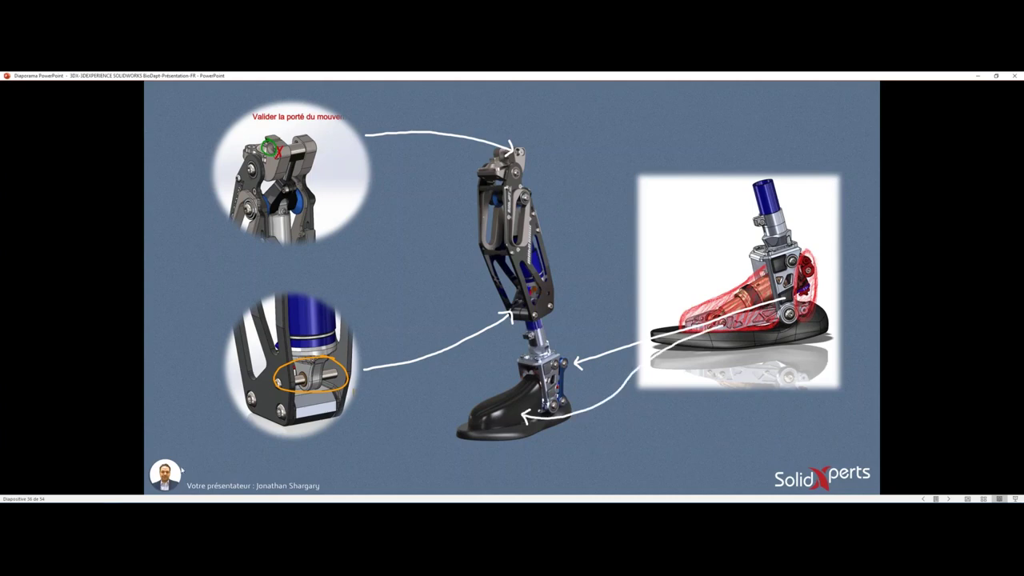
pyautogui.moveTo(53, 498)
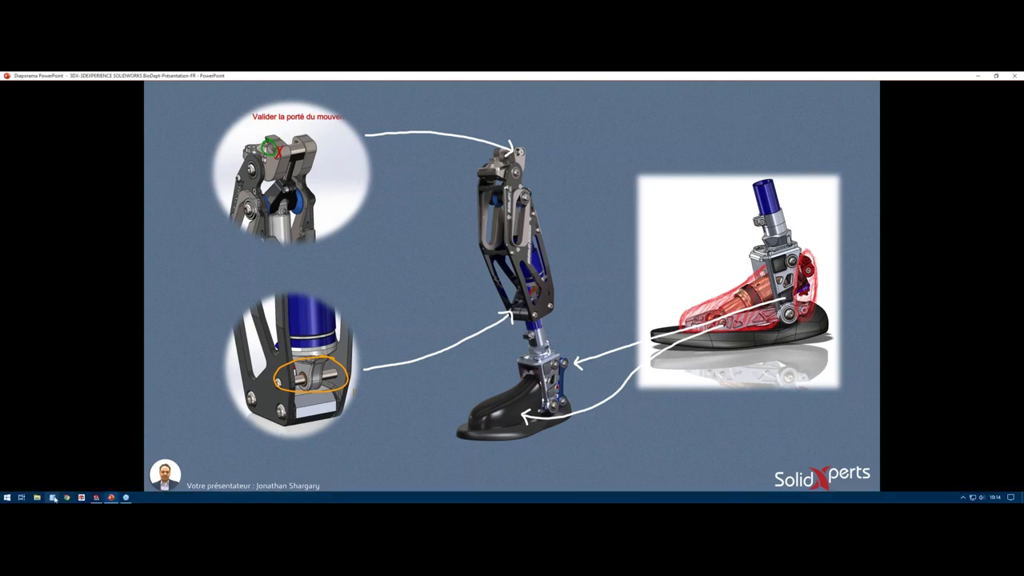
# Switch to the 3DEXPERIENCE 3DDashboard BioDapt tab in Chrome.
pyautogui.click(67, 498)
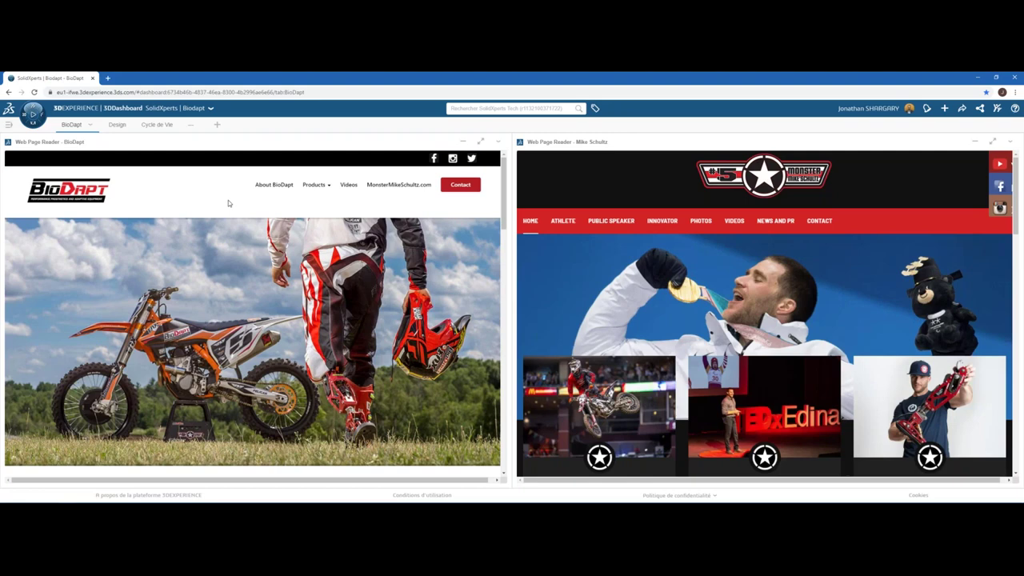
# Scroll the Mike Schultz web page to the ATHLETE, PUBLIC SPEAKER and INNOVATOR cards.
pyautogui.moveTo(294, 320)
pyautogui.scroll(-2, 295, 273)
pyautogui.scroll(-2, 295, 273)
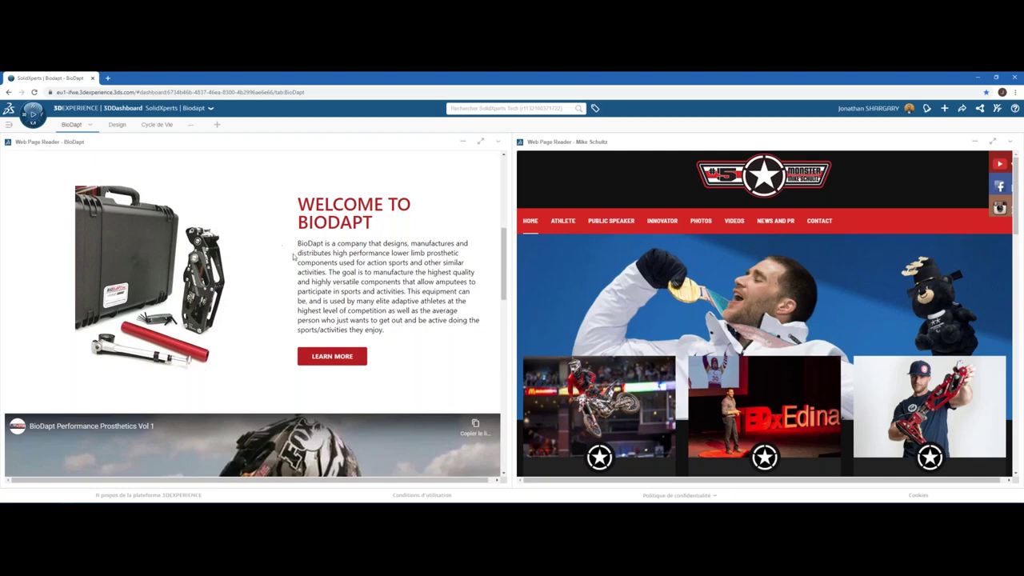
pyautogui.scroll(-1, 651, 317)
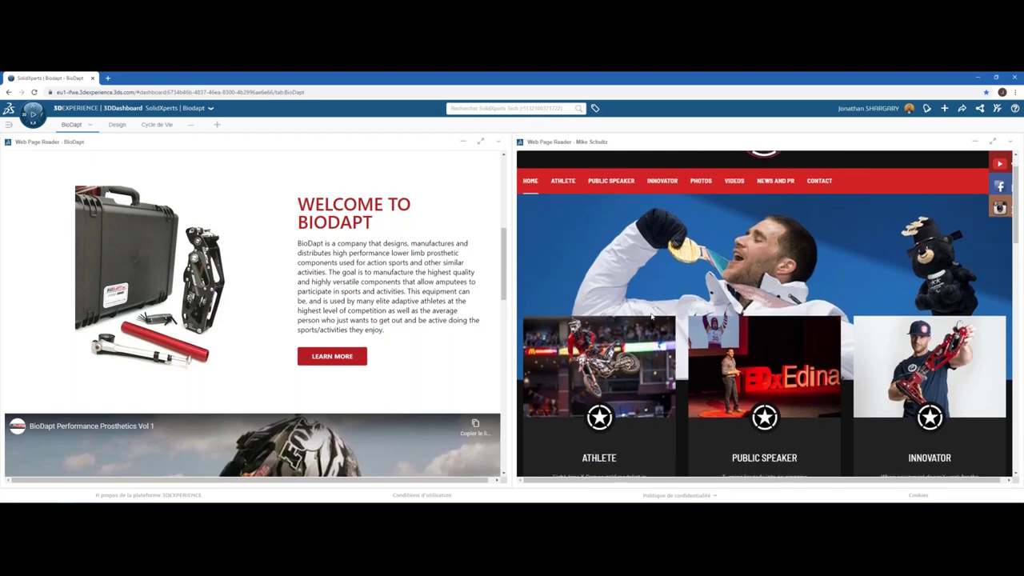
pyautogui.scroll(-1, 667, 298)
pyautogui.scroll(-1, 667, 298)
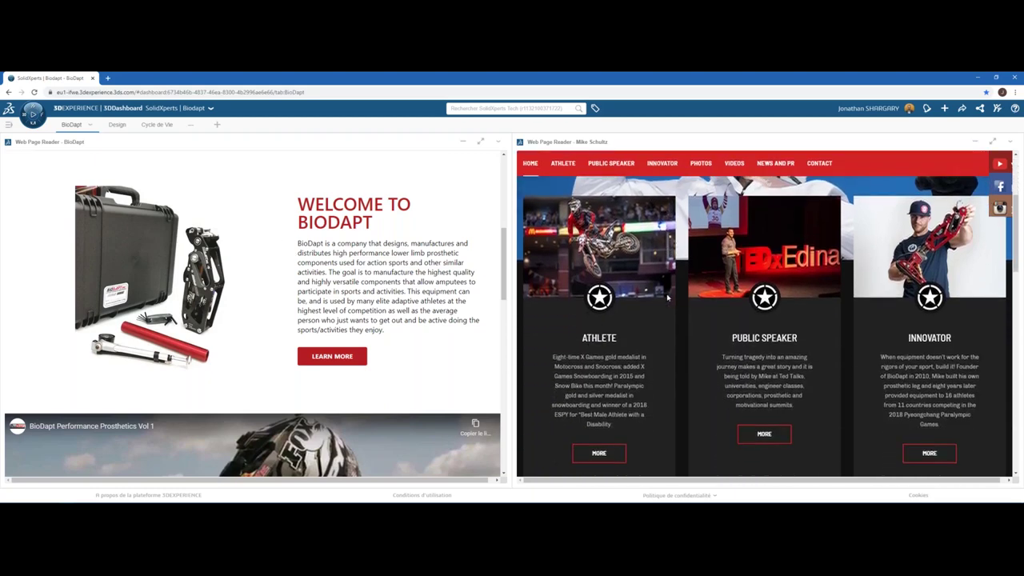
pyautogui.scroll(-1, 674, 293)
pyautogui.scroll(1, 680, 287)
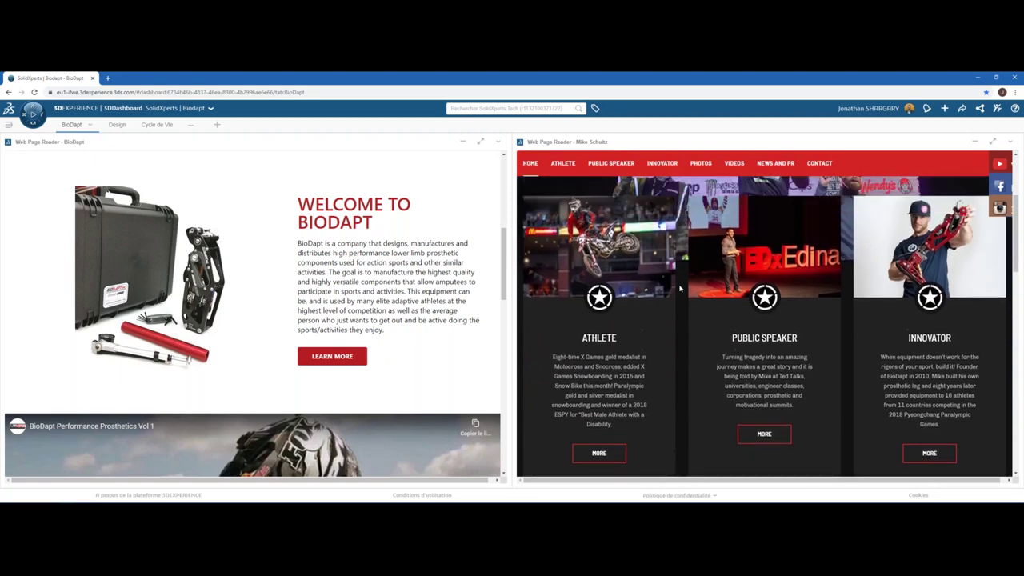
pyautogui.scroll(-1, 688, 298)
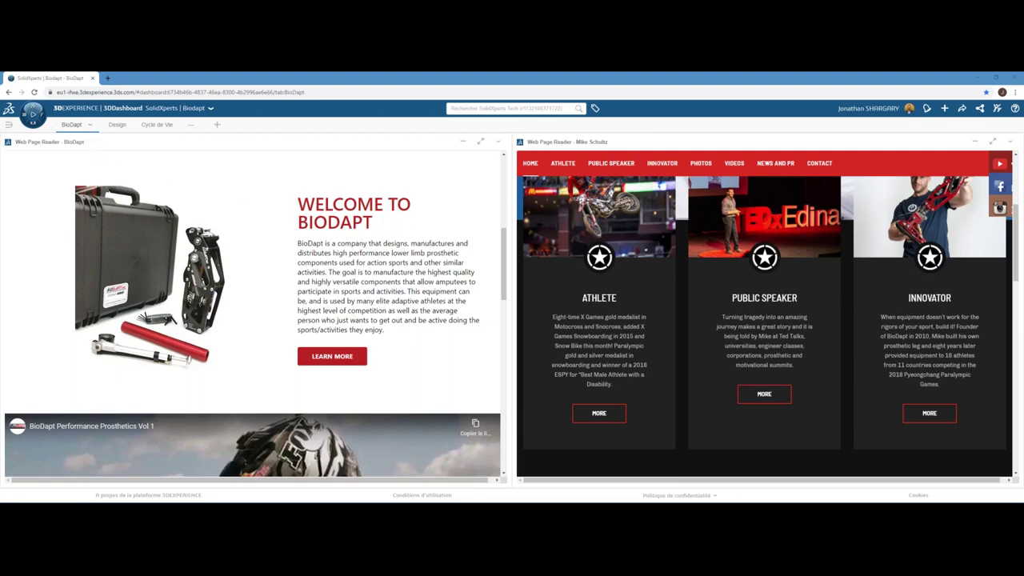
# Create a 'Design Review' dashboard tab, move it first, and show the roles and apps panel.
pyautogui.click(217, 125)
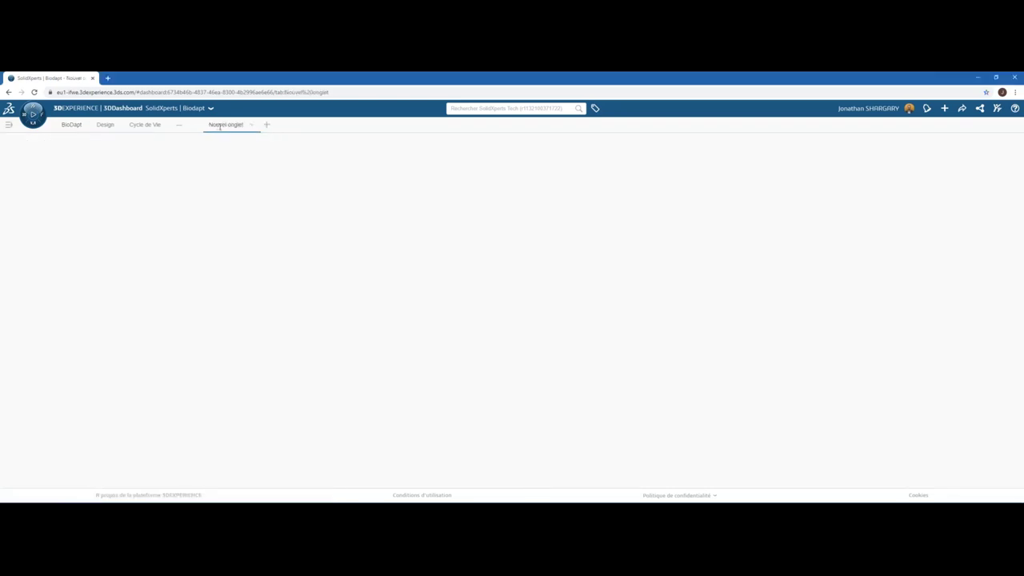
pyautogui.write('Desi')
pyautogui.write('gn Review')
pyautogui.press('Return')
pyautogui.moveTo(215, 133); pyautogui.dragTo(88, 126)
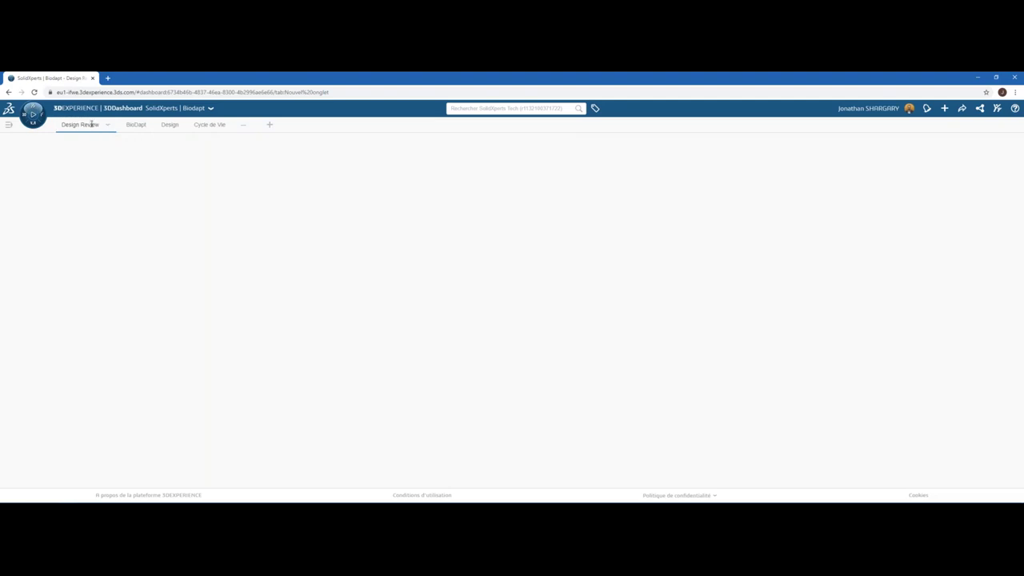
pyautogui.click(34, 115)
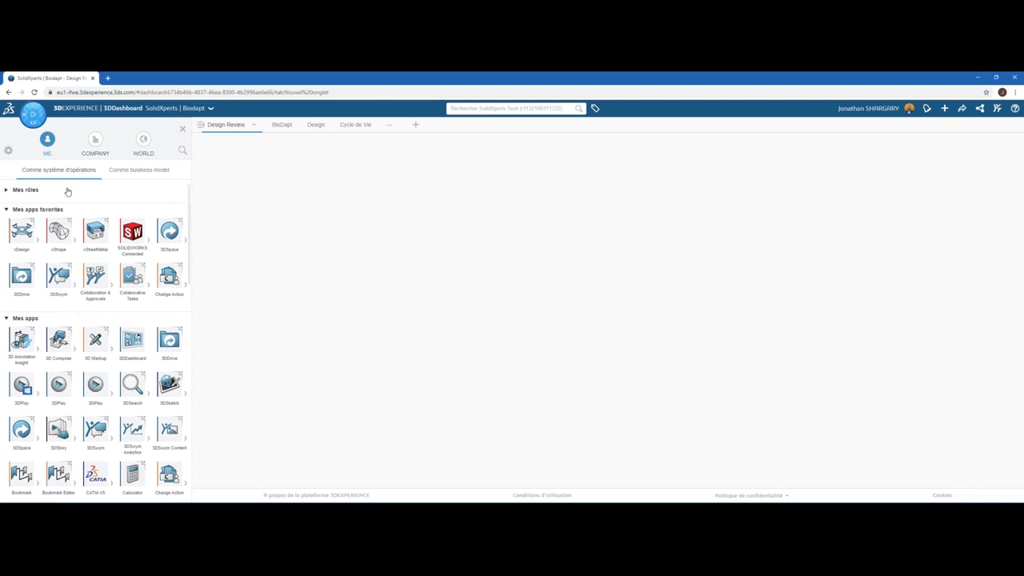
# Add an enlarged 3DSwym widget from a '3ds' app search showing the BioDapt community feed.
pyautogui.click(183, 150)
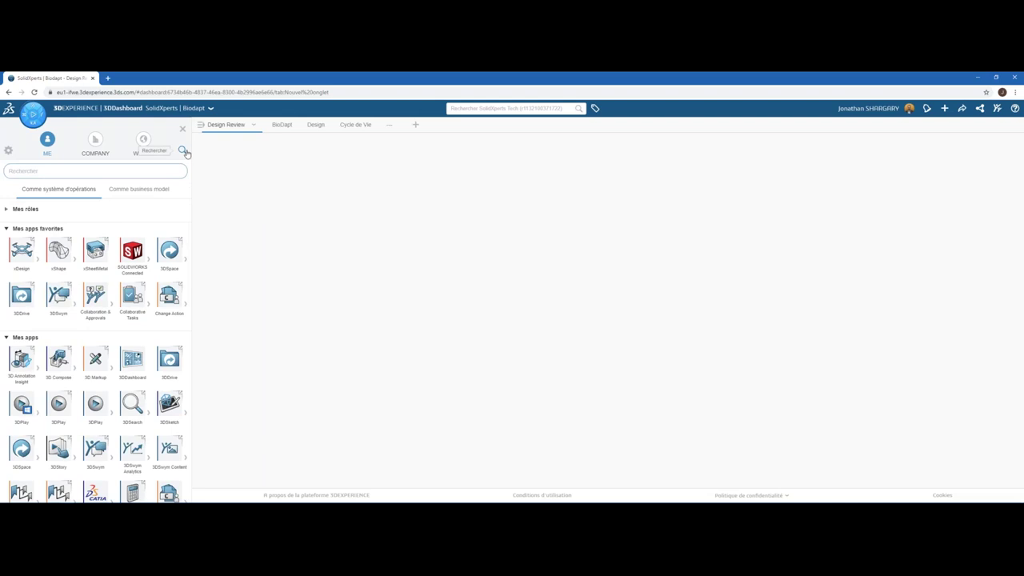
pyautogui.write('3ds')
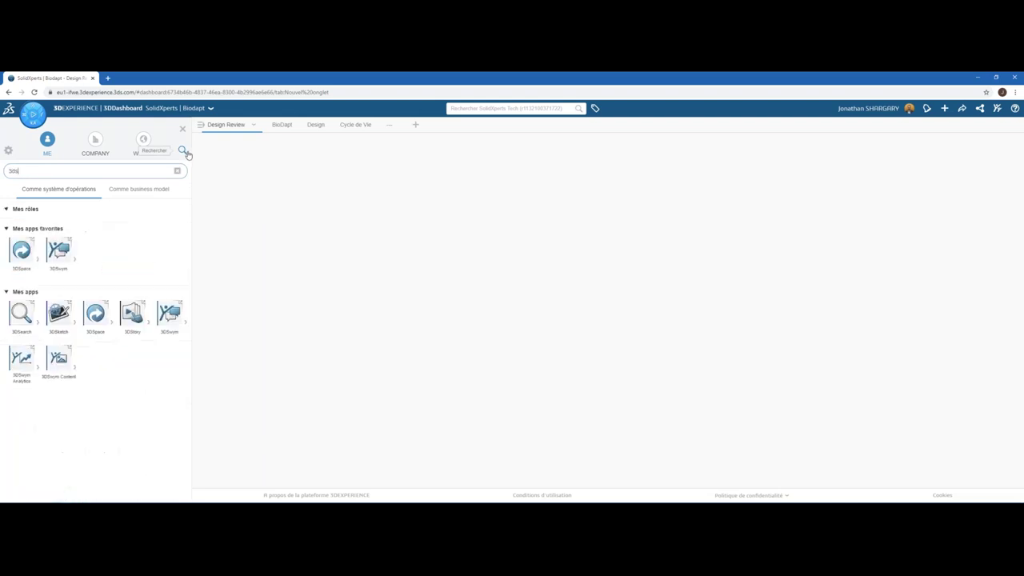
pyautogui.moveTo(58, 250); pyautogui.dragTo(303, 272)
pyautogui.moveTo(459, 275)
pyautogui.mouseDown()
pyautogui.moveTo(480, 359)
pyautogui.moveTo(432, 459)
pyautogui.mouseUp()
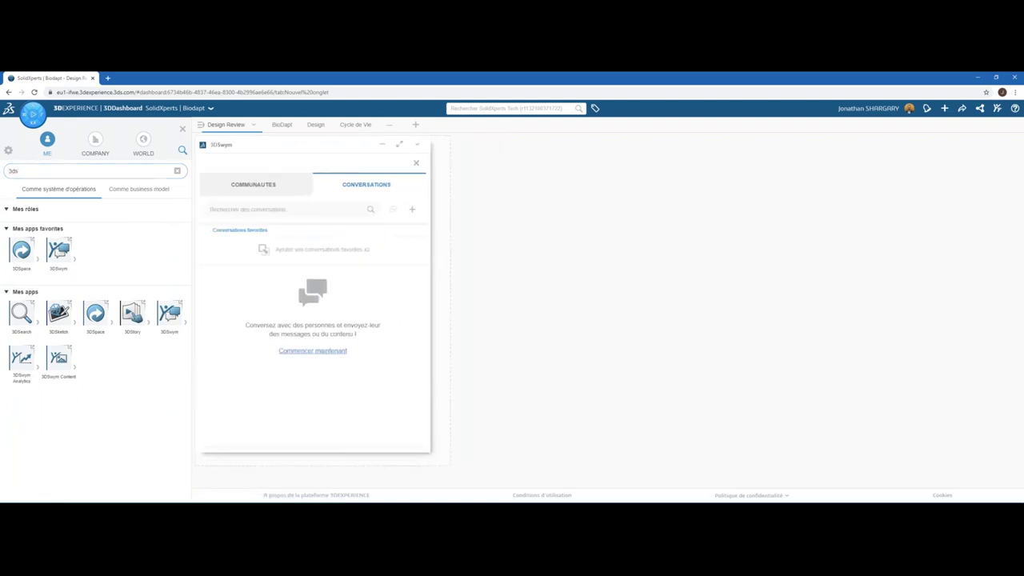
pyautogui.click(262, 189)
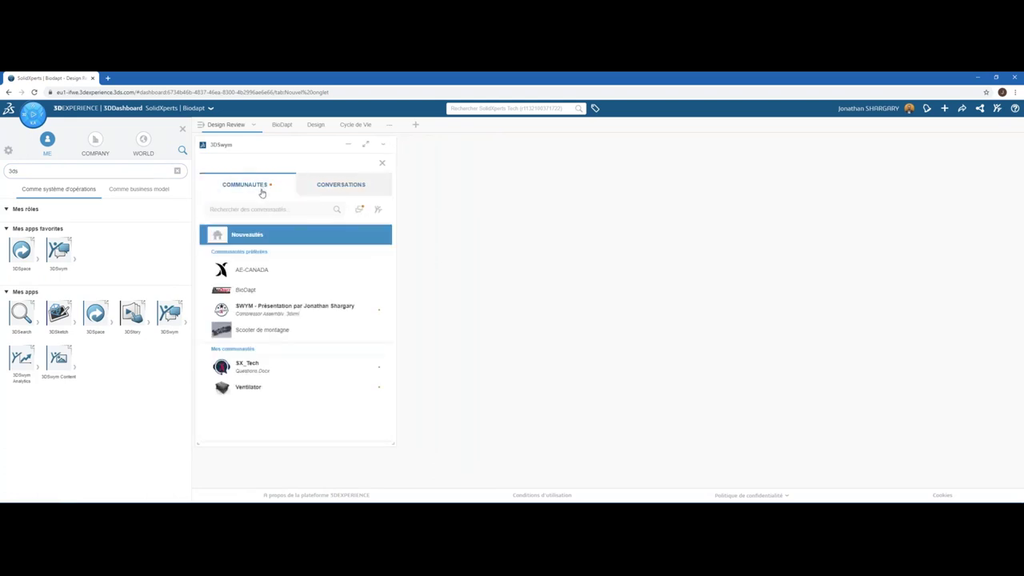
pyautogui.click(230, 293)
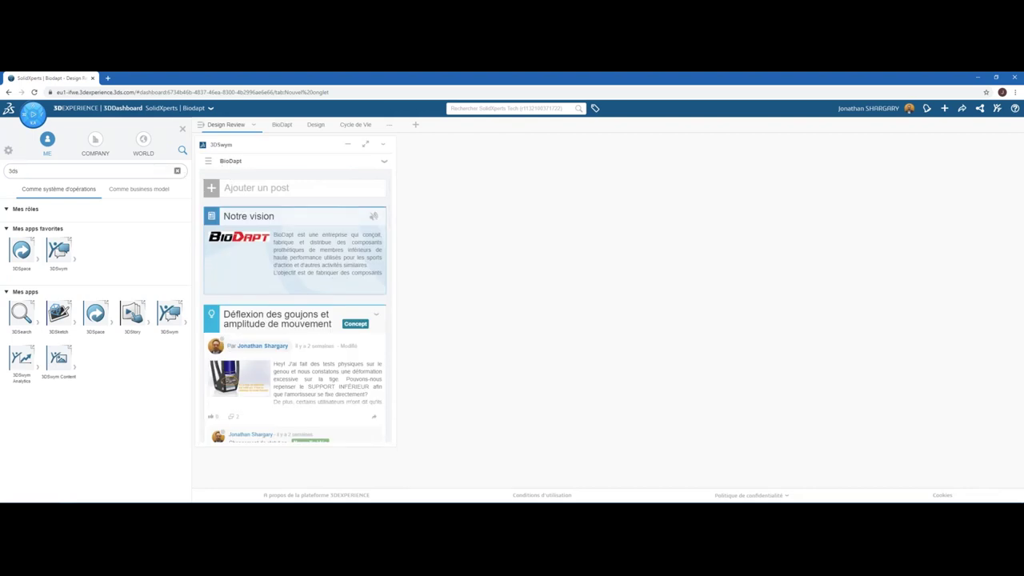
# Clear the app search and place a 3DPlay widget beside the 3DSwym widget.
pyautogui.click(177, 170)
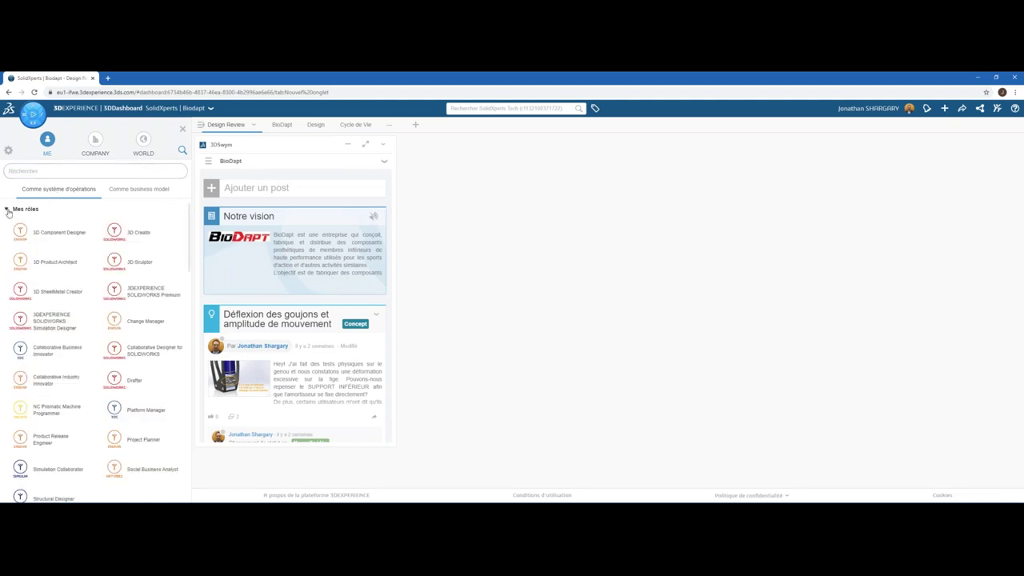
pyautogui.click(7, 210)
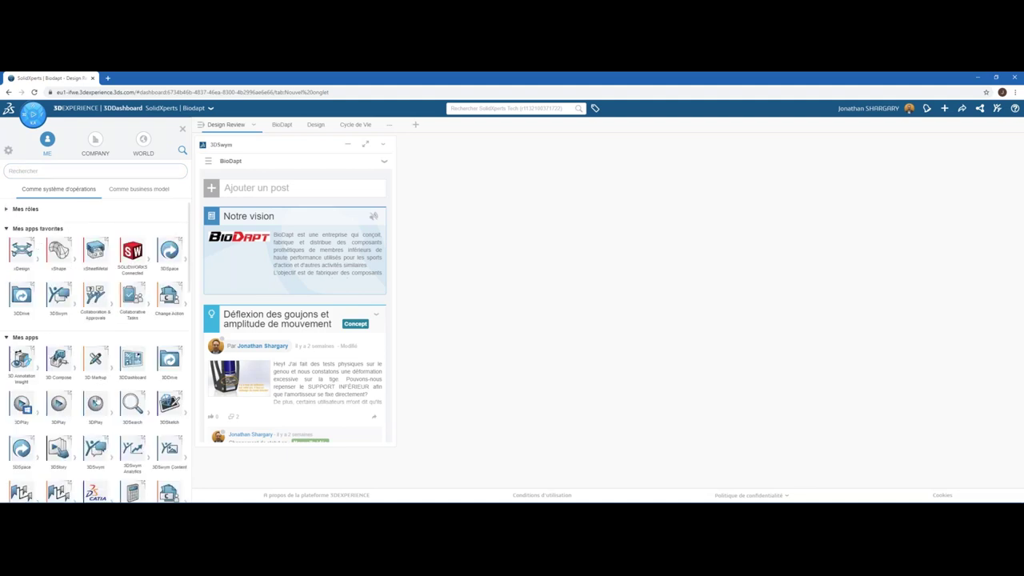
pyautogui.moveTo(56, 407); pyautogui.dragTo(628, 288)
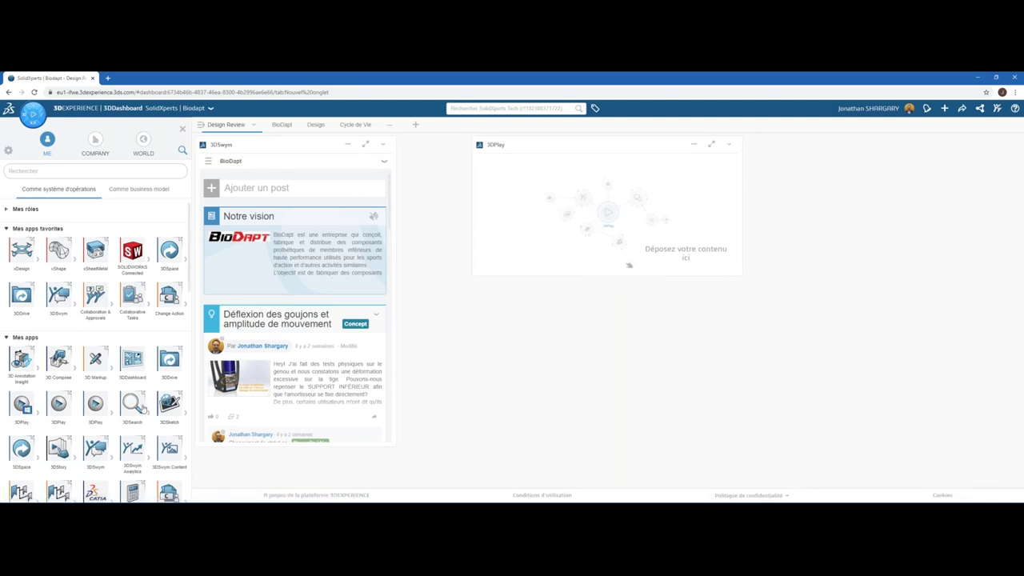
# Search 'moto knee' filtered to Dessin and Produit physique types, and begin Ajouter widget.
pyautogui.click(137, 408)
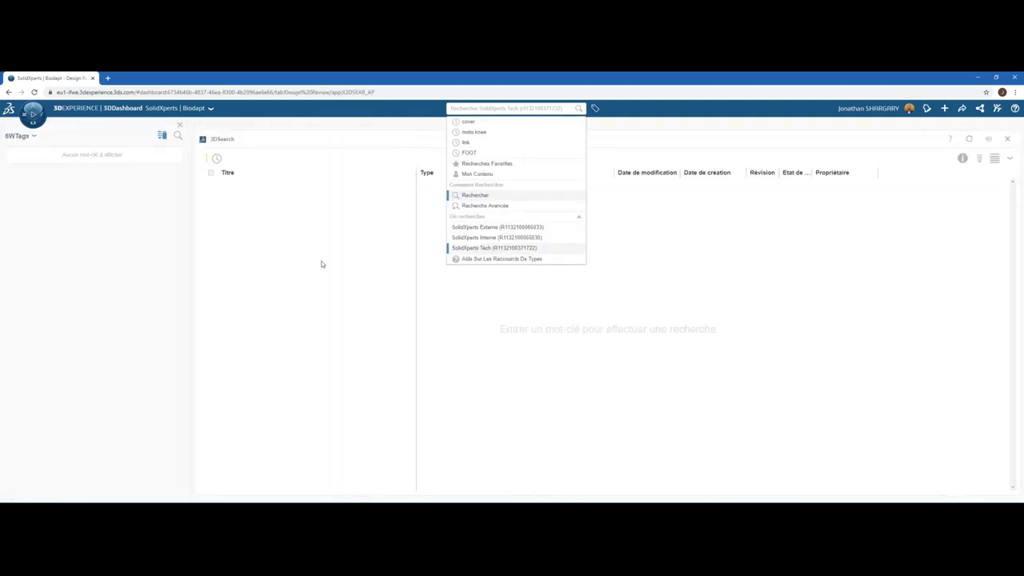
pyautogui.write('moto')
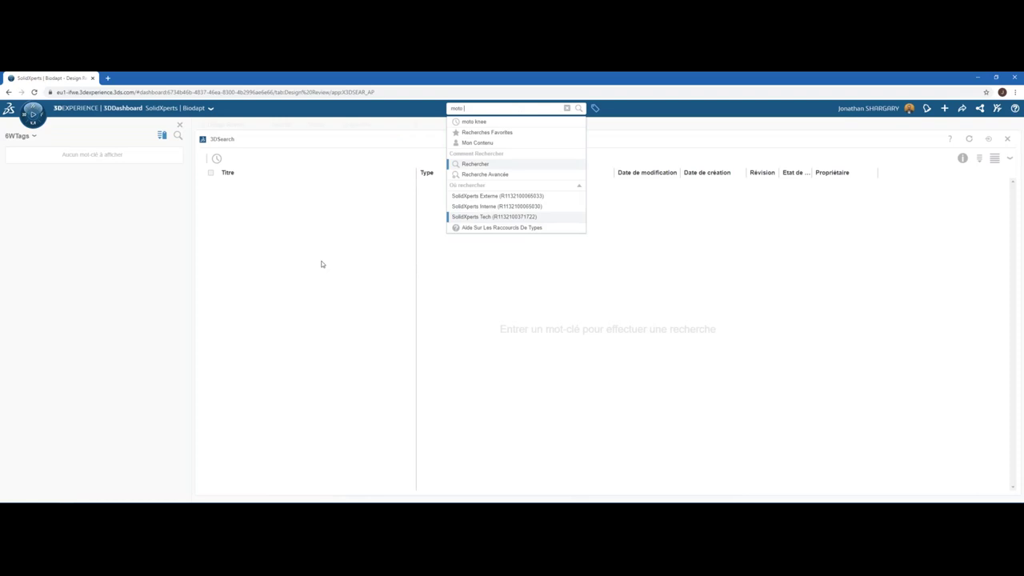
pyautogui.write('ee')
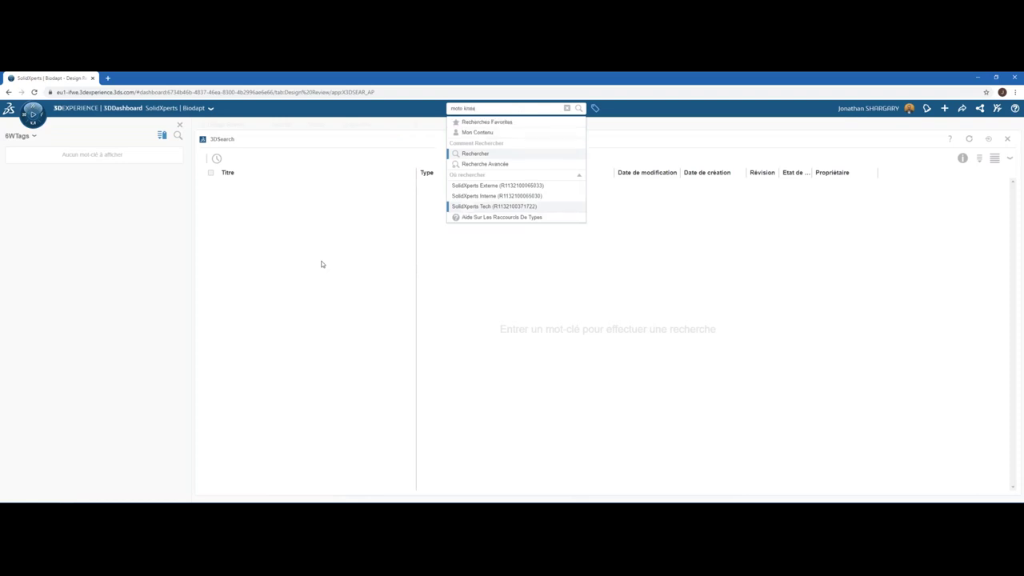
pyautogui.press('Return')
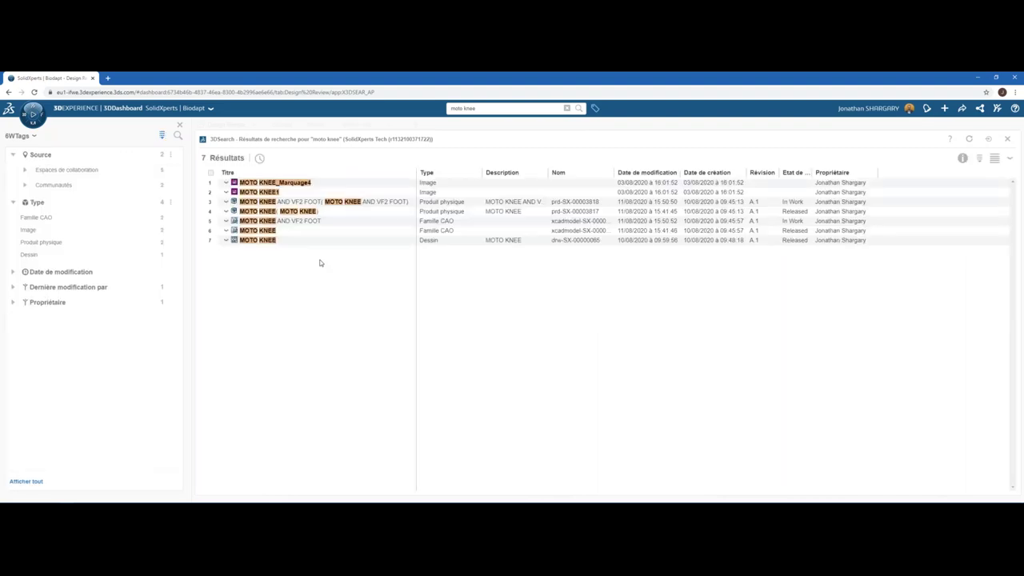
pyautogui.click(63, 254)
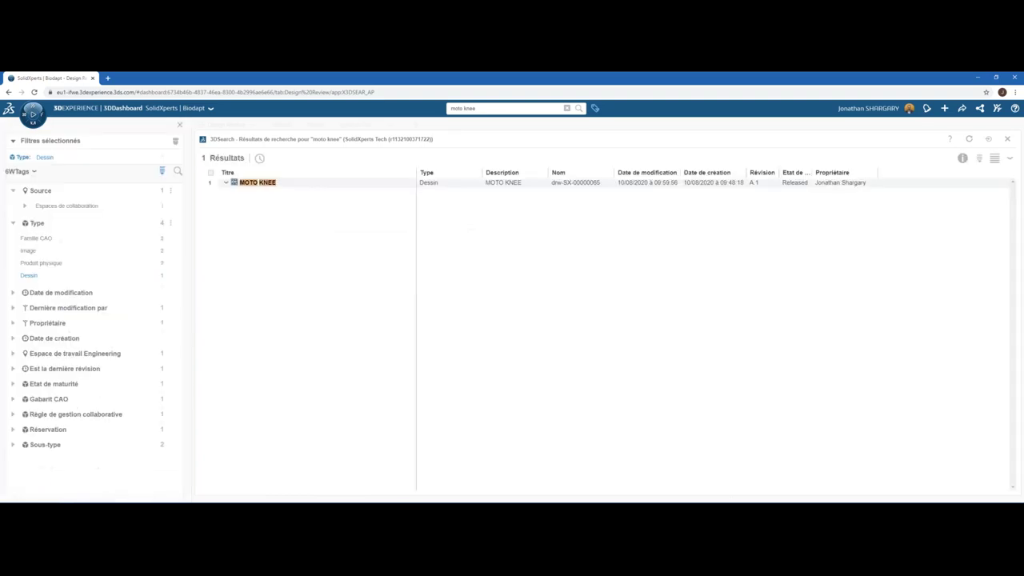
pyautogui.click(31, 264)
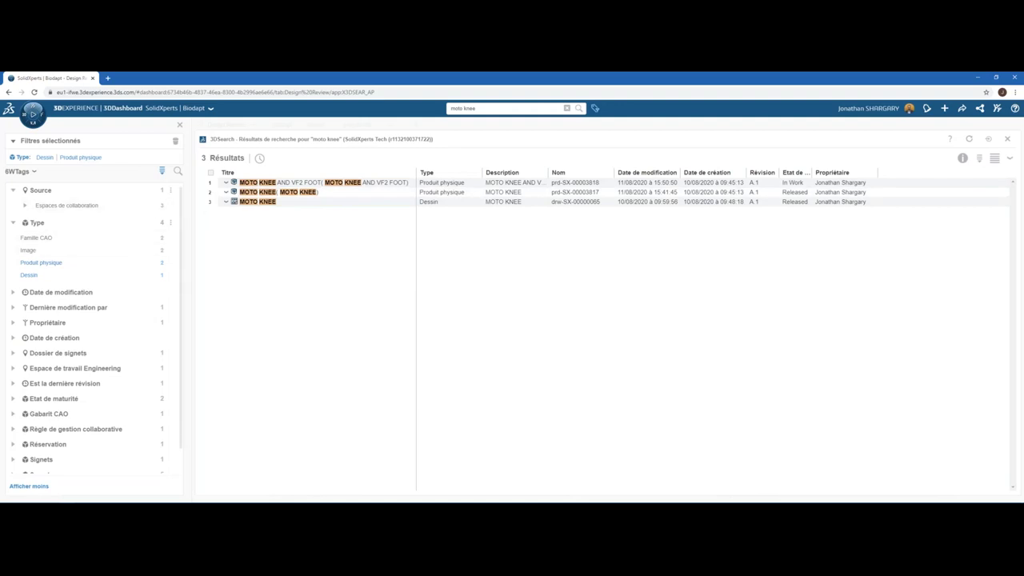
pyautogui.click(989, 142)
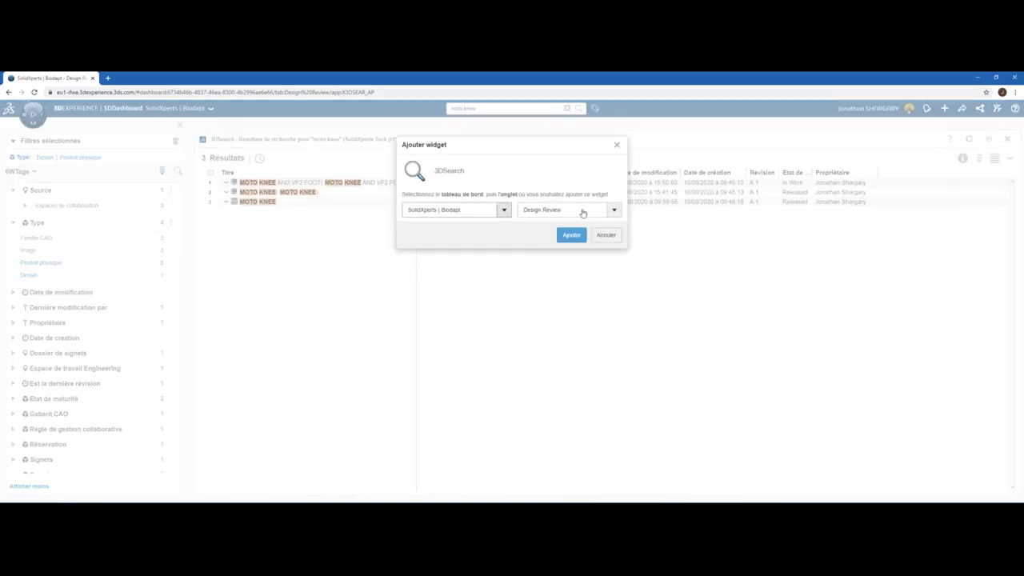
# Add the moto knee 3DSearch widget to Design Review beside 3DSwym, repositioning 3DPlay.
pyautogui.click(571, 235)
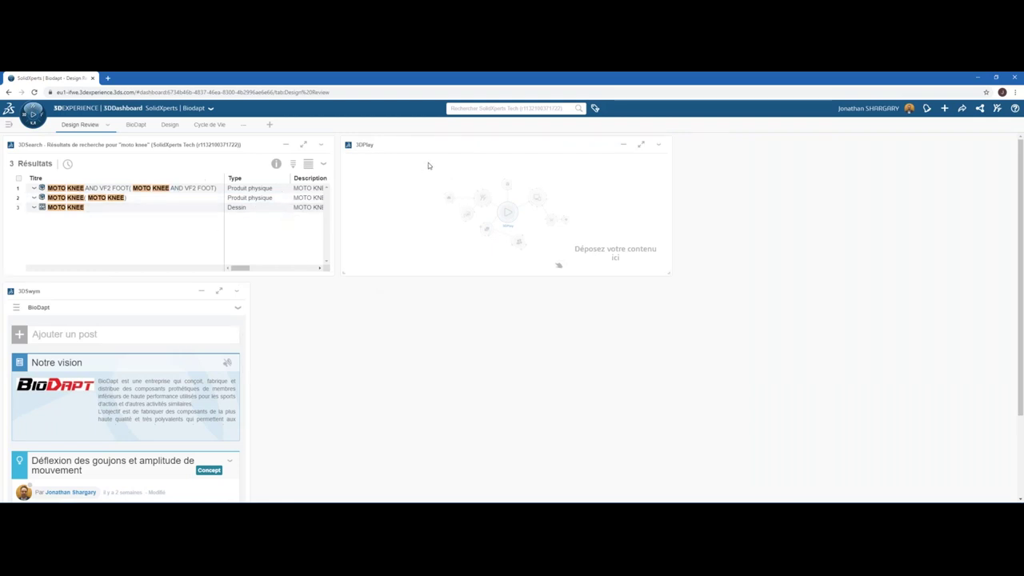
pyautogui.moveTo(159, 142); pyautogui.dragTo(613, 146)
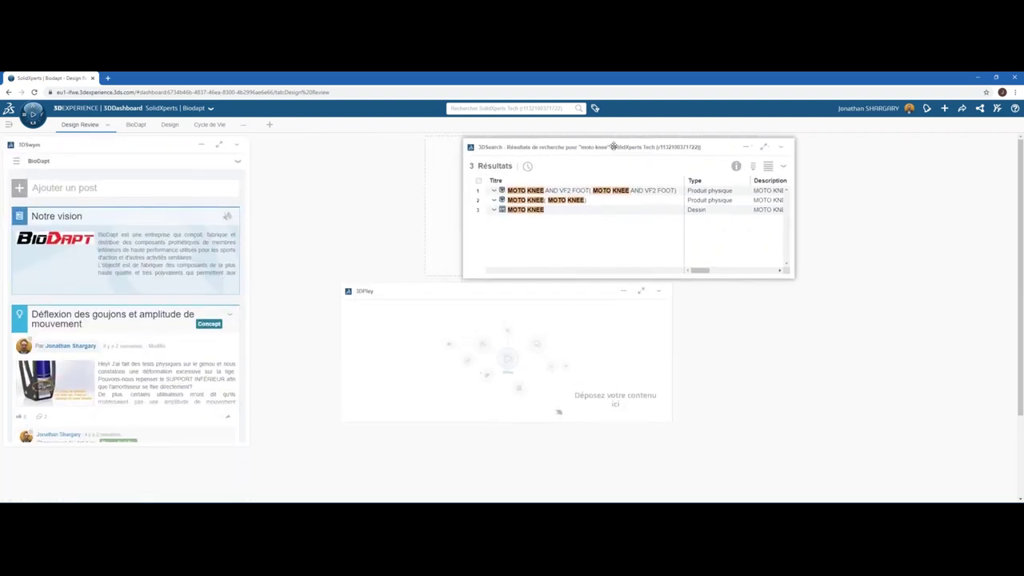
pyautogui.moveTo(466, 293); pyautogui.dragTo(560, 289)
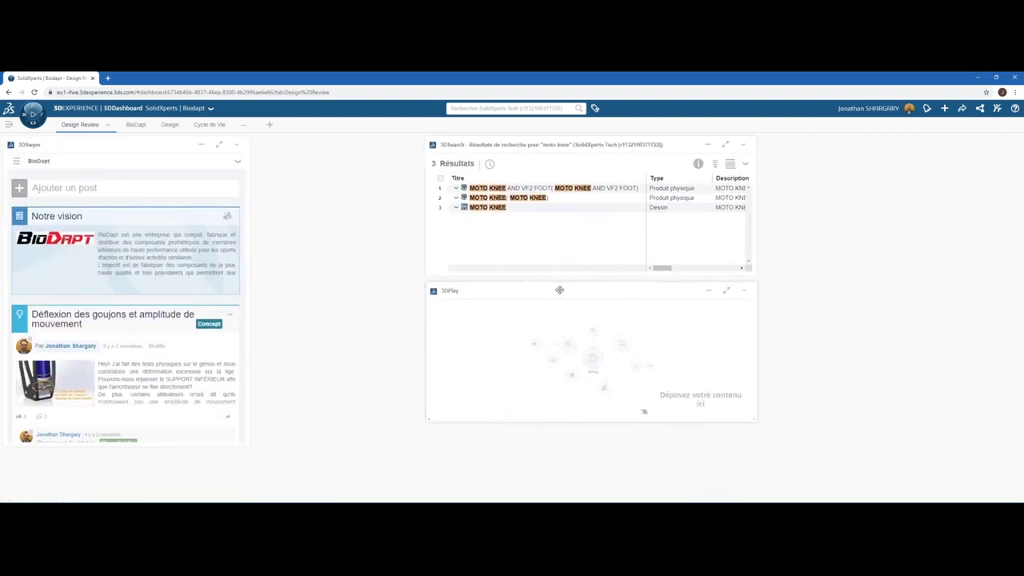
# Apply a new Design Review layout, widen the search results, and scroll through them.
pyautogui.click(108, 126)
pyautogui.click(124, 209)
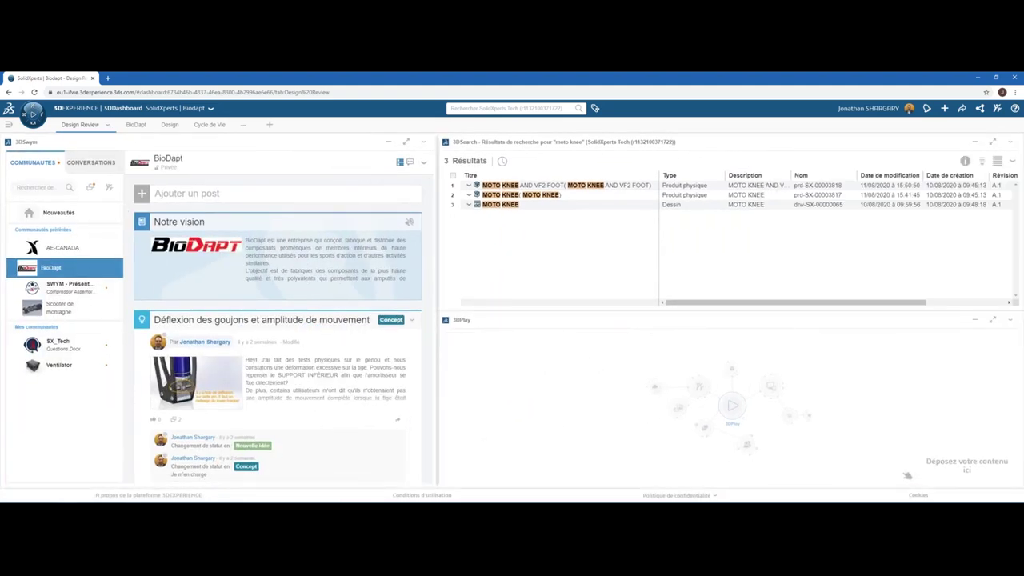
pyautogui.moveTo(438, 209); pyautogui.dragTo(307, 212)
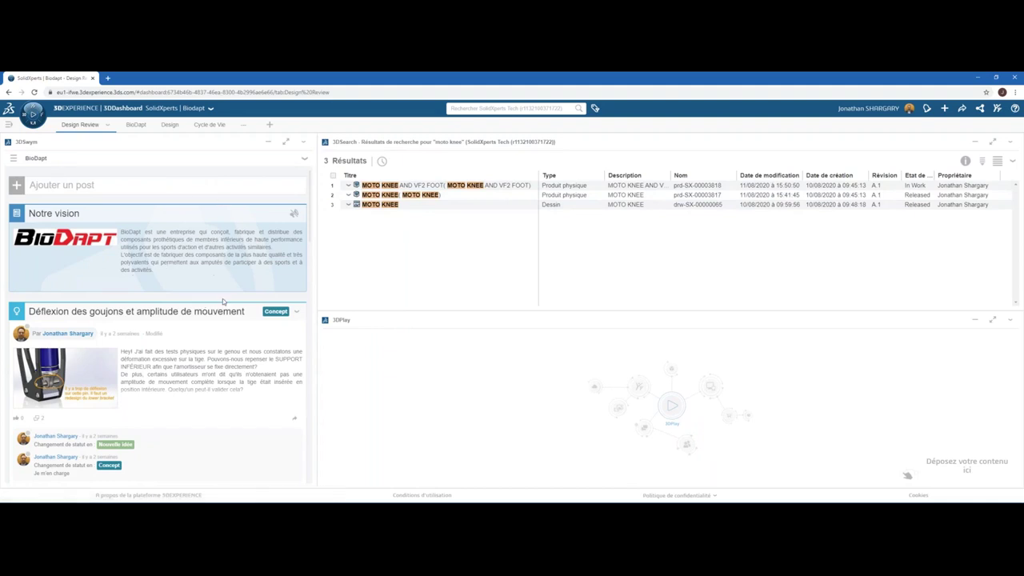
pyautogui.scroll(-5, 222, 298)
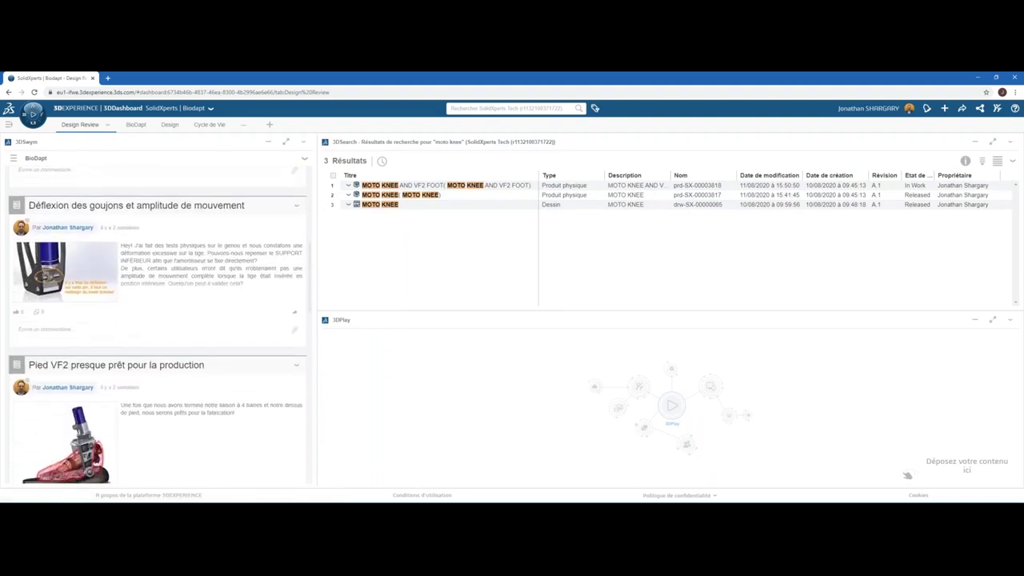
pyautogui.scroll(-3, 222, 299)
pyautogui.scroll(-2, 222, 298)
pyautogui.scroll(-1, 158, 324)
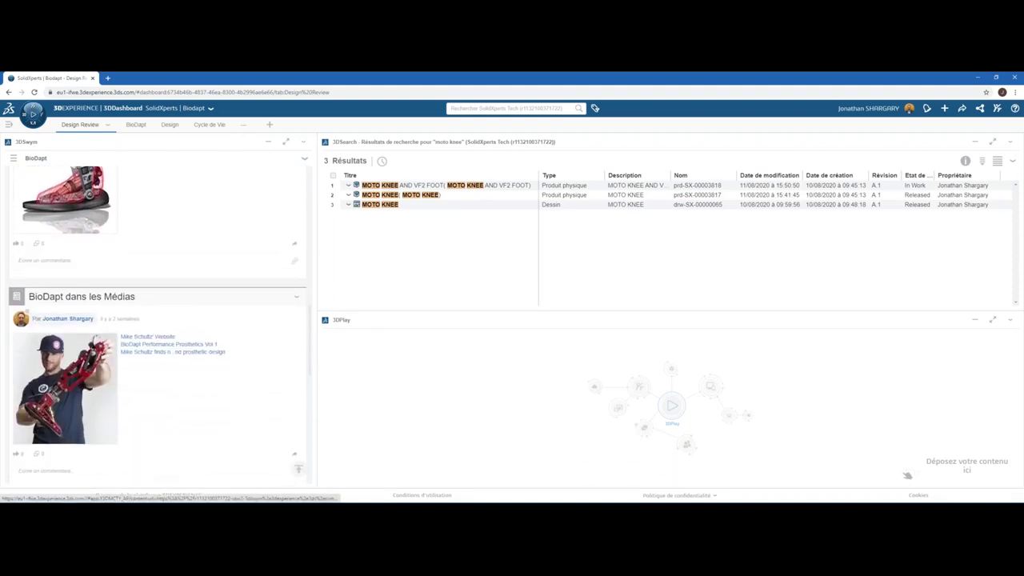
pyautogui.scroll(-1, 157, 325)
pyautogui.scroll(-2, 157, 324)
pyautogui.scroll(-2, 158, 325)
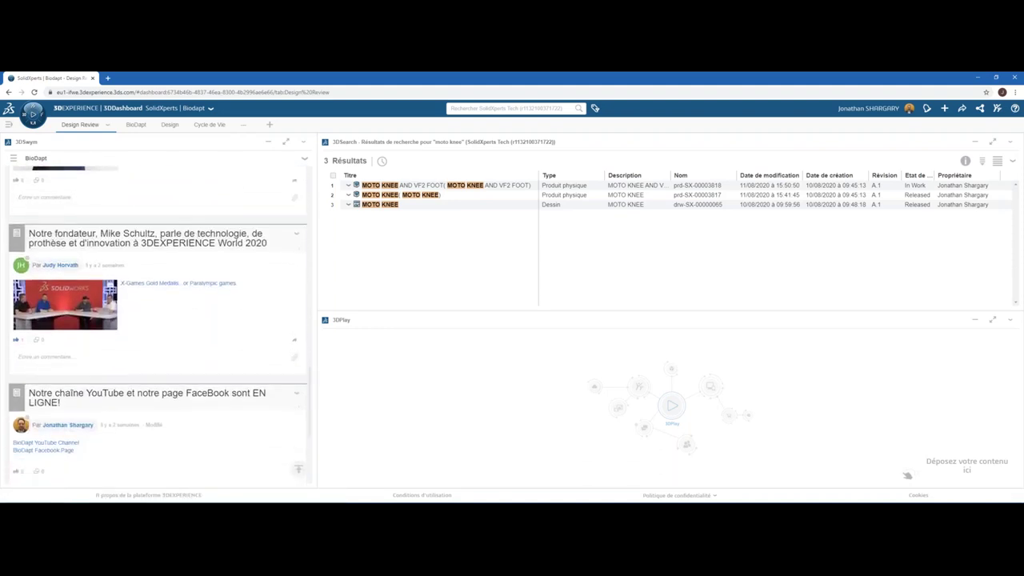
pyautogui.scroll(-1, 158, 325)
pyautogui.scroll(-1, 158, 325)
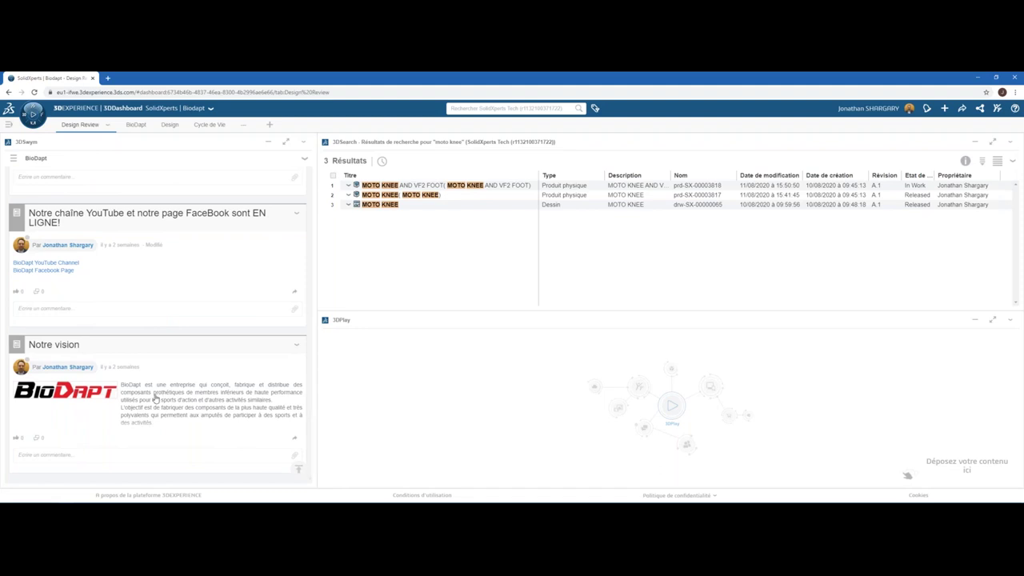
pyautogui.scroll(1, 156, 398)
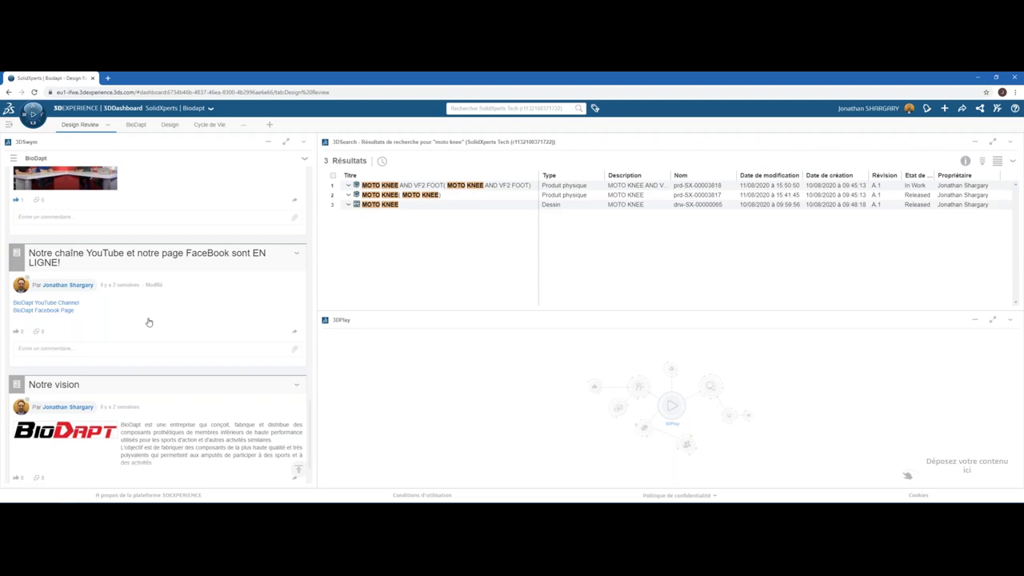
pyautogui.scroll(1, 148, 321)
pyautogui.scroll(1, 148, 321)
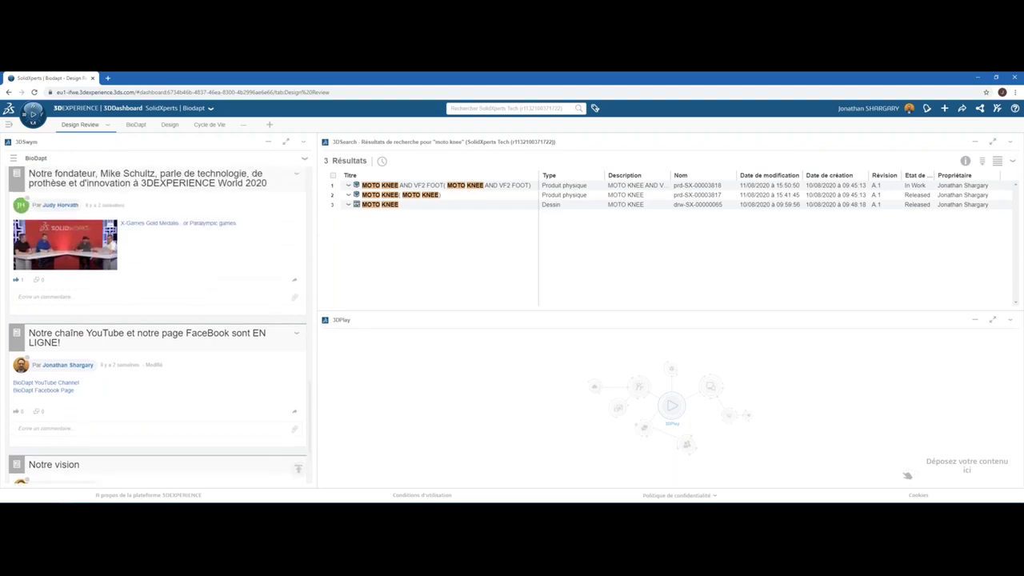
pyautogui.scroll(1, 147, 321)
pyautogui.scroll(1, 147, 316)
pyautogui.scroll(1, 147, 317)
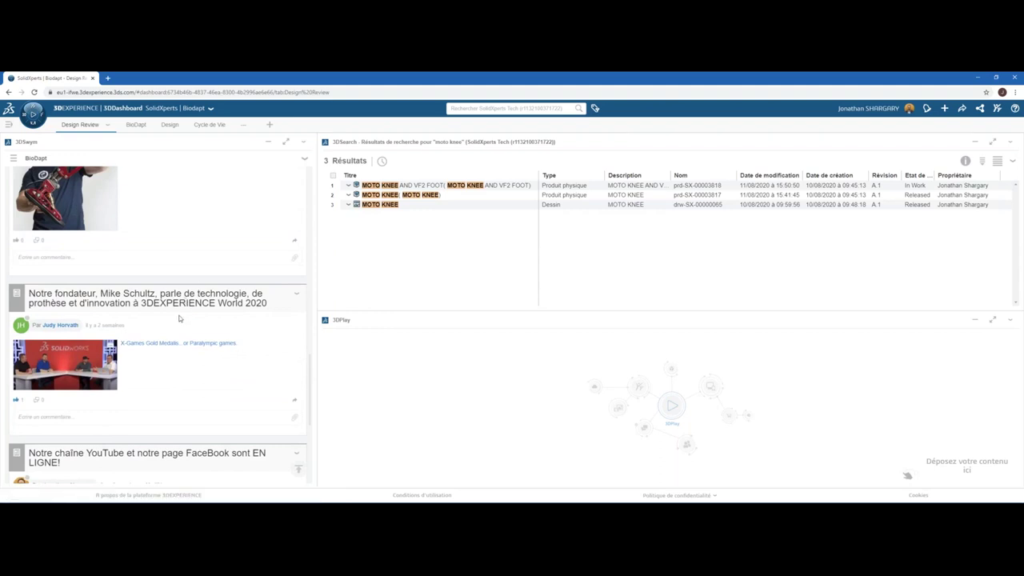
pyautogui.scroll(1, 180, 318)
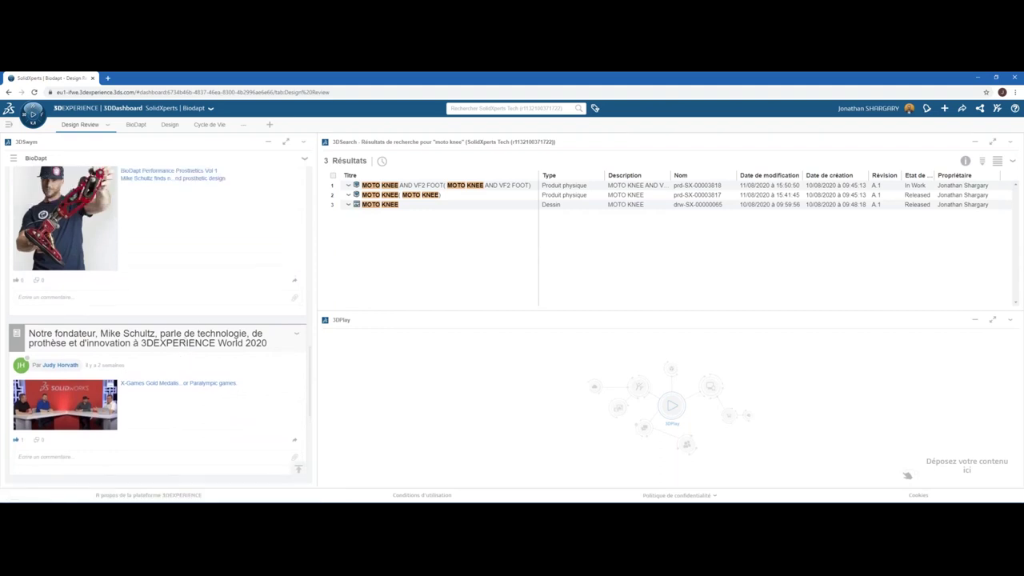
pyautogui.scroll(2, 158, 325)
pyautogui.scroll(1, 158, 324)
pyautogui.scroll(3, 158, 324)
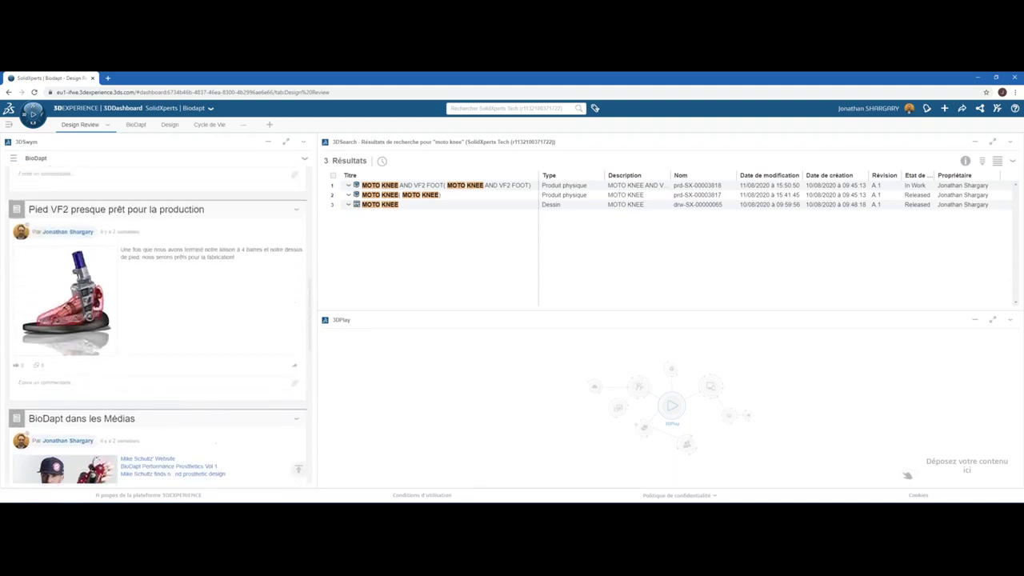
pyautogui.scroll(1, 180, 324)
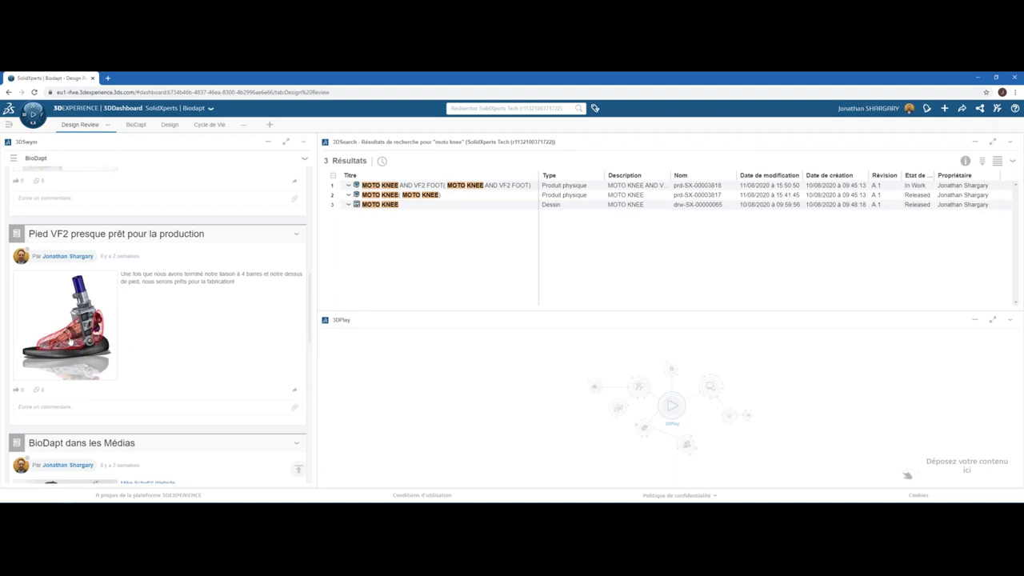
pyautogui.scroll(2, 140, 324)
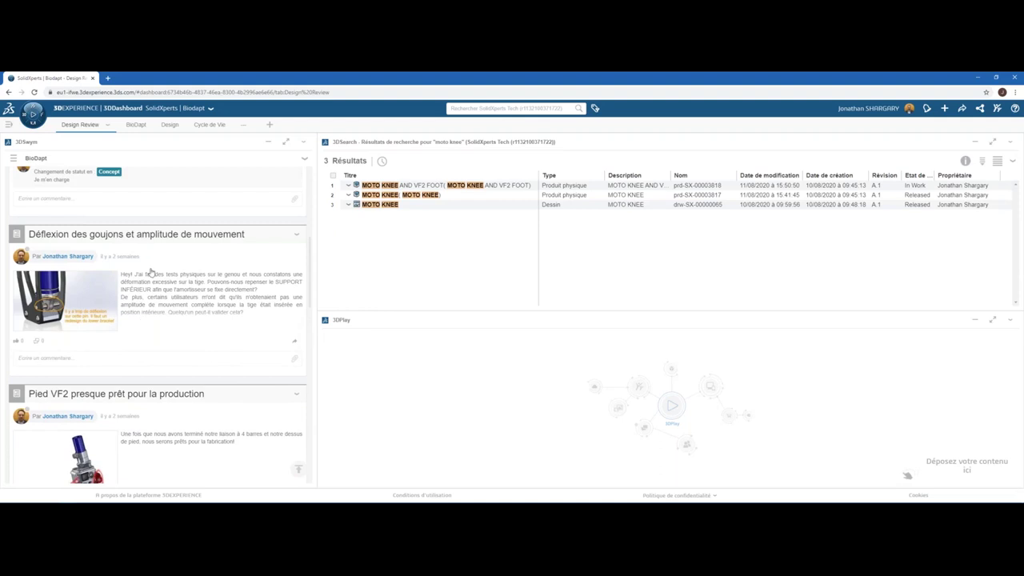
pyautogui.click(154, 234)
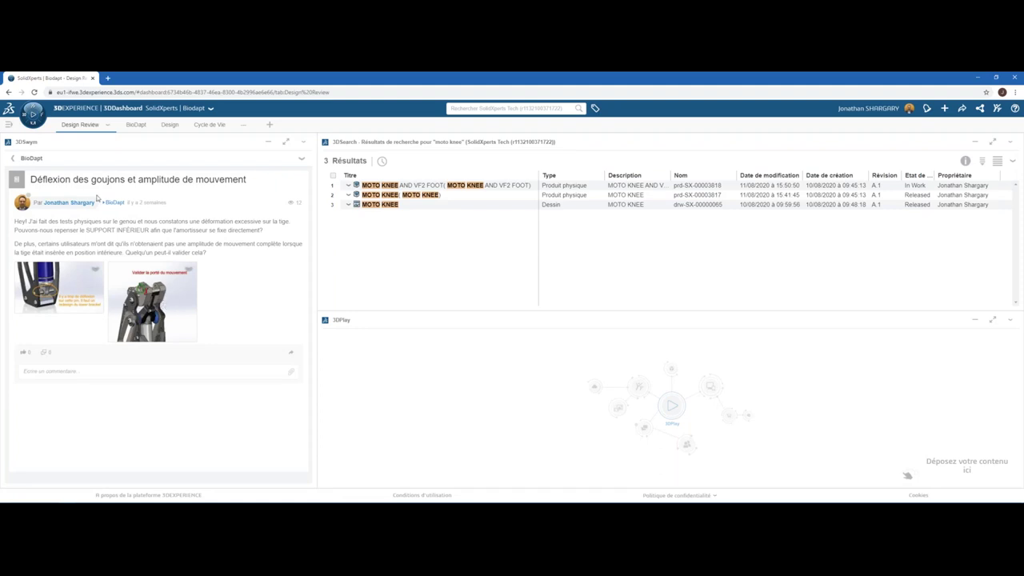
pyautogui.click(34, 160)
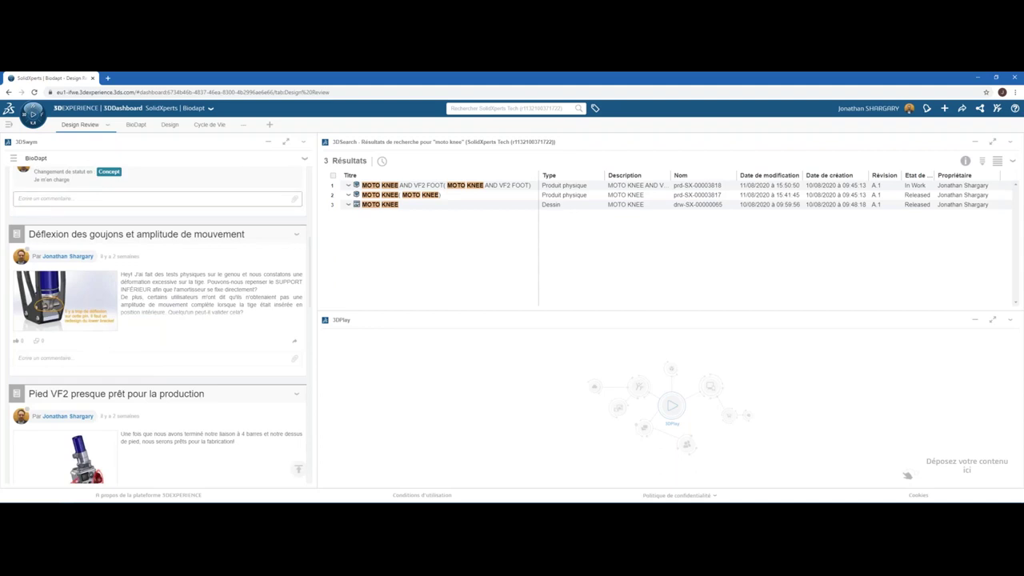
pyautogui.scroll(1, 107, 302)
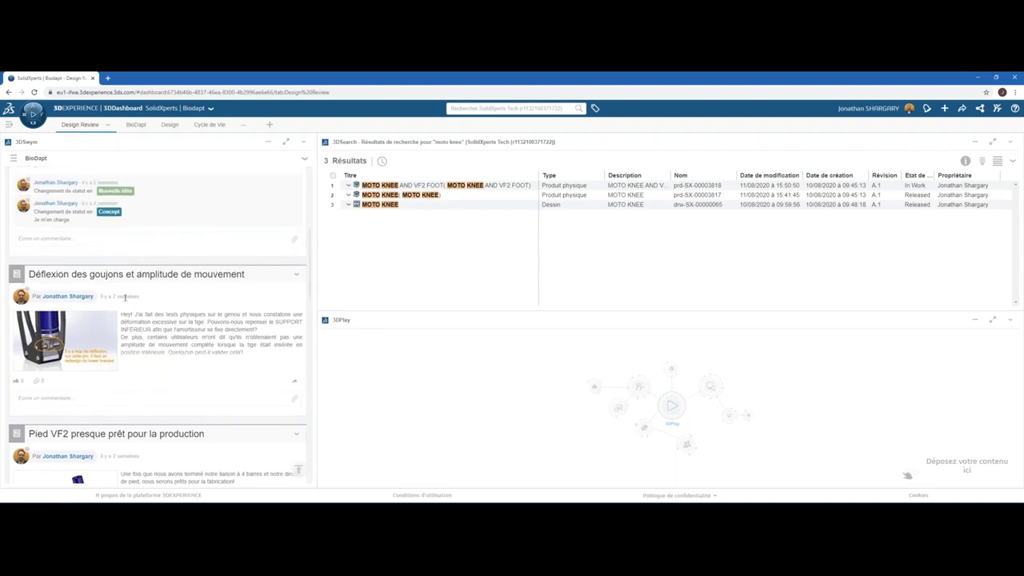
pyautogui.scroll(3, 122, 319)
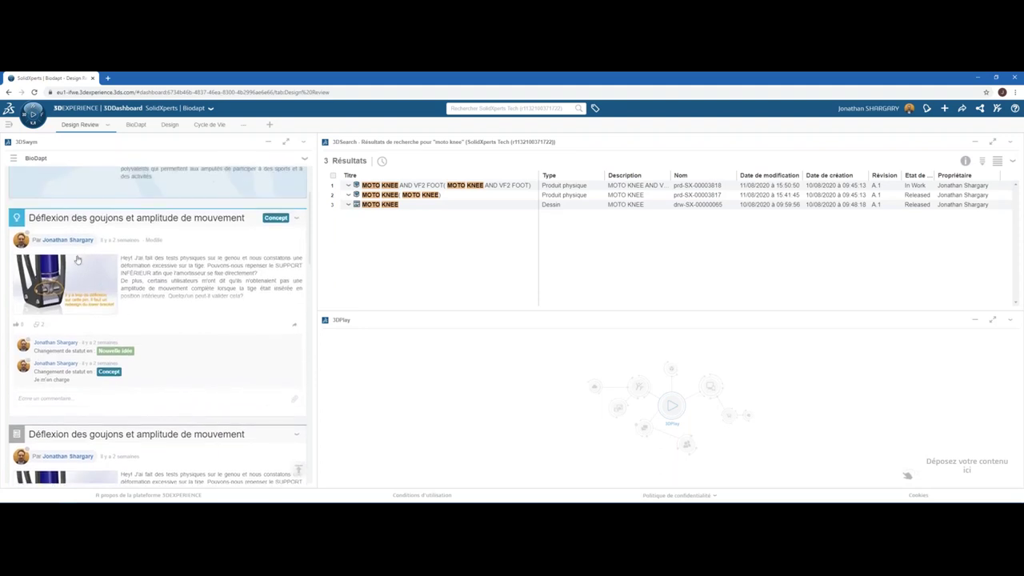
pyautogui.click(52, 216)
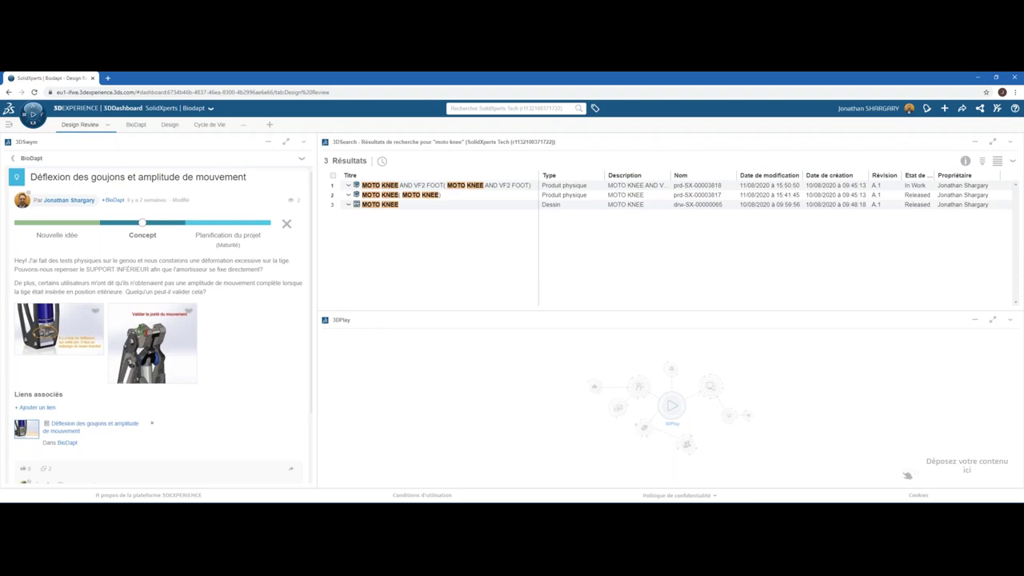
pyautogui.scroll(-2, 170, 292)
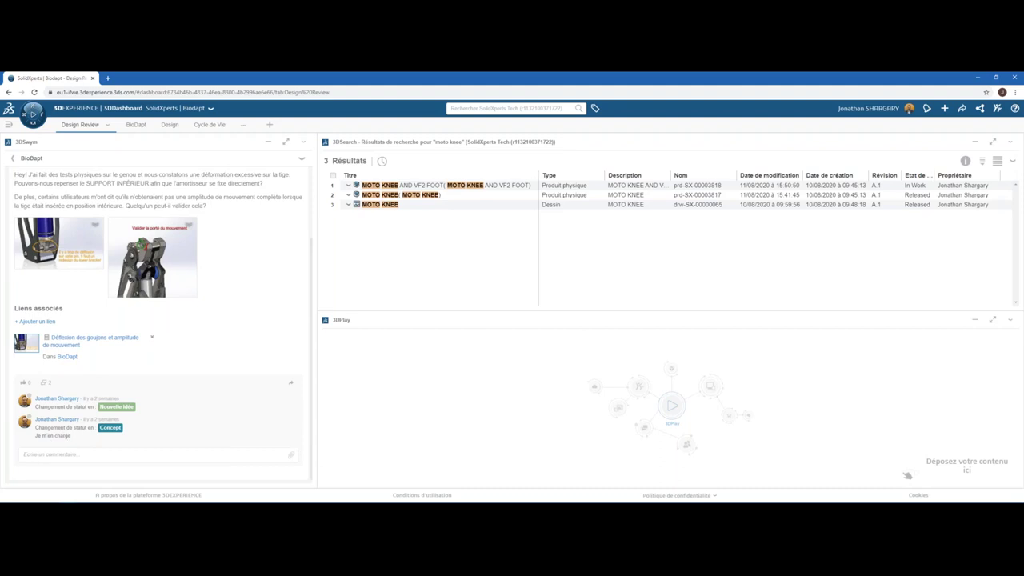
pyautogui.click(32, 159)
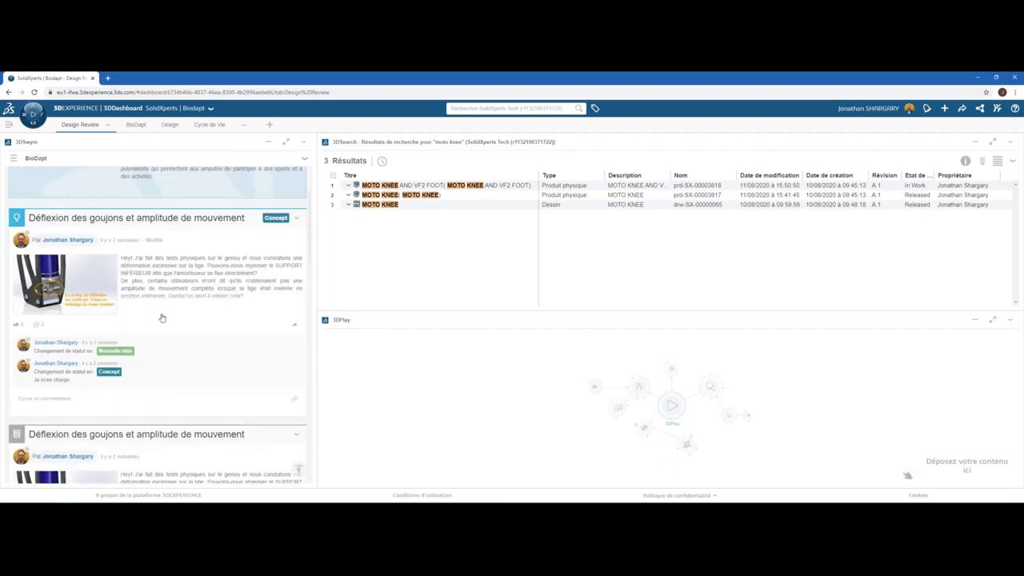
pyautogui.scroll(1, 189, 337)
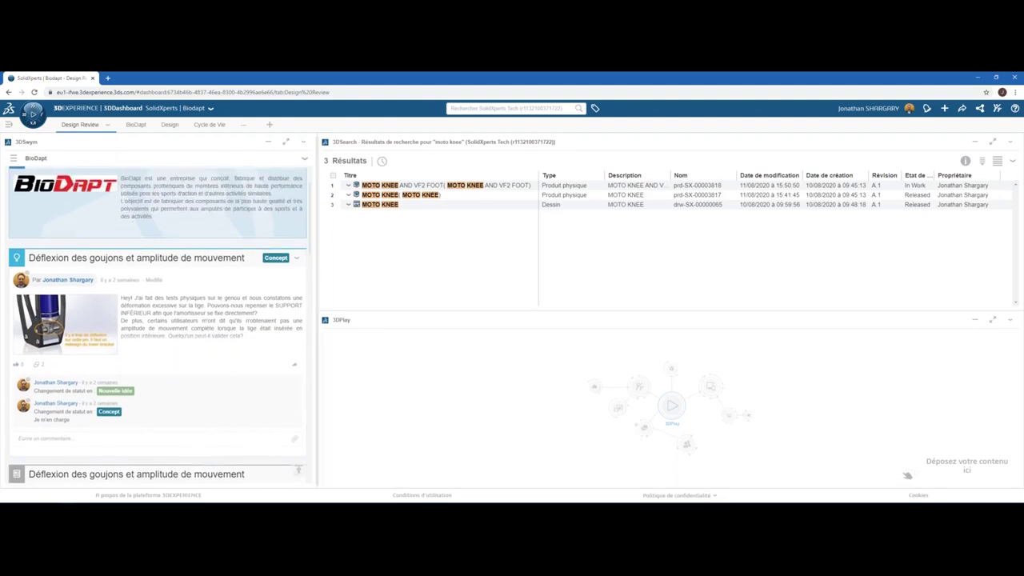
# Load MOTO KNEE AND VF2 FOOT into an enlarged 3DPlay viewer and zoom and orbit it.
pyautogui.moveTo(372, 186)
pyautogui.mouseDown()
pyautogui.moveTo(450, 352)
pyautogui.moveTo(468, 369)
pyautogui.mouseUp()
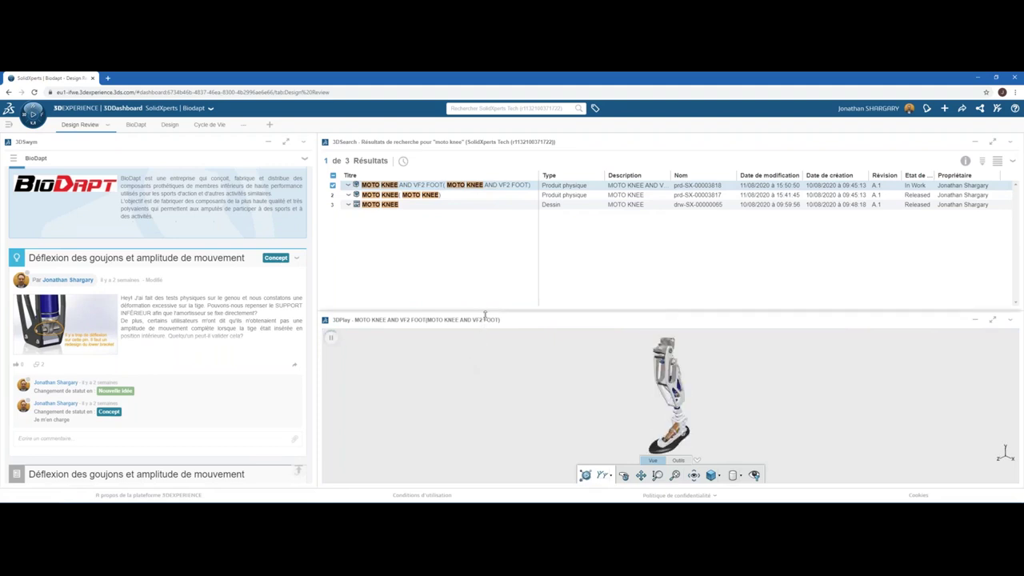
pyautogui.moveTo(485, 314); pyautogui.dragTo(489, 224)
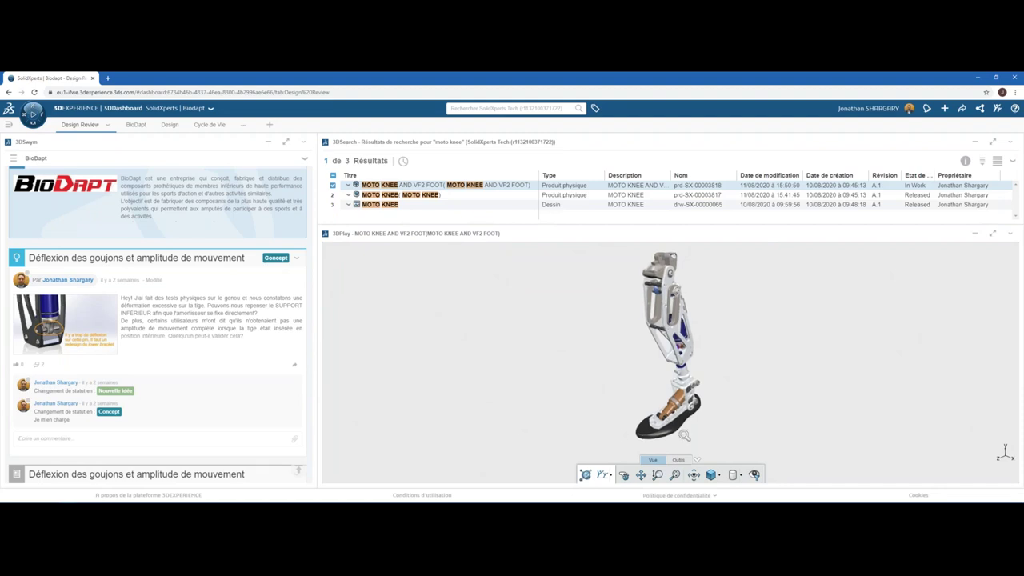
pyautogui.scroll(2, 704, 360)
pyautogui.scroll(3, 704, 360)
pyautogui.moveTo(704, 360)
pyautogui.mouseDown()
pyautogui.moveTo(568, 397)
pyautogui.moveTo(535, 421)
pyautogui.mouseUp()
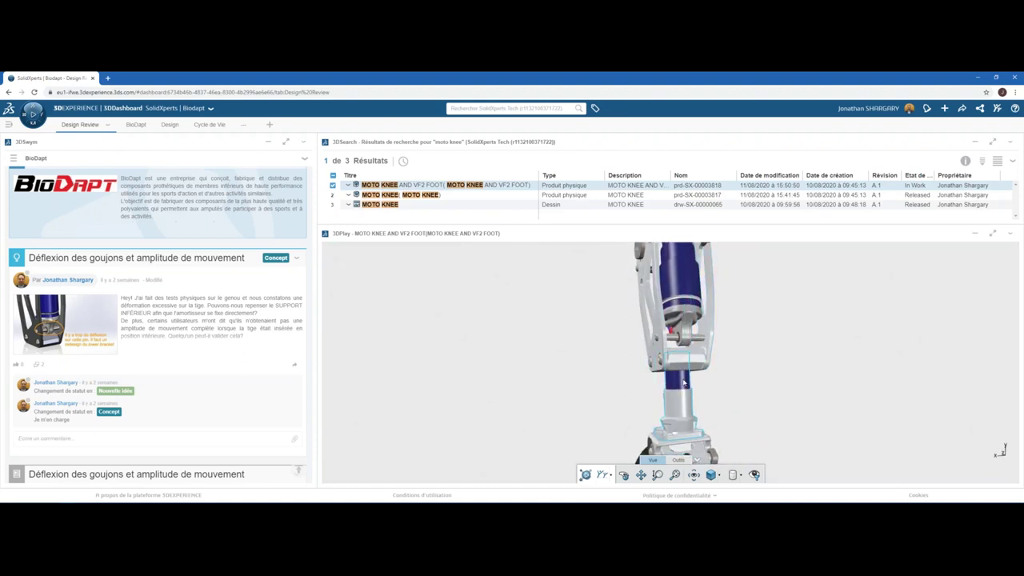
pyautogui.scroll(-3, 683, 383)
pyautogui.scroll(-2, 684, 382)
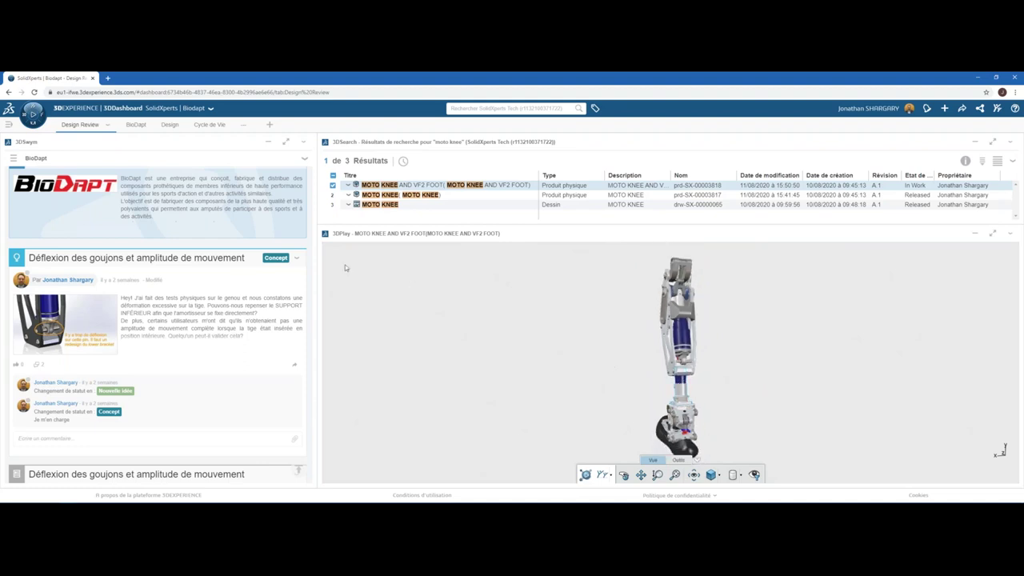
pyautogui.scroll(2, 146, 230)
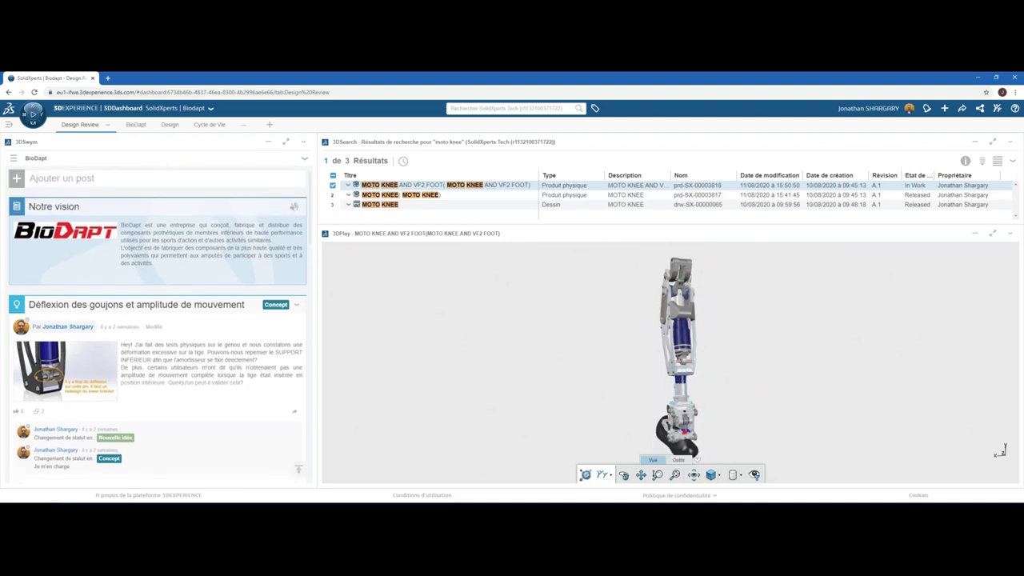
# Browse the 3DSwym post types, dismiss the list, and return to the PowerPoint slideshow.
pyautogui.click(16, 189)
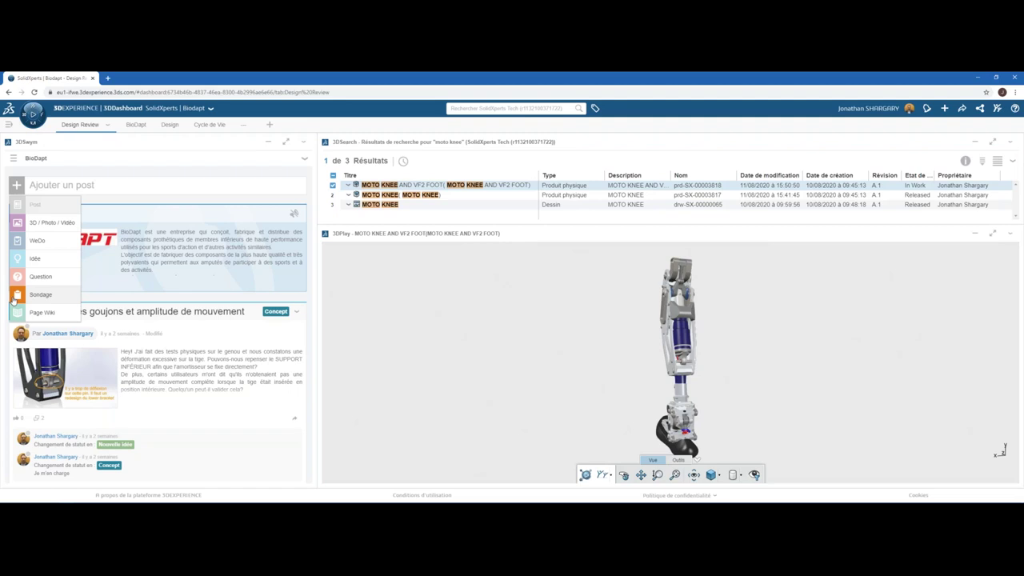
pyautogui.click(166, 171)
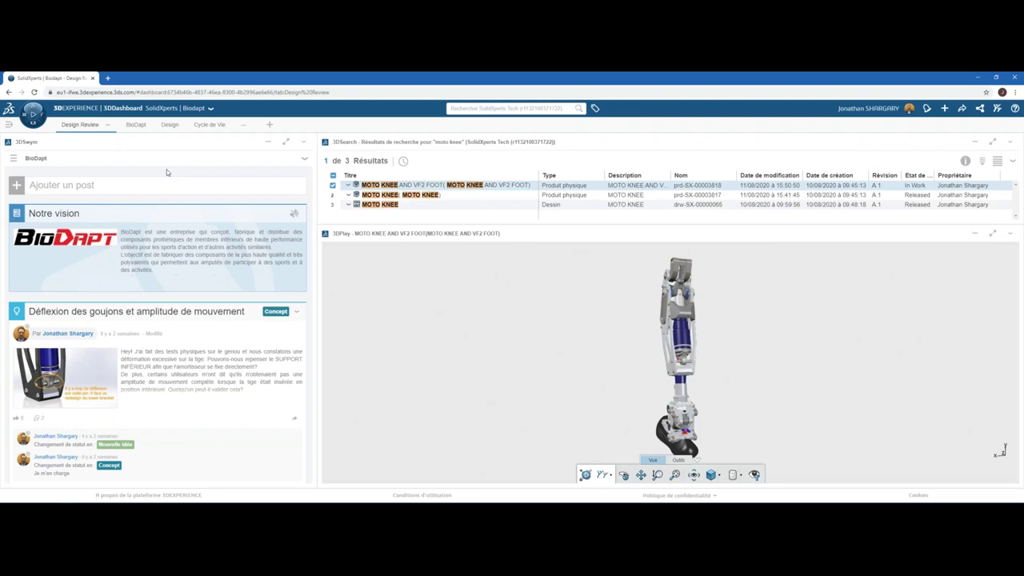
pyautogui.hotkey('alt', 'Tab')
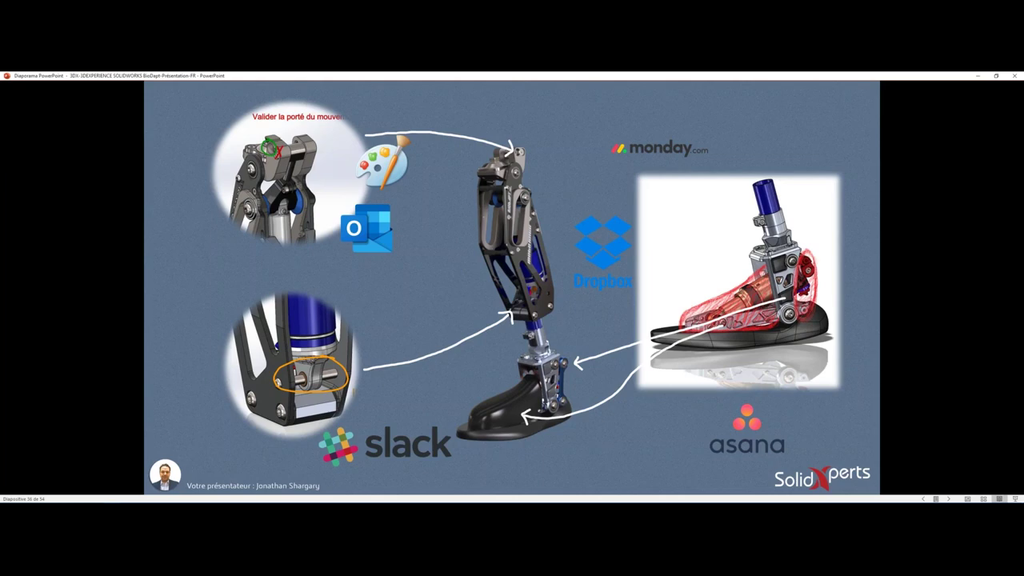
# Advance the slideshow to the leg render on slide 38, then return to the 3DEXPERIENCE dashboard.
pyautogui.press('Right')
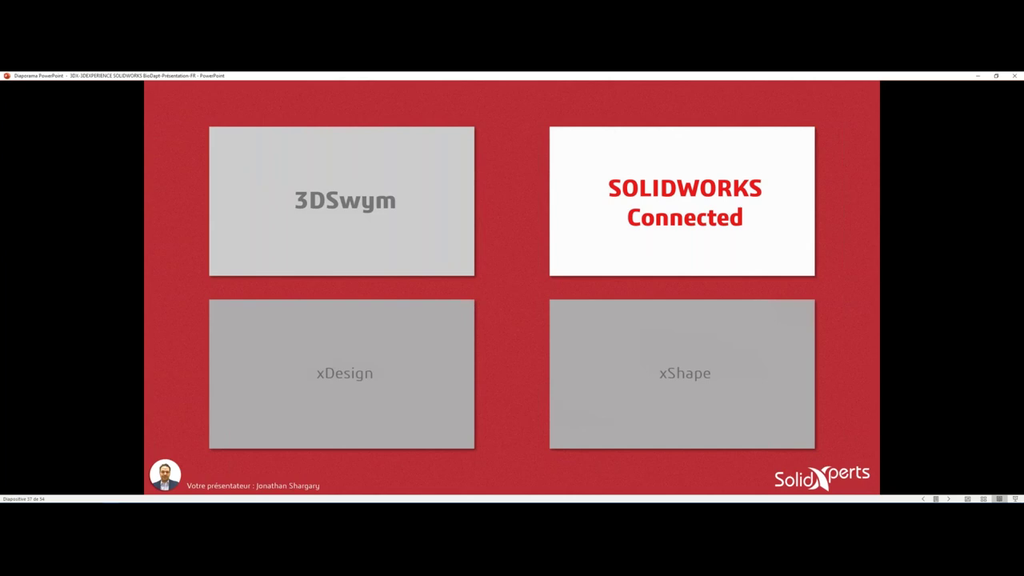
pyautogui.press('Right')
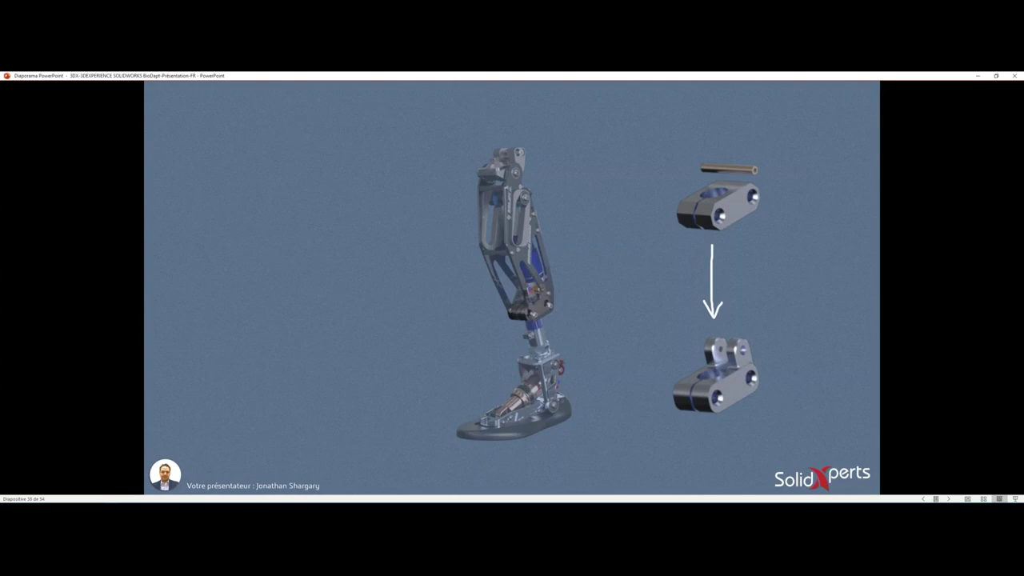
pyautogui.hotkey('alt', 'Tab')
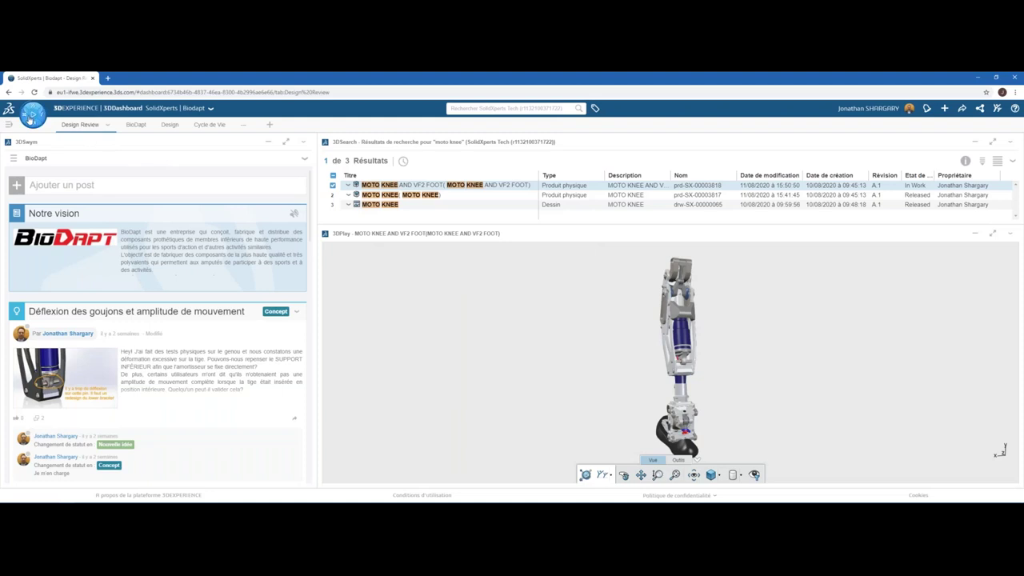
# Open and close the Roles and Apps compass list, then switch to SOLIDWORKS Connected.
pyautogui.click(32, 114)
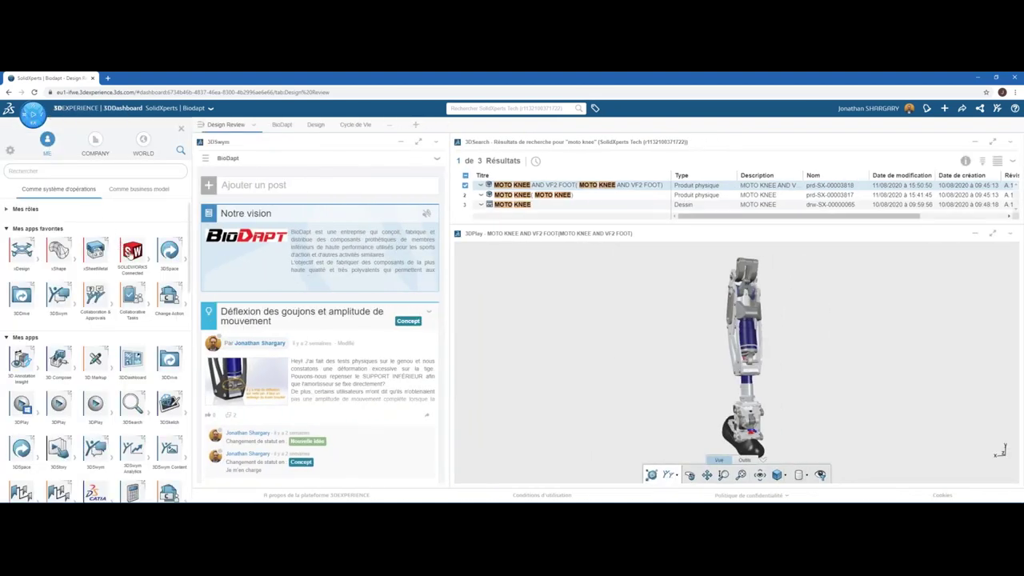
pyautogui.click(182, 129)
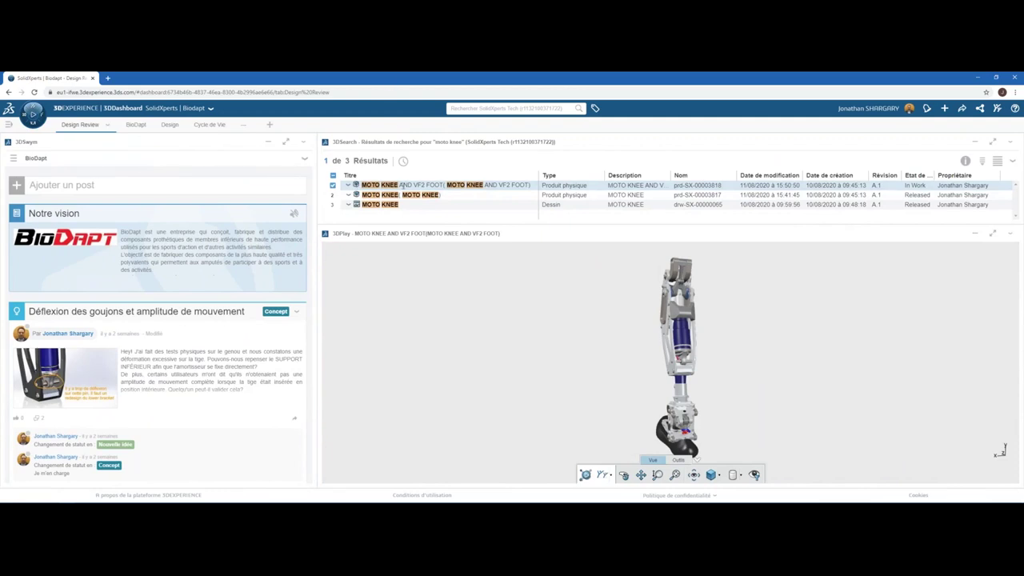
pyautogui.hotkey('alt', 'Tab')
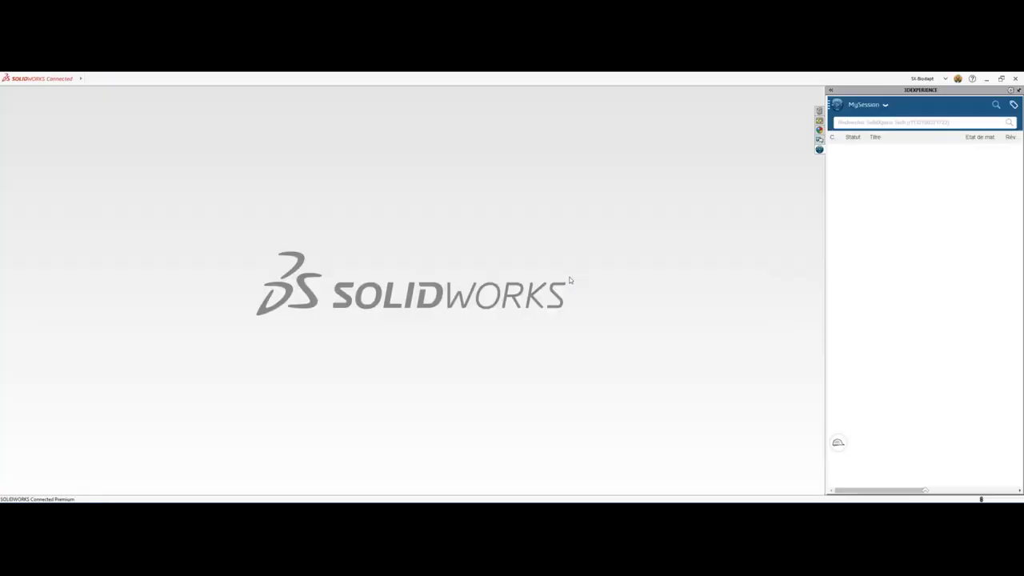
# Restore the 3DEXPERIENCE browser and drag the MOTO KNEE AND VF2 FOOT result into SOLIDWORKS.
pyautogui.hotkey('alt', 'Tab')
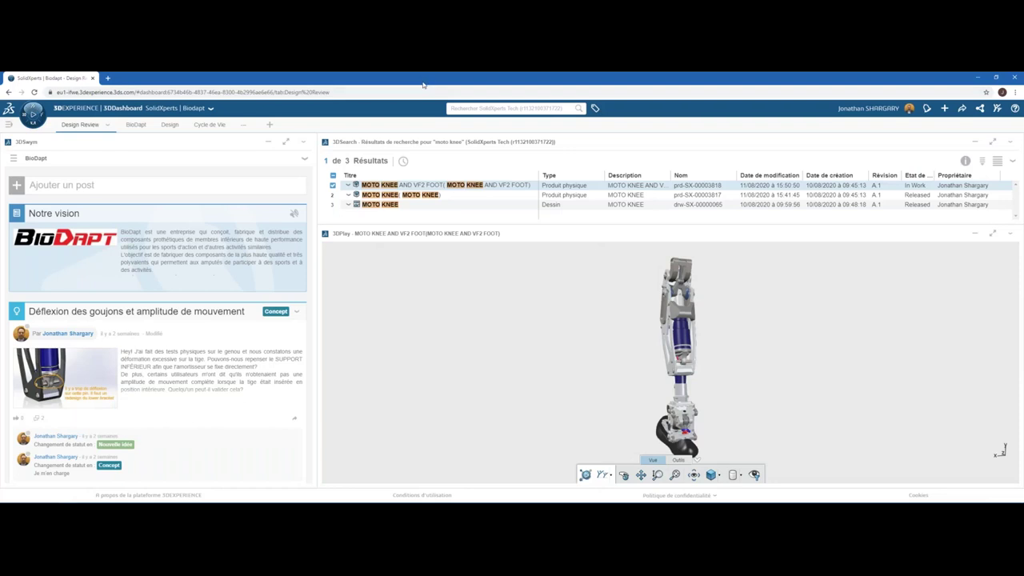
pyautogui.doubleClick(423, 84)
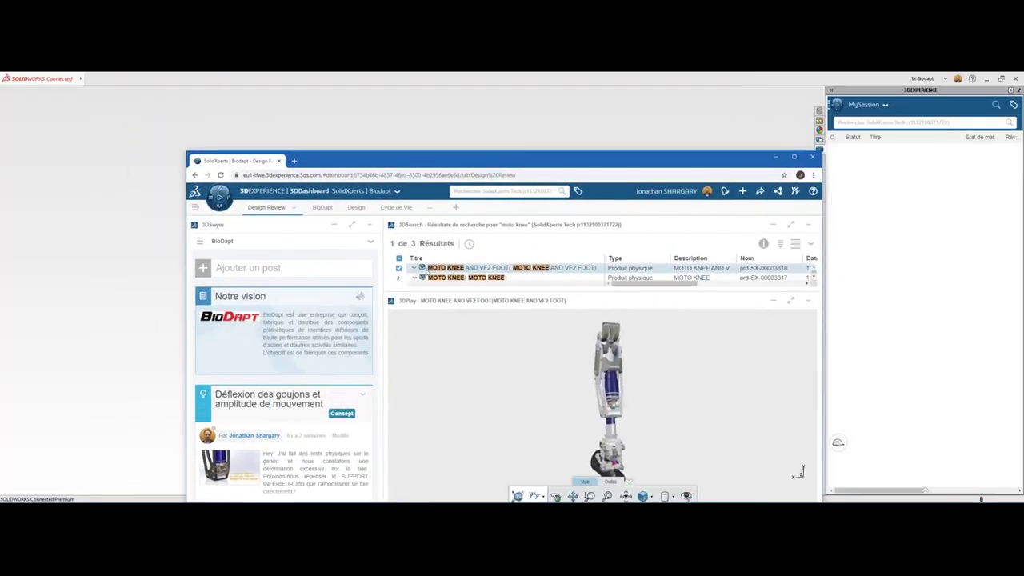
pyautogui.moveTo(422, 269); pyautogui.dragTo(464, 126)
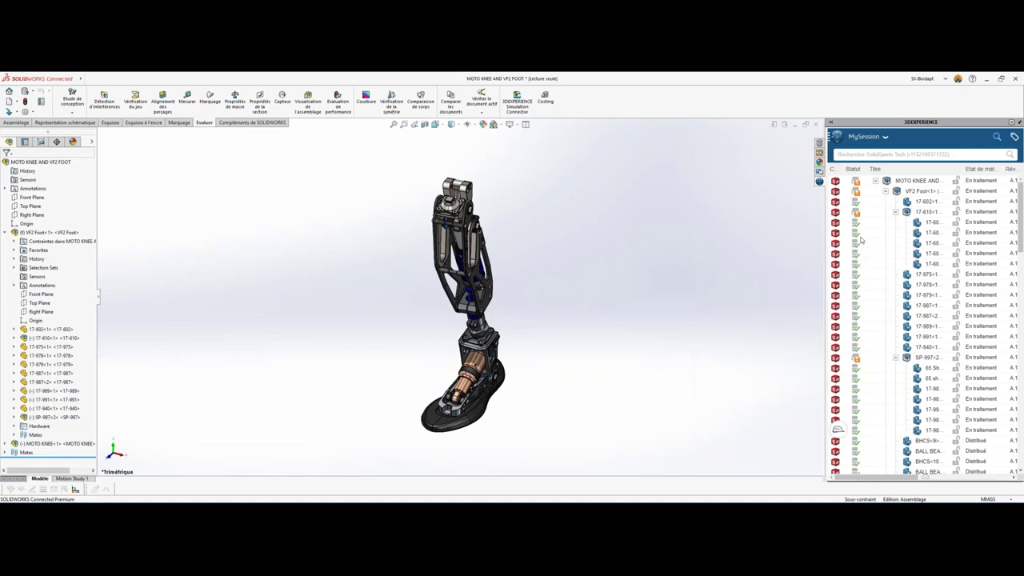
pyautogui.moveTo(988, 170)
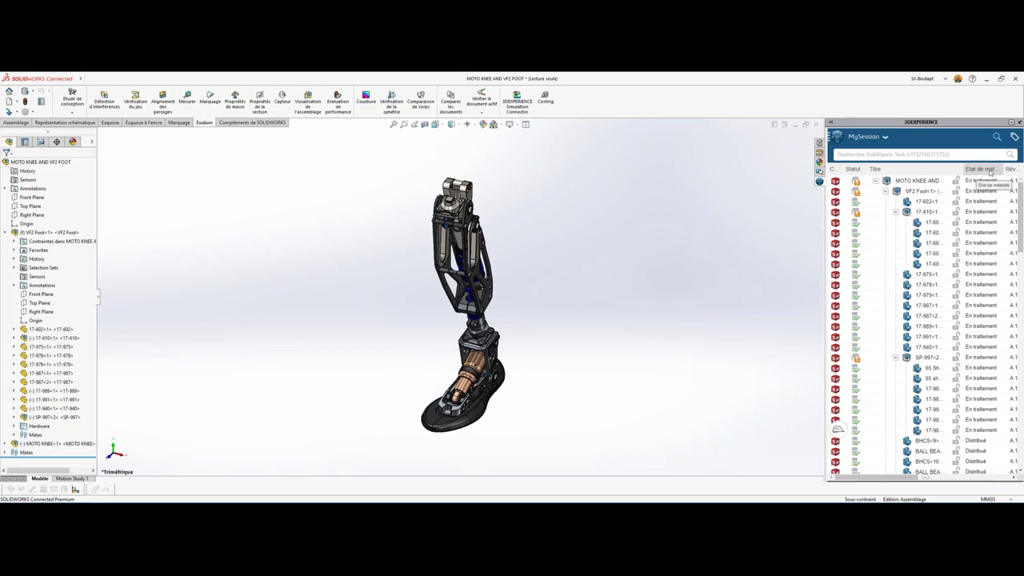
# Review the MySession tree and MOTO KNEE actions, then collapse the 3DEXPERIENCE task pane.
pyautogui.click(832, 122)
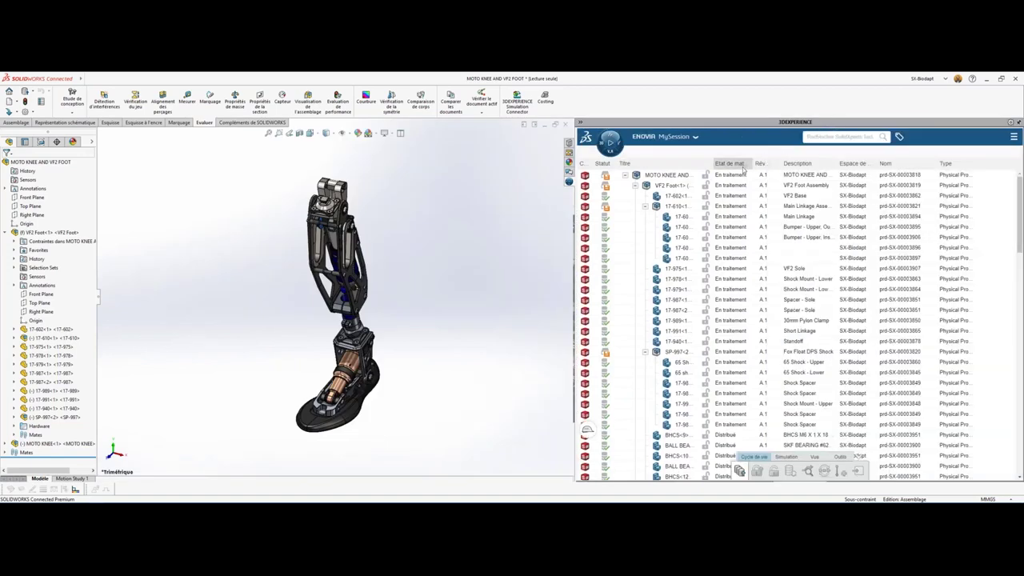
pyautogui.scroll(-4, 739, 239)
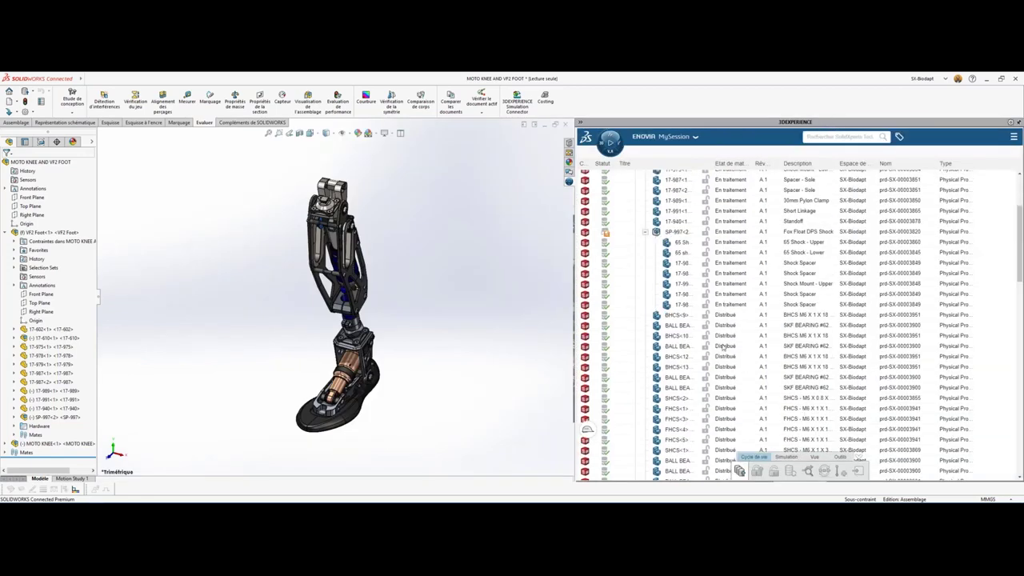
pyautogui.scroll(5, 724, 347)
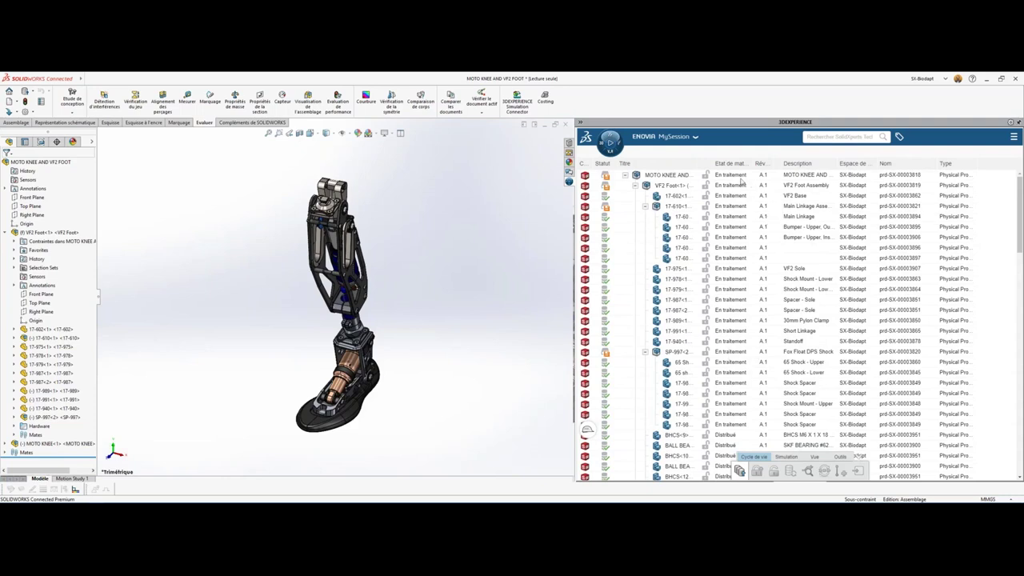
pyautogui.rightClick(692, 176)
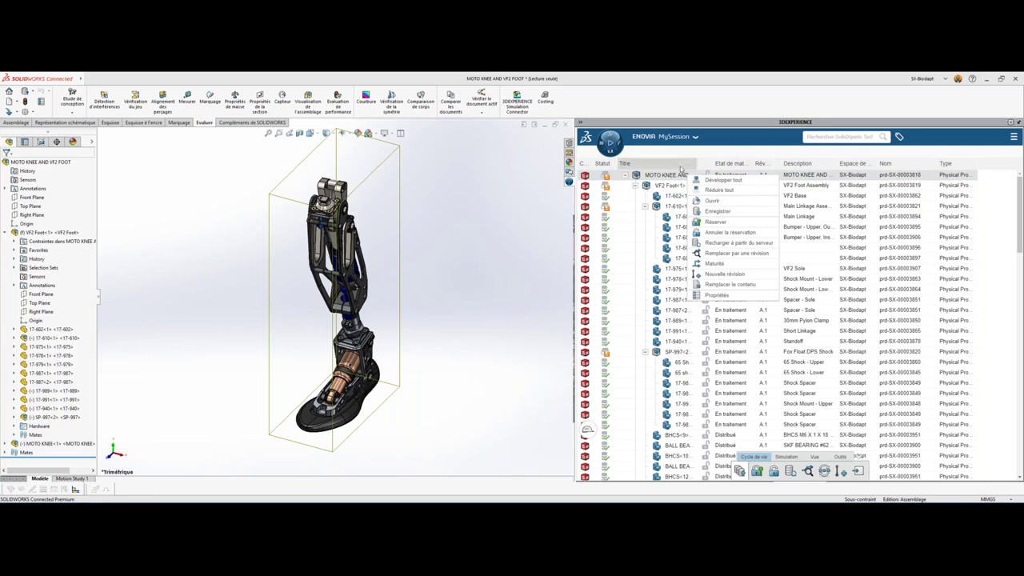
pyautogui.click(668, 185)
pyautogui.scroll(-5, 729, 264)
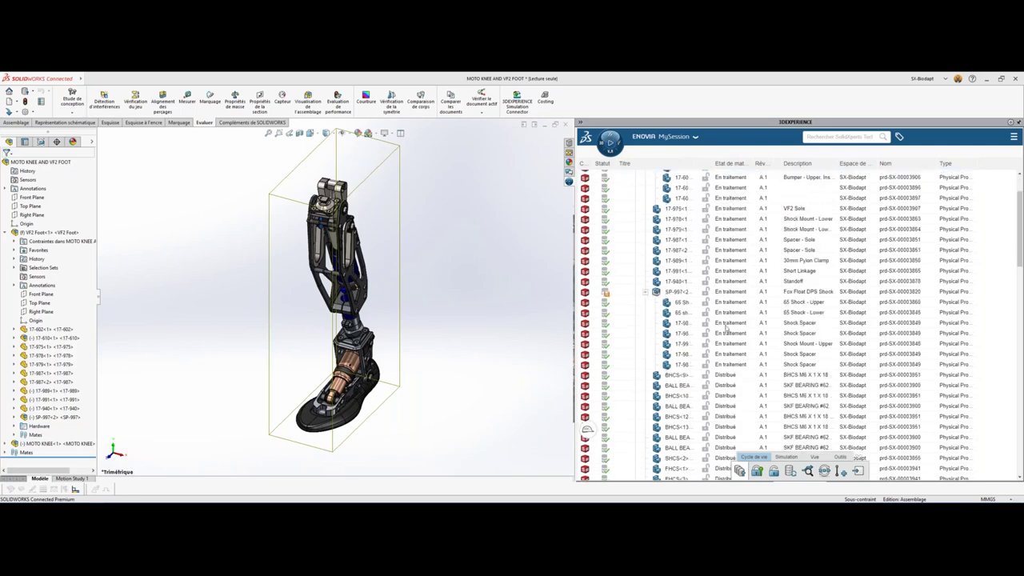
pyautogui.scroll(5, 739, 270)
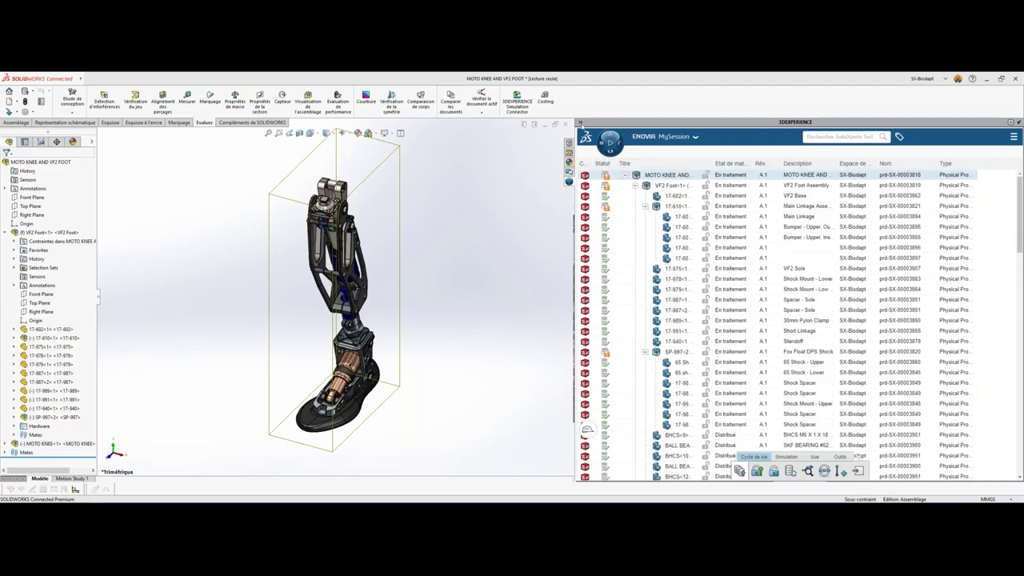
pyautogui.click(580, 121)
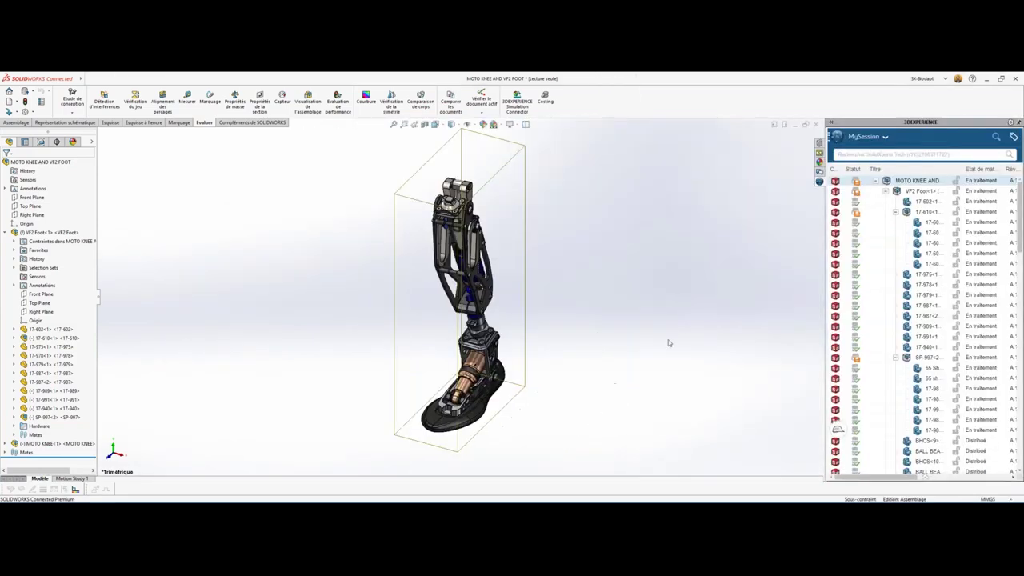
# Select a knee part's parent and open the MOTO KNEE subassembly on its own.
pyautogui.moveTo(571, 395); pyautogui.dragTo(527, 396, button='middle')
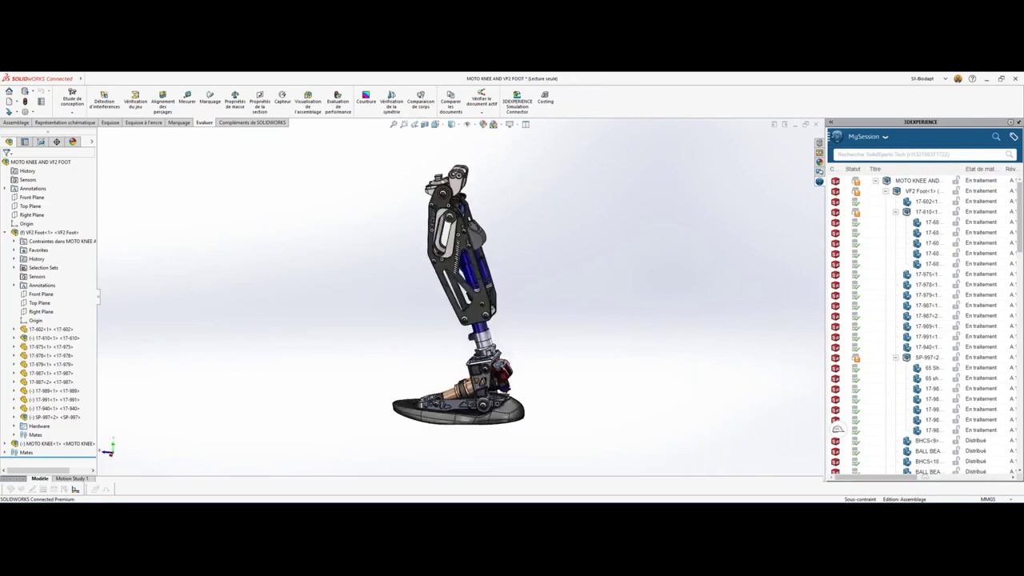
pyautogui.scroll(-3, 503, 306)
pyautogui.scroll(-2, 497, 304)
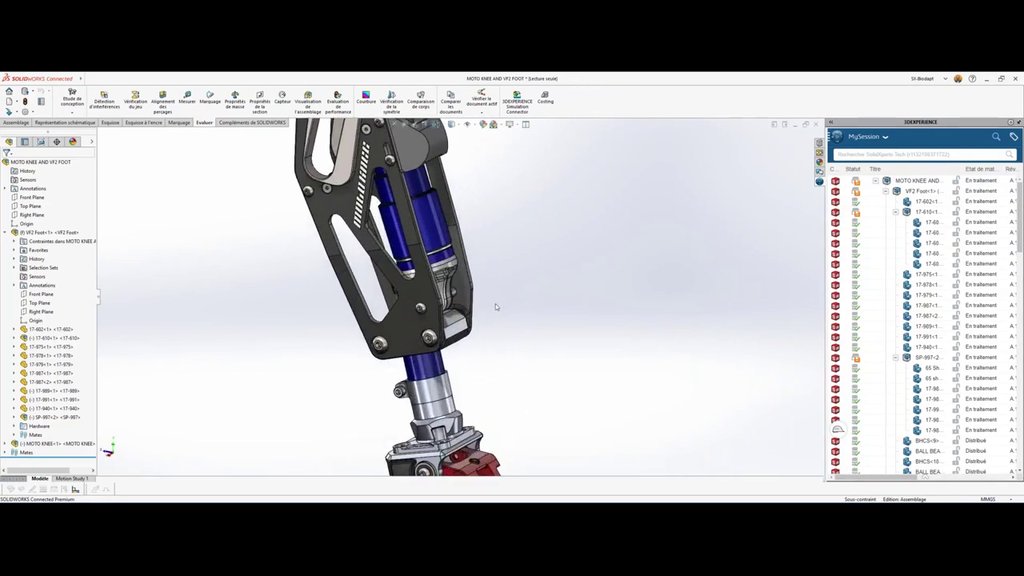
pyautogui.click(423, 295)
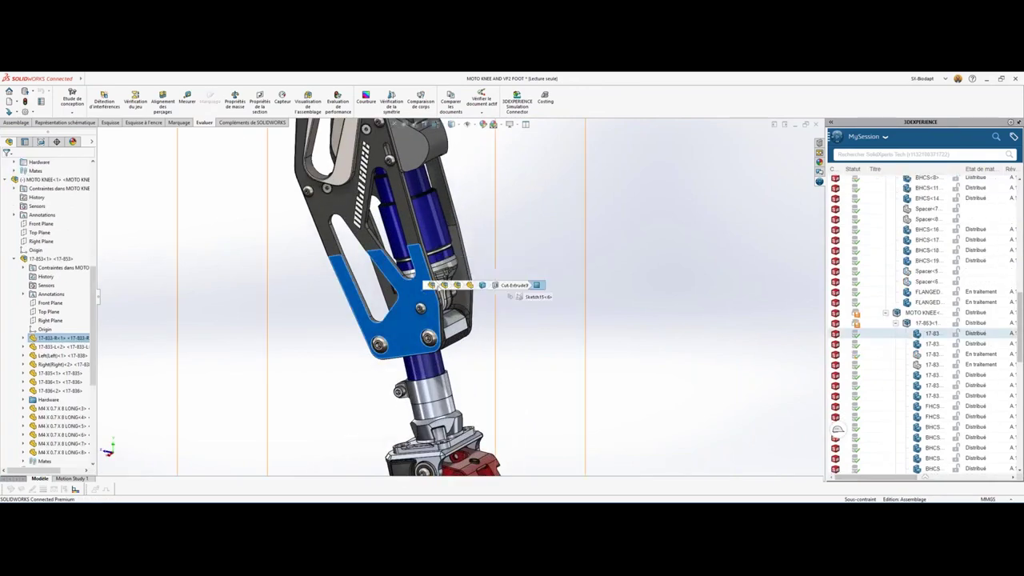
pyautogui.click(444, 284)
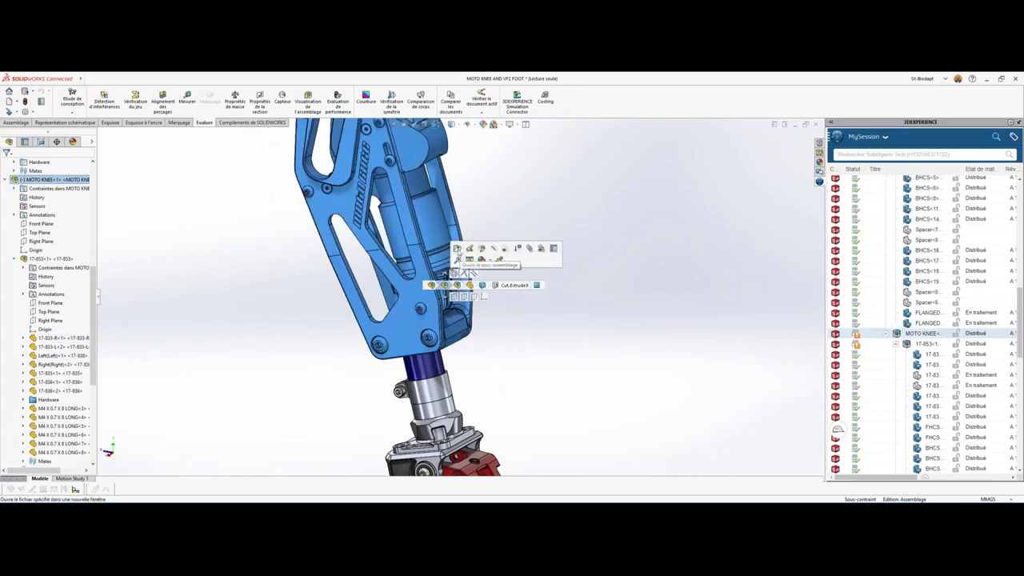
pyautogui.click(459, 253)
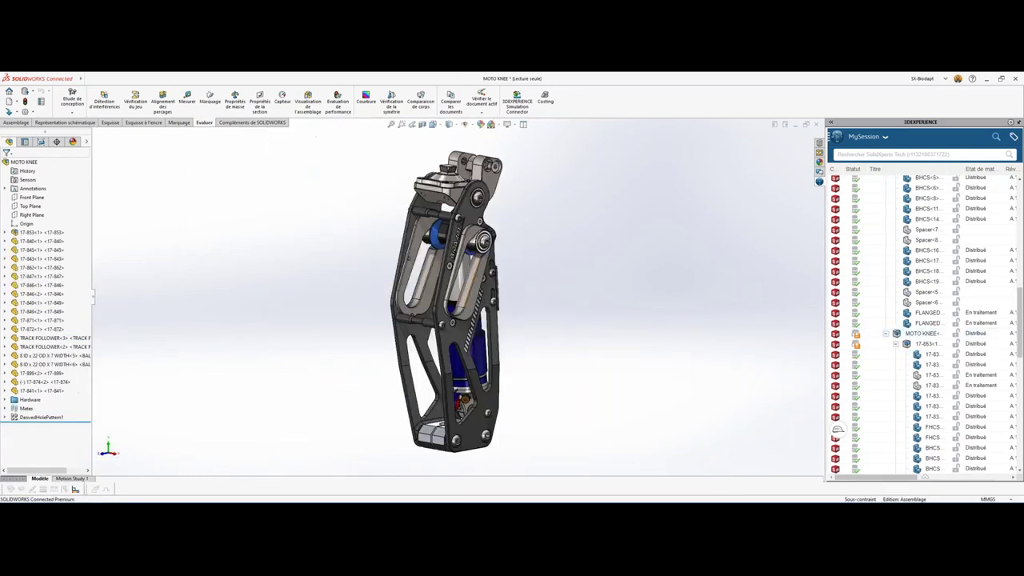
# Hide the bottom block 17-899 and pin 17-874, then start a new document.
pyautogui.moveTo(490, 416)
pyautogui.mouseDown(button='middle')
pyautogui.moveTo(480, 436)
pyautogui.moveTo(460, 424)
pyautogui.mouseUp(button='middle')
pyautogui.scroll(-3, 476, 448)
pyautogui.scroll(-3, 471, 457)
pyautogui.scroll(-2, 454, 404)
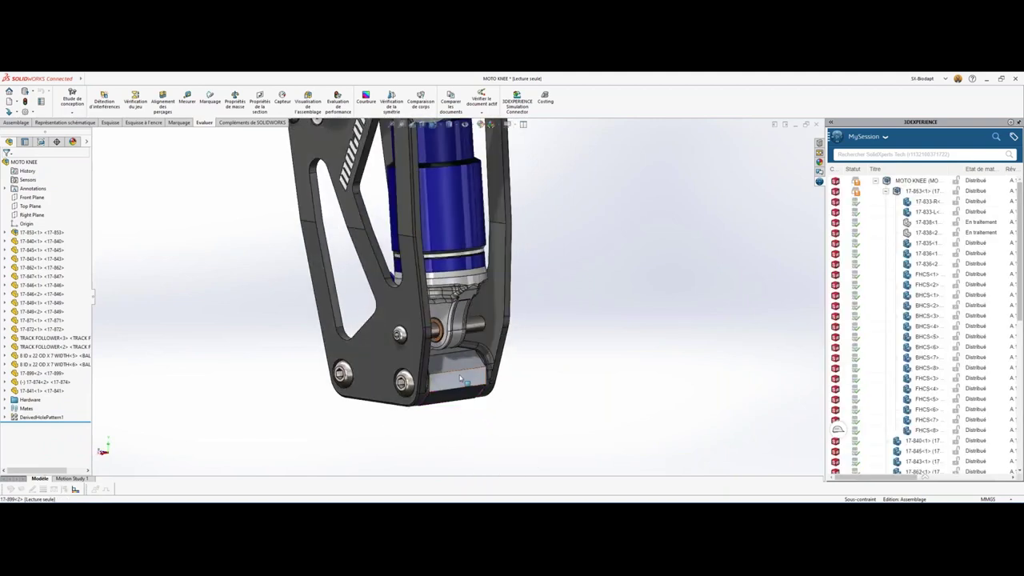
pyautogui.click(457, 377)
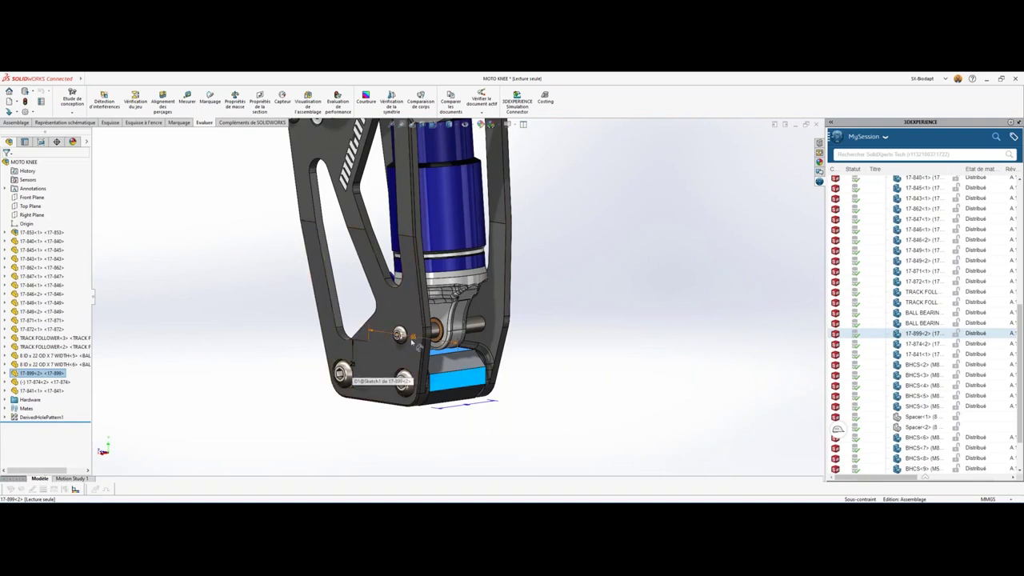
pyautogui.moveTo(468, 426); pyautogui.dragTo(471, 439, button='middle')
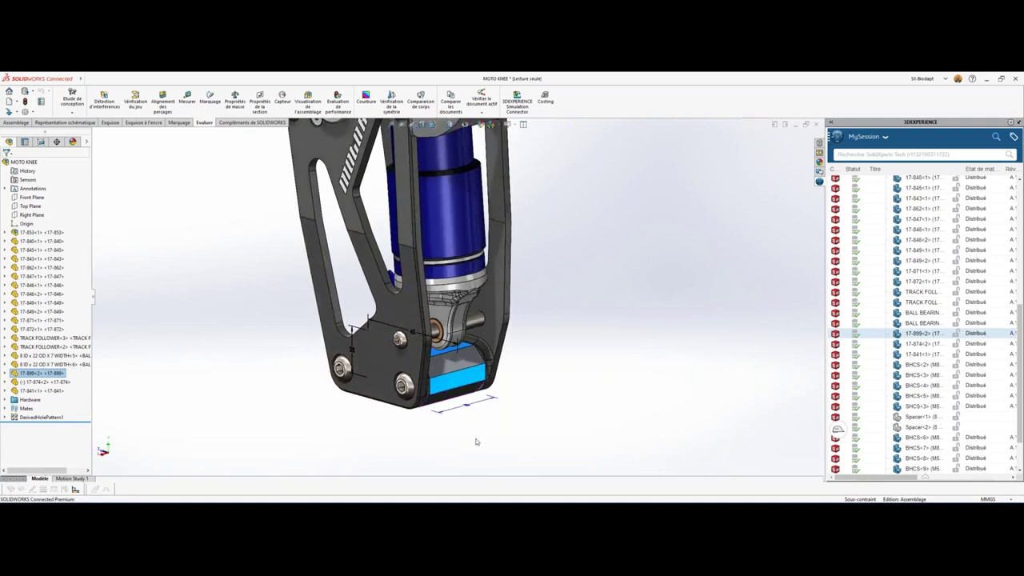
pyautogui.click(474, 440)
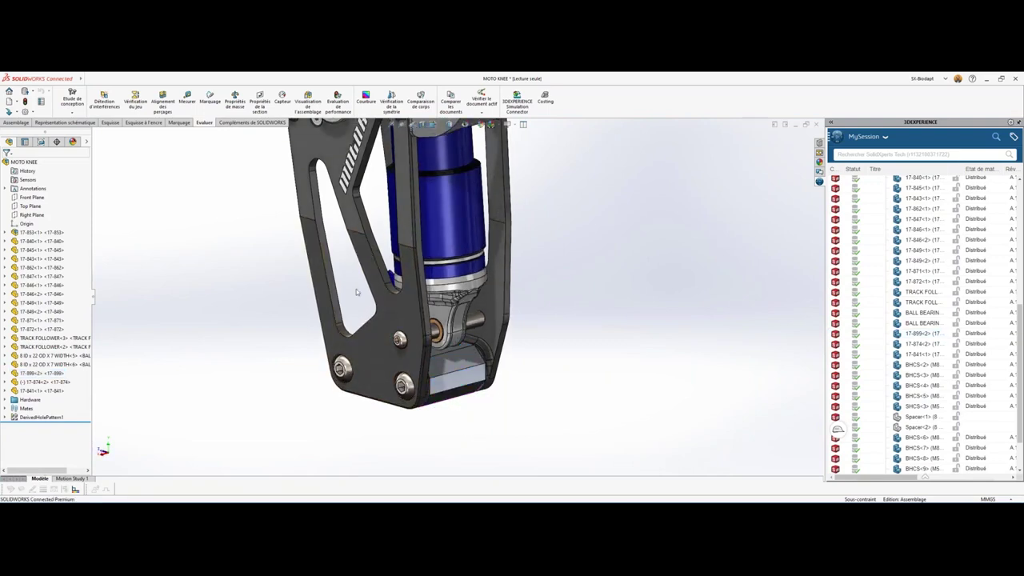
pyautogui.moveTo(356, 289); pyautogui.dragTo(551, 361)
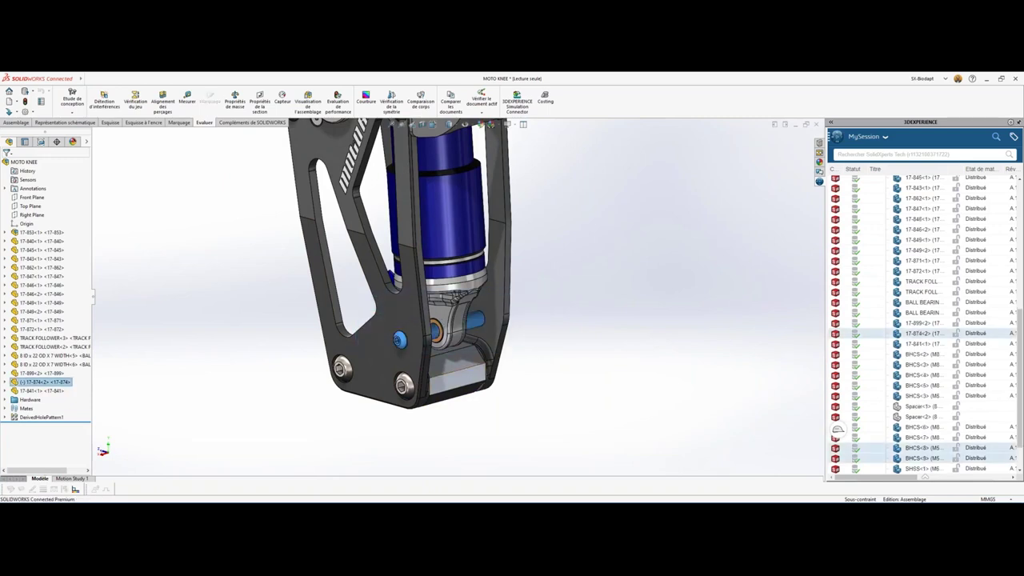
pyautogui.keyDown('ctrl'); pyautogui.click(470, 376); pyautogui.keyUp('ctrl')
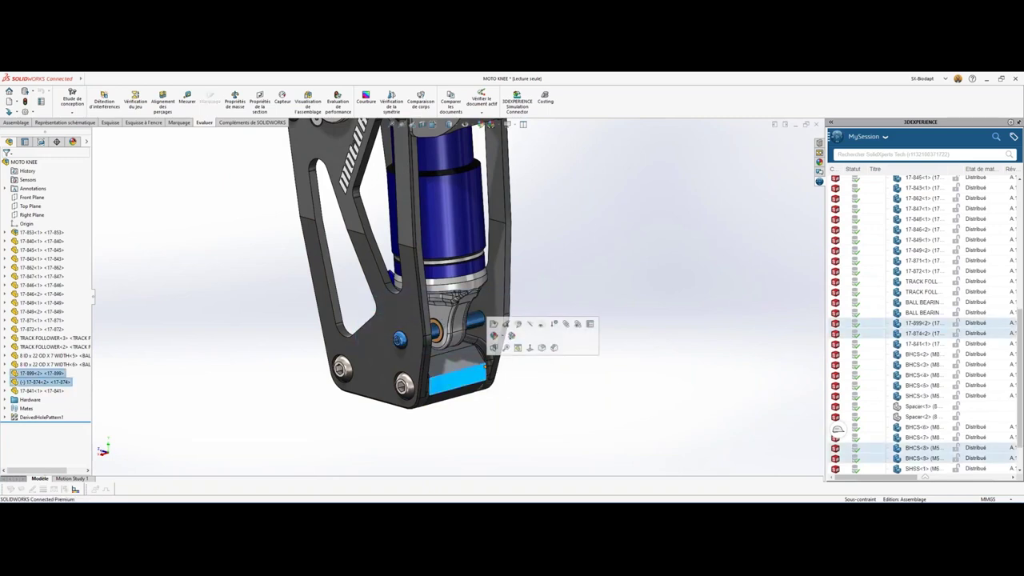
pyautogui.click(553, 323)
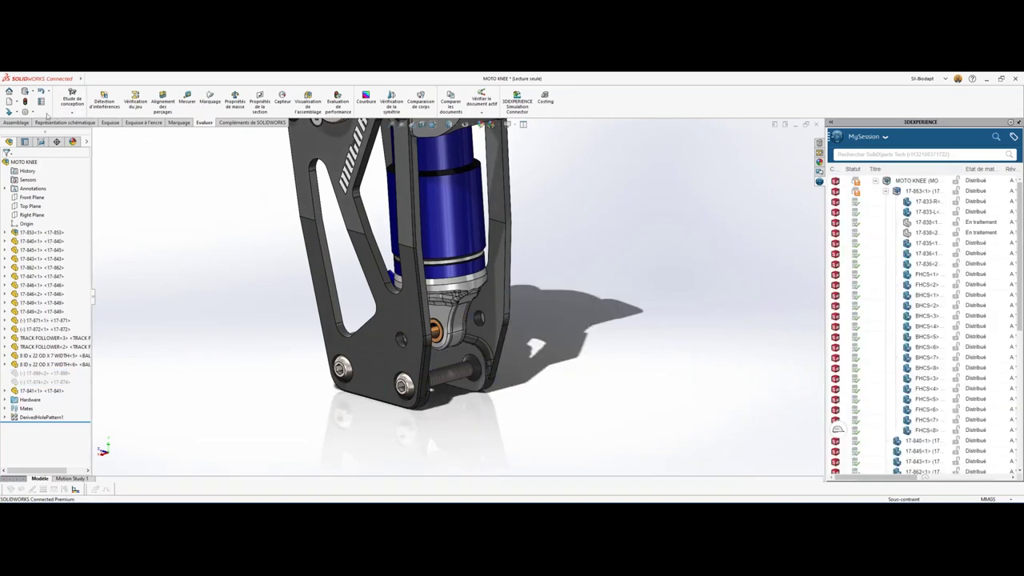
pyautogui.click(8, 102)
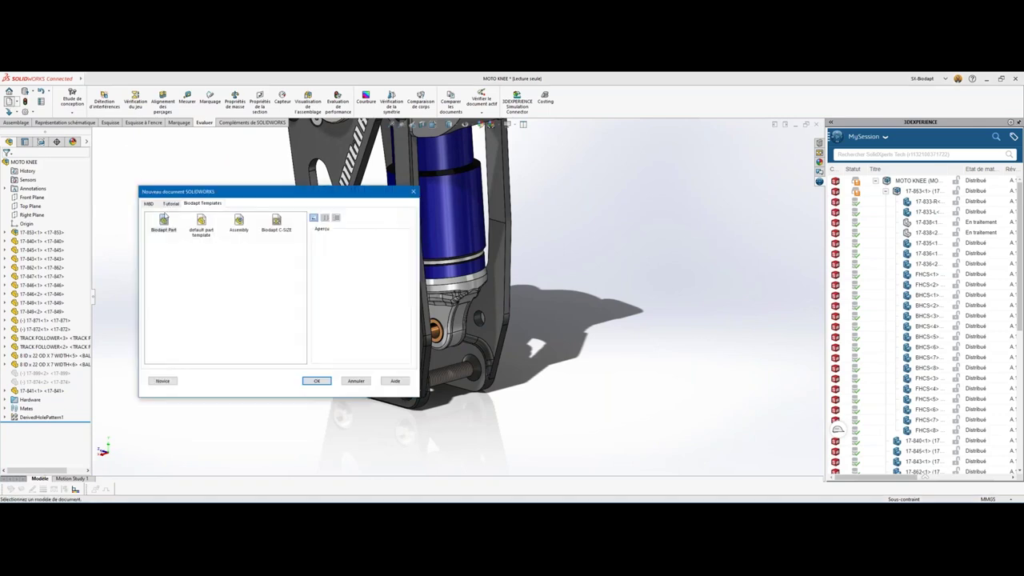
# Create a part from the Biodapt Part template and select the Front Plane.
pyautogui.click(164, 220)
pyautogui.doubleClick(162, 221)
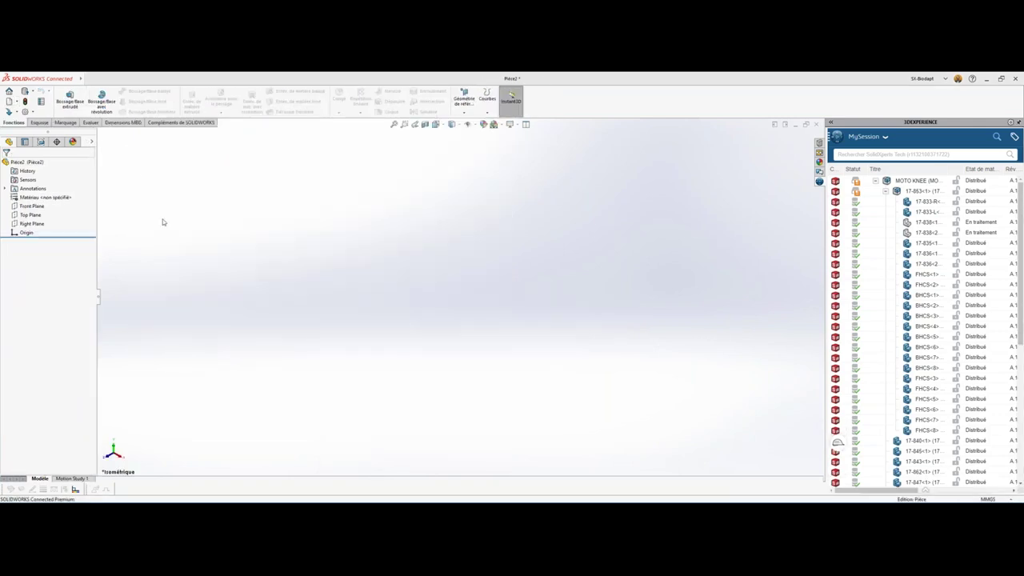
pyautogui.click(36, 206)
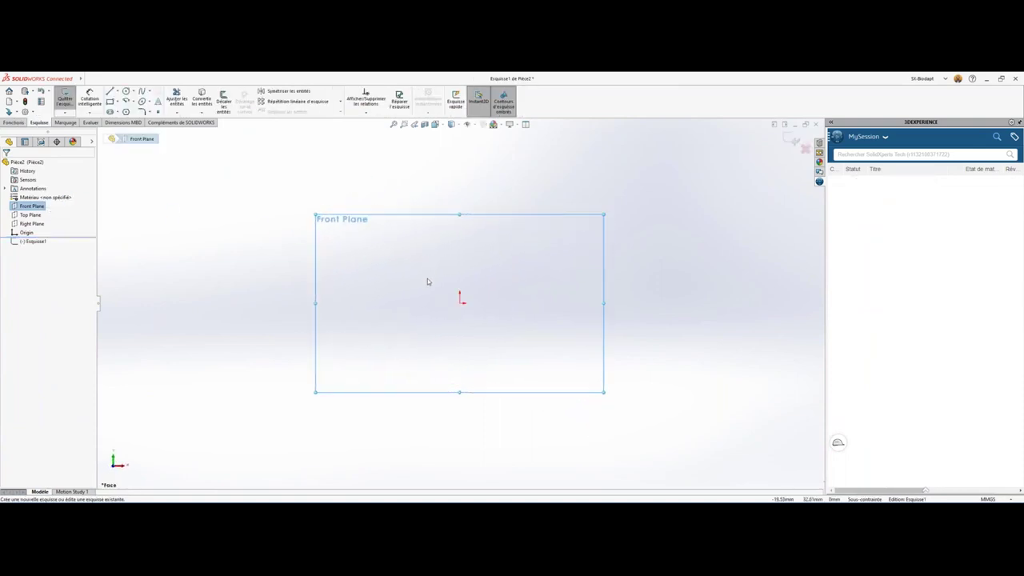
# Sketch a 25 × 65 centre rectangle at the origin and exit the sketch.
pyautogui.press('r')
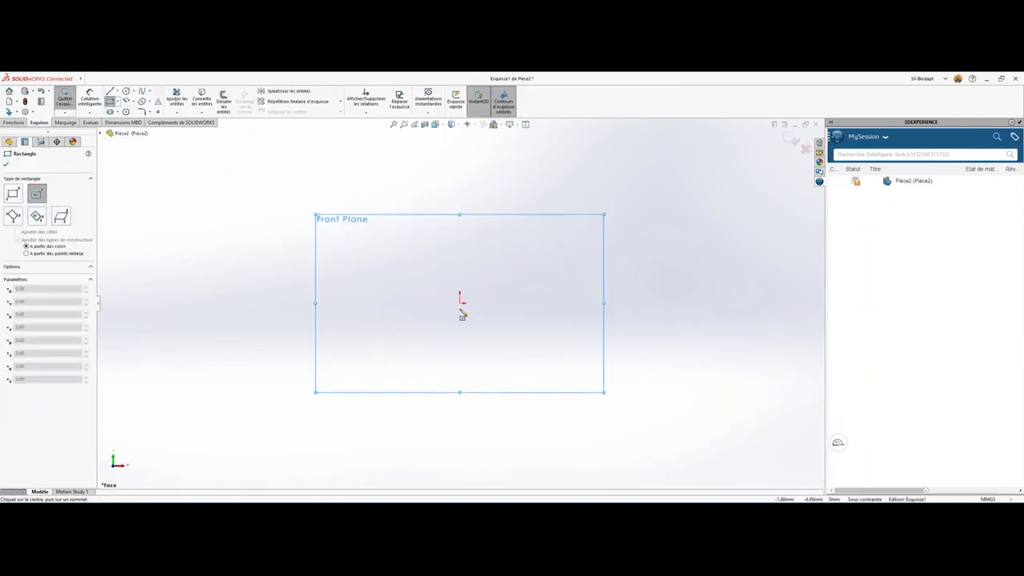
pyautogui.click(460, 303)
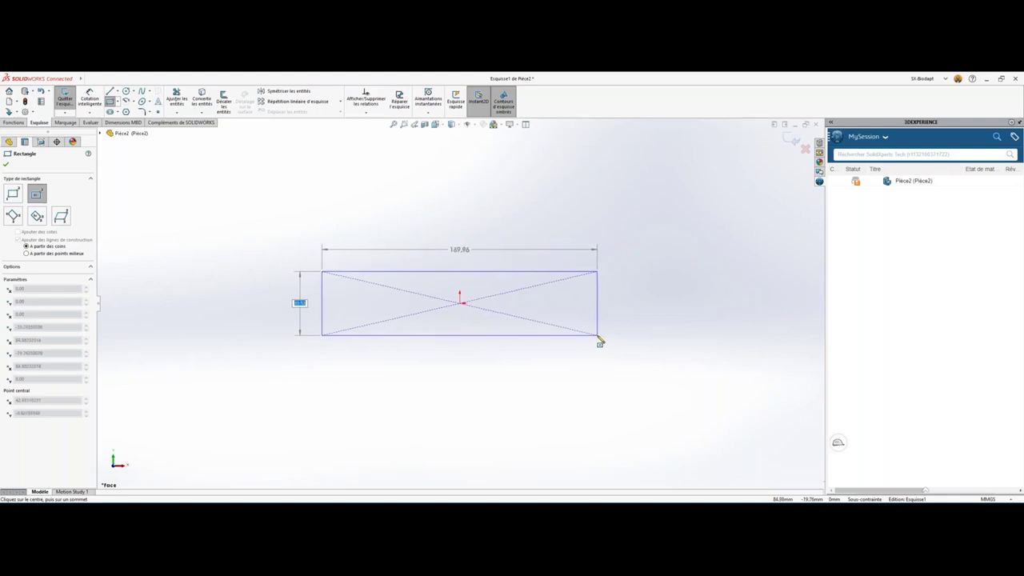
pyautogui.write('25')
pyautogui.press('Tab')
pyautogui.write('65')
pyautogui.press('Return')
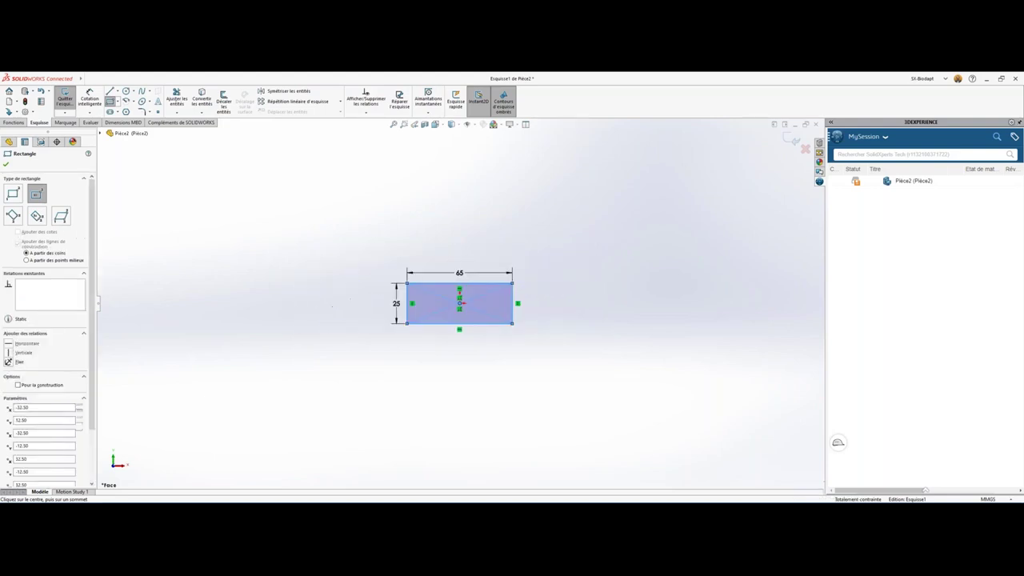
pyautogui.press('Escape')
pyautogui.moveTo(514, 338)
pyautogui.mouseDown(button='middle')
pyautogui.moveTo(476, 355)
pyautogui.moveTo(544, 291)
pyautogui.mouseUp(button='middle')
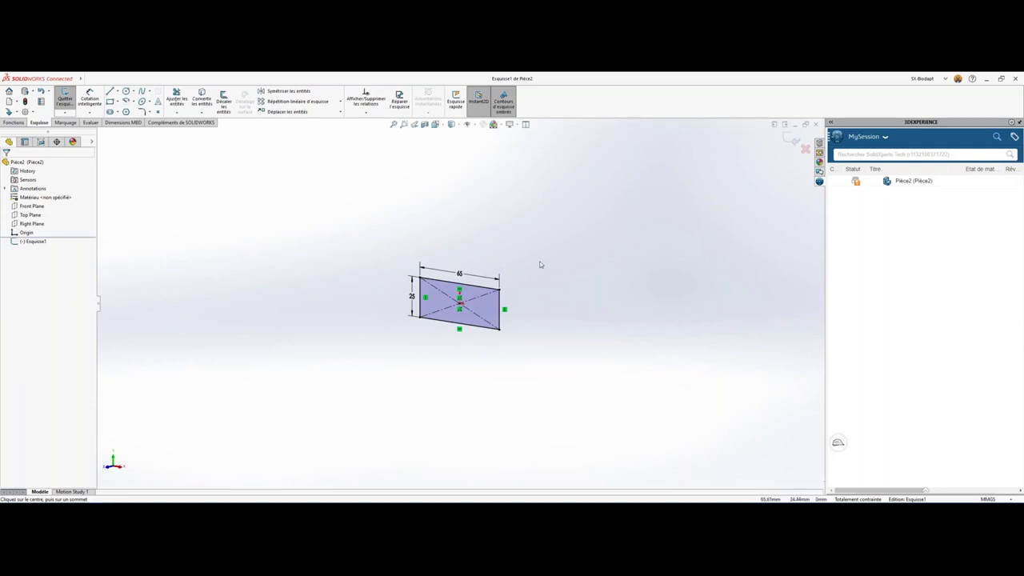
pyautogui.hotkey('ctrl', 'b')
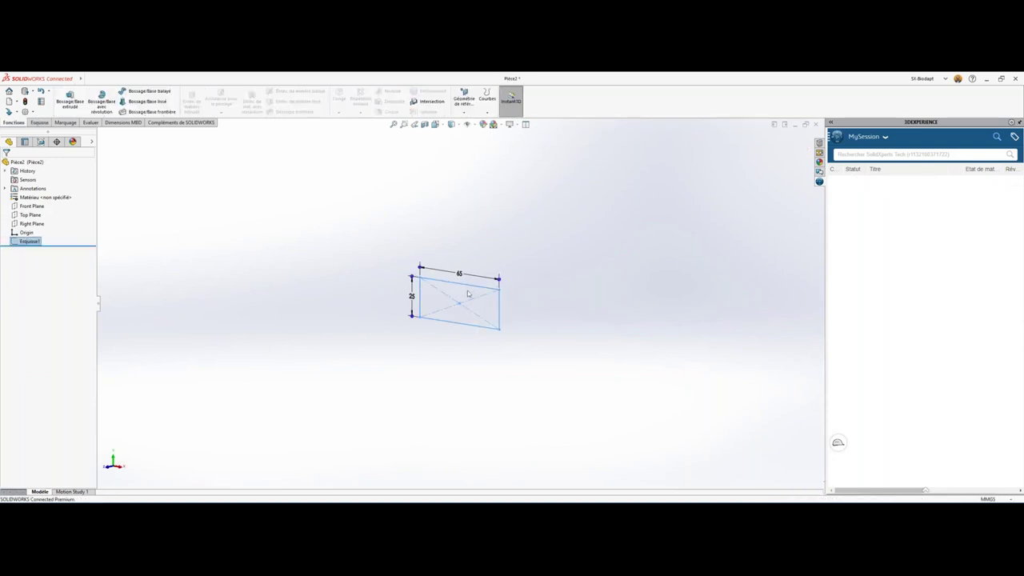
# Extrude the rectangle sketch into a solid block, Boss.-Extru.1.
pyautogui.click(459, 294)
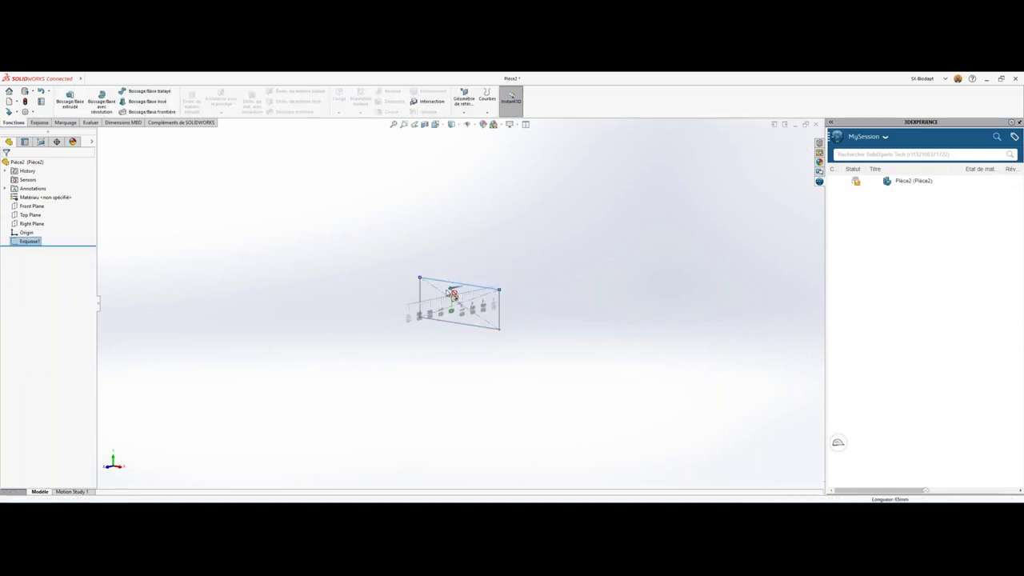
pyautogui.moveTo(452, 293); pyautogui.dragTo(430, 300)
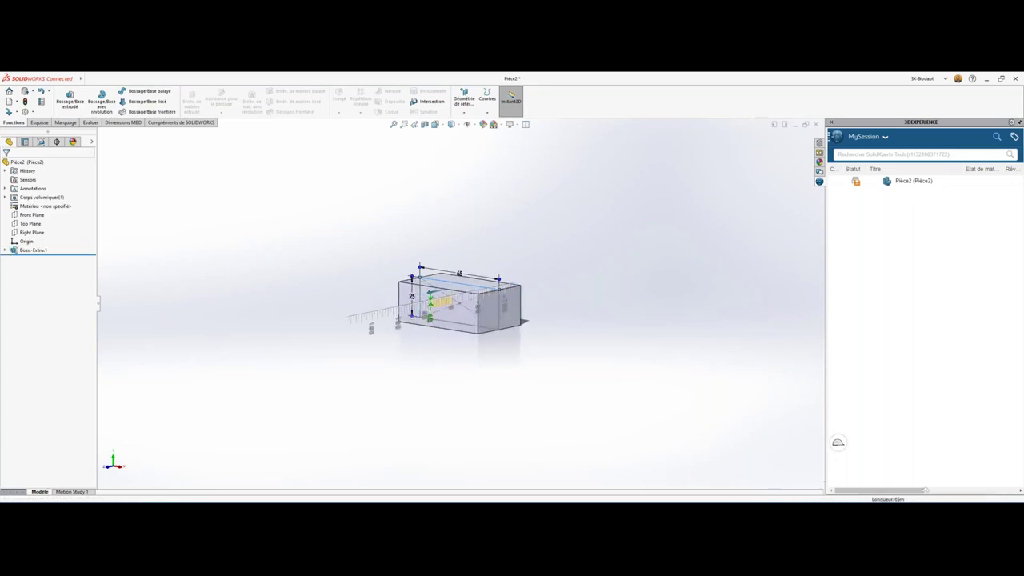
pyautogui.scroll(-3, 449, 286)
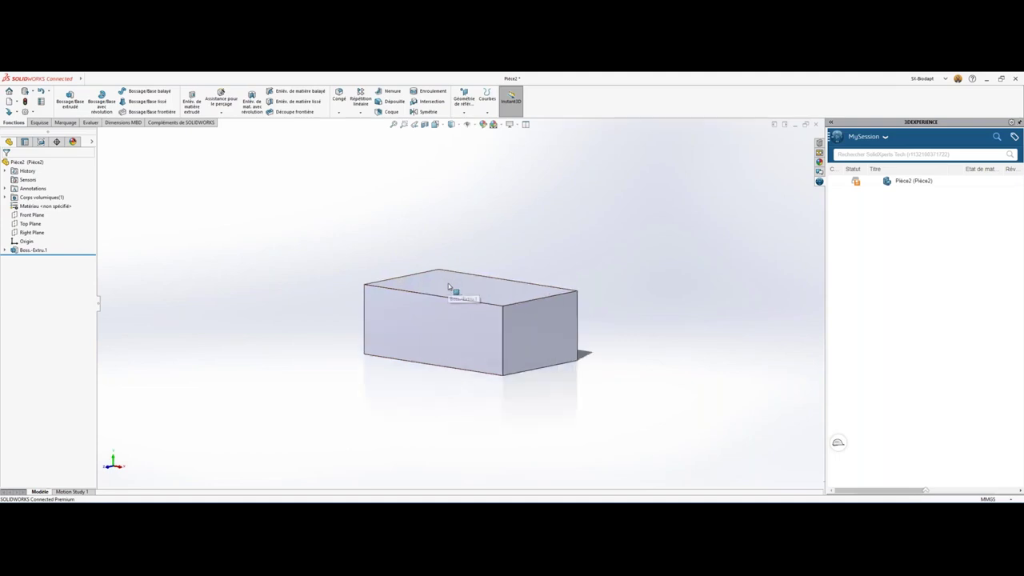
pyautogui.click(580, 258)
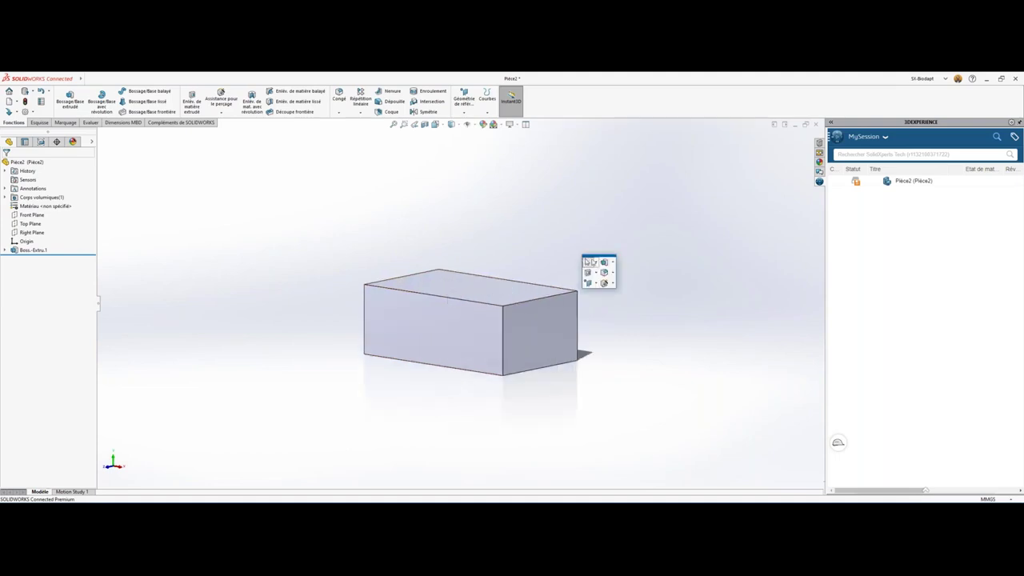
# Fillet the four end edges with a 10 mm radius.
pyautogui.click(560, 294)
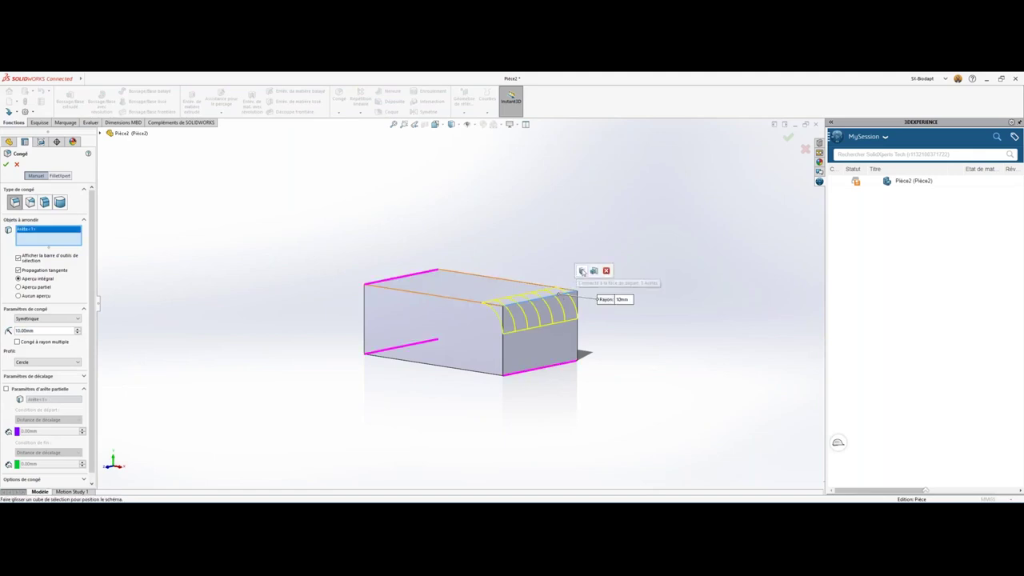
pyautogui.click(589, 272)
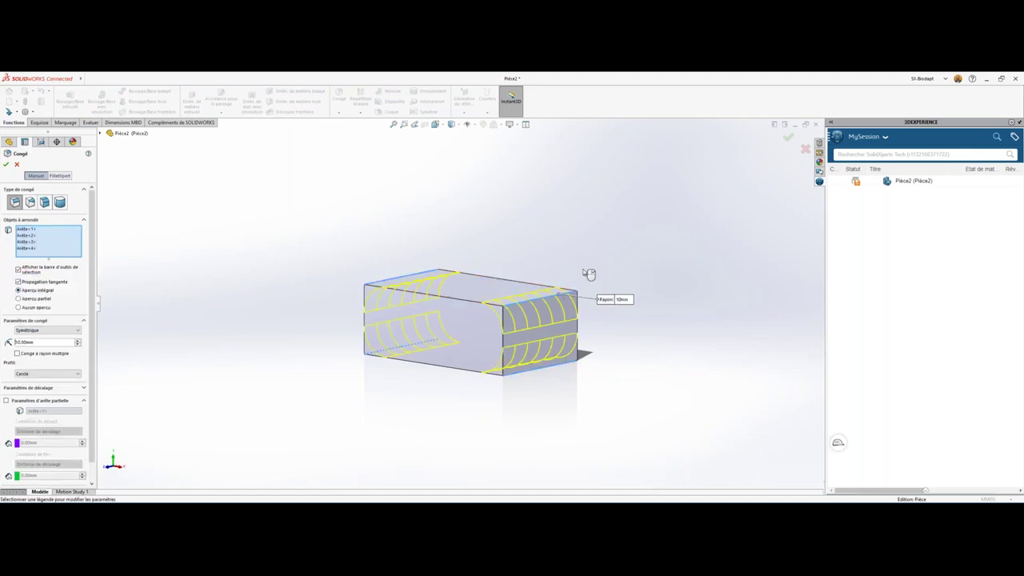
pyautogui.press('Return')
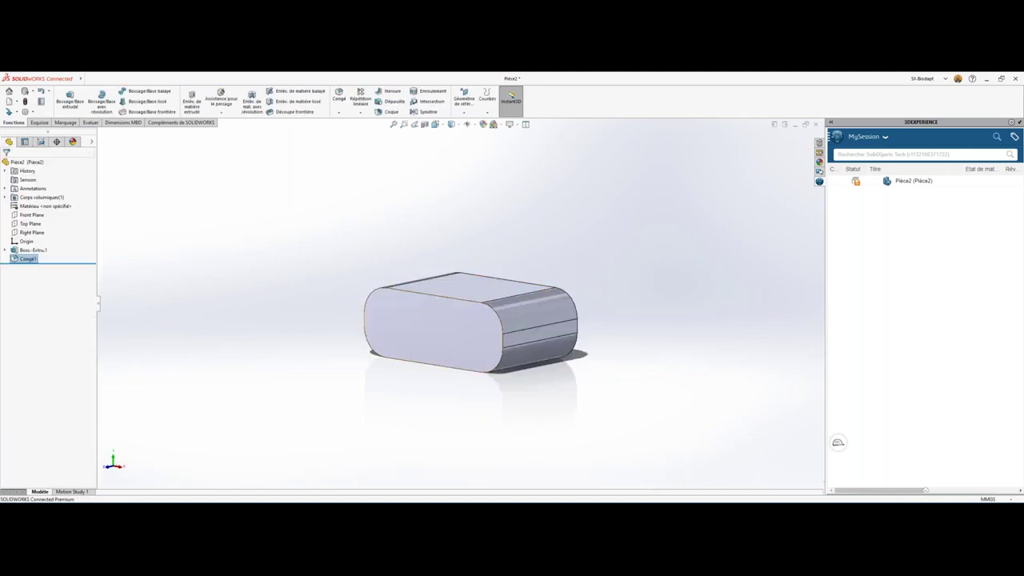
# In Front view, start an Assistance pour le perçage hole on the front face and open the saved favourites.
pyautogui.hotkey('ctrl', '1')
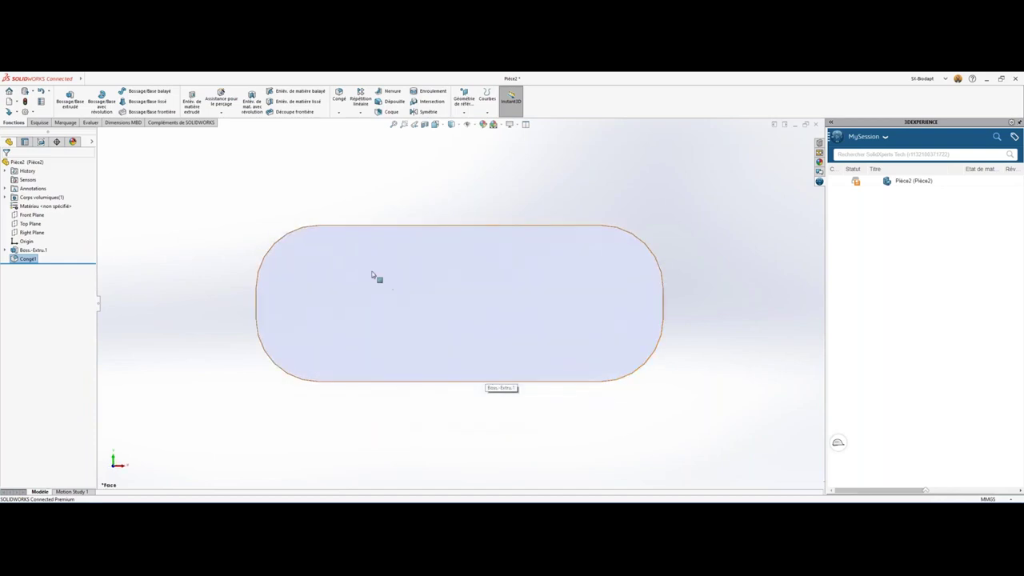
pyautogui.click(368, 270)
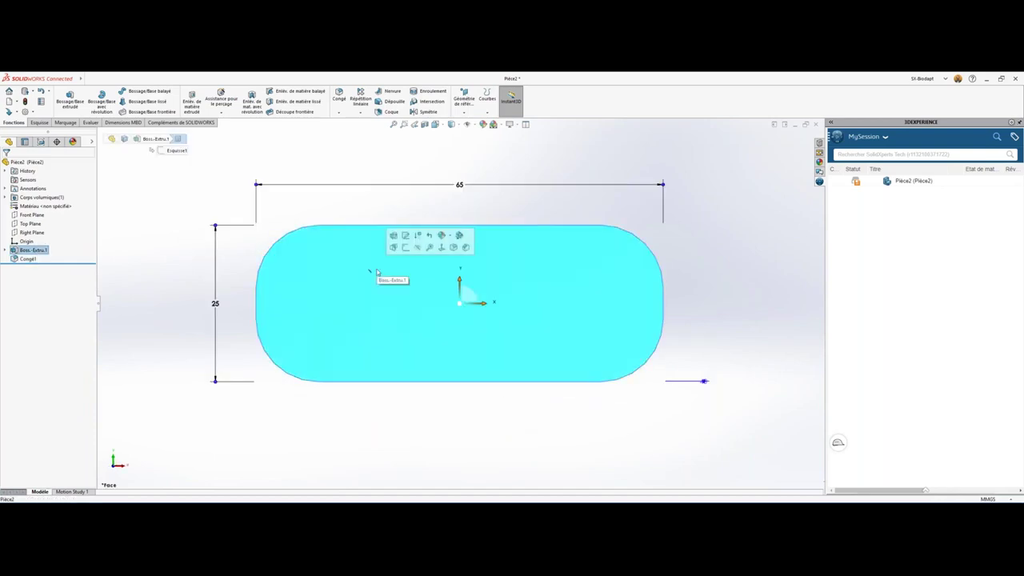
pyautogui.press('s')
pyautogui.click(411, 297)
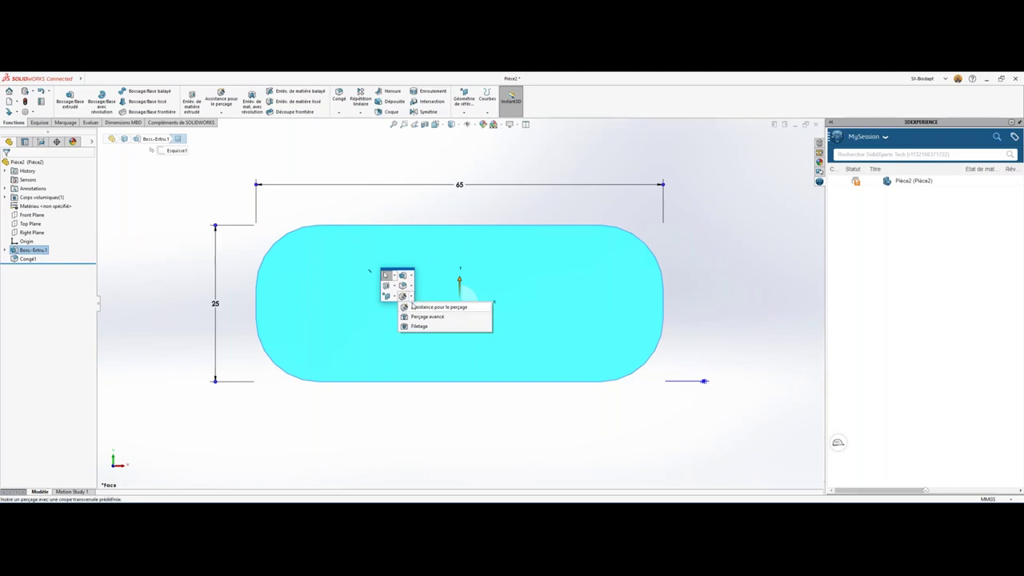
pyautogui.click(413, 306)
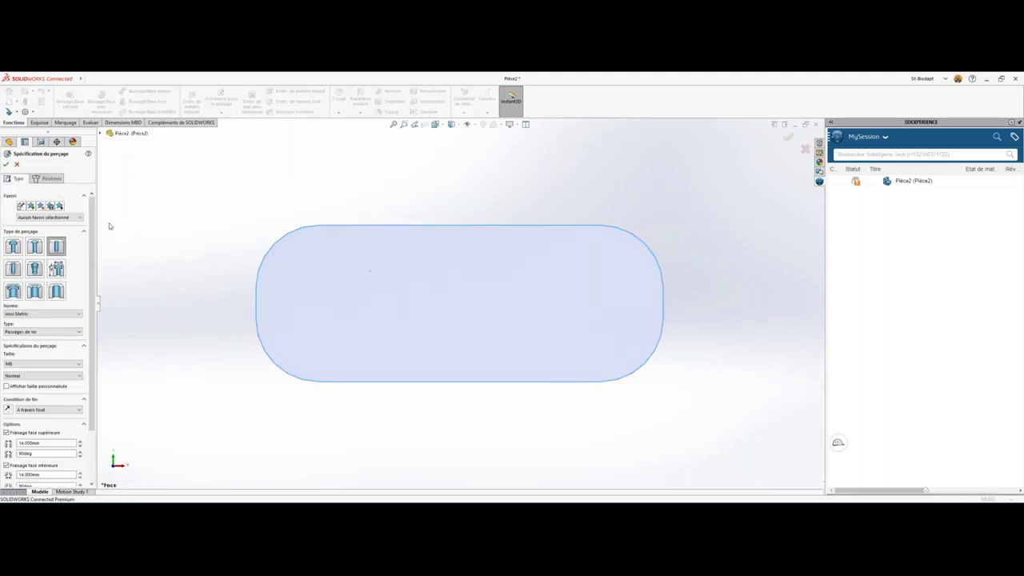
pyautogui.click(50, 217)
# Place two hole centres on the front face, the left one 10 mm from the block's end.
pyautogui.click(48, 178)
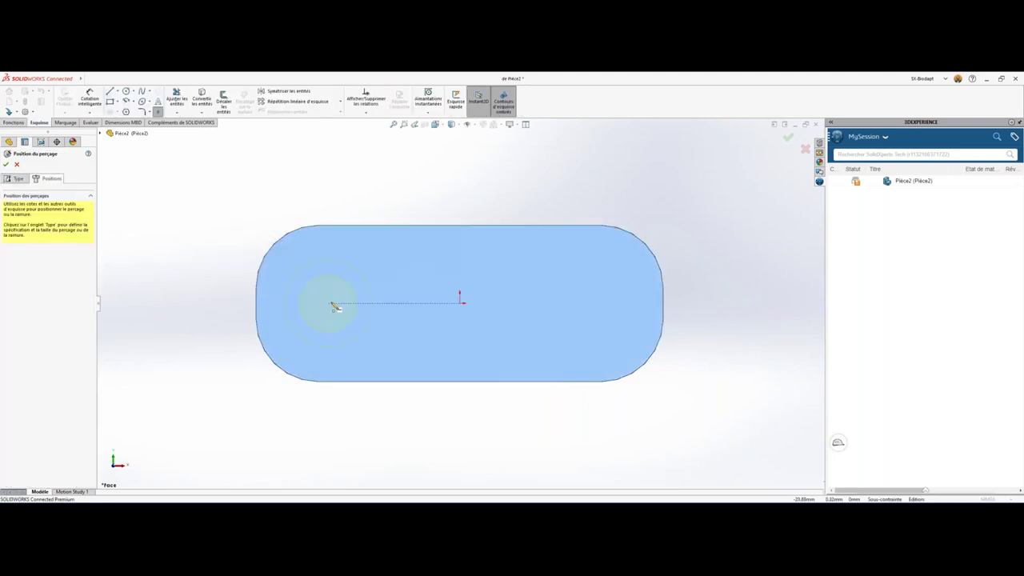
pyautogui.click(331, 302)
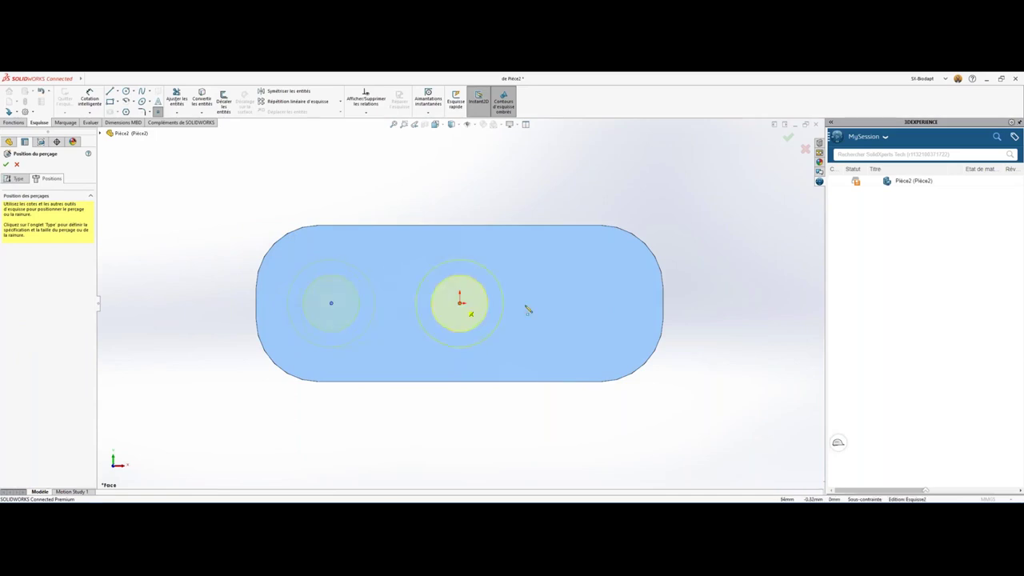
pyautogui.click(584, 302)
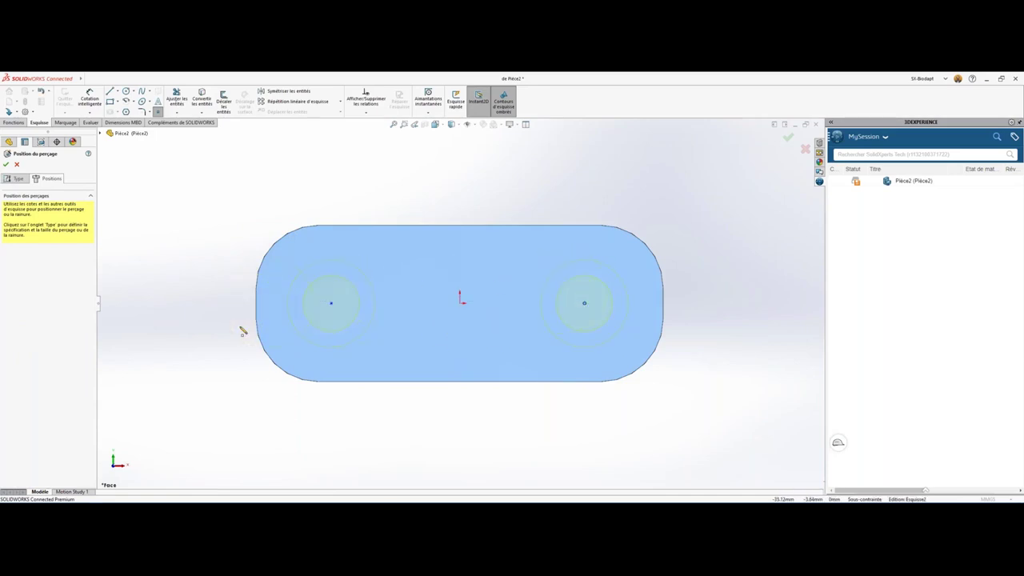
pyautogui.moveTo(240, 333); pyautogui.dragTo(245, 286, button='right')
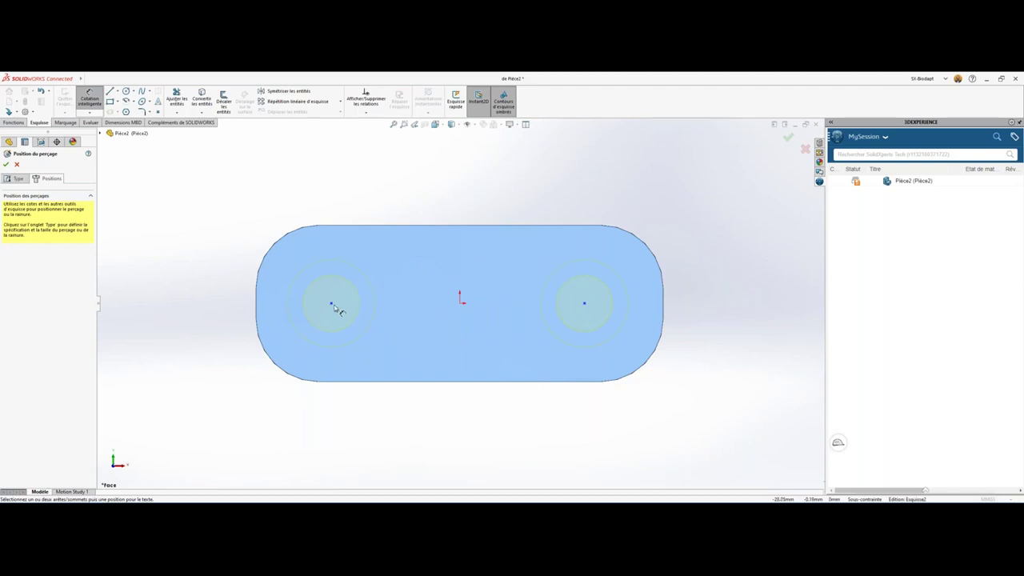
pyautogui.click(331, 304)
pyautogui.click(256, 303)
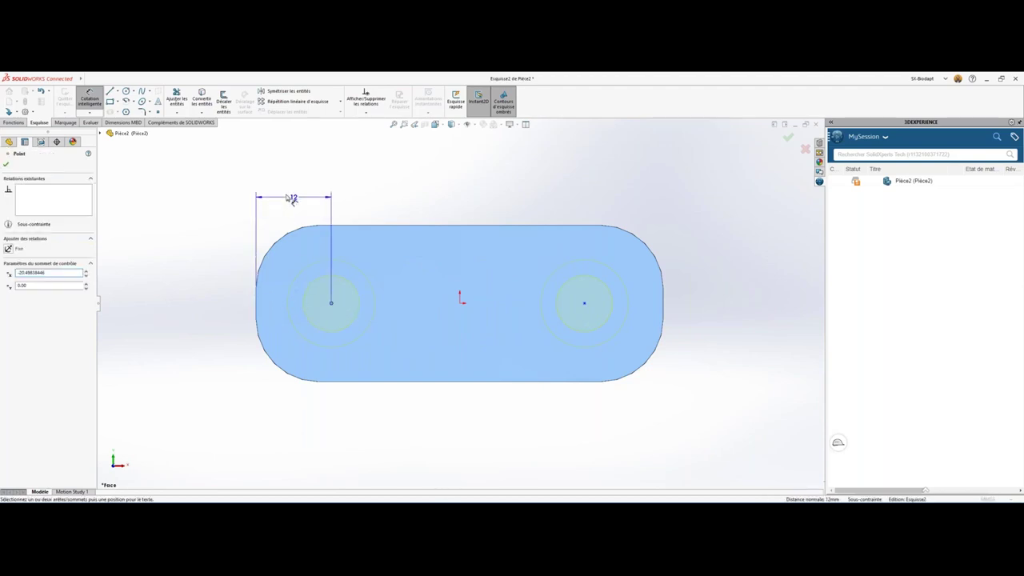
pyautogui.click(293, 196)
pyautogui.write('10')
pyautogui.press('Return')
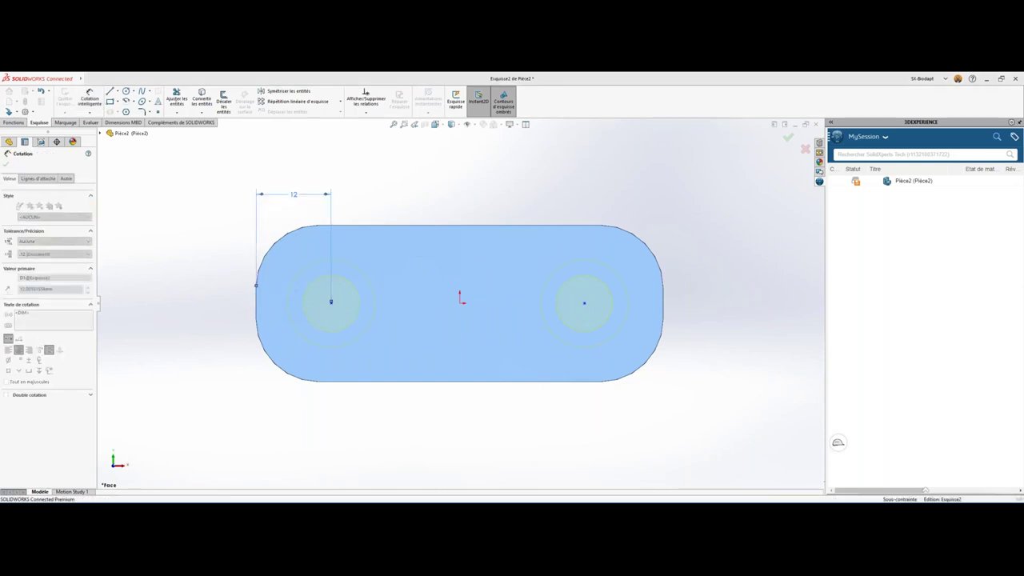
# Dimension the holes 45 mm apart and 12.5 mm above the bottom edge.
pyautogui.click(585, 304)
pyautogui.click(477, 197)
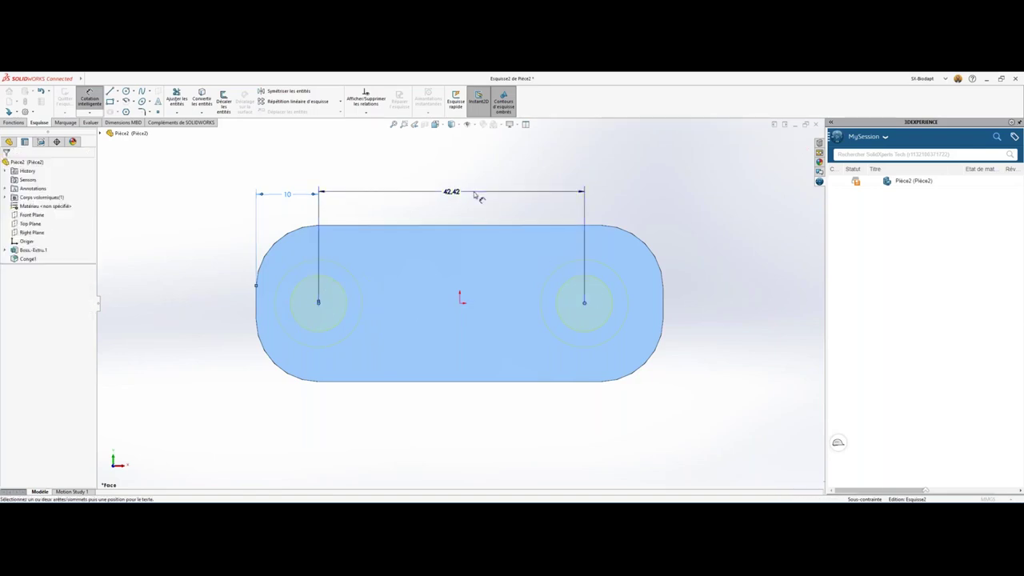
pyautogui.write('40')
pyautogui.press('Return')
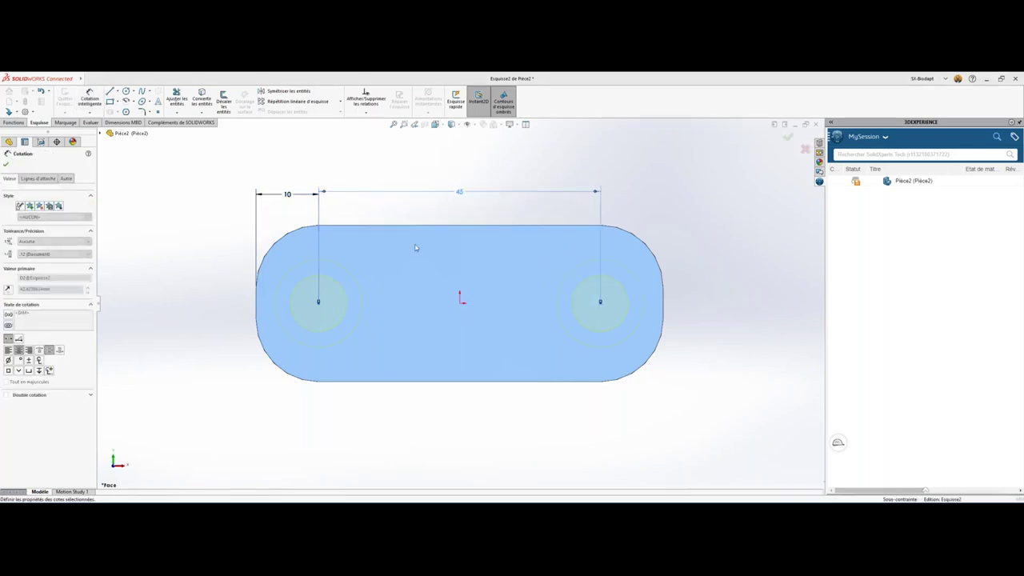
pyautogui.click(319, 304)
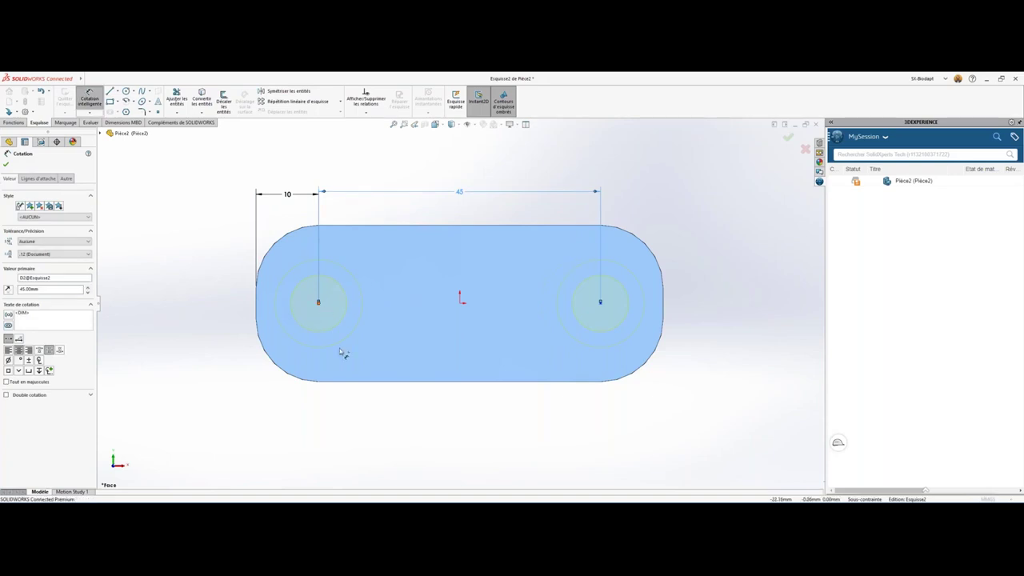
pyautogui.click(346, 382)
pyautogui.click(216, 342)
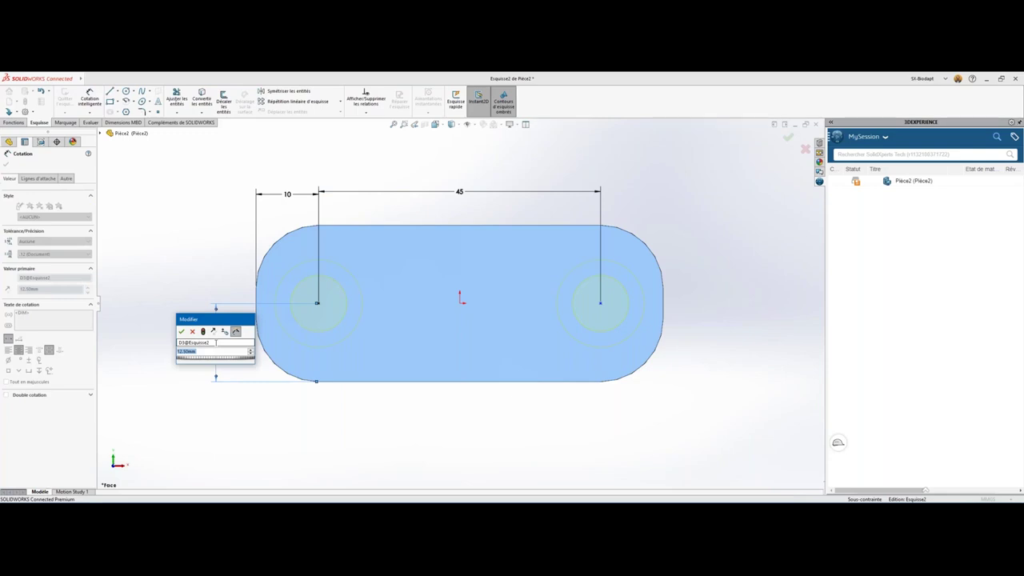
pyautogui.press('Return')
# Make the two hole centres horizontally level with a Horizontal relation.
pyautogui.press('Escape')
pyautogui.moveTo(241, 288)
pyautogui.mouseDown()
pyautogui.moveTo(555, 328)
pyautogui.moveTo(632, 327)
pyautogui.mouseUp()
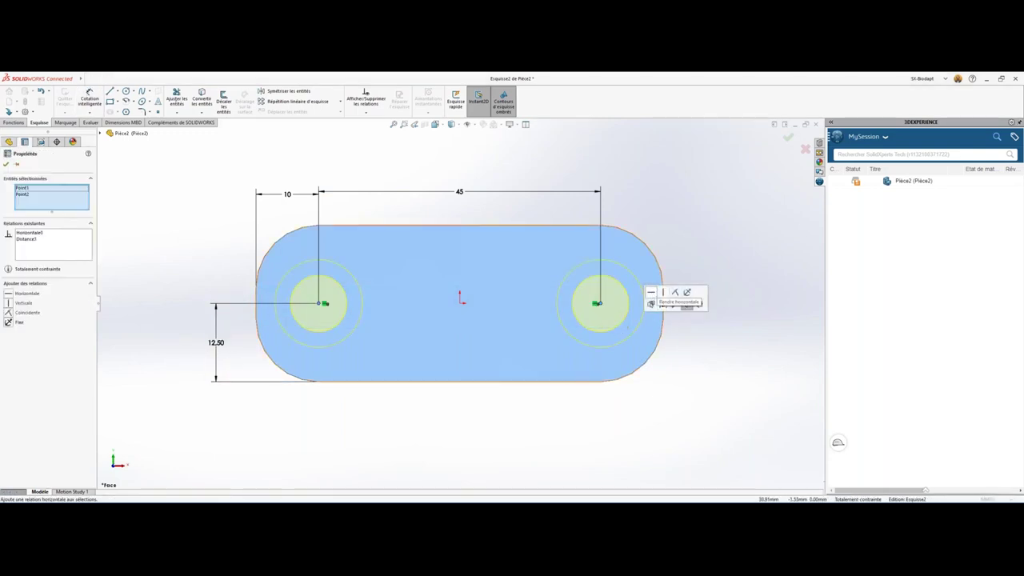
pyautogui.click(669, 238)
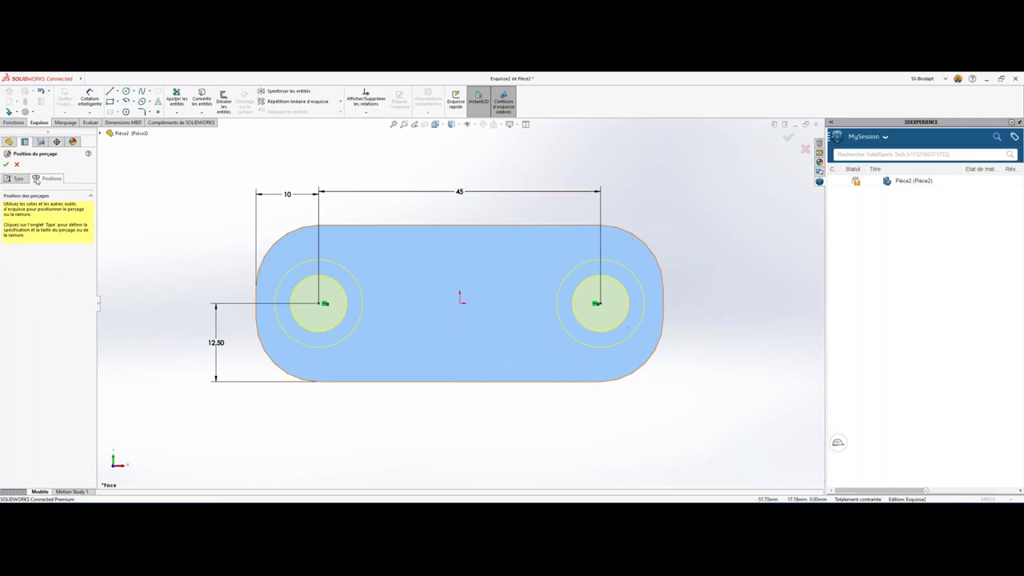
# Set the countersink angle to 90° and create the two M8 clearance holes.
pyautogui.click(14, 178)
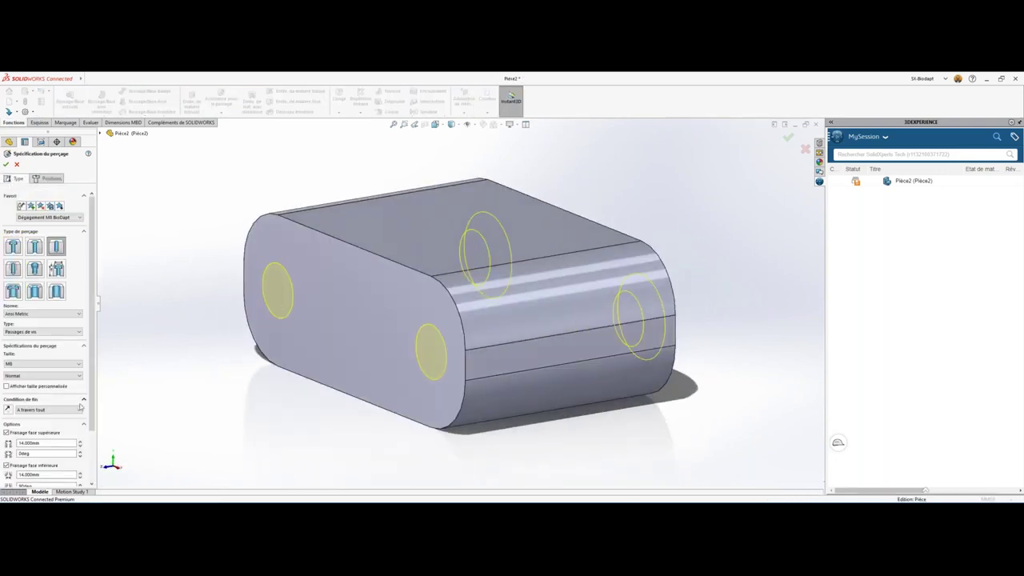
pyautogui.click(6, 432)
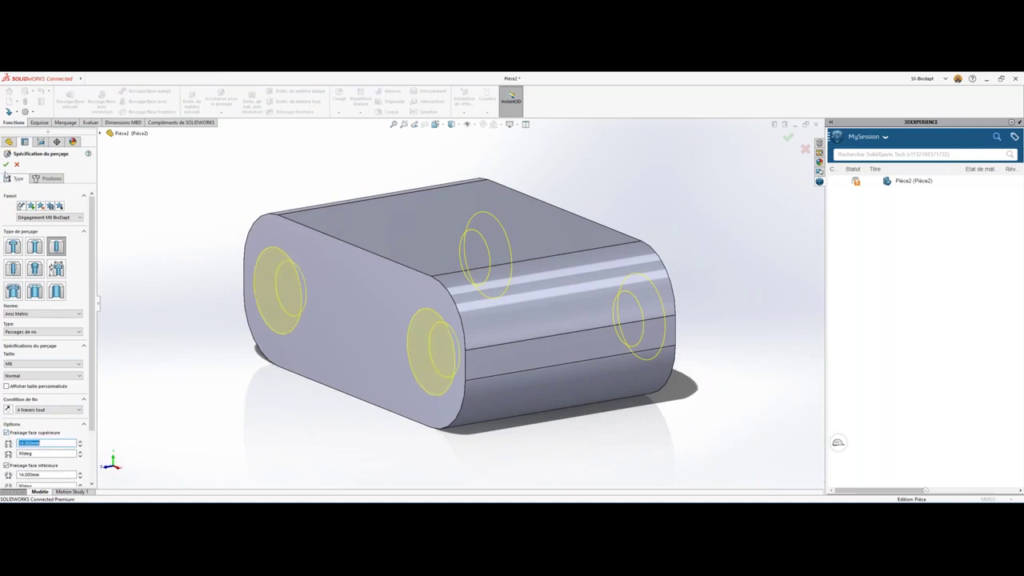
pyautogui.click(7, 164)
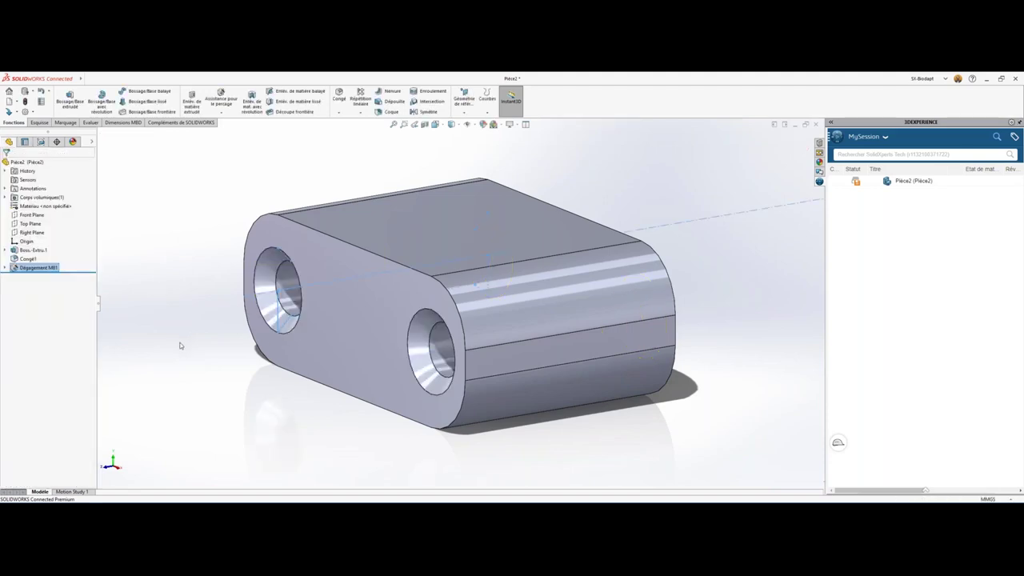
pyautogui.hotkey('ctrl', '1')
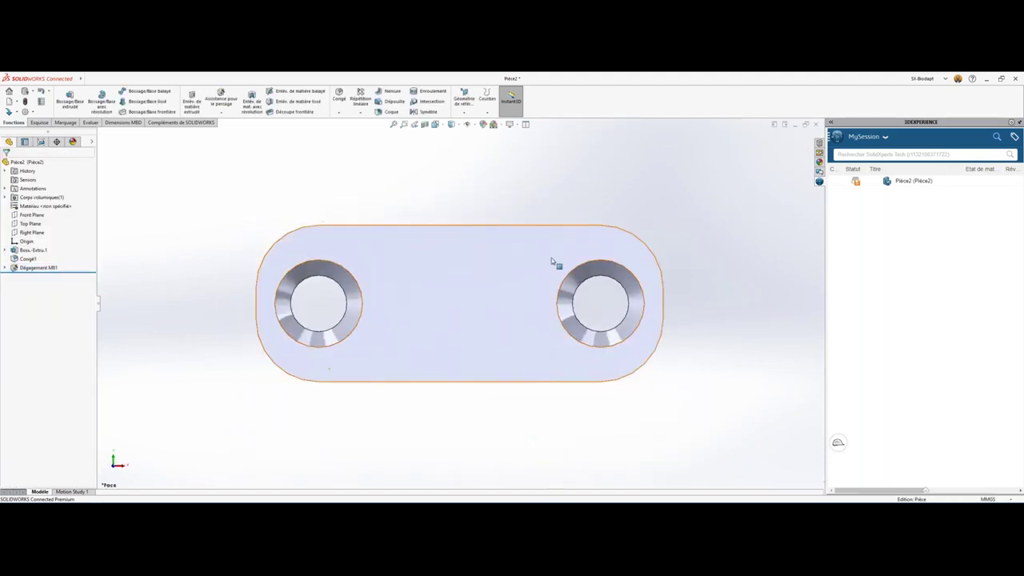
# On the Front Plane, sketch a line and tangent arc rising from the plate's right edge.
pyautogui.click(37, 216)
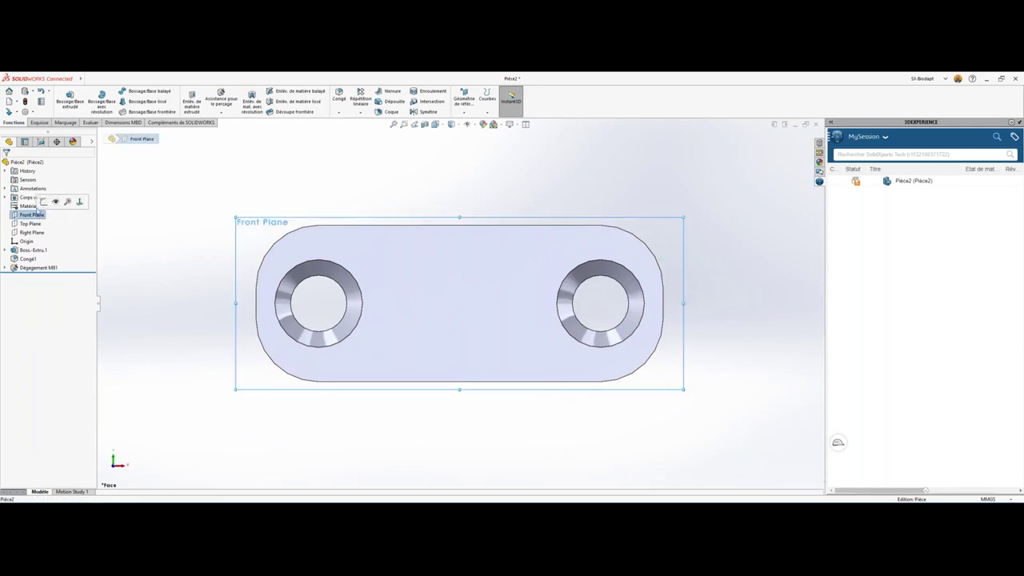
pyautogui.click(42, 204)
pyautogui.moveTo(554, 190); pyautogui.dragTo(584, 194, button='right')
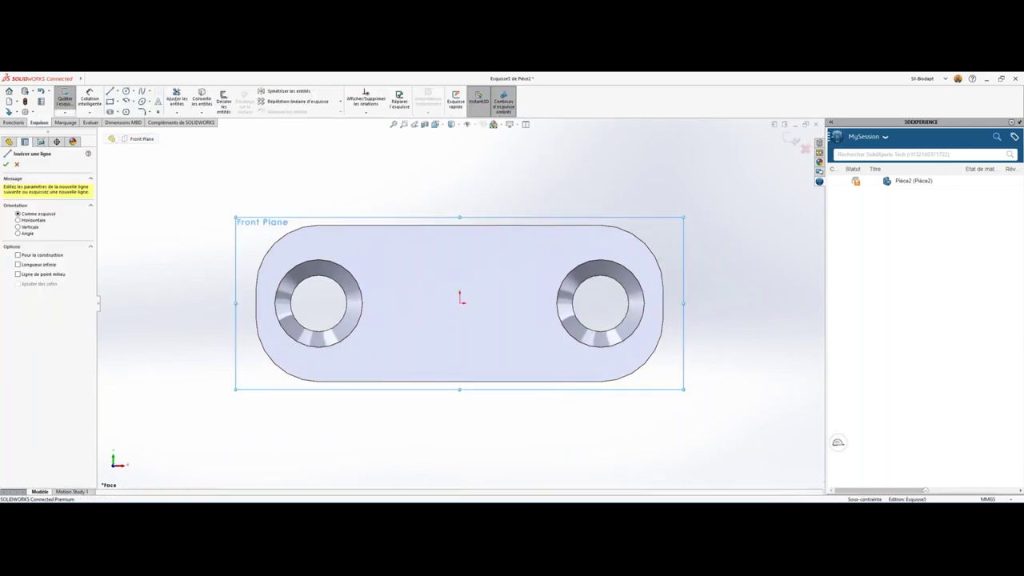
pyautogui.click(666, 296)
pyautogui.press('z')
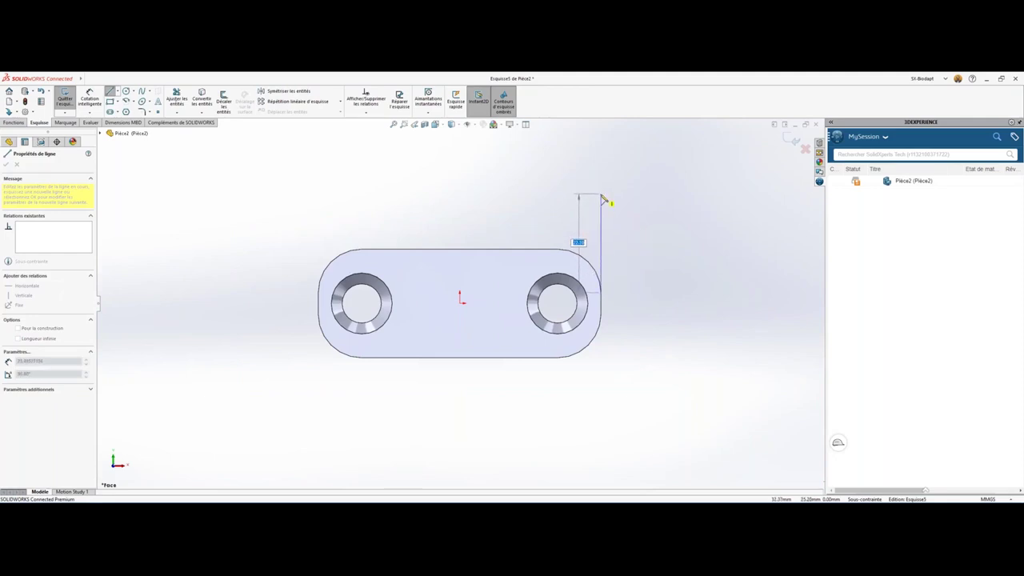
pyautogui.click(600, 195)
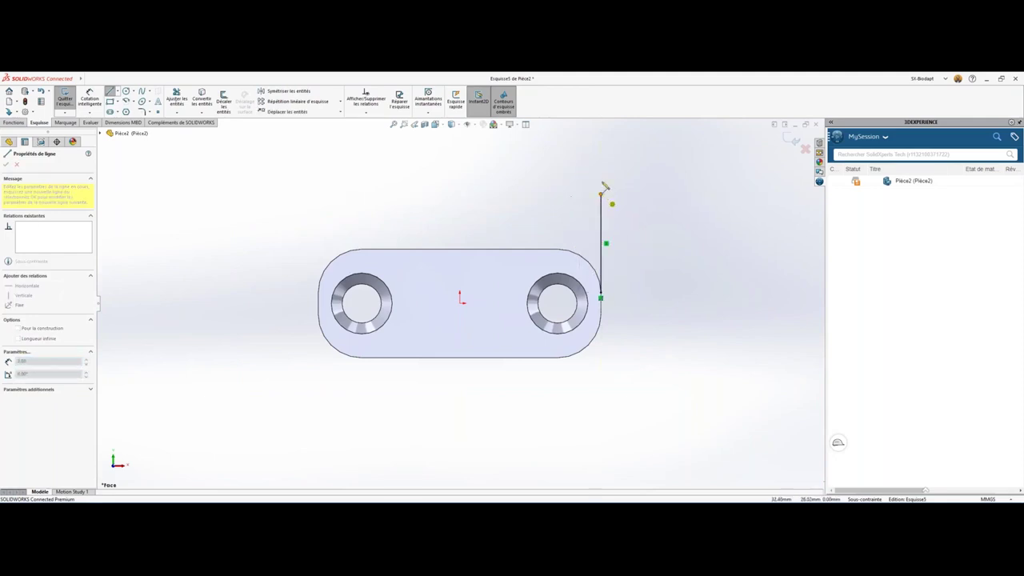
pyautogui.click(511, 195)
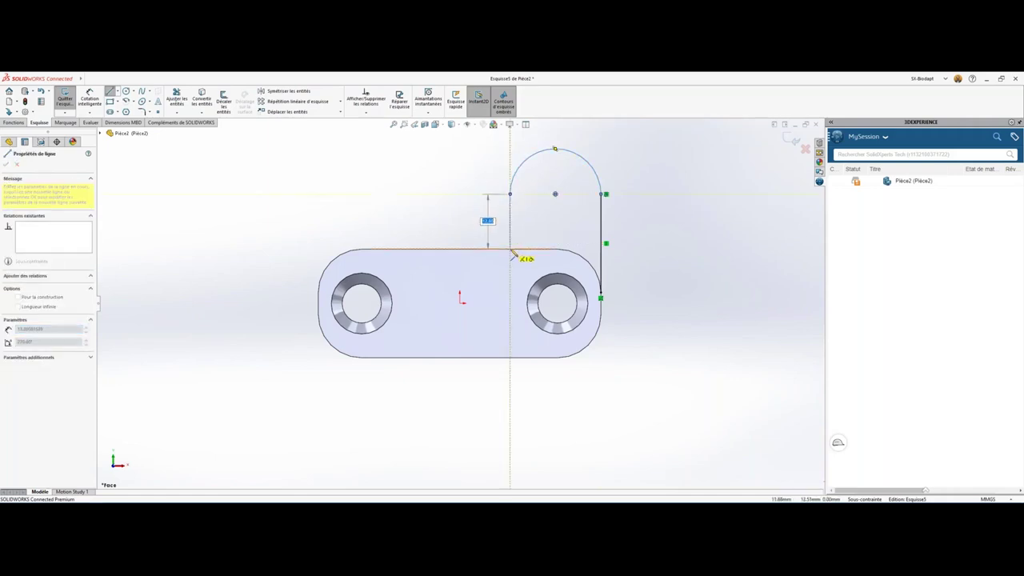
pyautogui.press('Escape')
# Dimension the lug 25 mm above the right hole centre and give its top arc R10.
pyautogui.moveTo(539, 232); pyautogui.dragTo(548, 187, button='right')
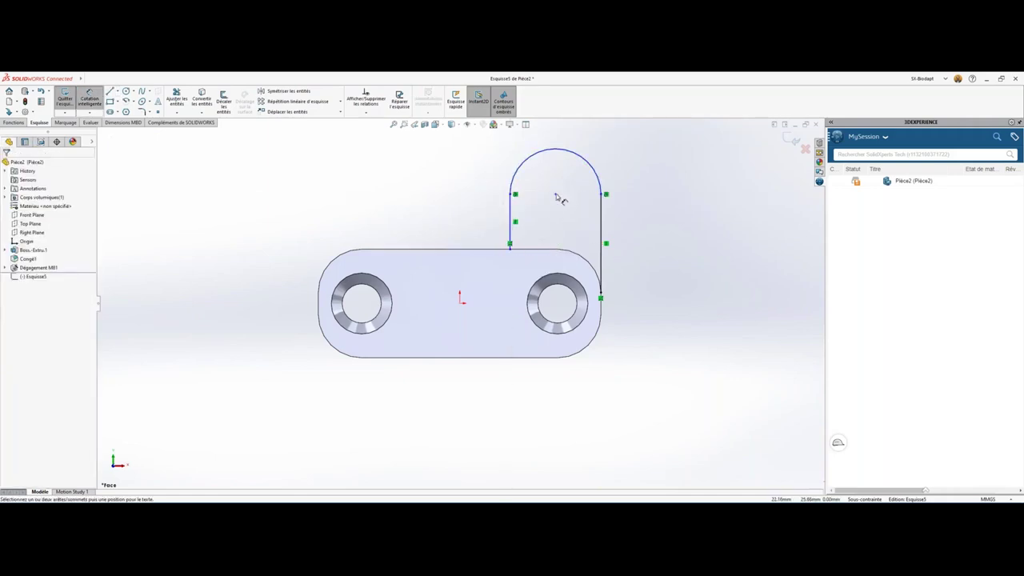
pyautogui.click(555, 194)
pyautogui.click(569, 280)
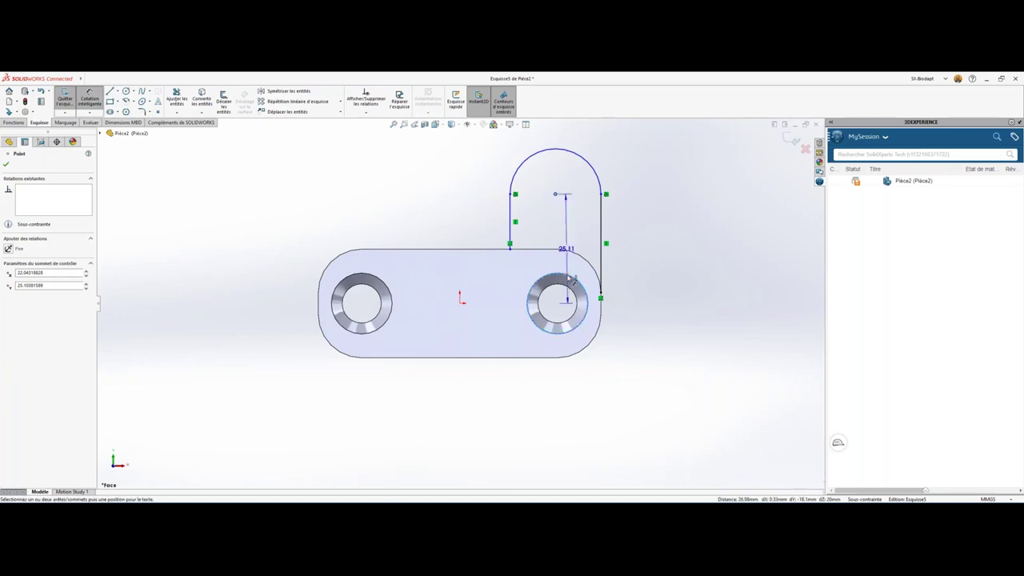
pyautogui.click(654, 250)
pyautogui.write('25')
pyautogui.press('Return')
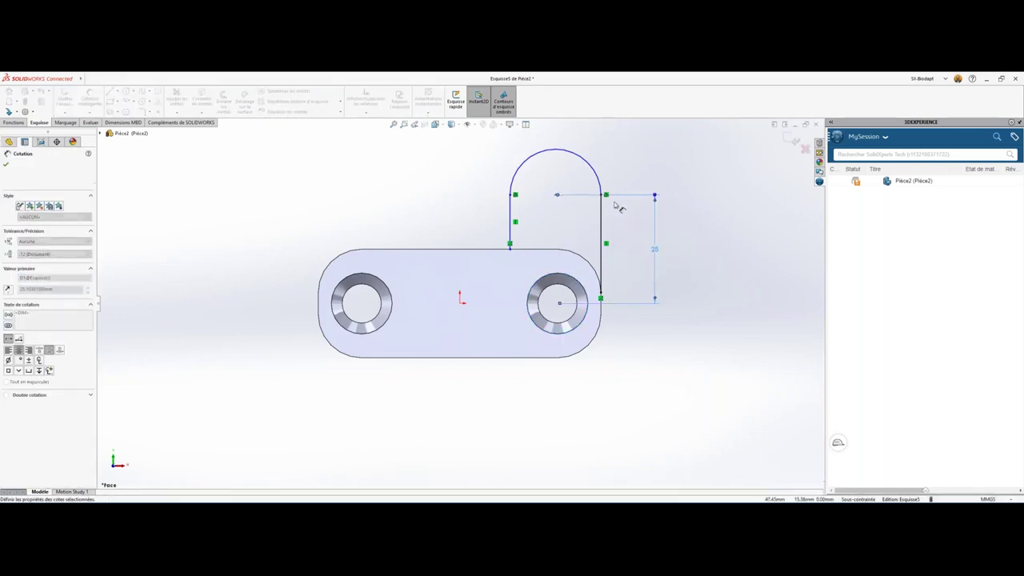
pyautogui.click(528, 160)
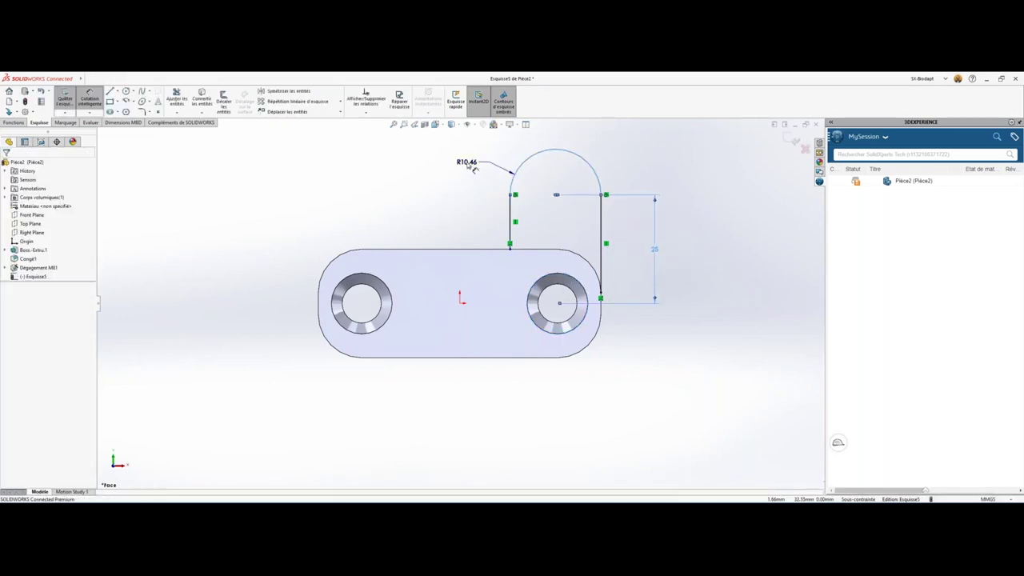
pyautogui.click(472, 166)
pyautogui.write('10')
pyautogui.press('Return')
pyautogui.press('Escape')
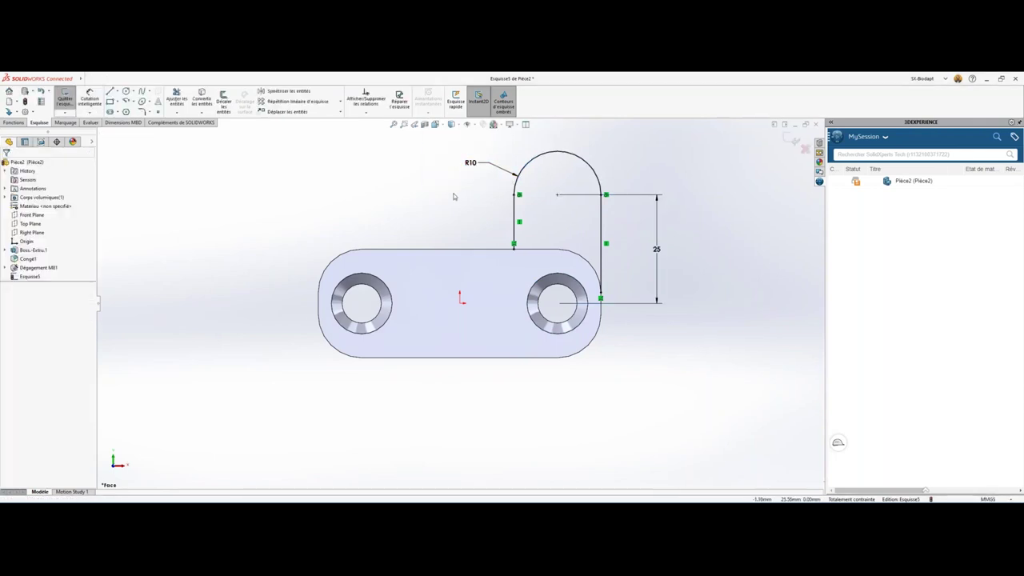
pyautogui.moveTo(455, 194)
pyautogui.mouseDown(button='middle')
pyautogui.moveTo(411, 213)
pyautogui.moveTo(391, 187)
pyautogui.mouseUp(button='middle')
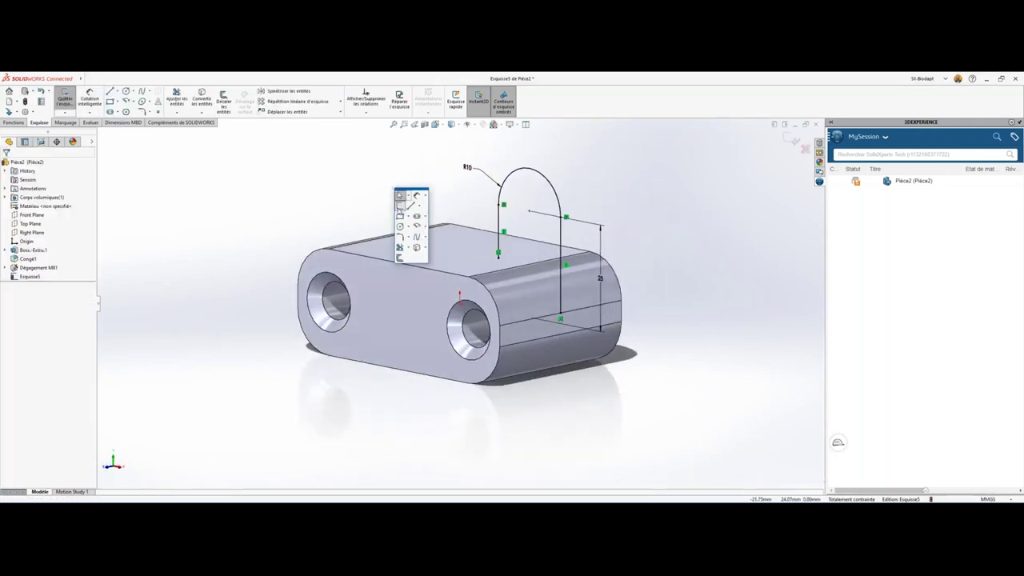
# Extrude the lug sketch as a Mid Plane boss 36 mm deep, closed by the plate edges.
pyautogui.hotkey('ctrl', 'b')
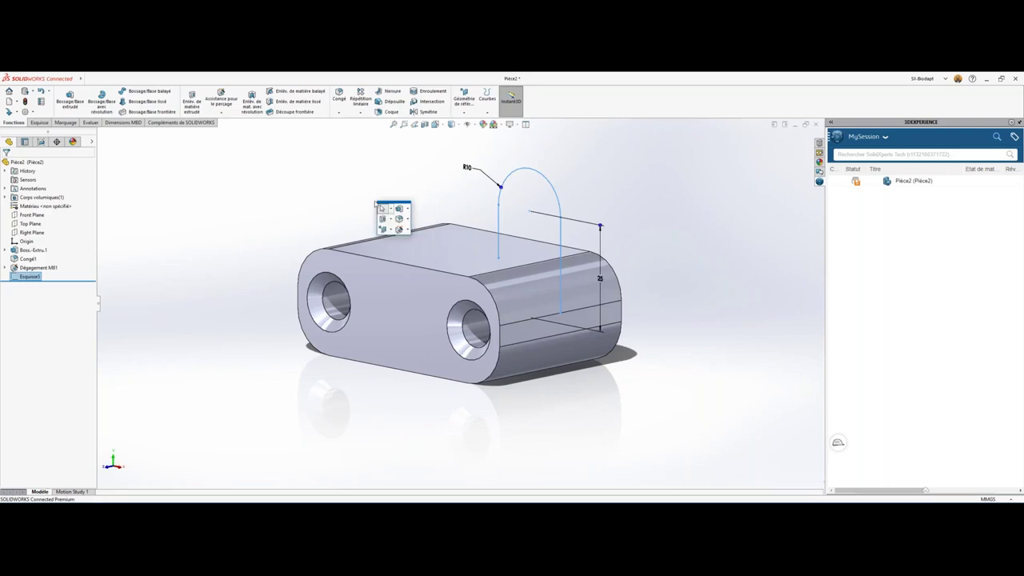
pyautogui.click(399, 208)
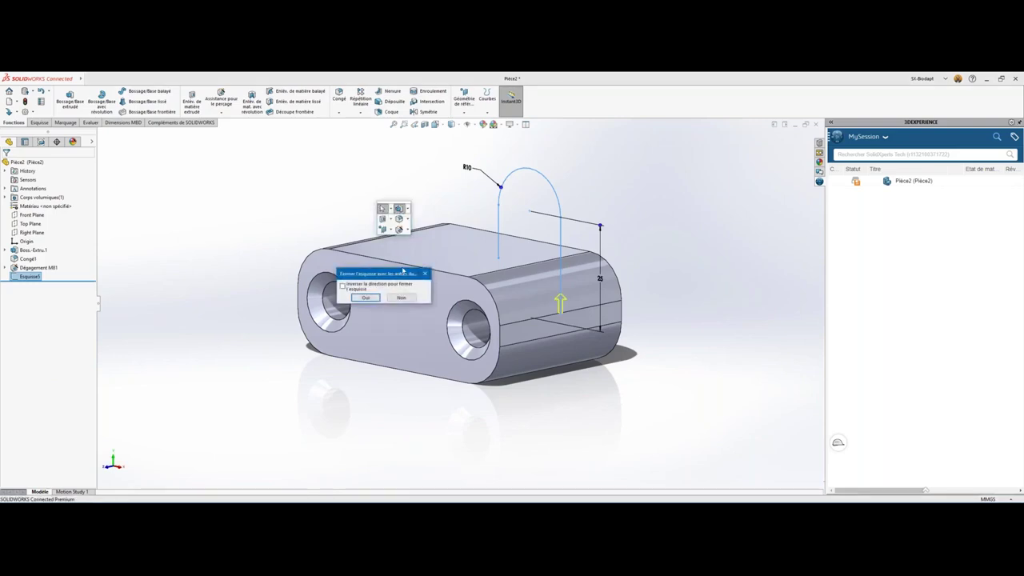
pyautogui.click(366, 297)
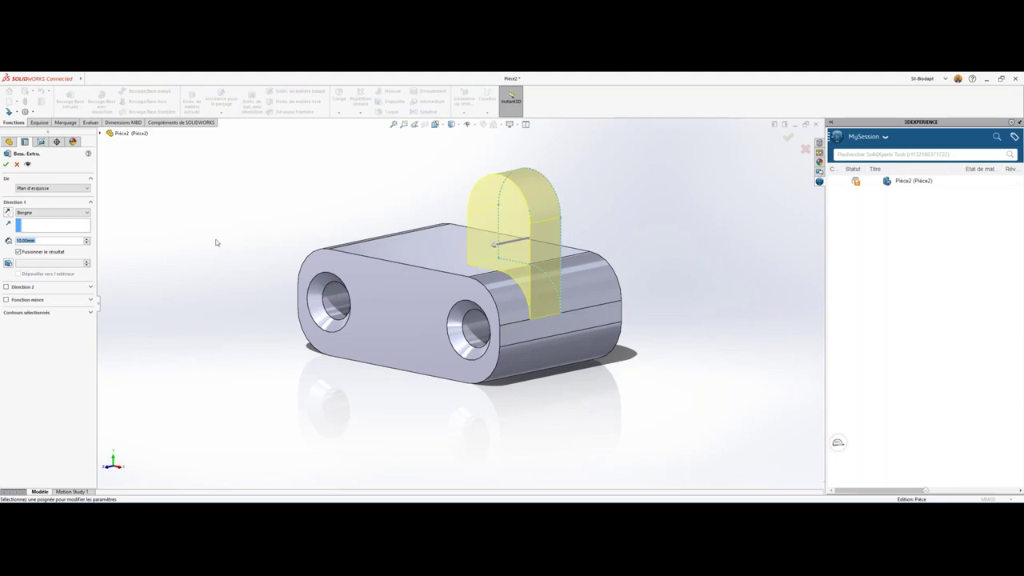
pyautogui.write('14')
pyautogui.press('Tab')
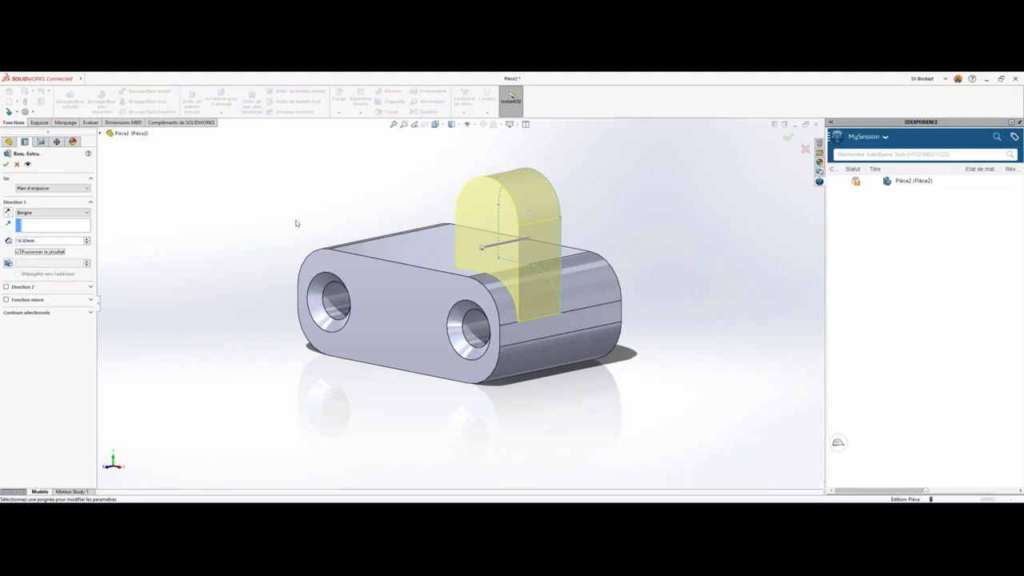
pyautogui.rightClick(296, 224)
pyautogui.click(308, 374)
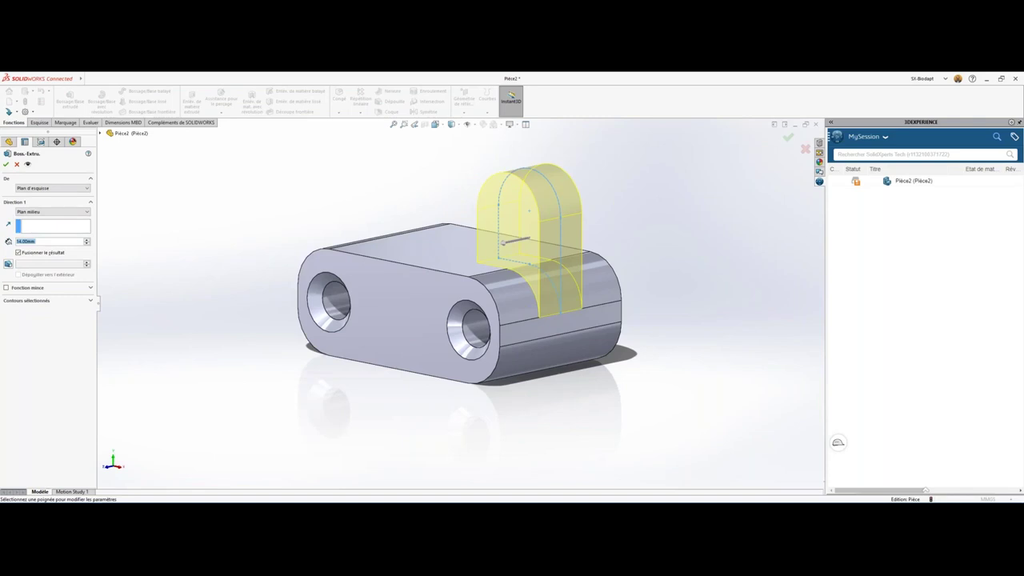
pyautogui.write('36')
pyautogui.press('Return')
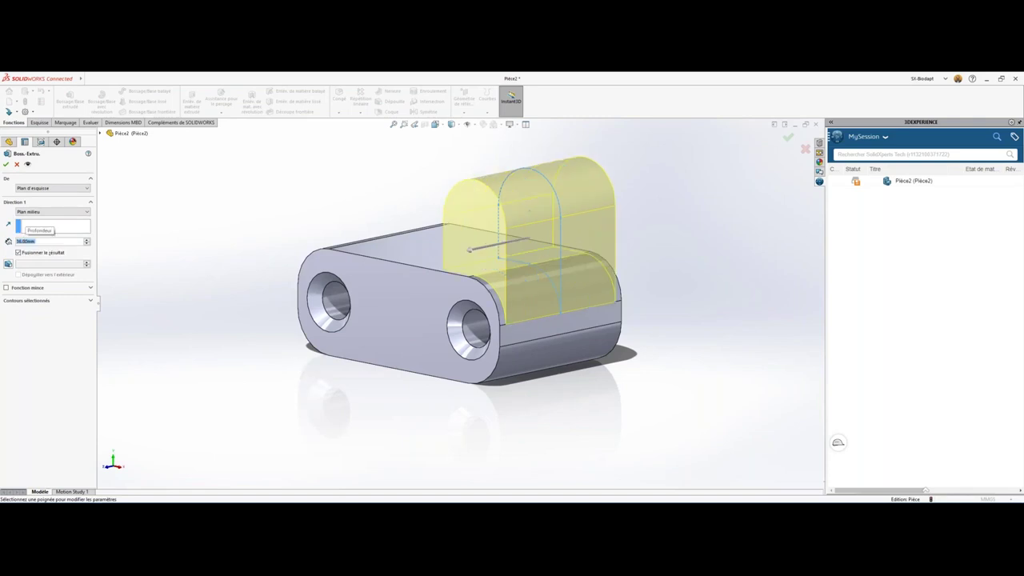
pyautogui.press('Return')
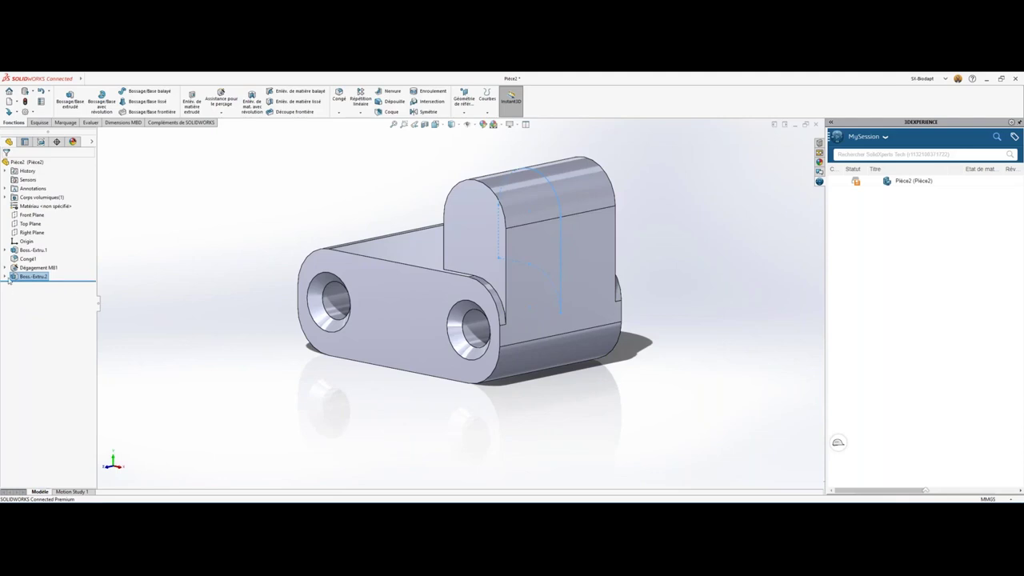
pyautogui.click(5, 276)
# Cut a 14 mm Mid Plane slot through the lug from the Esquisse5 sketch.
pyautogui.click(37, 284)
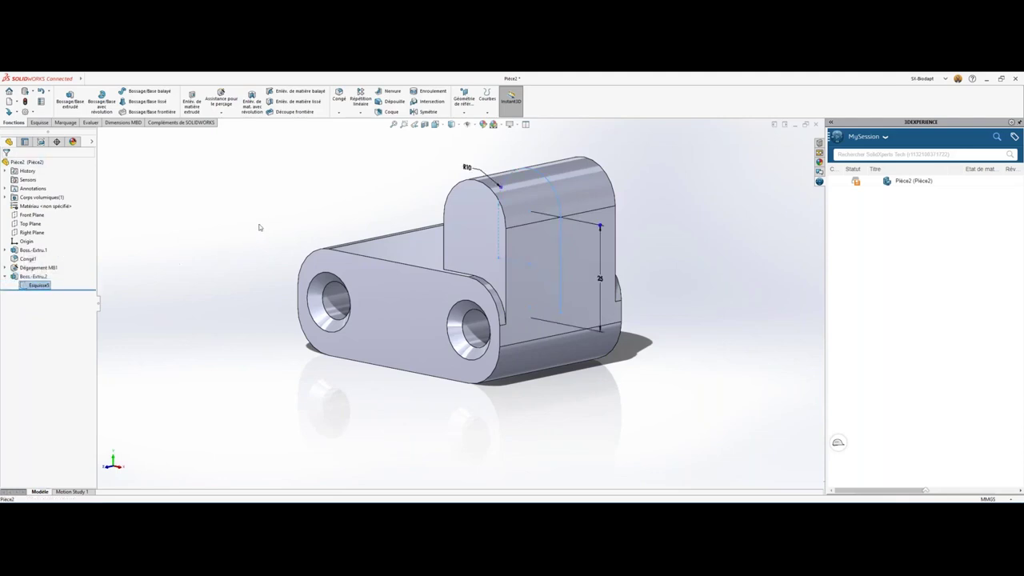
pyautogui.moveTo(277, 241)
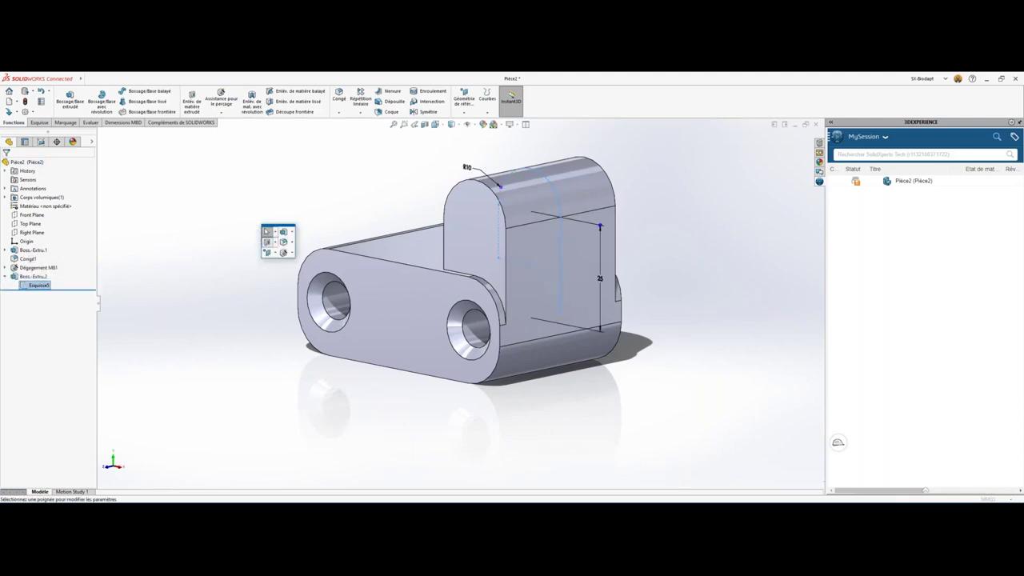
pyautogui.click(267, 242)
pyautogui.write('14.00mm')
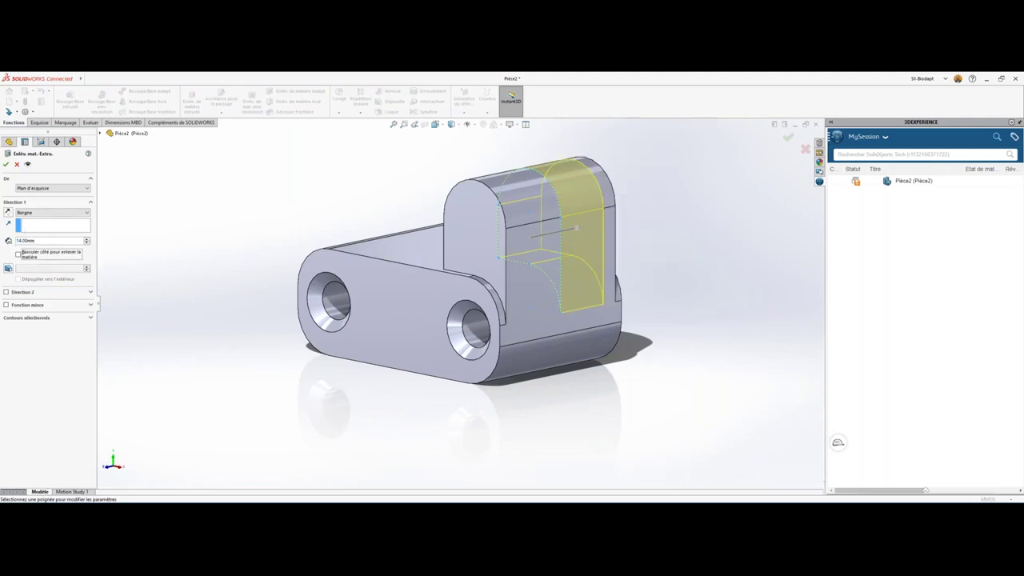
pyautogui.rightClick(281, 209)
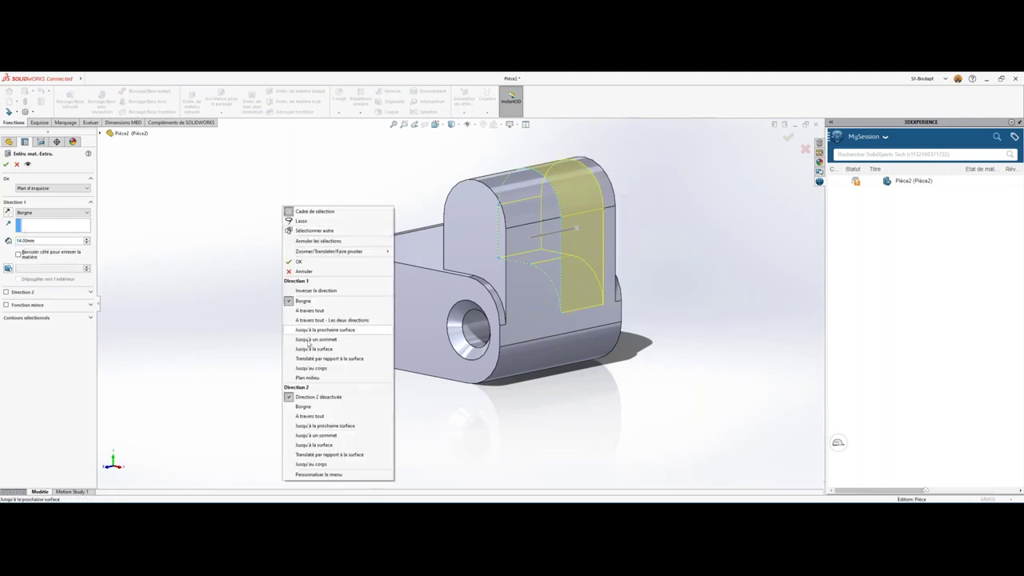
pyautogui.click(352, 368)
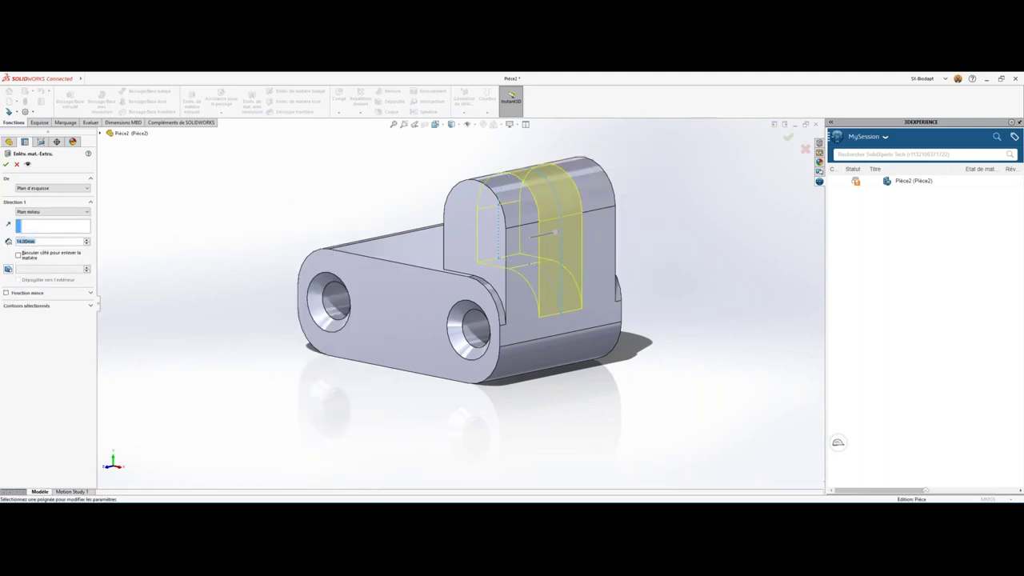
pyautogui.press('Return')
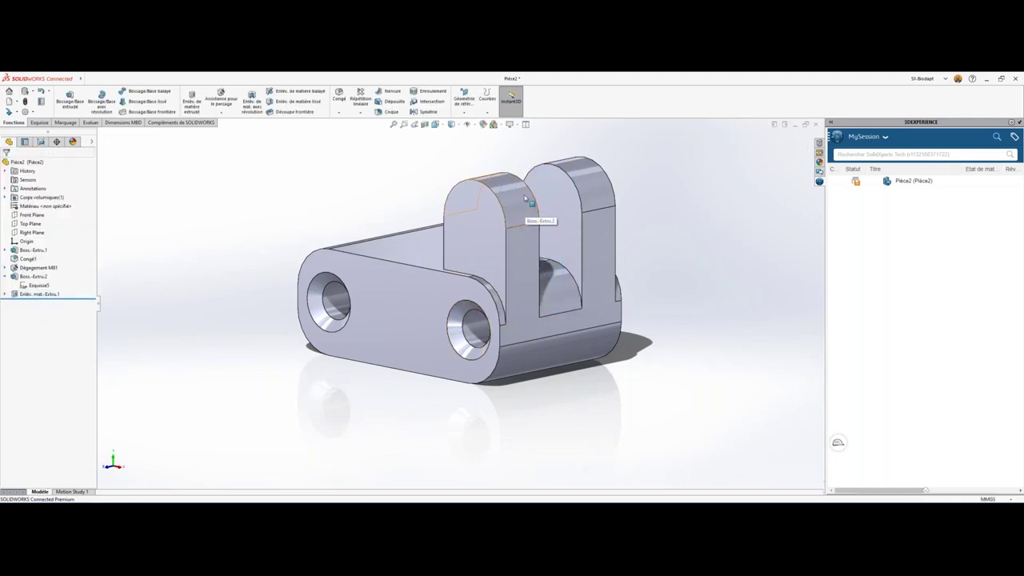
pyautogui.scroll(-2, 524, 216)
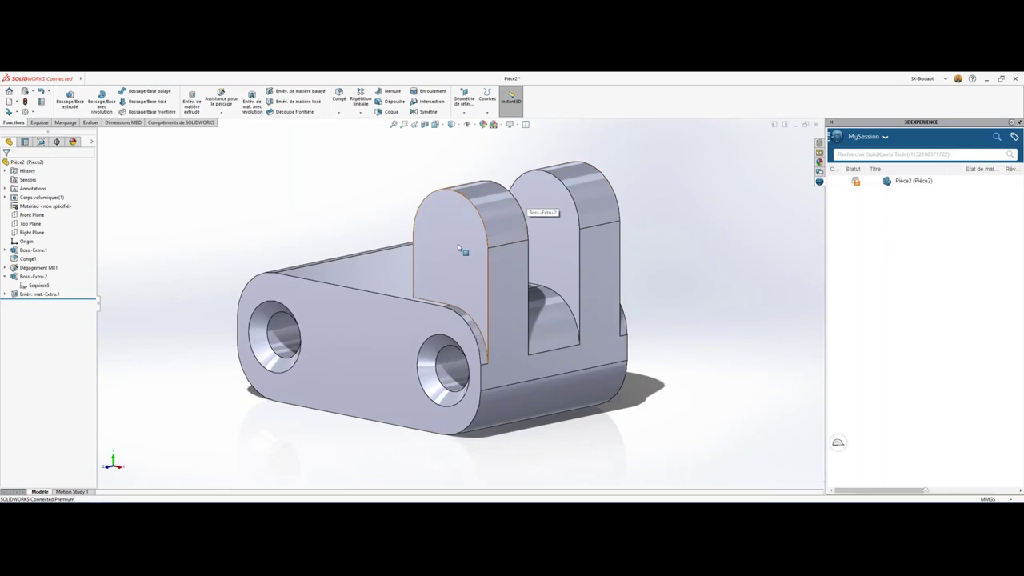
pyautogui.click(457, 244)
# Add an advanced hole from the Épaulement M6 BioDapt favourite, centred on the lug arc.
pyautogui.hotkey('shift', 'Right')
pyautogui.click(446, 246)
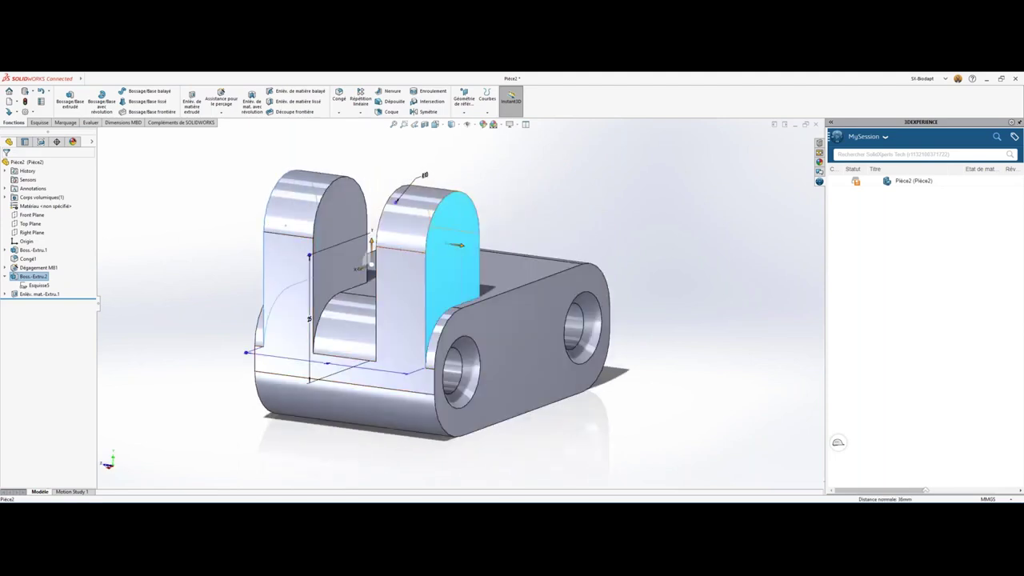
pyautogui.hotkey('shift', 'Right')
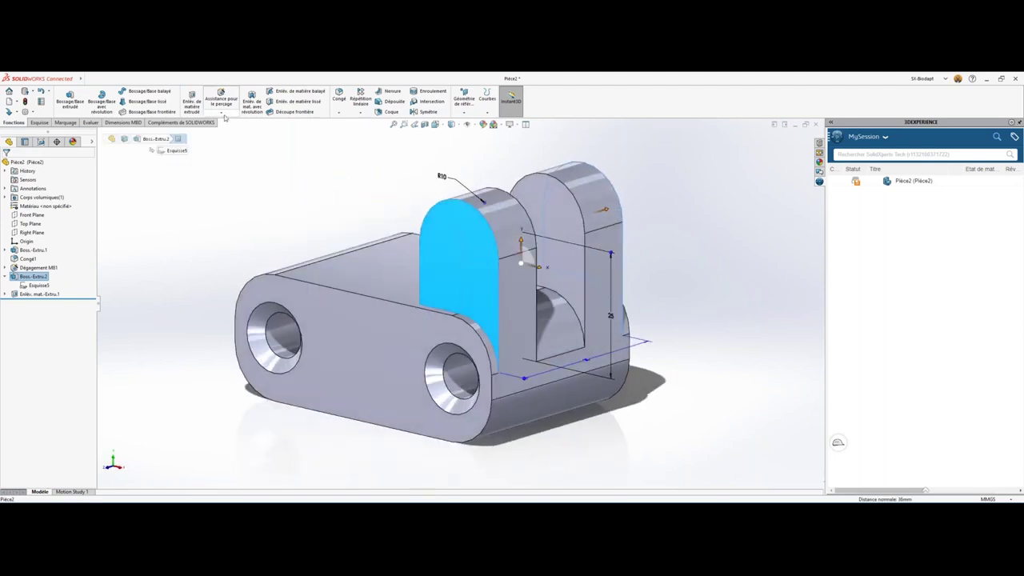
pyautogui.click(221, 113)
pyautogui.click(228, 132)
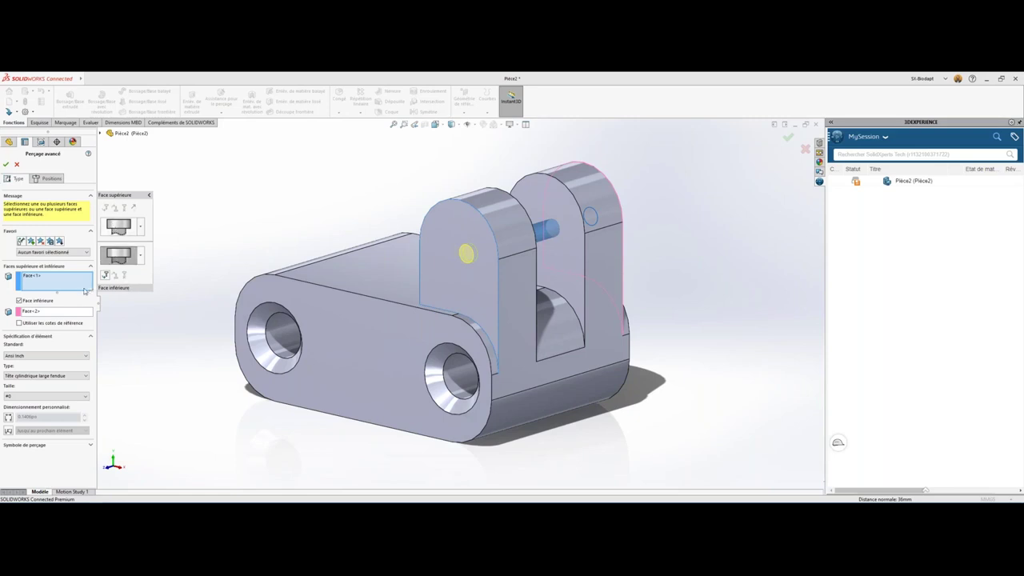
pyautogui.click(143, 254)
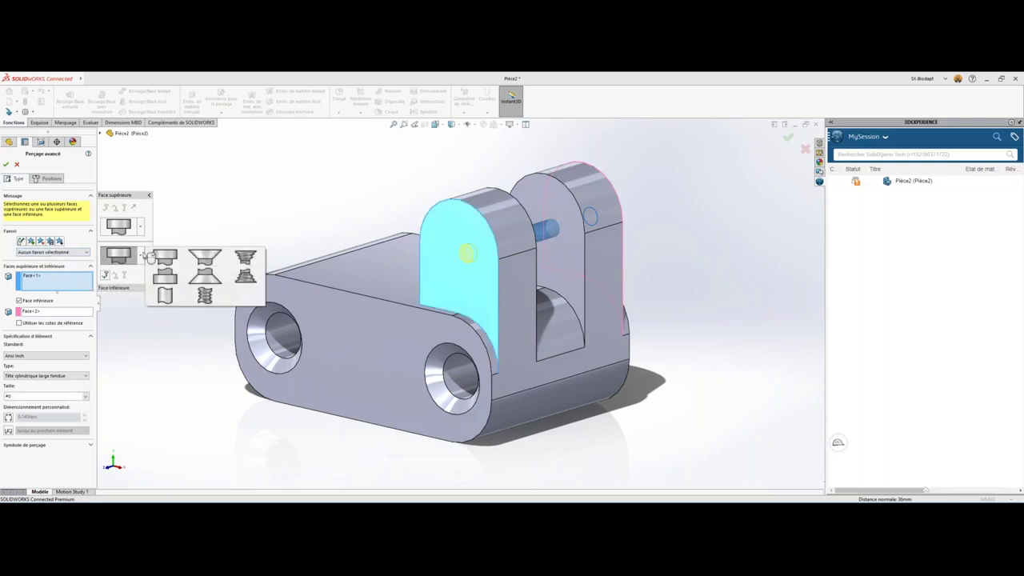
pyautogui.click(66, 252)
pyautogui.click(44, 264)
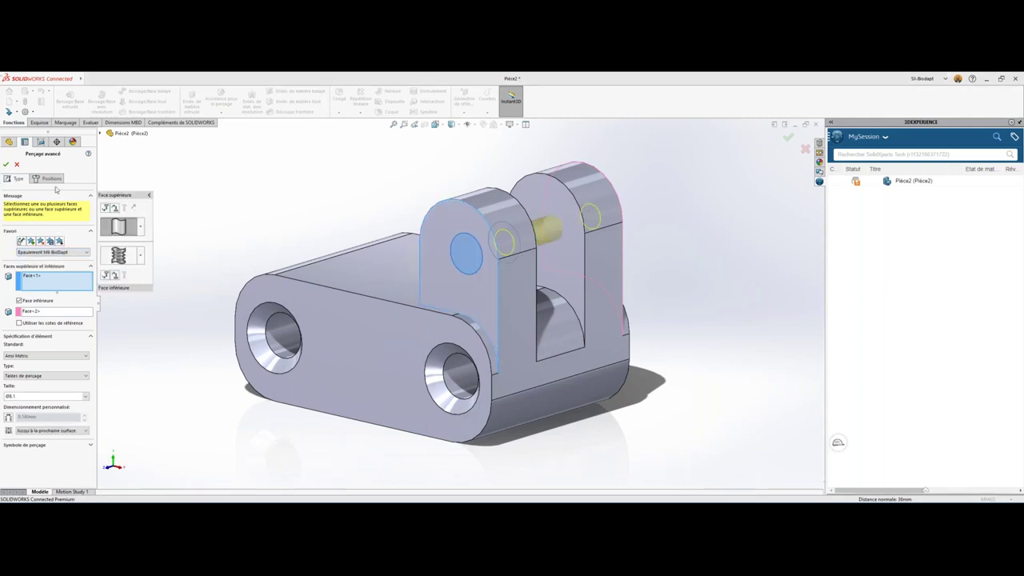
pyautogui.click(51, 179)
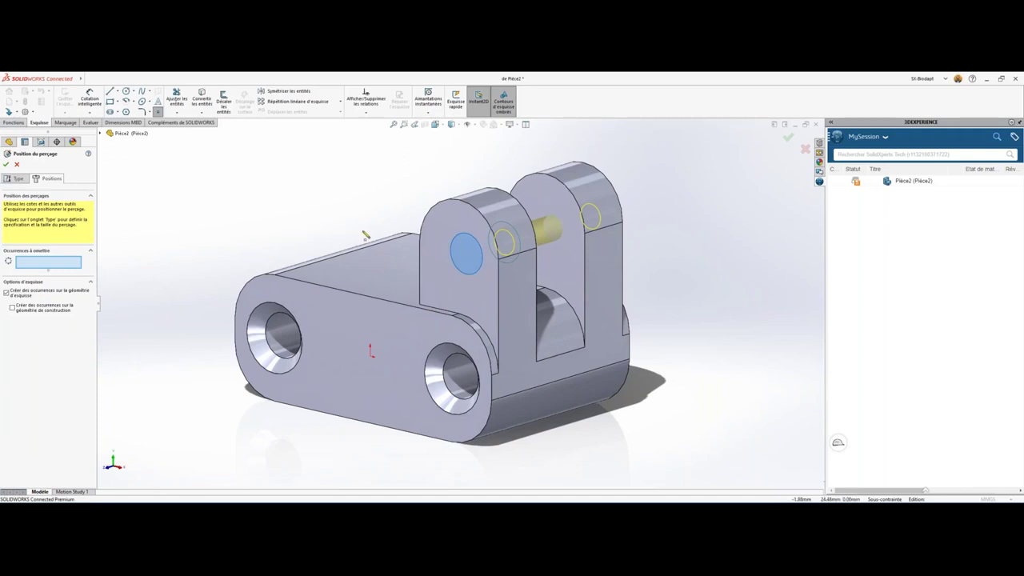
pyautogui.hotkey('ctrl', '1')
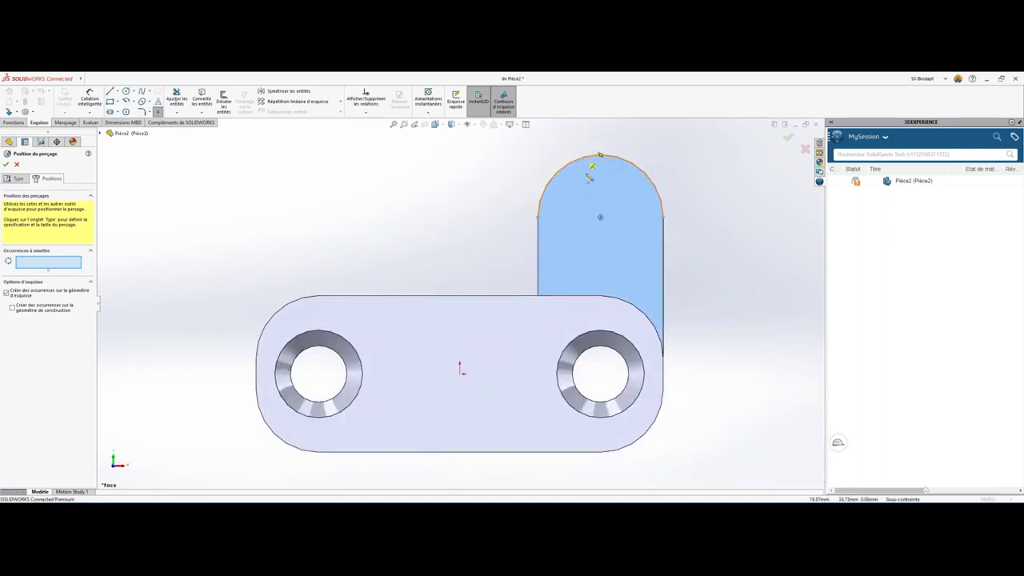
pyautogui.click(600, 217)
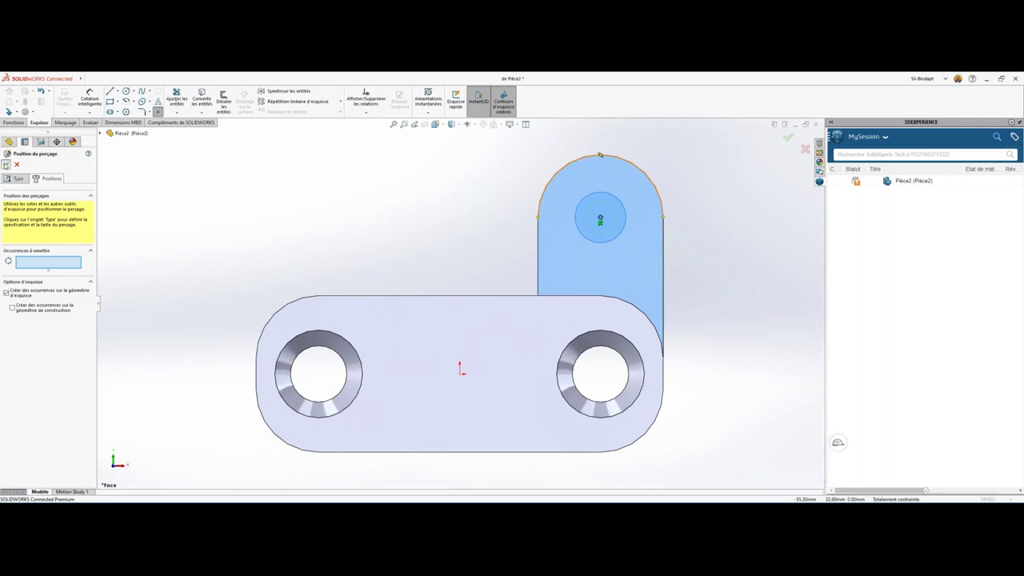
pyautogui.click(6, 164)
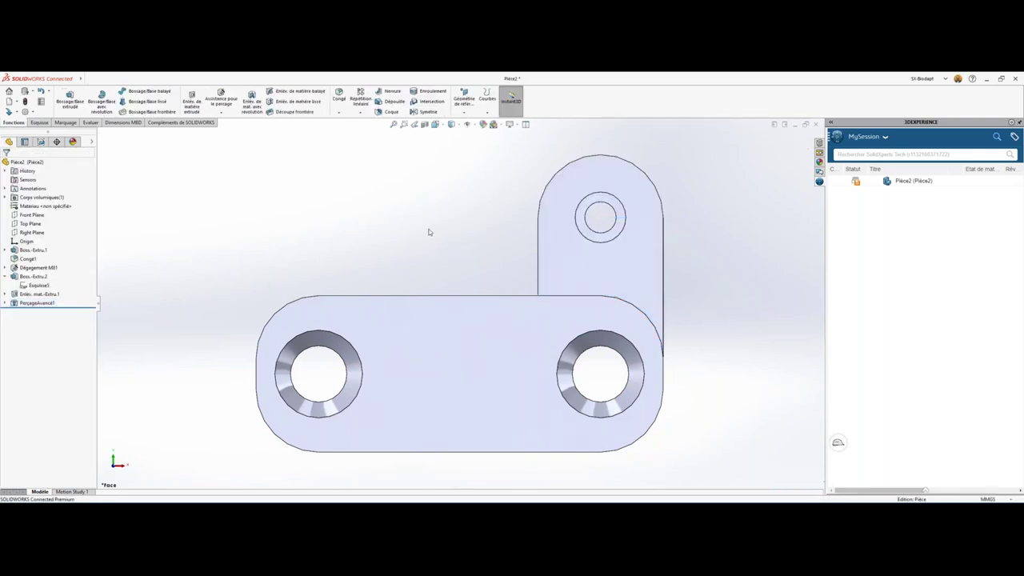
# Fillet all edges at the lug roots with a 2 mm radius, working from the Right view.
pyautogui.hotkey('ctrl', '7')
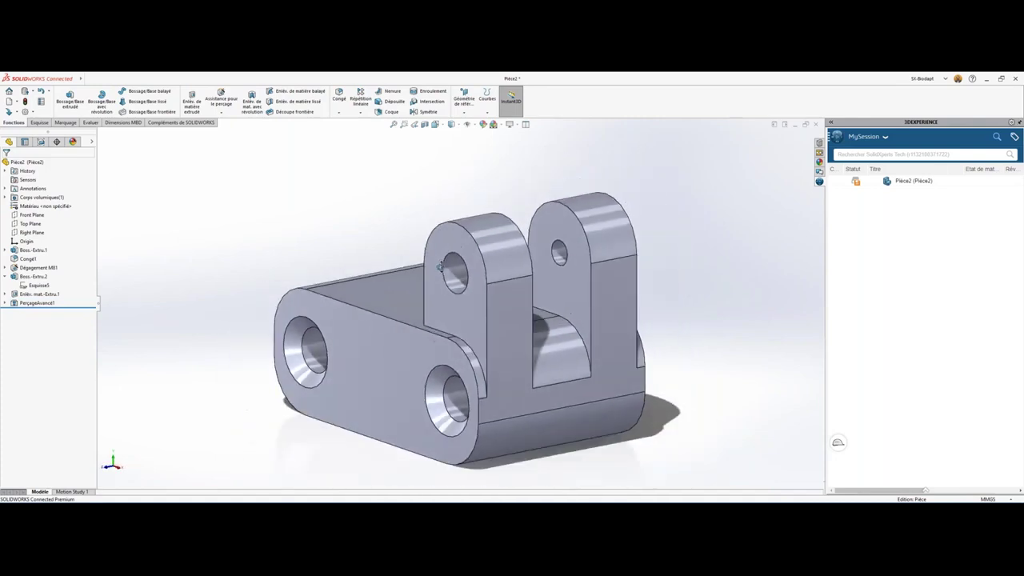
pyautogui.hotkey('ctrl', '4')
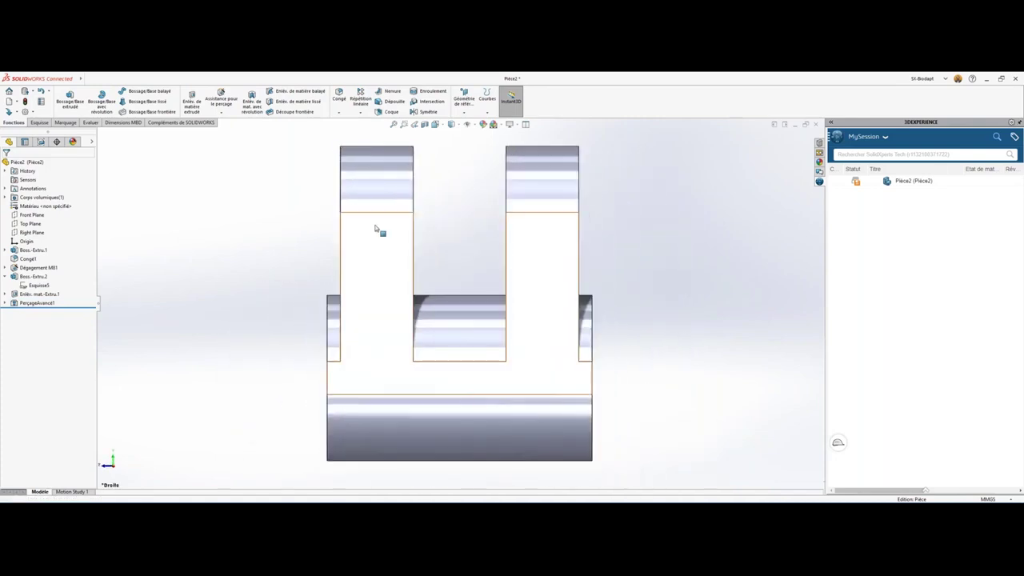
pyautogui.click(339, 250)
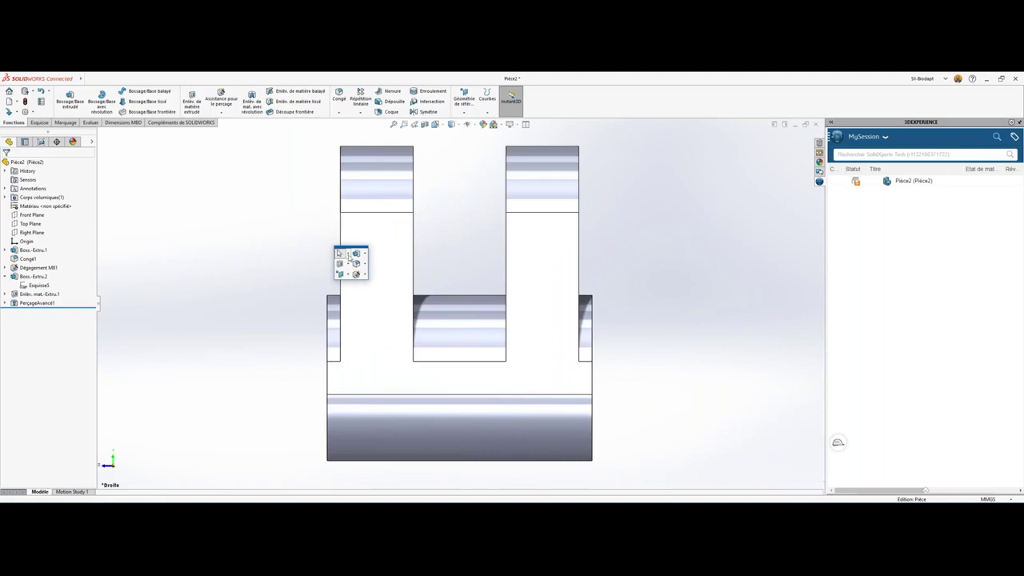
pyautogui.click(355, 263)
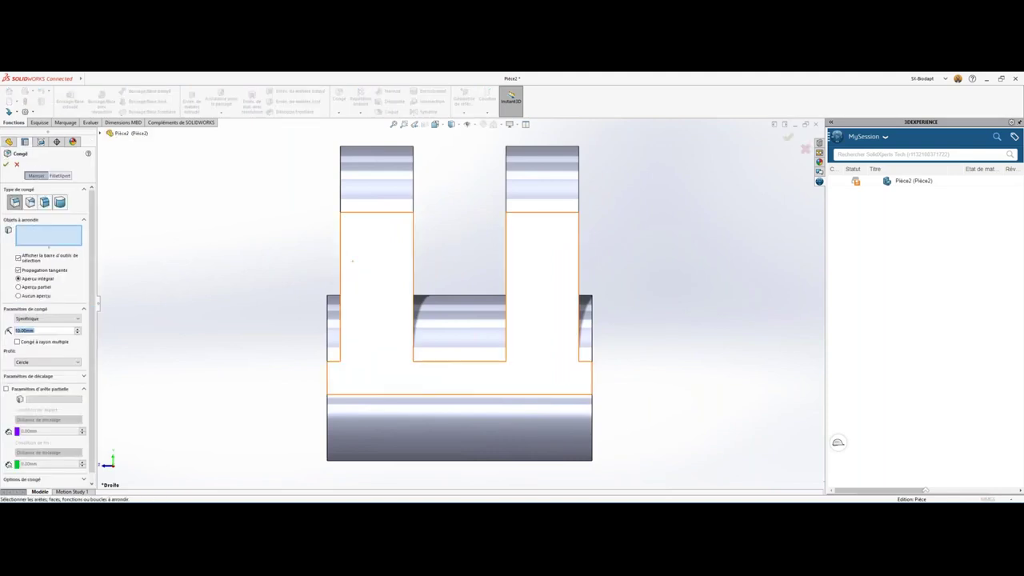
pyautogui.moveTo(337, 267); pyautogui.dragTo(581, 354)
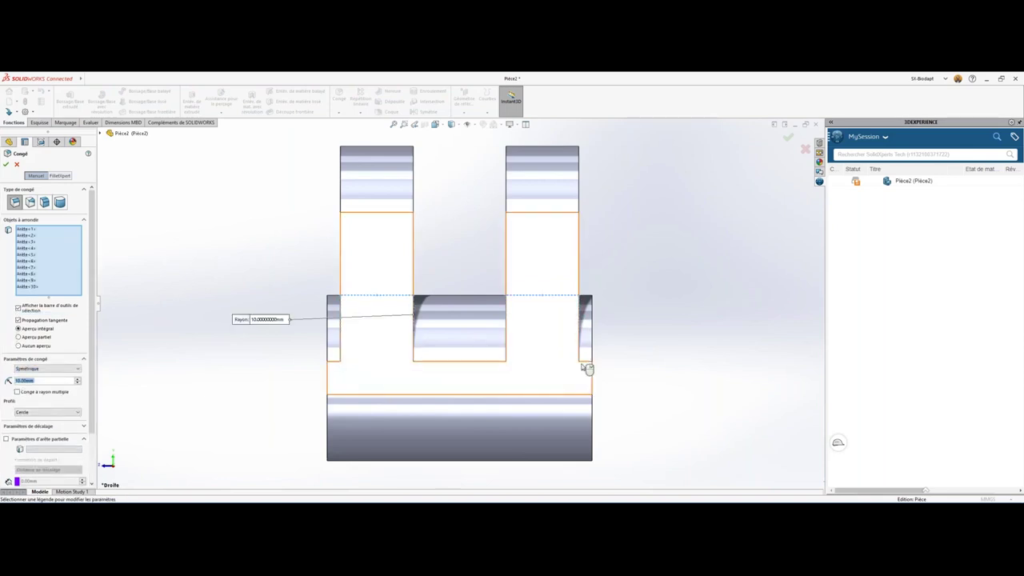
pyautogui.write('2')
pyautogui.press('Tab')
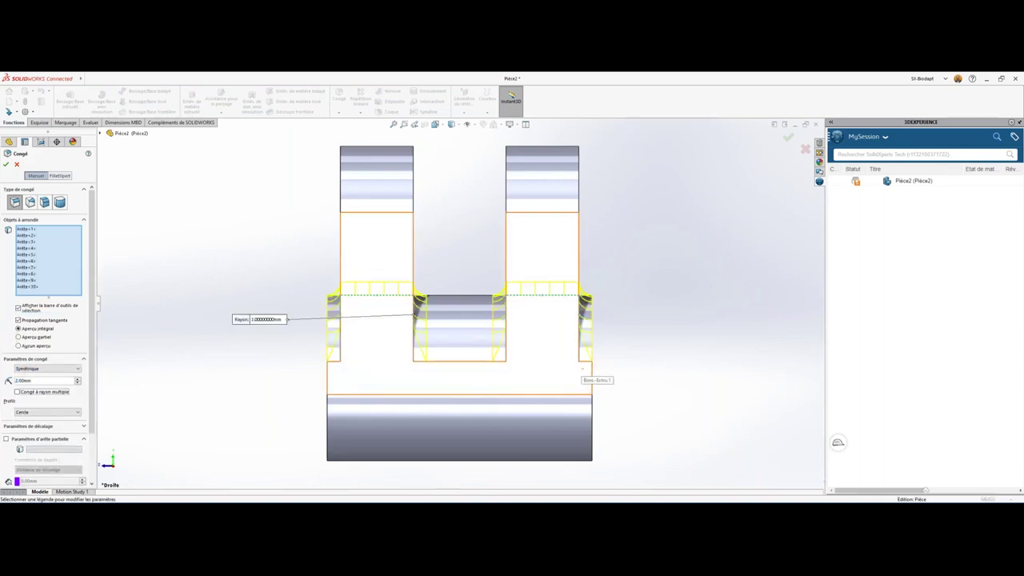
pyautogui.press('Return')
pyautogui.hotkey('ctrl', '7')
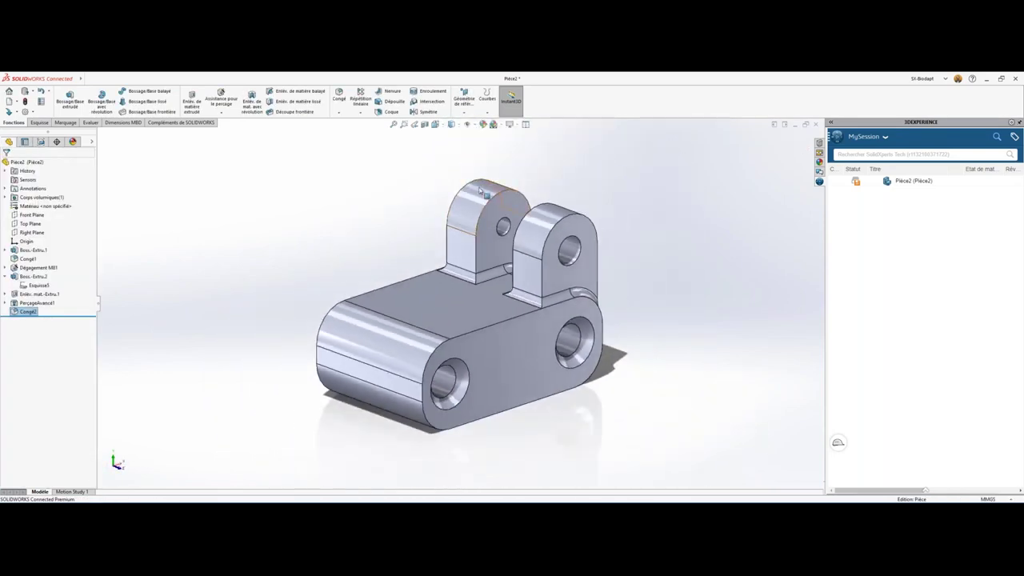
# Chamfer the rounded top faces of both lugs by 1 mm at 45°.
pyautogui.click(486, 193)
pyautogui.click(559, 164)
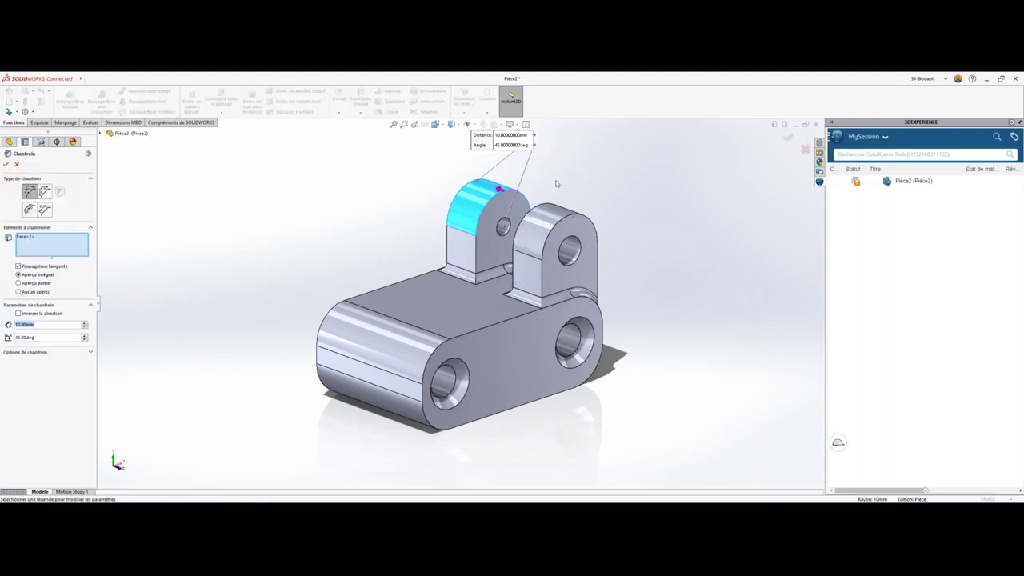
pyautogui.write('1')
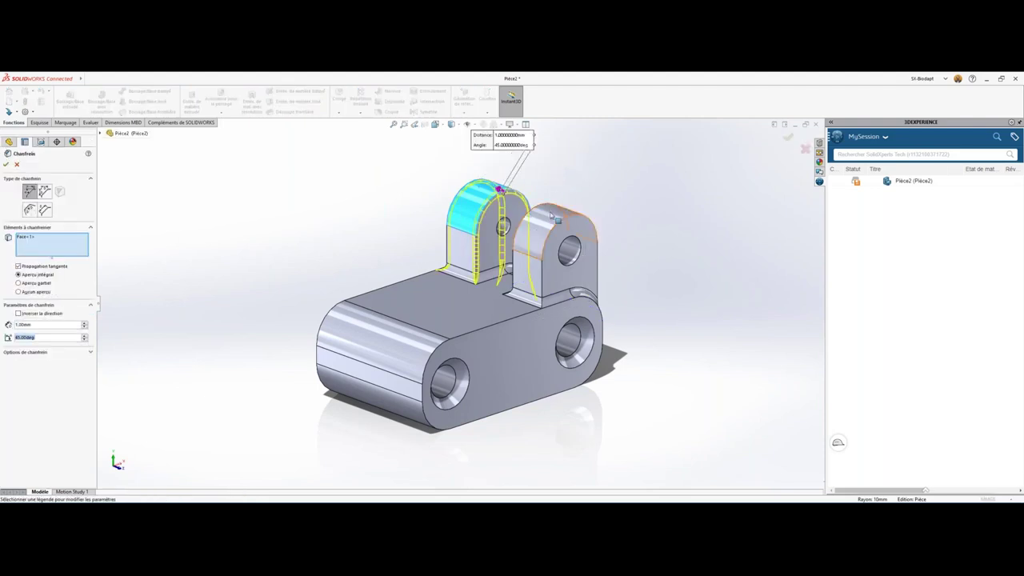
pyautogui.click(540, 208)
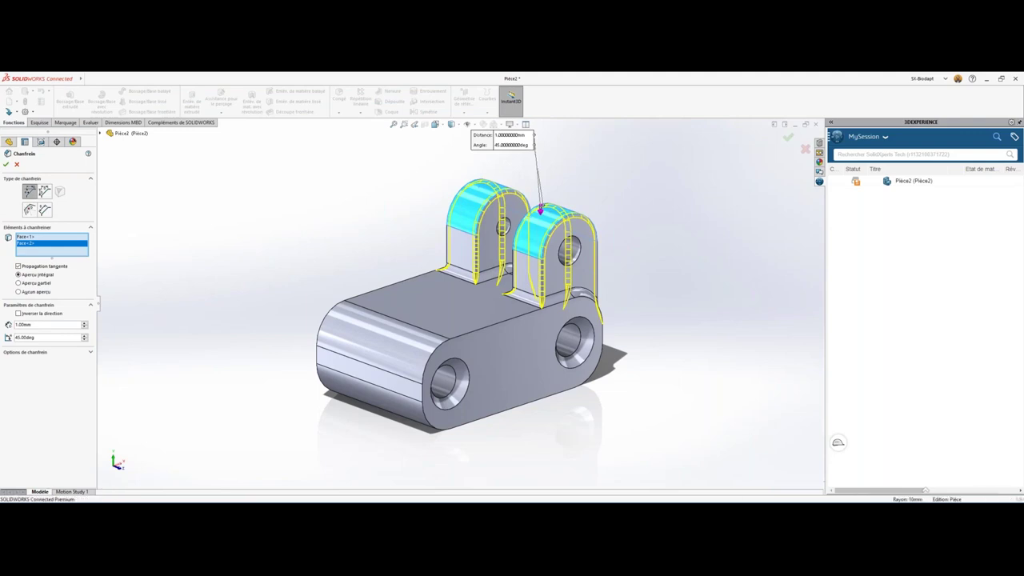
pyautogui.press('Return')
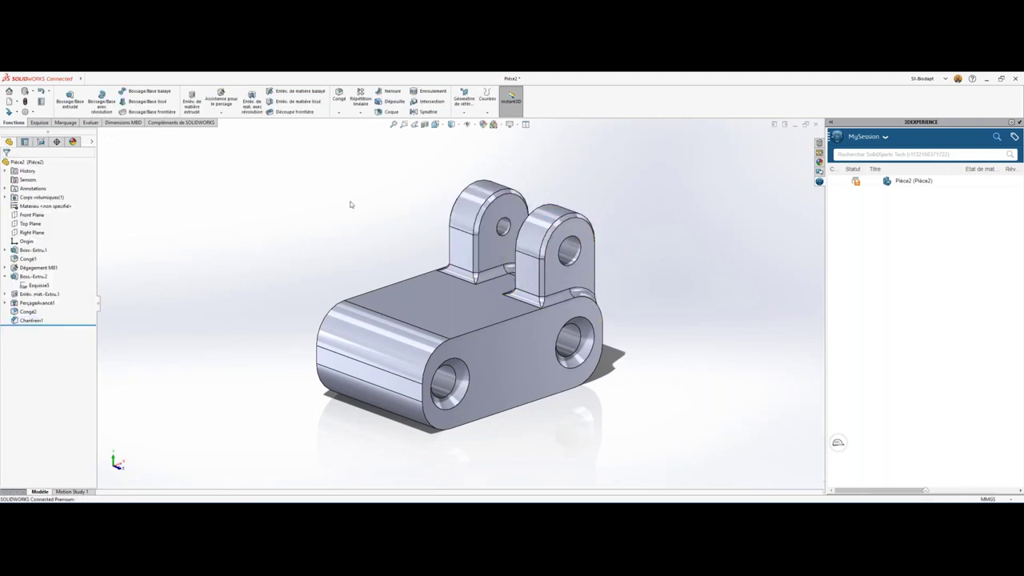
# Assign Alliage 6061 and set file properties Description 'Lower Bracket' and Number 17-900.
pyautogui.rightClick(32, 205)
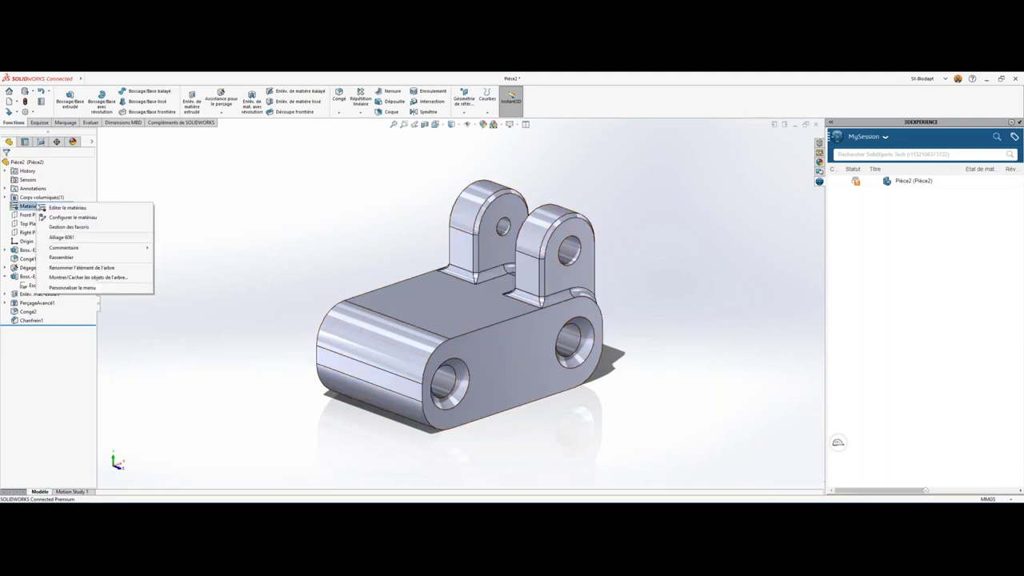
pyautogui.click(70, 237)
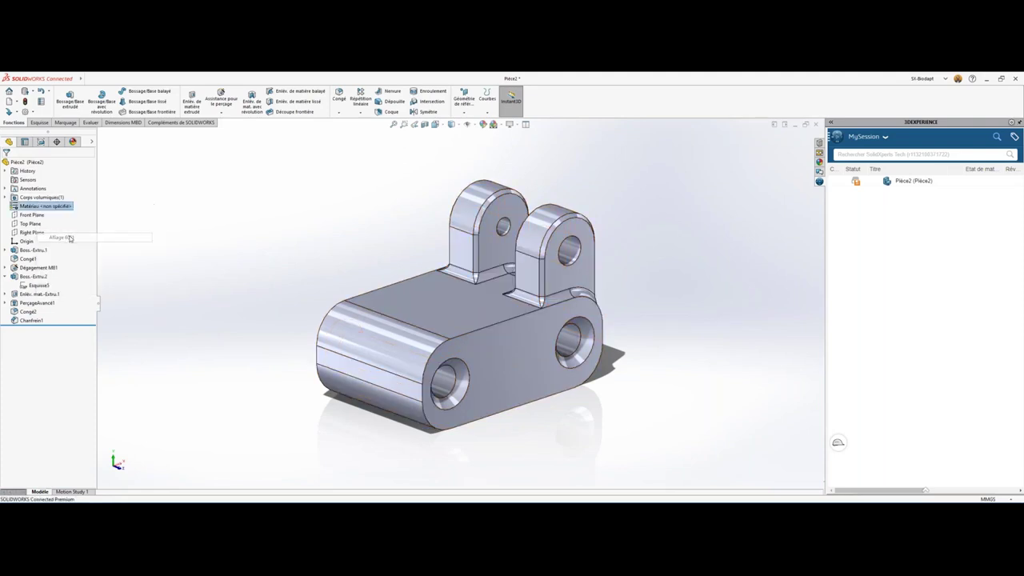
pyautogui.click(41, 102)
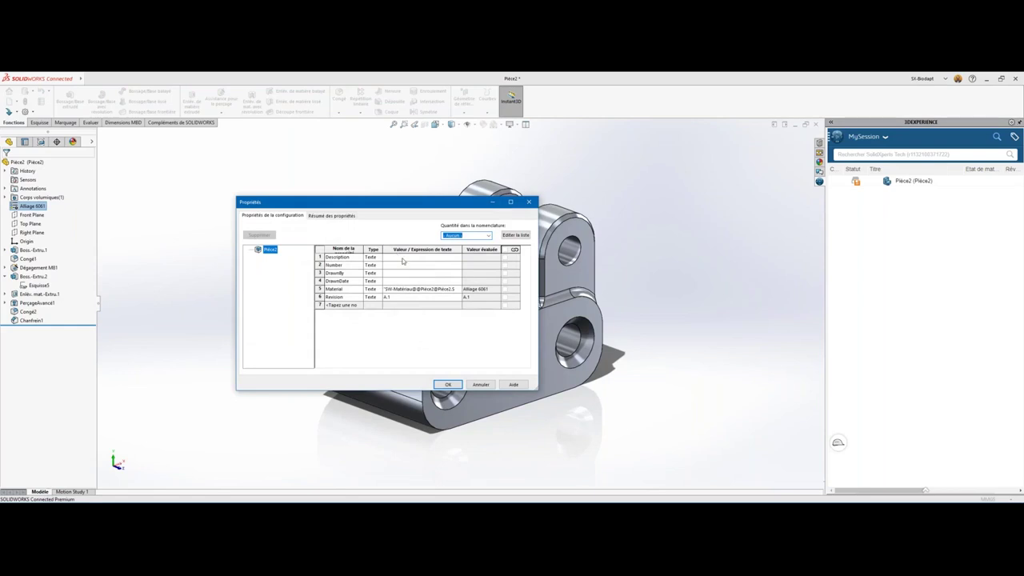
pyautogui.click(403, 259)
pyautogui.click(408, 265)
pyautogui.write('17-900')
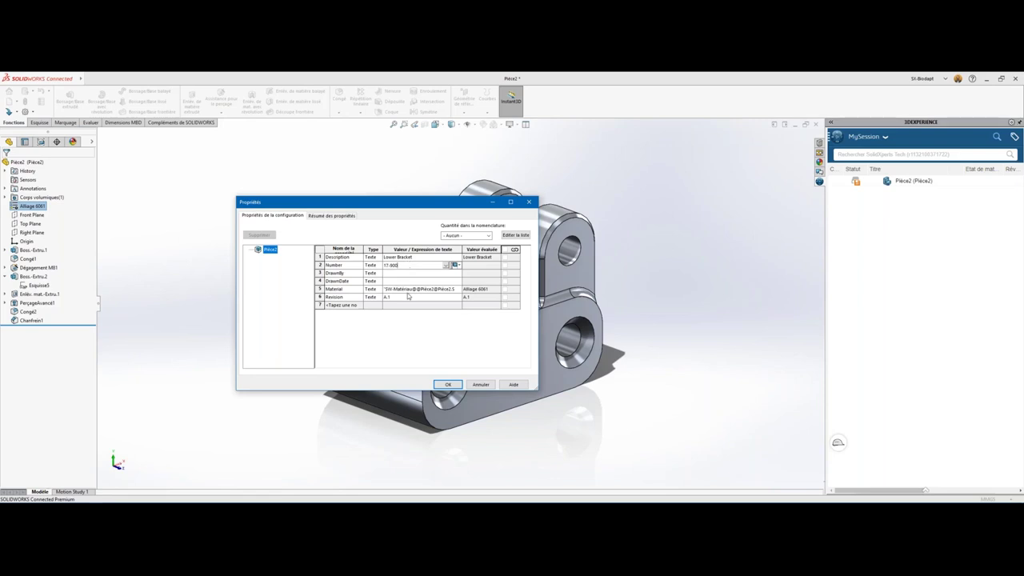
pyautogui.click(447, 384)
pyautogui.click(313, 256)
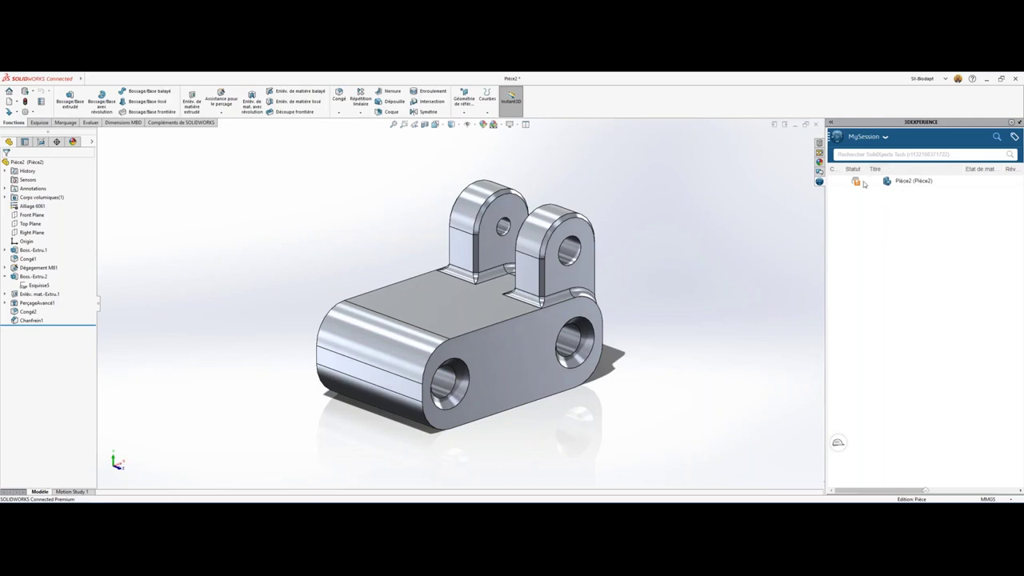
# Save Pièce2 to 3DEXPERIENCE as 17-900, releasing the reservation after upload.
pyautogui.rightClick(860, 184)
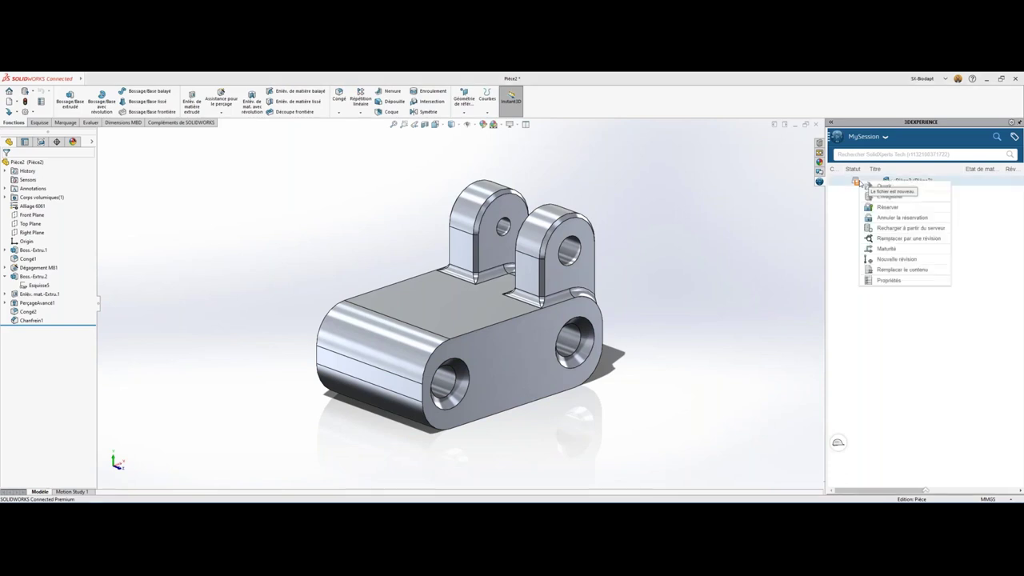
pyautogui.click(868, 196)
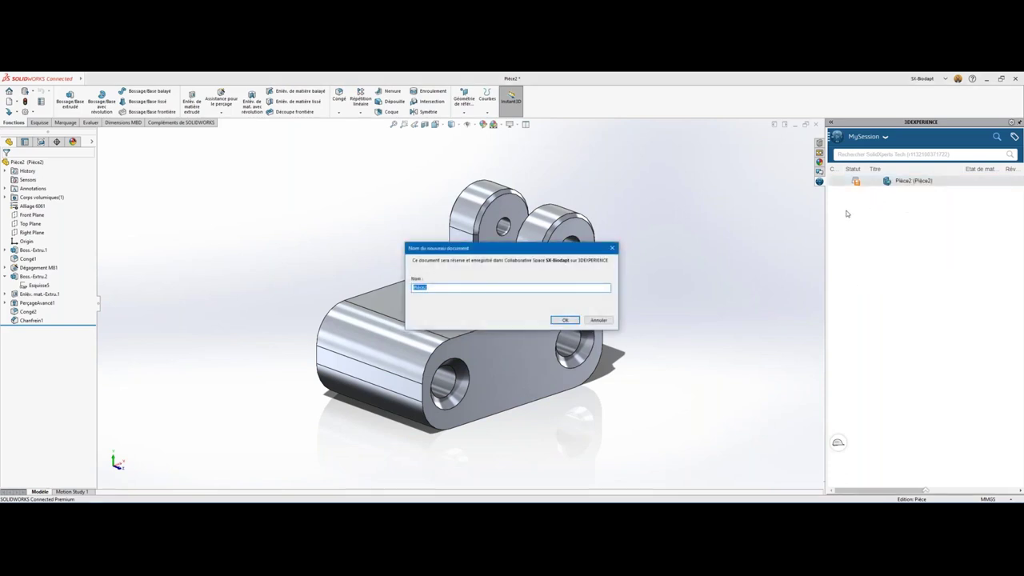
pyautogui.write('t')
pyautogui.press('Return')
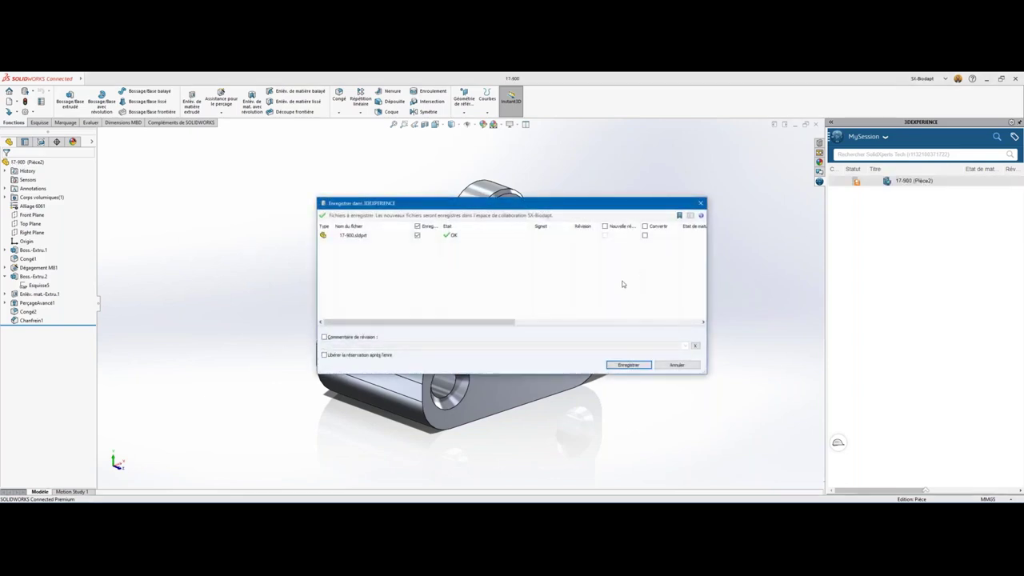
pyautogui.click(324, 355)
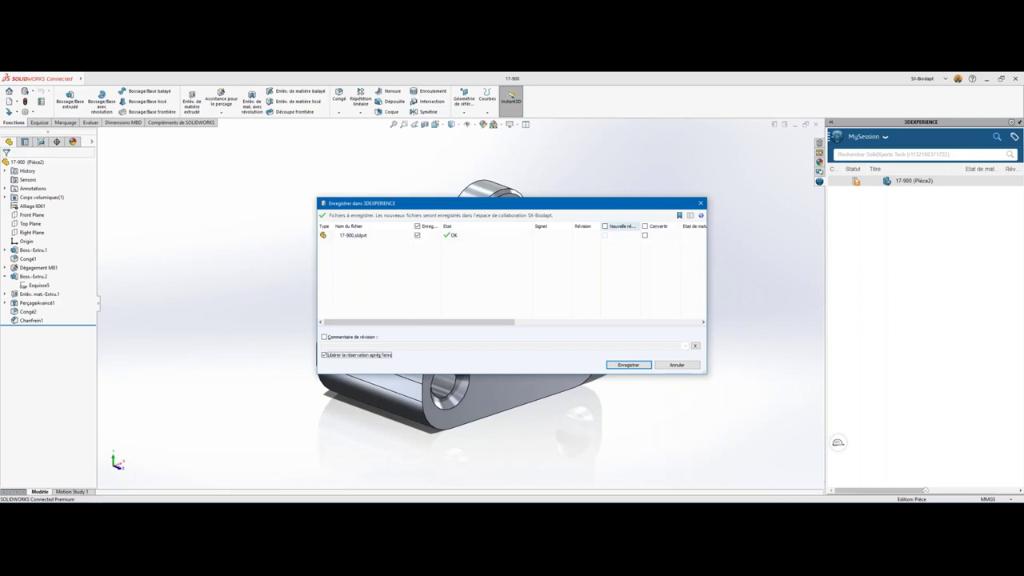
pyautogui.moveTo(519, 320)
pyautogui.mouseDown()
pyautogui.moveTo(610, 332)
pyautogui.moveTo(507, 338)
pyautogui.mouseUp()
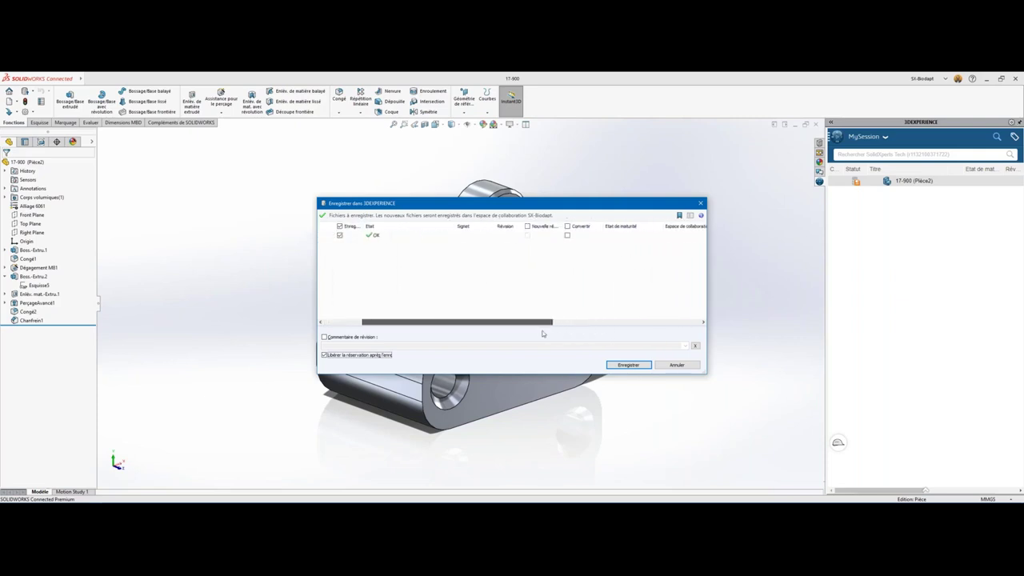
pyautogui.click(622, 366)
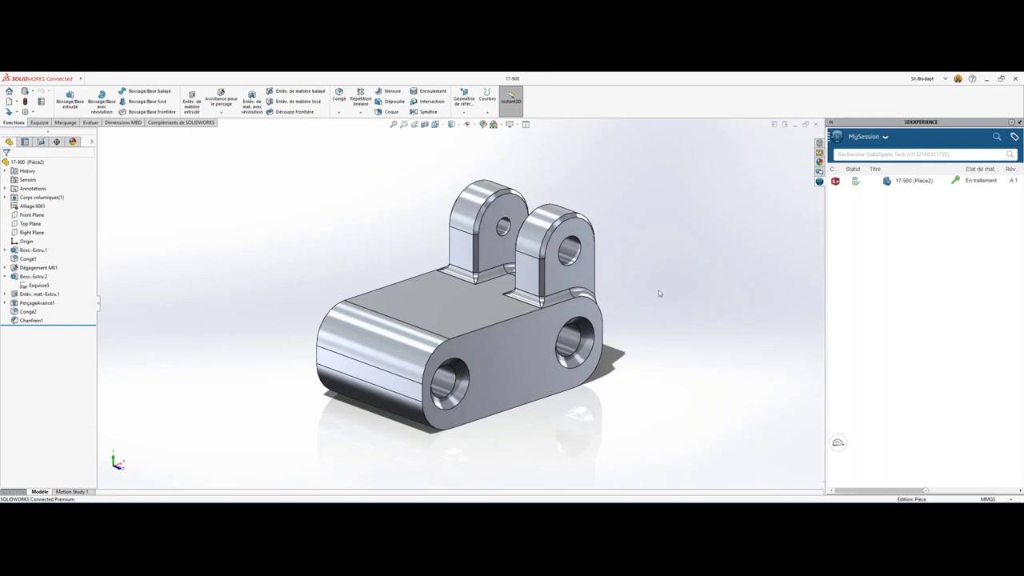
# Drag the 17-900 bracket into MOTO KNEE, close the part window and maximize the assembly.
pyautogui.press('z')
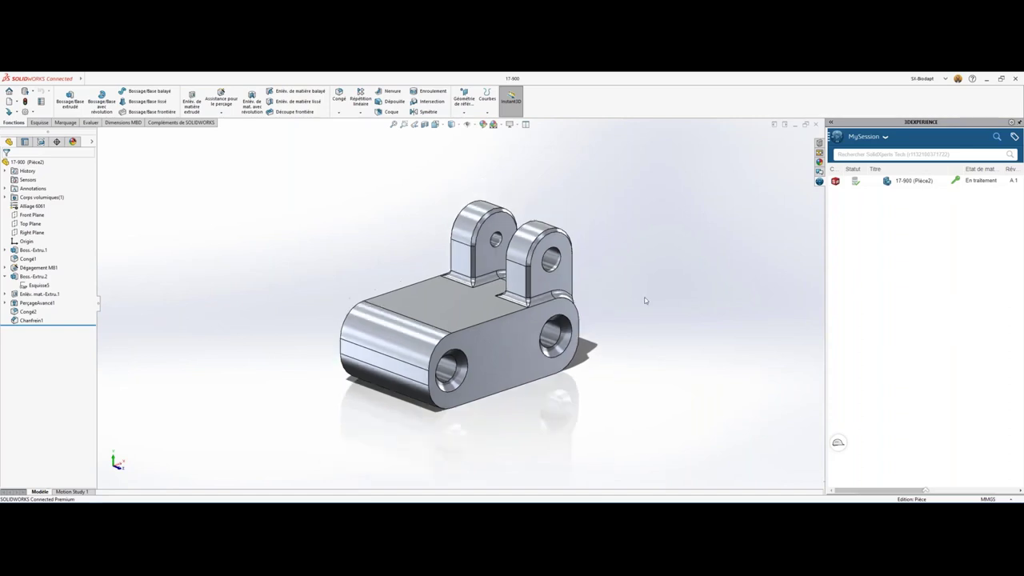
pyautogui.click(526, 126)
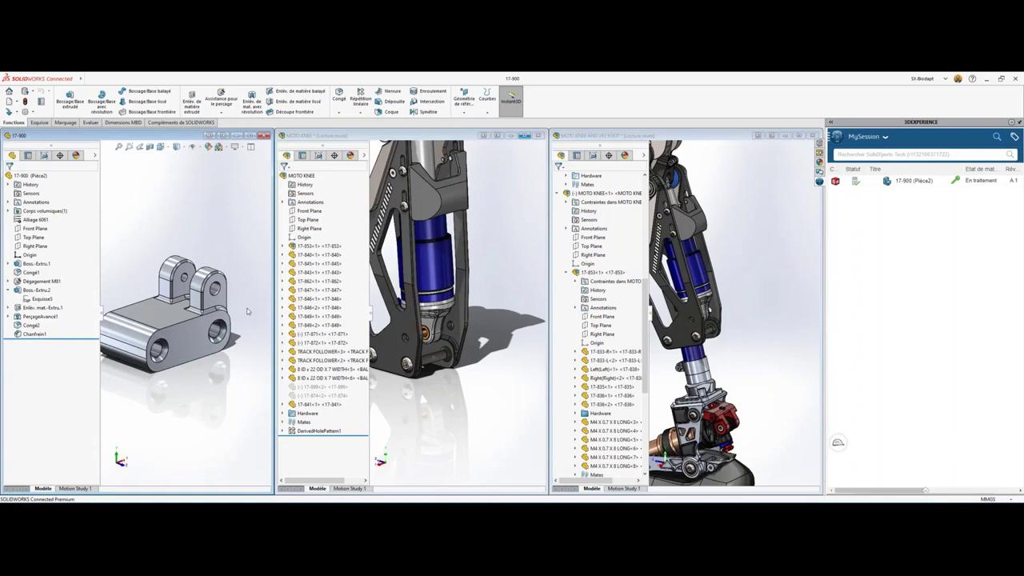
pyautogui.moveTo(248, 311); pyautogui.dragTo(239, 344, button='middle')
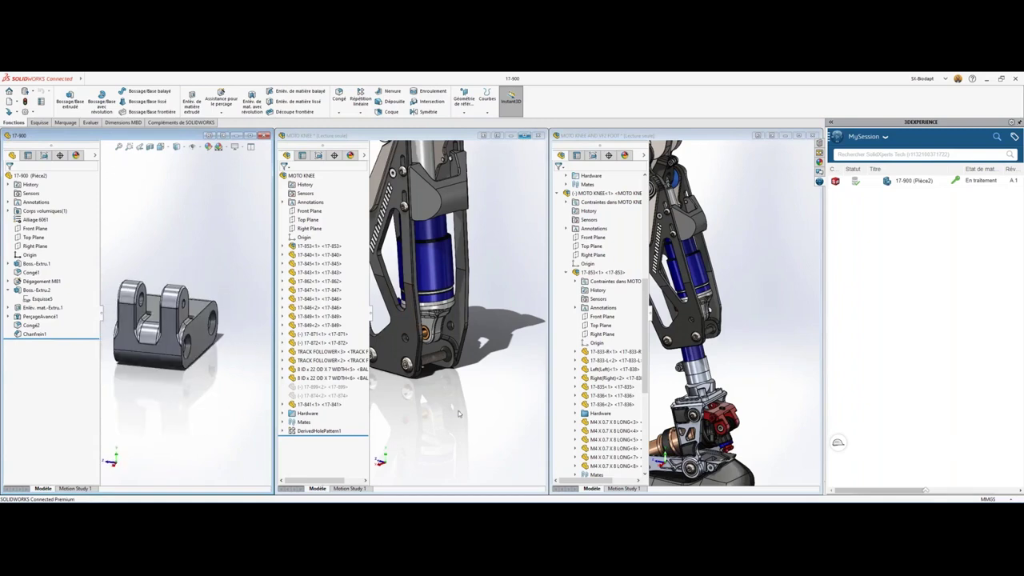
pyautogui.click(459, 412)
pyautogui.scroll(-3, 440, 372)
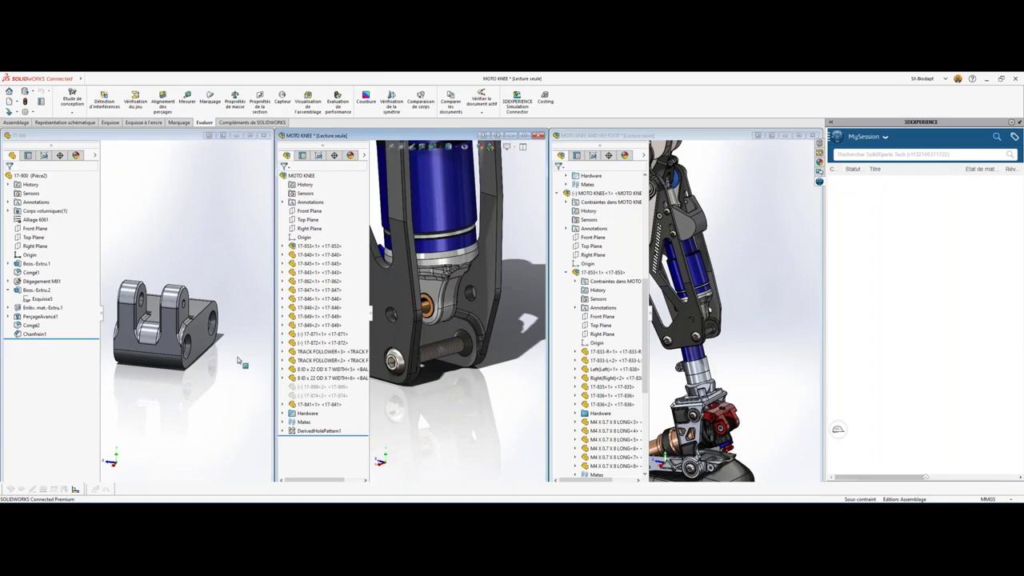
pyautogui.click(238, 362)
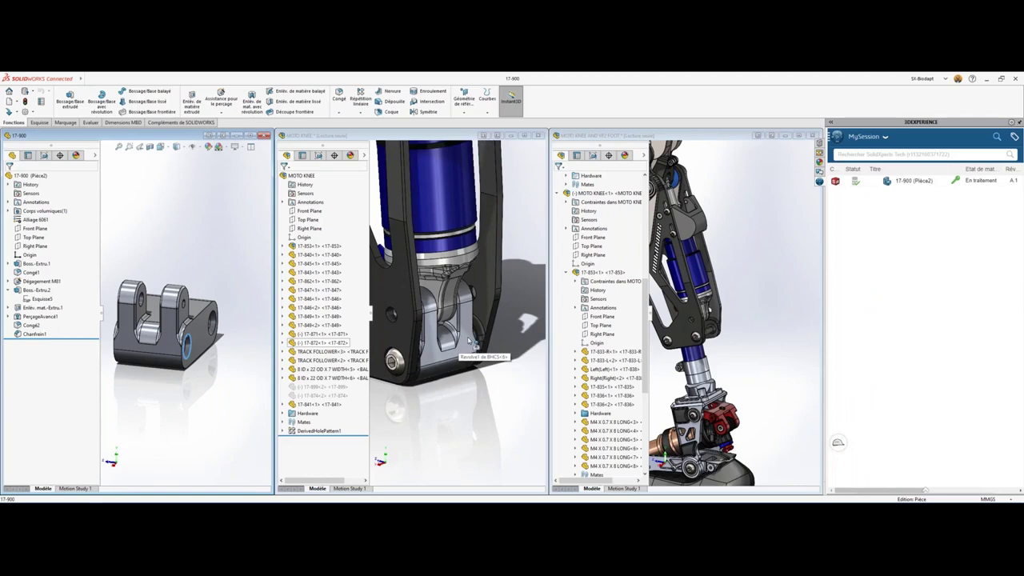
pyautogui.click(474, 342)
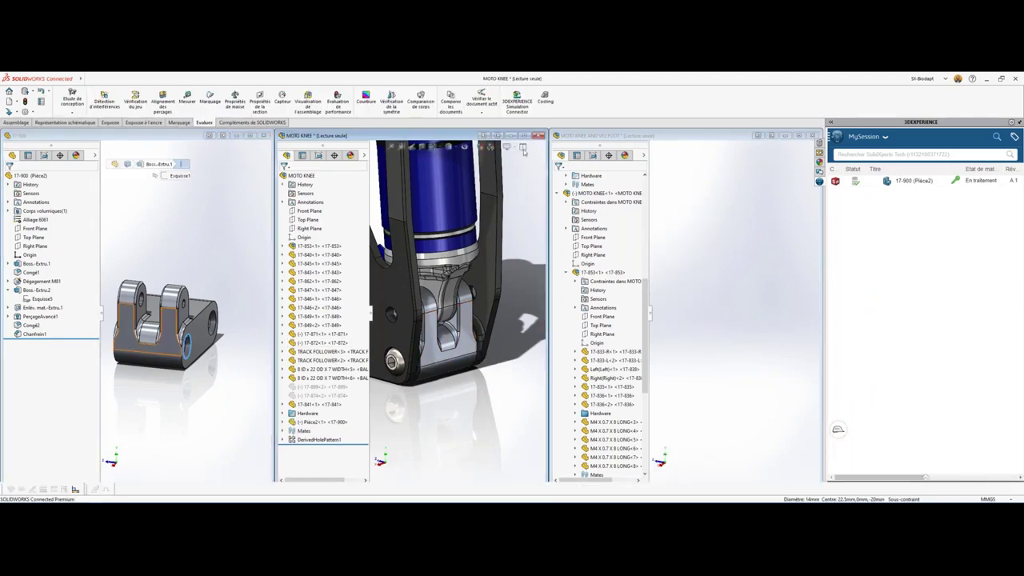
pyautogui.click(262, 136)
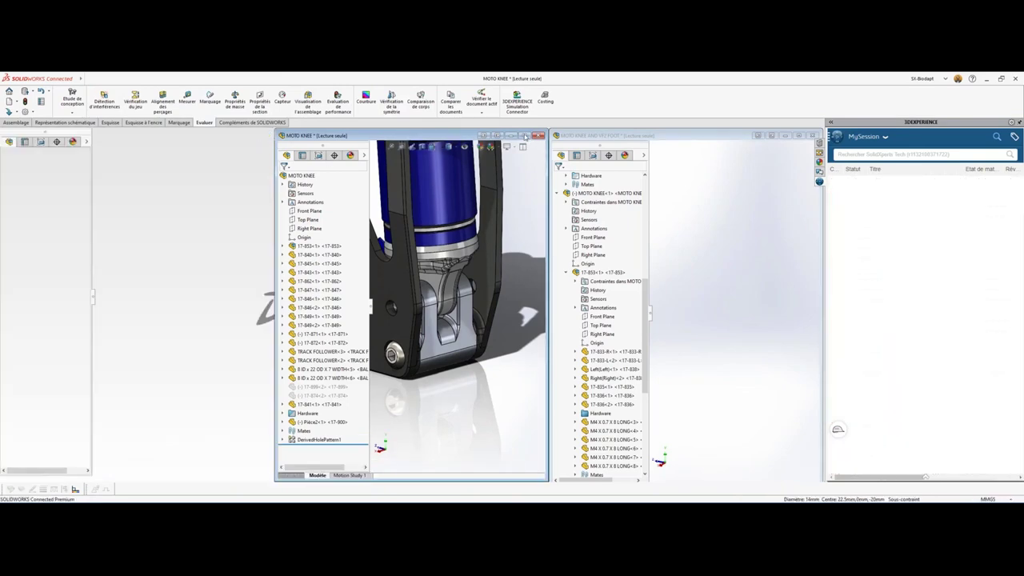
pyautogui.click(519, 135)
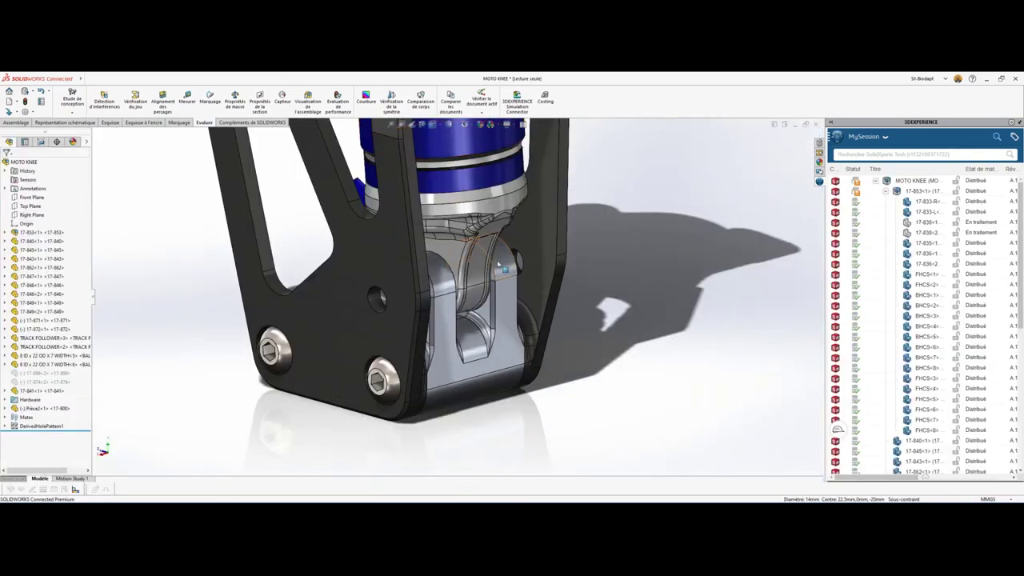
pyautogui.click(502, 267)
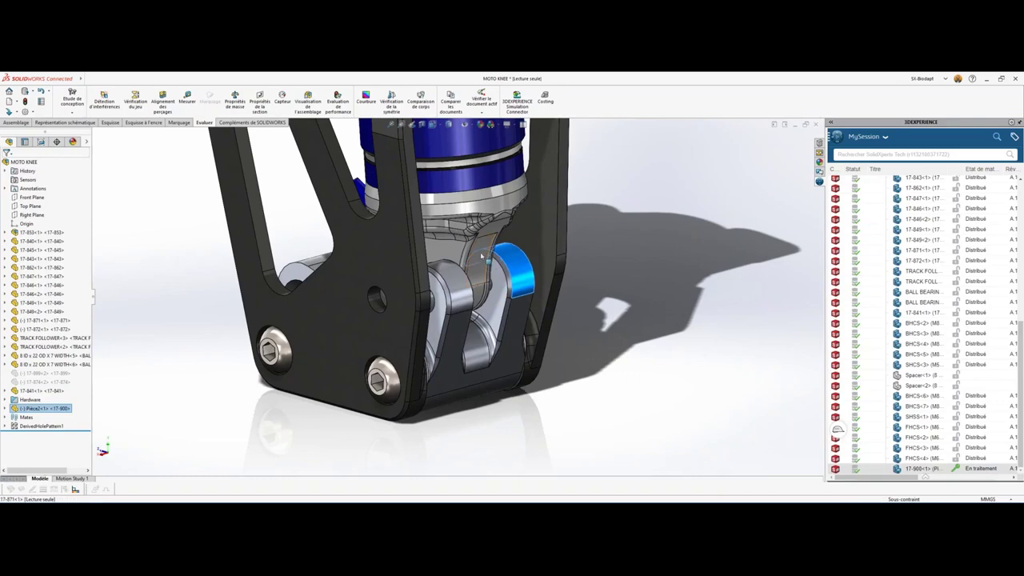
pyautogui.moveTo(448, 336); pyautogui.dragTo(208, 416, button='middle')
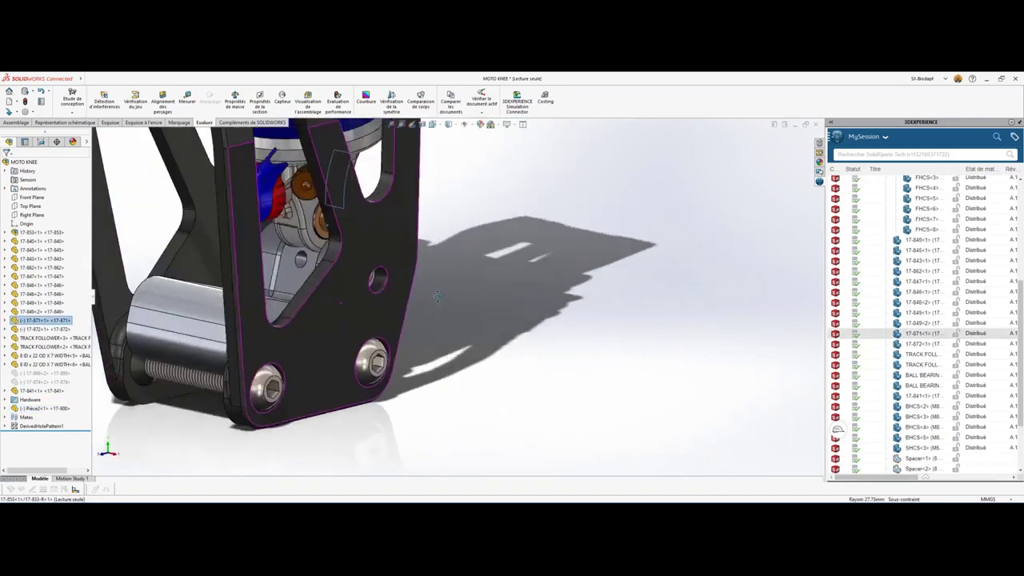
pyautogui.click(192, 400)
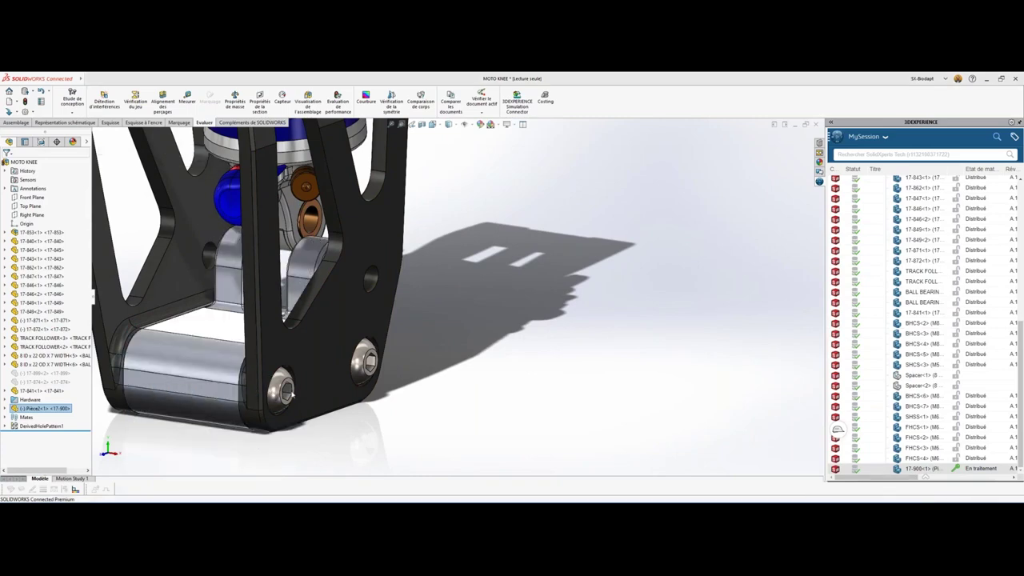
pyautogui.moveTo(455, 354); pyautogui.dragTo(447, 323, button='middle')
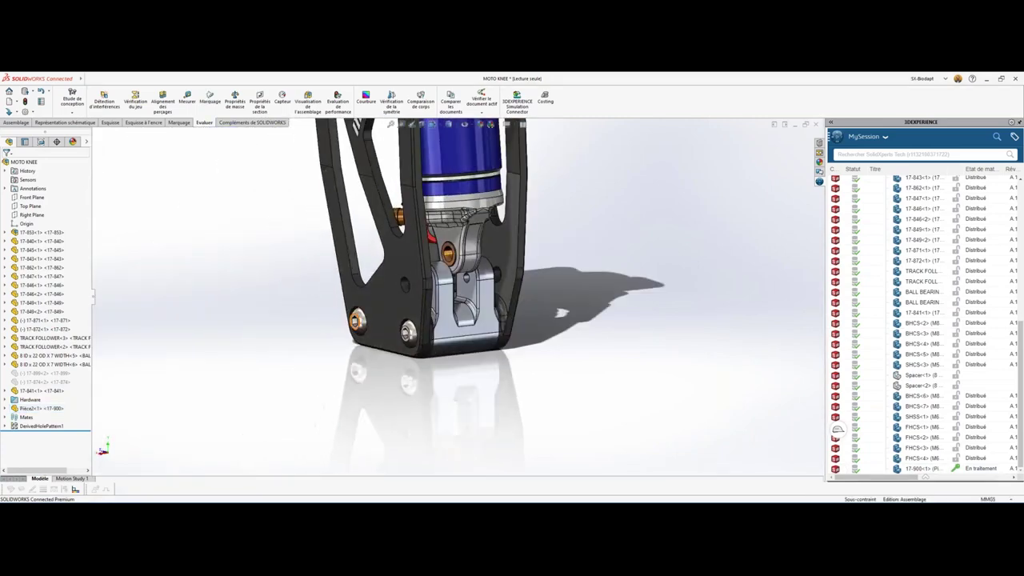
pyautogui.scroll(-3, 467, 232)
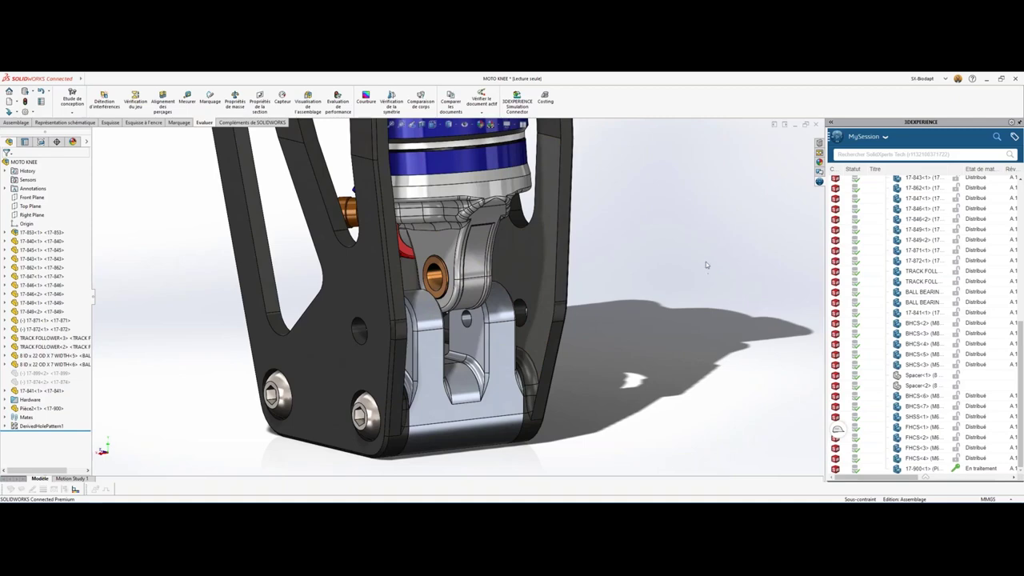
# Search 3DEXPERIENCE for 'shoulder m6 25'.
pyautogui.click(884, 153)
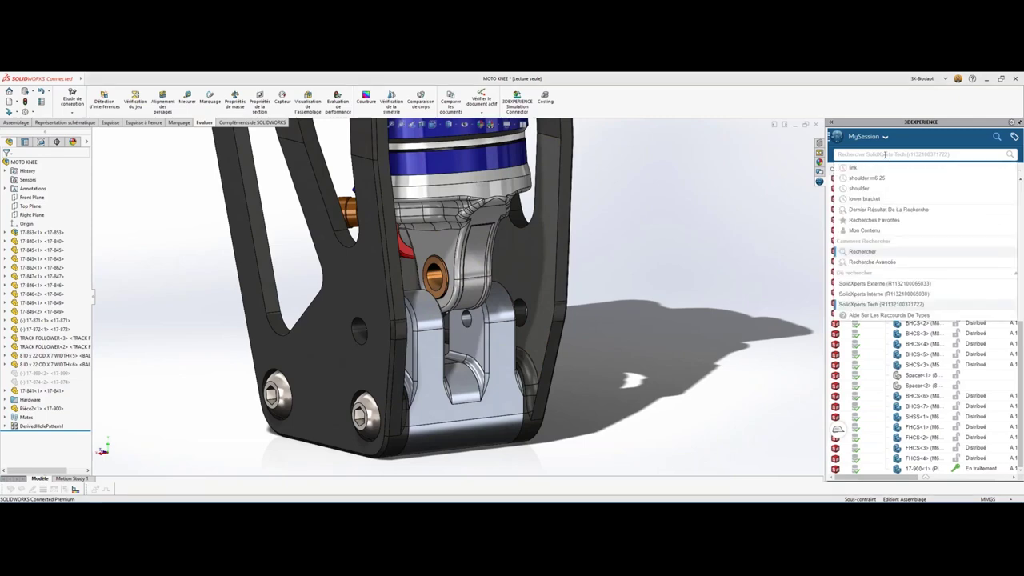
pyautogui.click(877, 186)
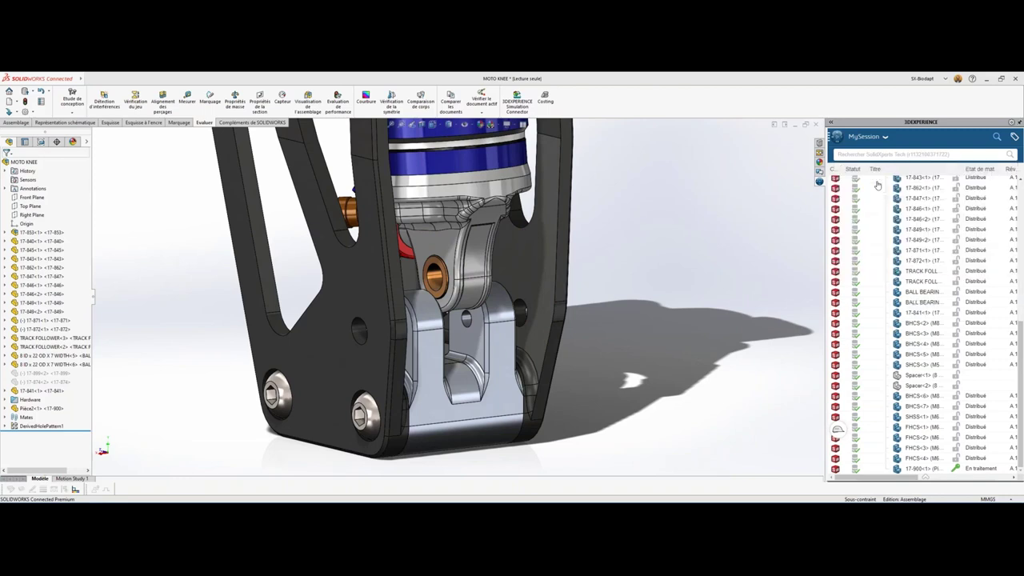
pyautogui.click(885, 154)
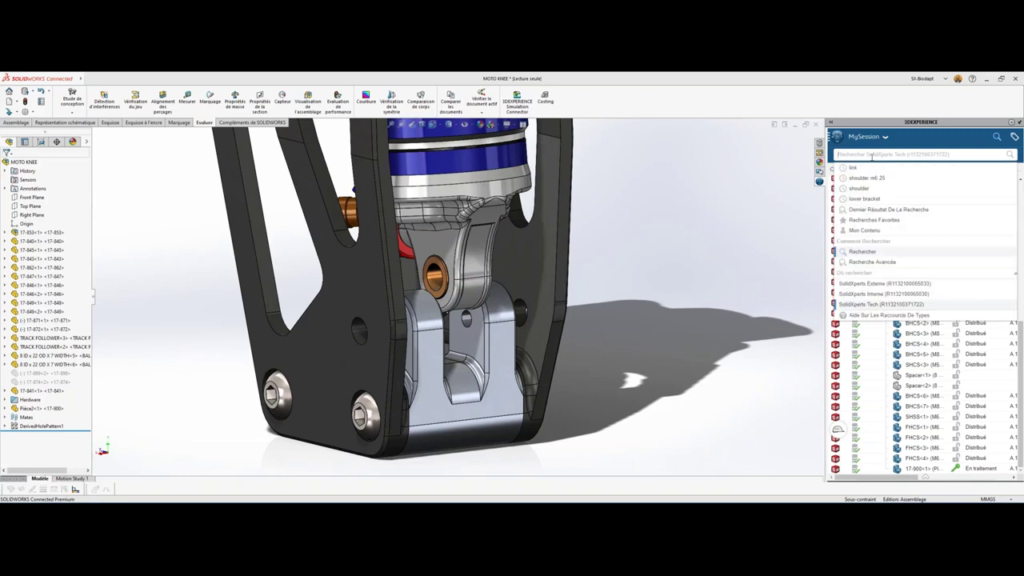
pyautogui.write('shoulder m6 25')
pyautogui.press('Return')
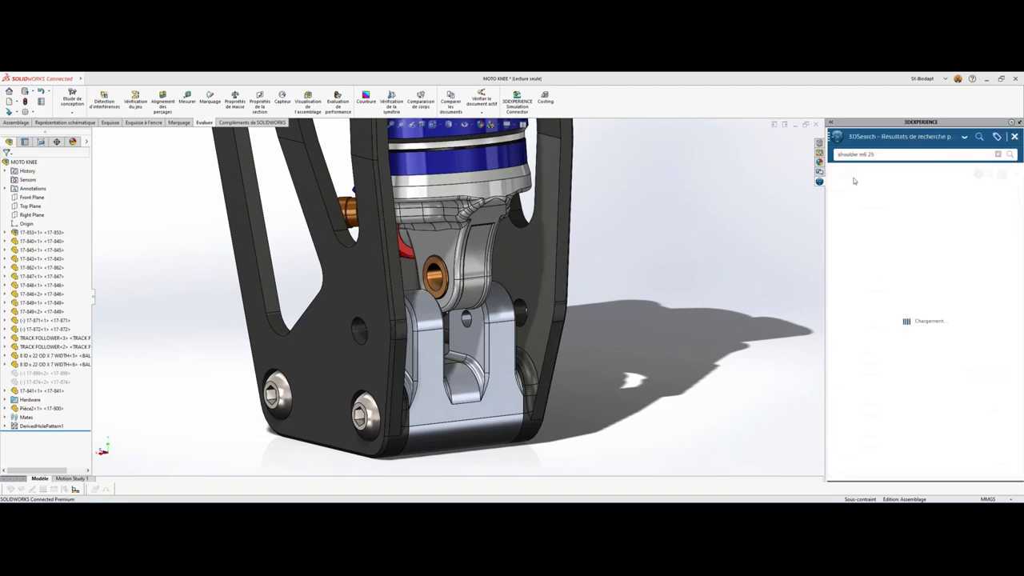
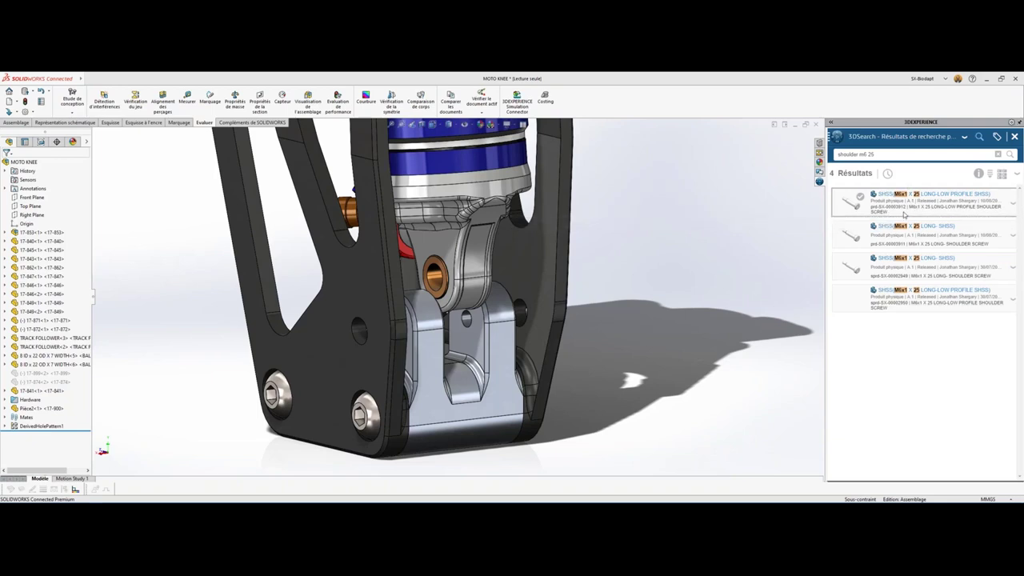
# Insert the M6x1 X 25 shoulder screw from the search results into the hole by the bushing.
pyautogui.click(895, 208)
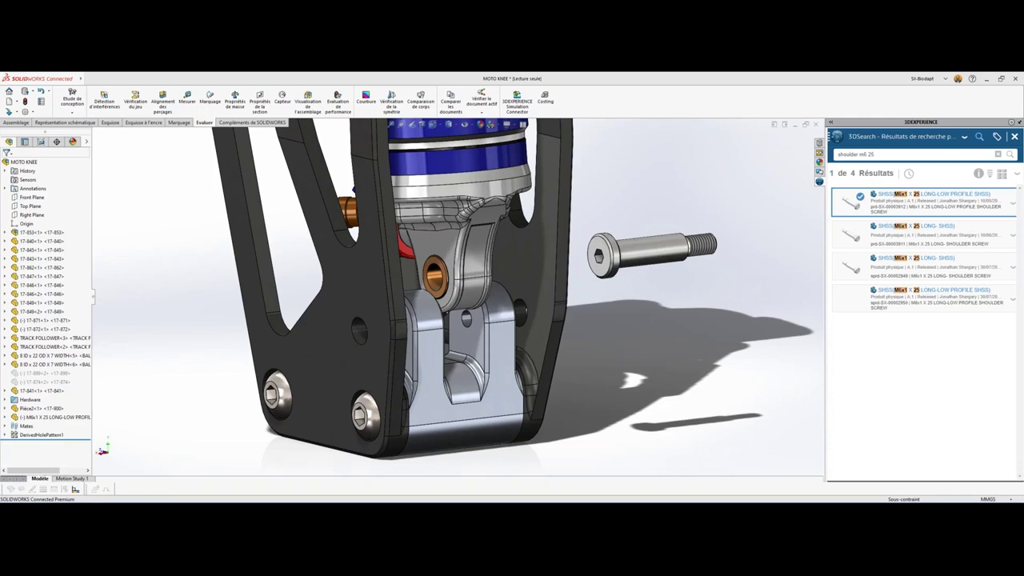
pyautogui.click(682, 246)
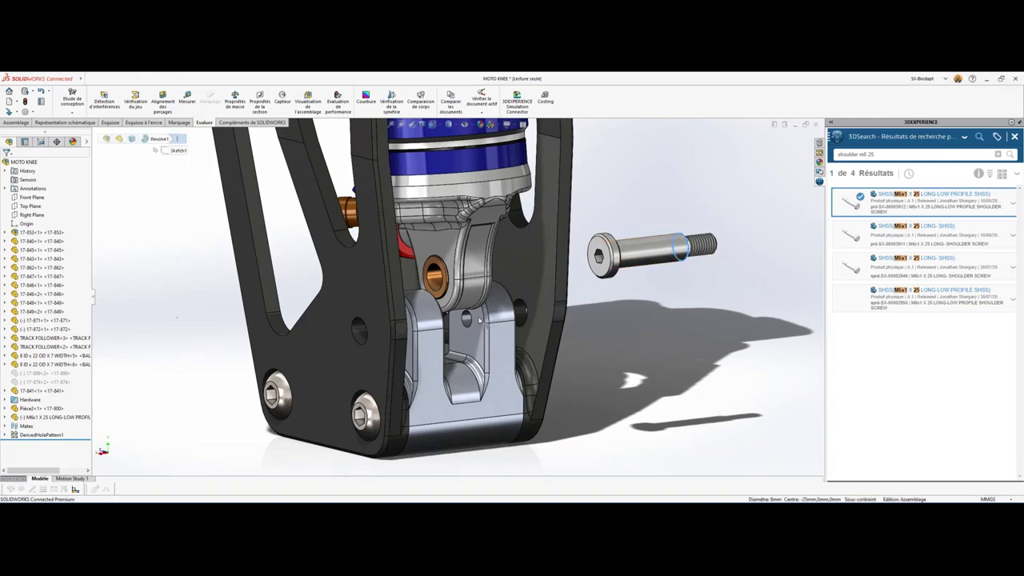
pyautogui.click(472, 320)
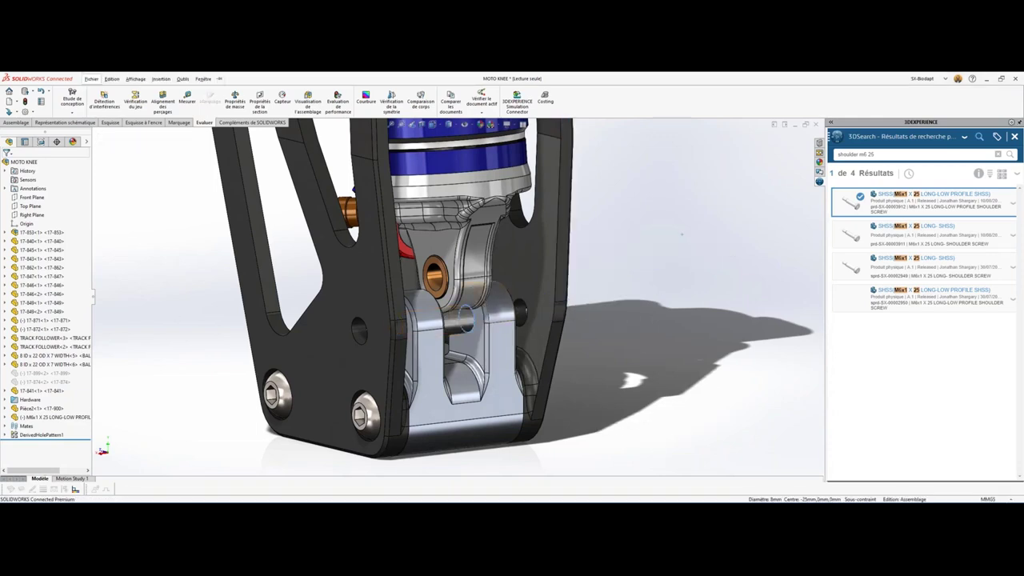
# Mate the screw concentric with the hidden hole, then show the MySession parts list.
pyautogui.click(436, 277)
pyautogui.click(450, 326)
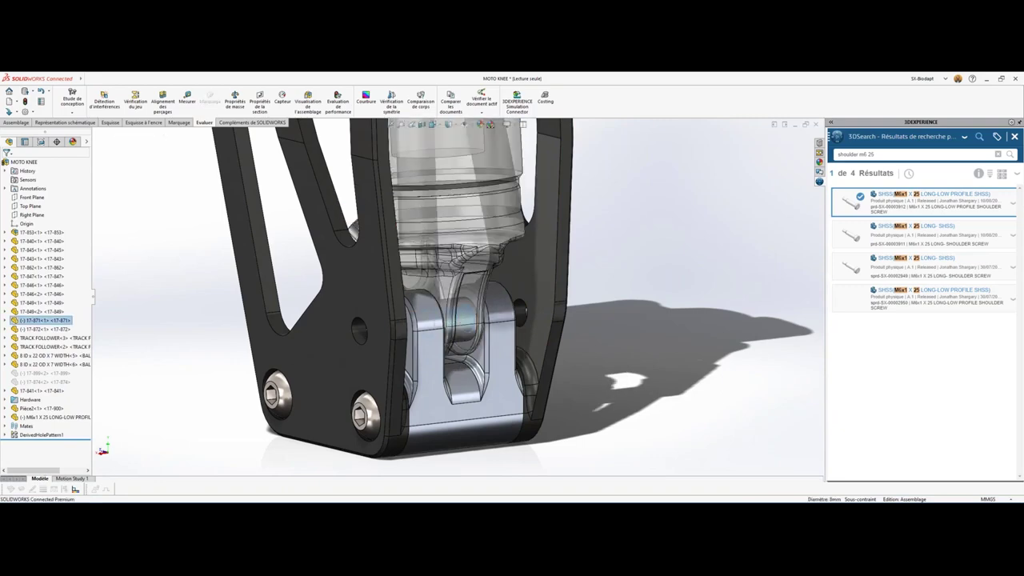
pyautogui.click(459, 316)
pyautogui.click(549, 335)
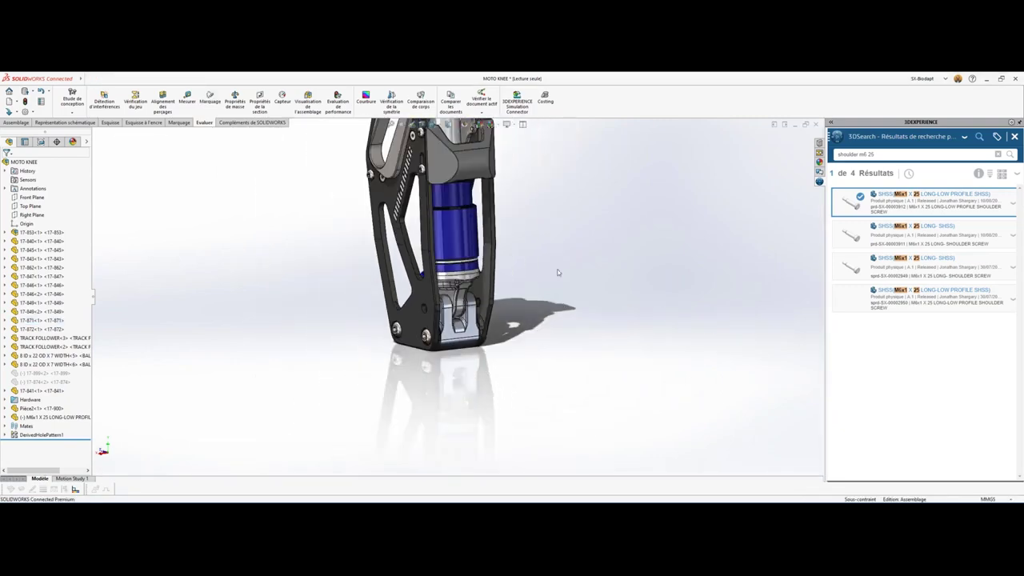
pyautogui.moveTo(560, 272)
pyautogui.mouseDown(button='middle')
pyautogui.moveTo(558, 382)
pyautogui.moveTo(560, 361)
pyautogui.mouseUp(button='middle')
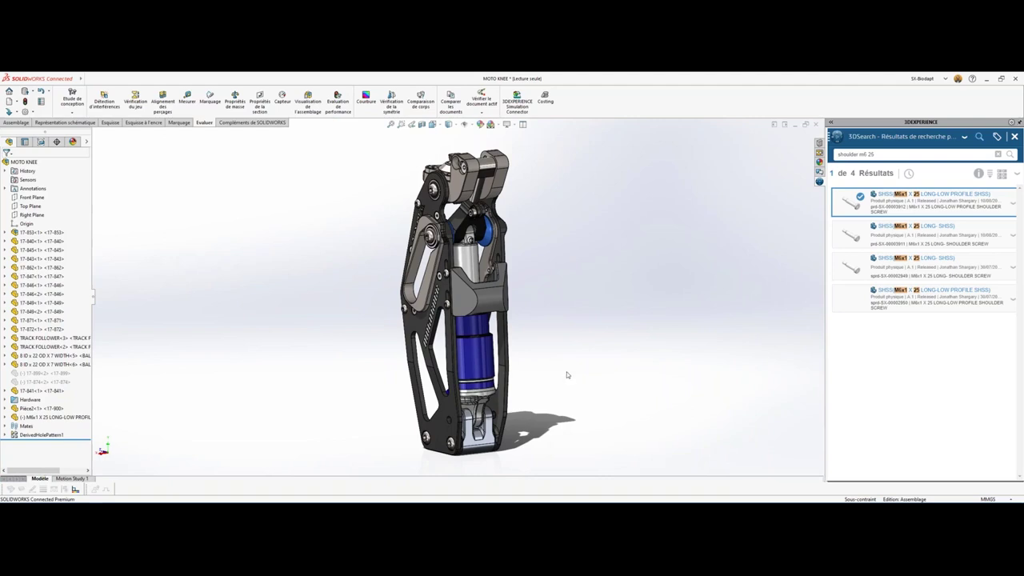
pyautogui.click(1014, 137)
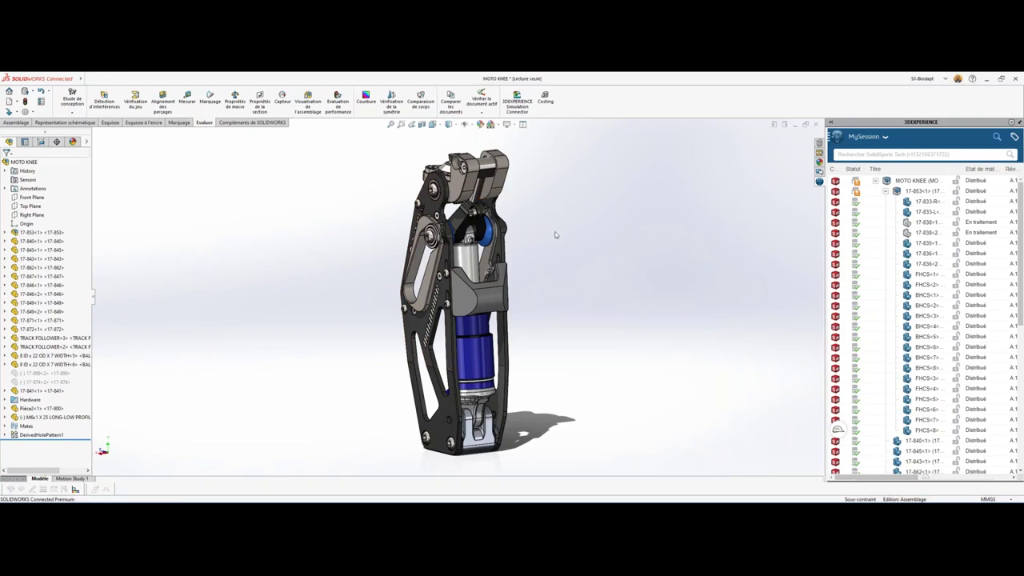
# Switch to the right view and zoom in on the bolt atop the 17-840 link.
pyautogui.moveTo(554, 232); pyautogui.dragTo(579, 236, button='right')
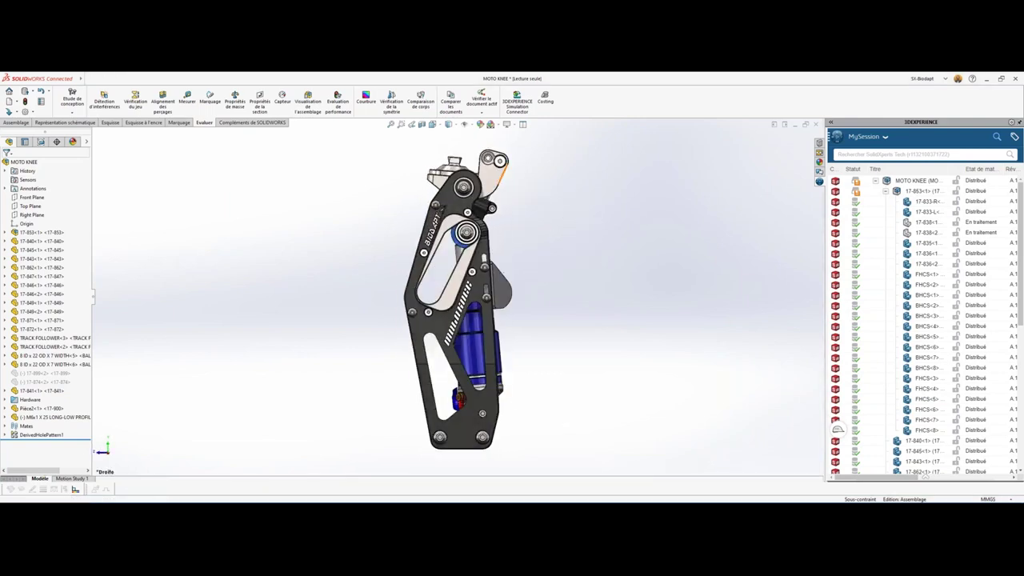
pyautogui.click(499, 186)
pyautogui.moveTo(502, 189)
pyautogui.mouseDown()
pyautogui.moveTo(496, 170)
pyautogui.moveTo(505, 193)
pyautogui.moveTo(511, 181)
pyautogui.mouseUp()
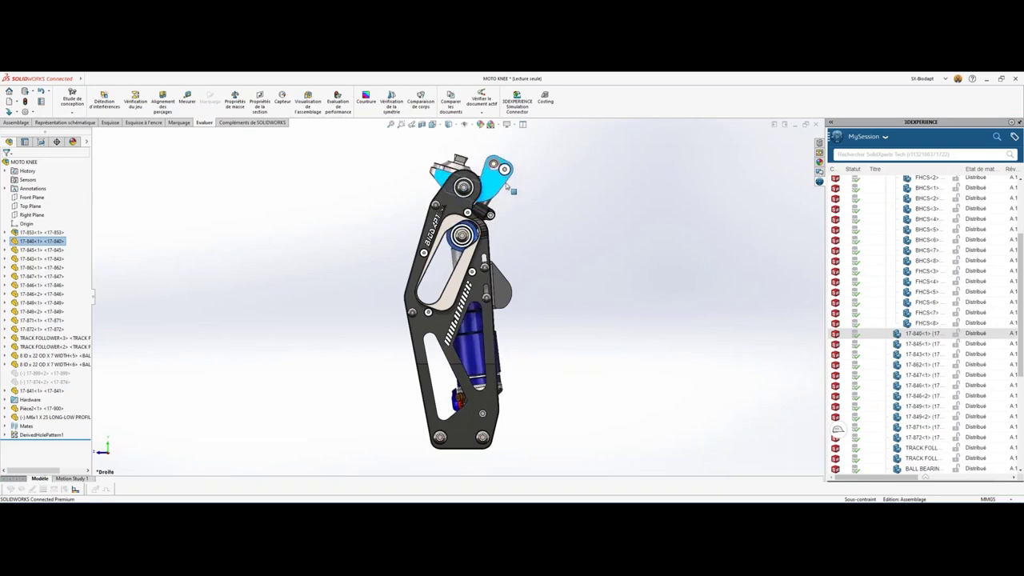
pyautogui.moveTo(512, 181); pyautogui.dragTo(504, 183, button='middle')
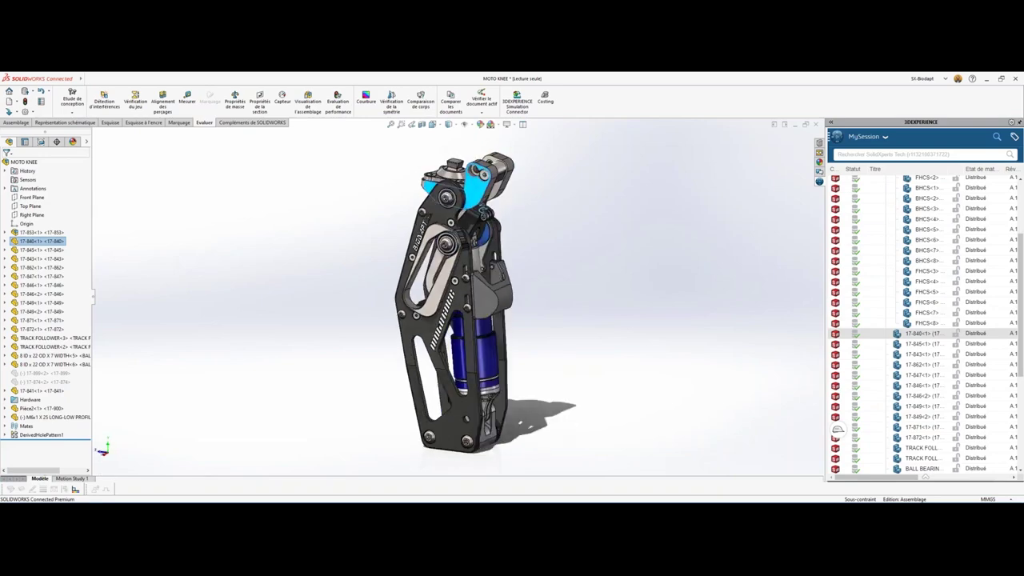
pyautogui.scroll(-8, 480, 184)
# Replace Face<2> in the bolt's concentric mate with the bracket hole face.
pyautogui.click(469, 196)
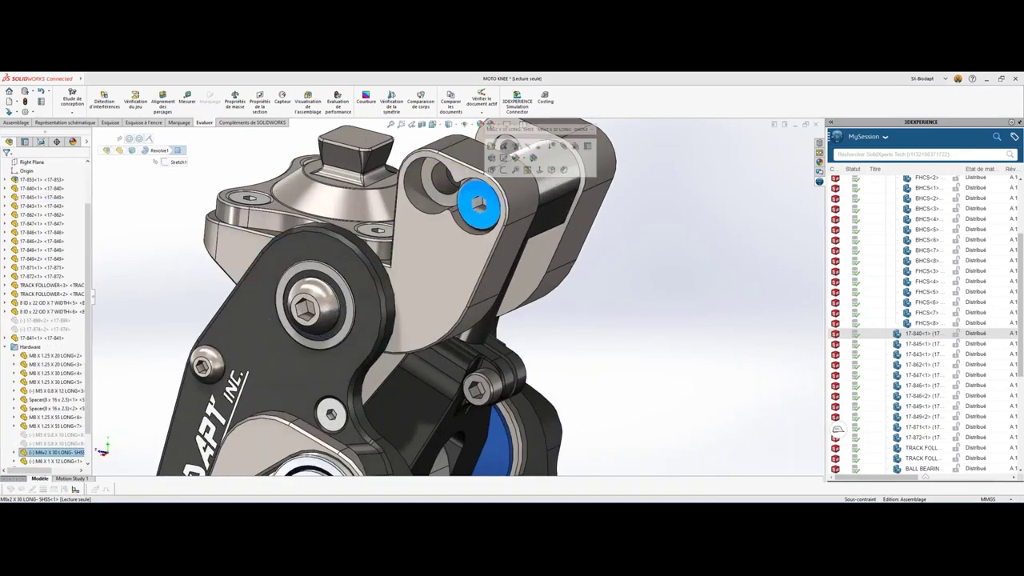
pyautogui.press('d')
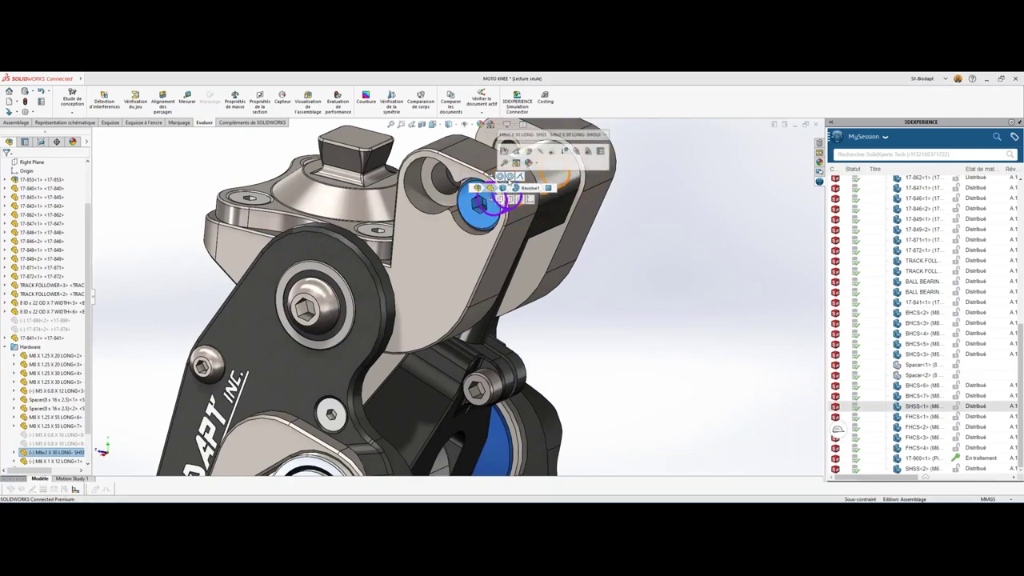
pyautogui.click(524, 187)
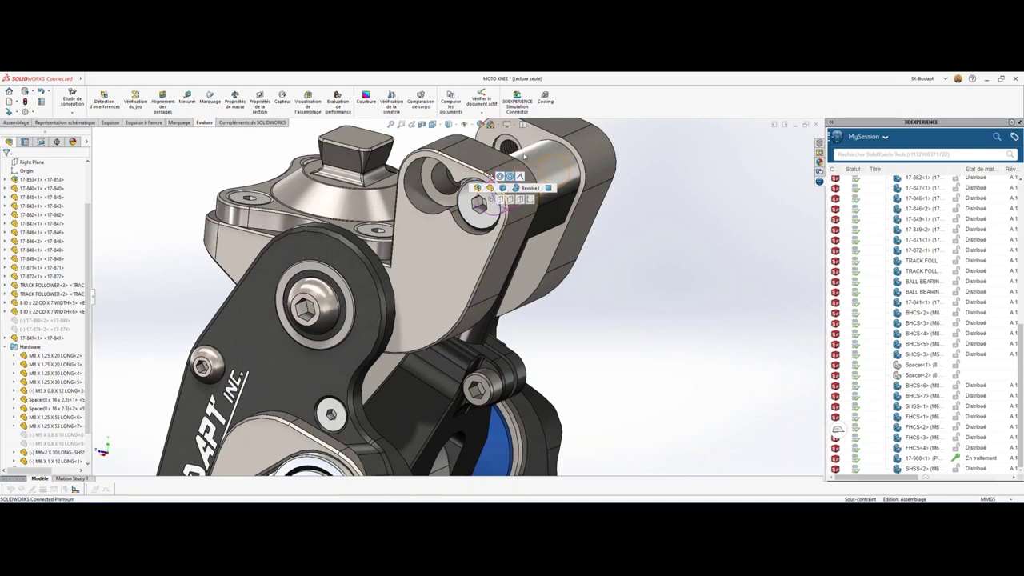
pyautogui.click(490, 174)
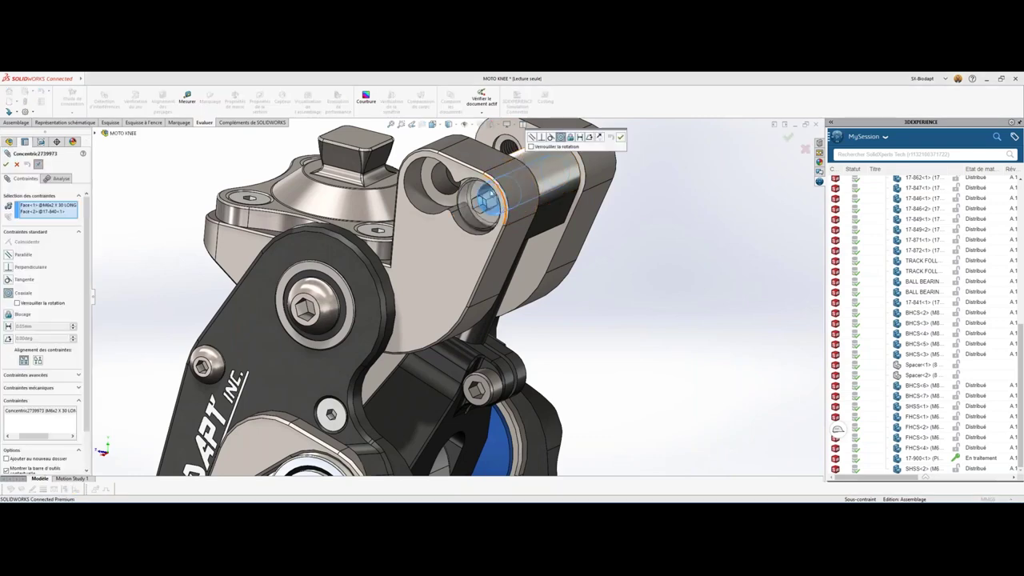
pyautogui.click(485, 192)
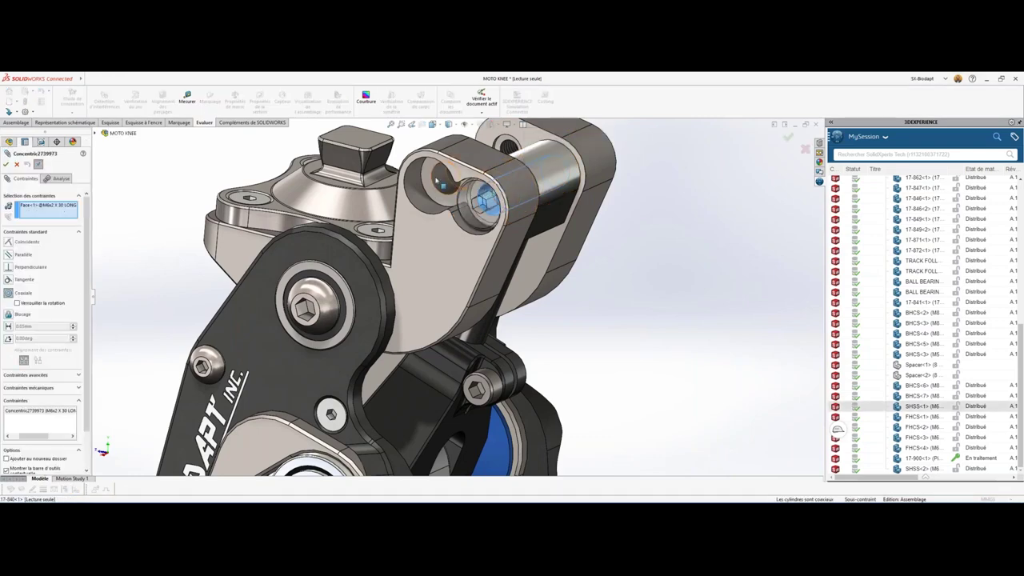
pyautogui.click(441, 185)
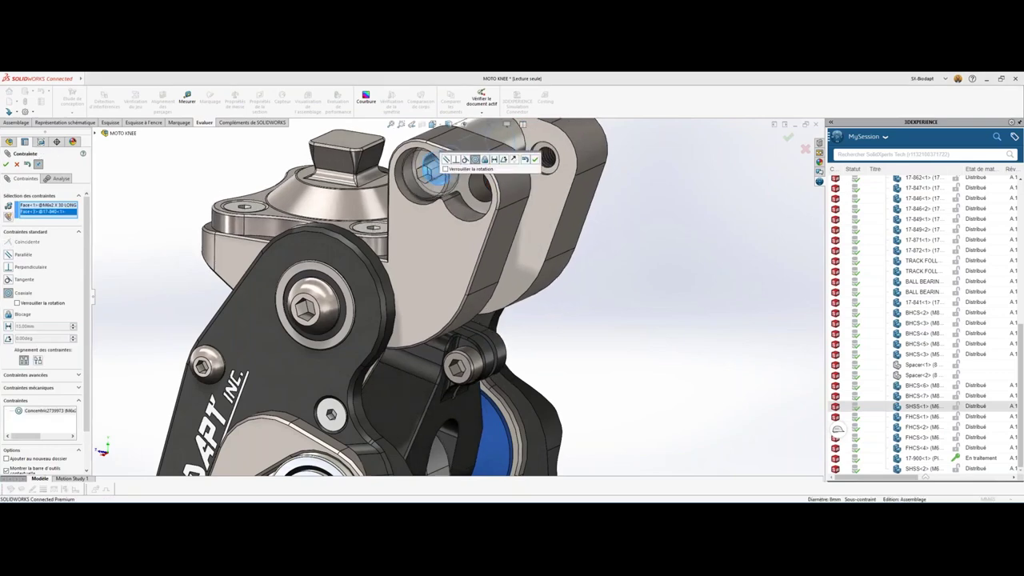
pyautogui.click(535, 160)
pyautogui.click(7, 164)
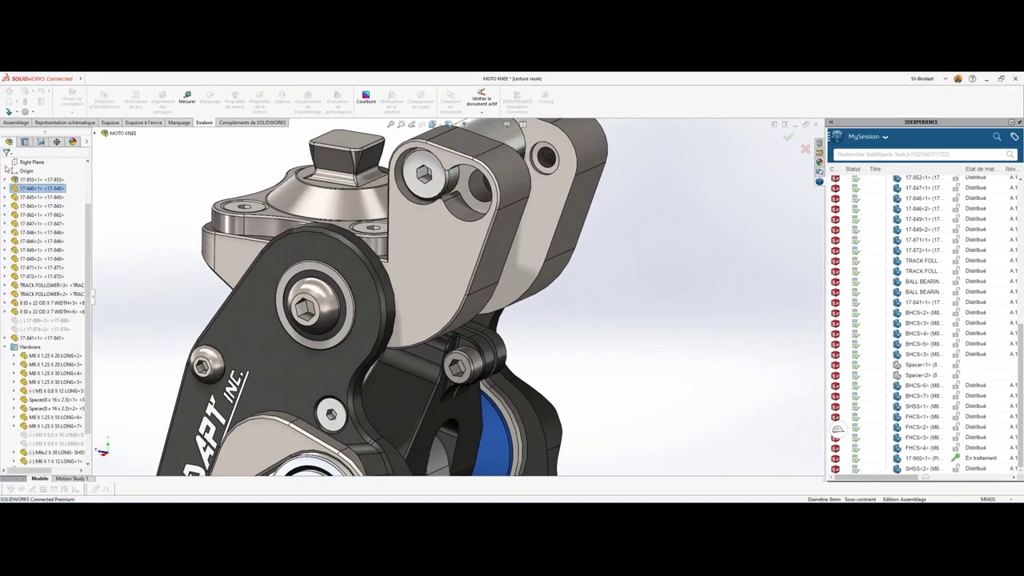
pyautogui.scroll(5, 455, 209)
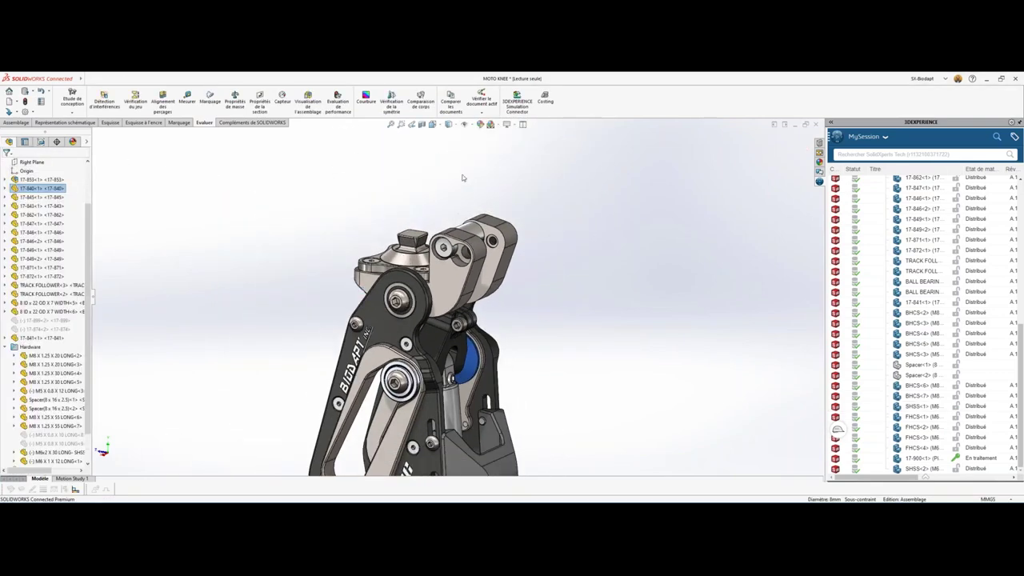
# Show the knee as a section view and swing the linkage through its range.
pyautogui.press('s')
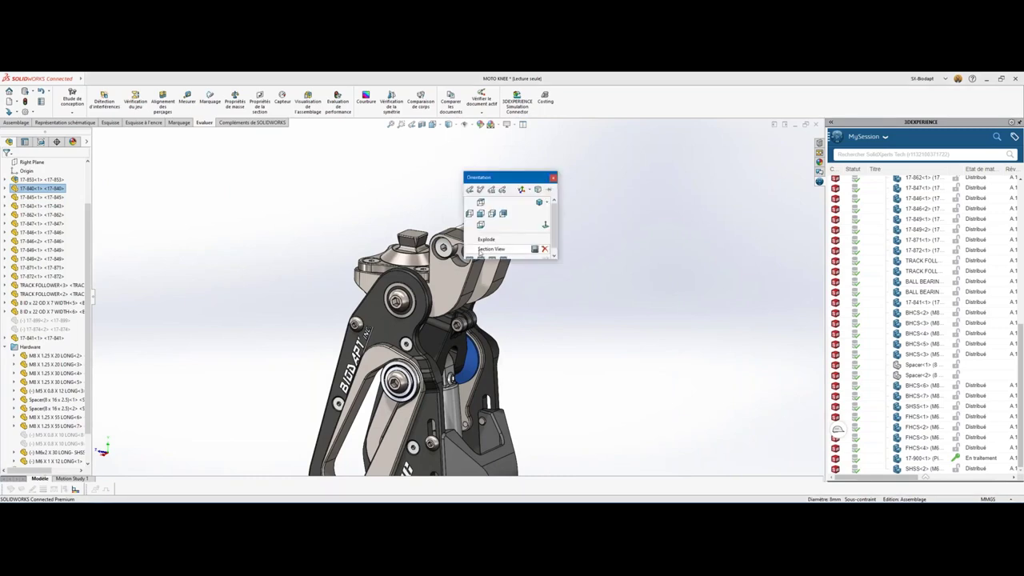
pyautogui.click(480, 249)
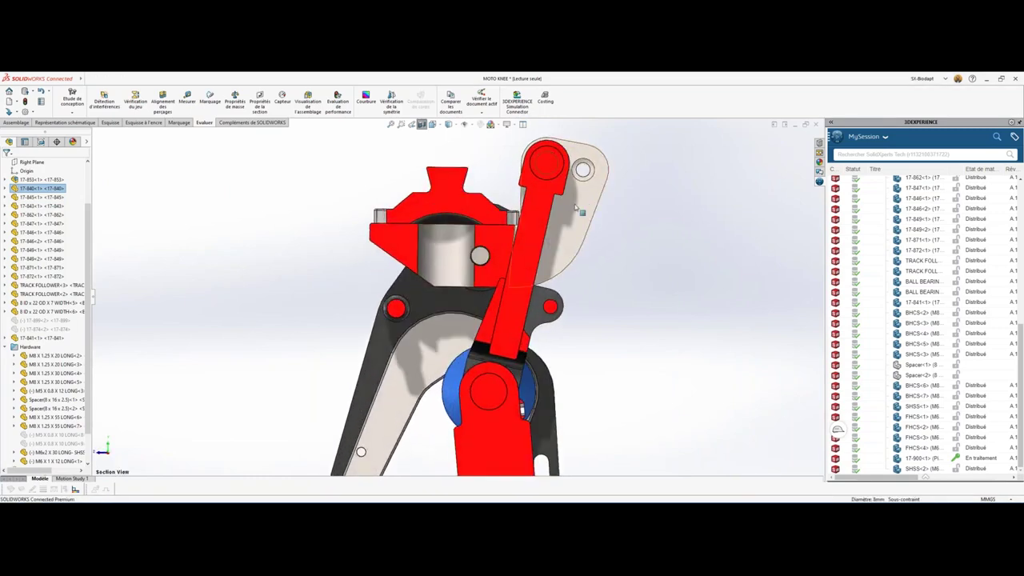
pyautogui.moveTo(582, 168)
pyautogui.mouseDown()
pyautogui.moveTo(599, 195)
pyautogui.moveTo(586, 217)
pyautogui.mouseUp()
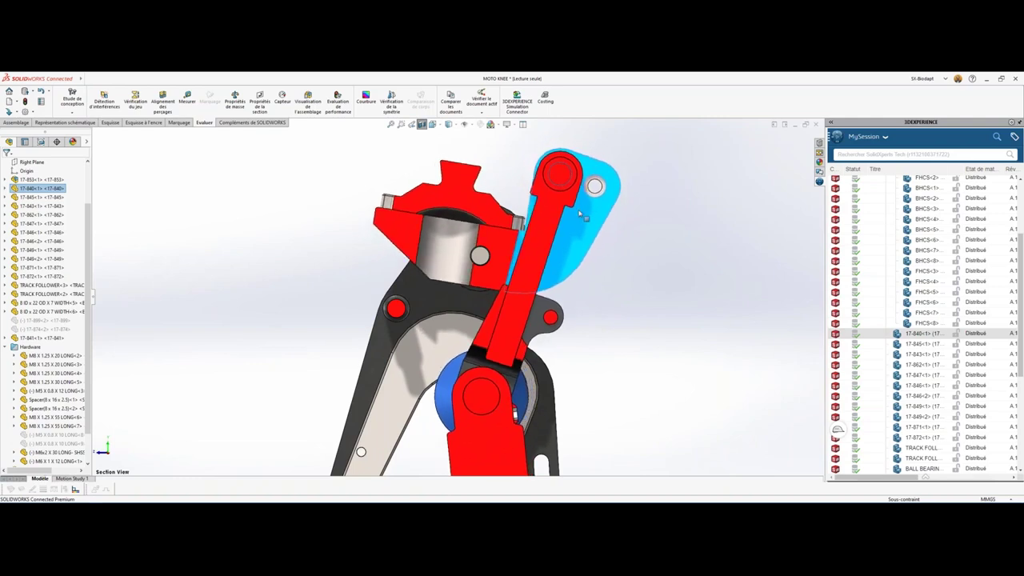
pyautogui.moveTo(588, 219)
pyautogui.mouseDown()
pyautogui.moveTo(583, 231)
pyautogui.moveTo(578, 216)
pyautogui.mouseUp()
pyautogui.moveTo(573, 200); pyautogui.dragTo(592, 264)
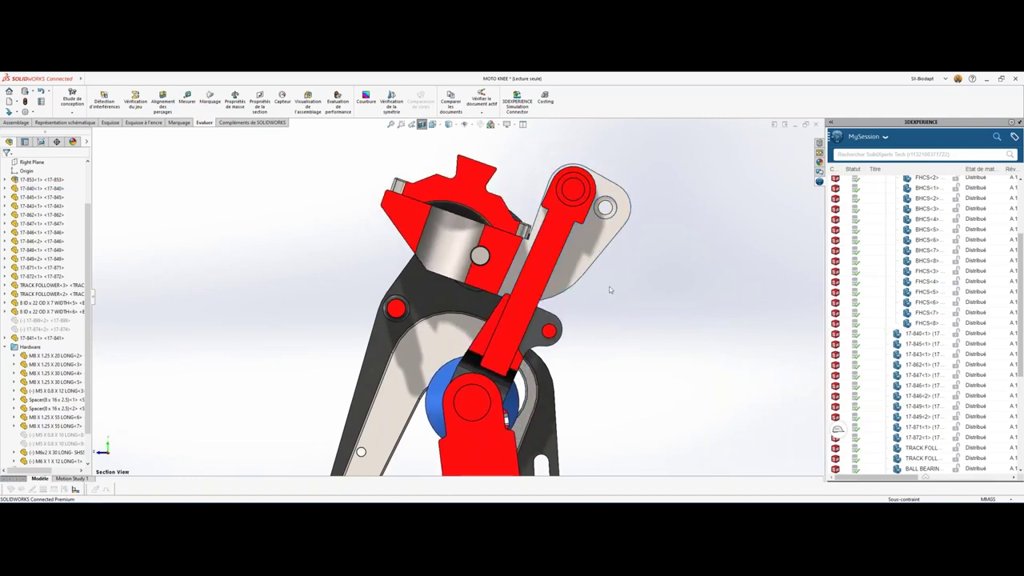
pyautogui.moveTo(603, 288); pyautogui.dragTo(496, 279, button='middle')
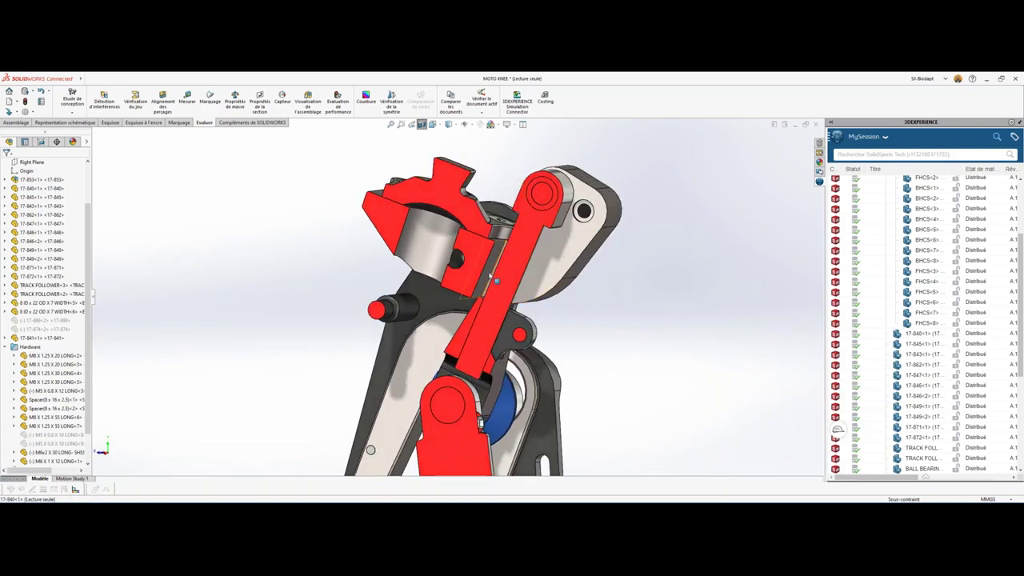
# Change the rocker plate's D2@Sketch5 angle from 5.00deg to 12deg and rebuild.
pyautogui.click(616, 228)
pyautogui.doubleClick(471, 324)
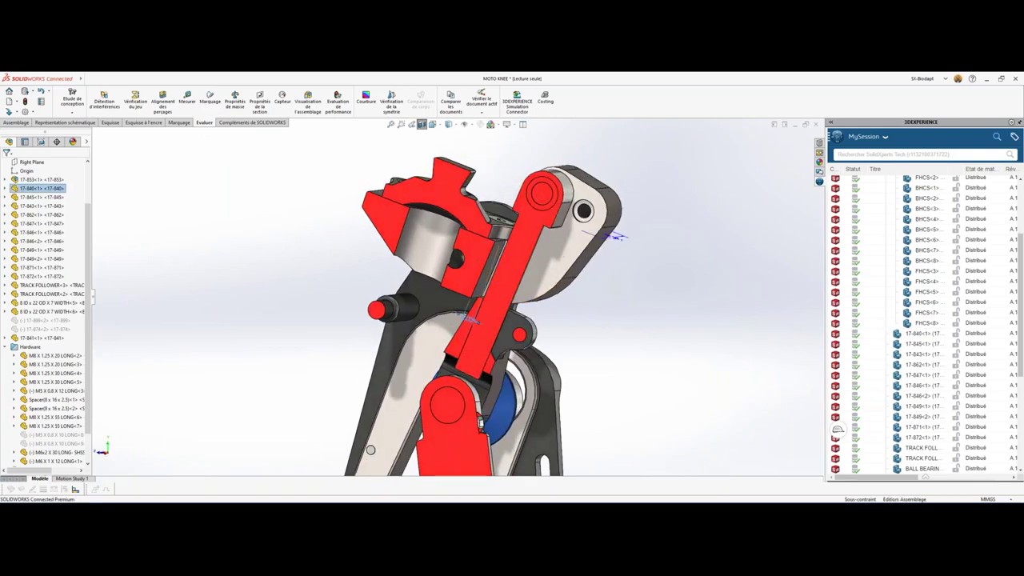
pyautogui.write('12')
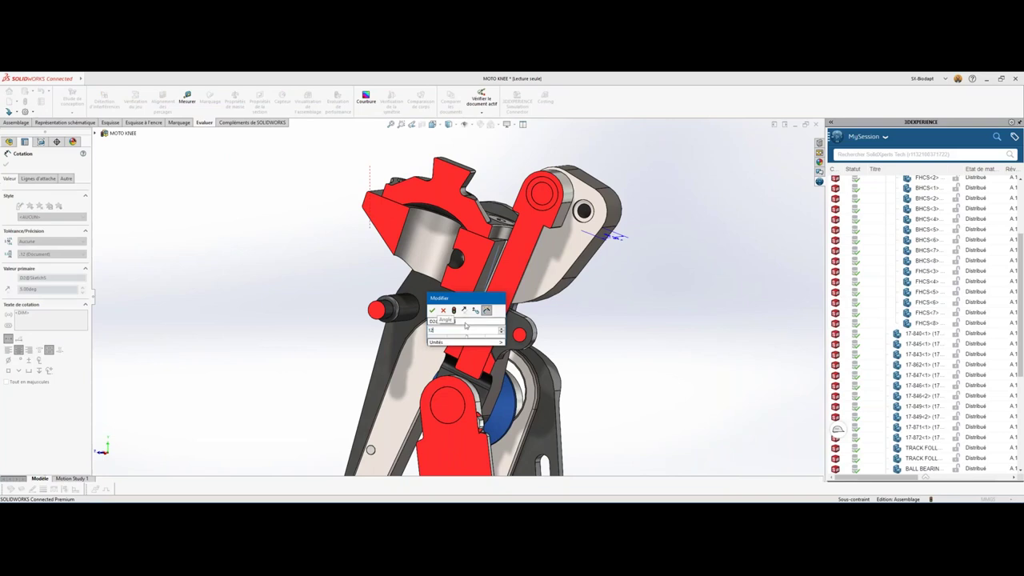
pyautogui.click(454, 310)
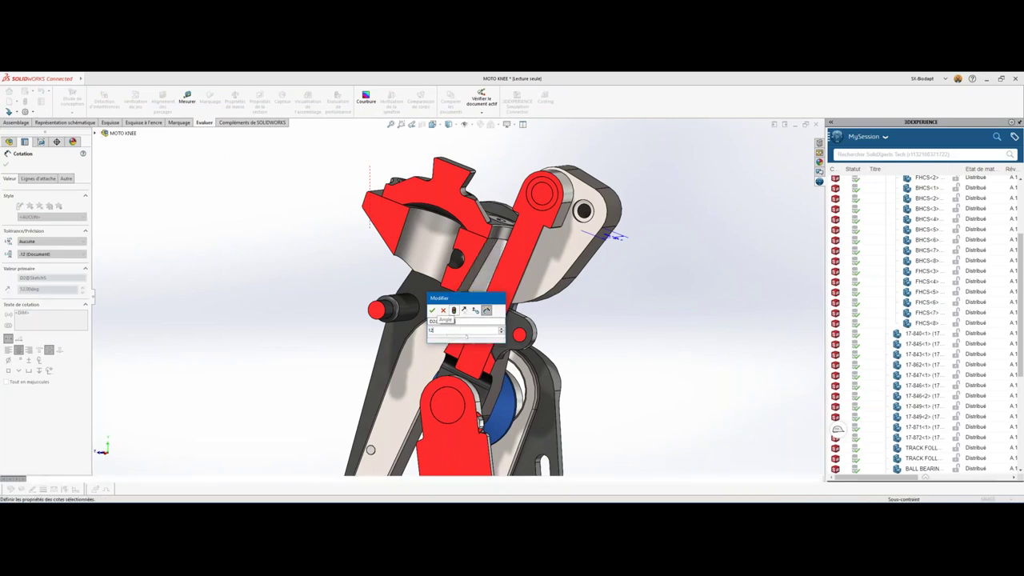
pyautogui.click(433, 311)
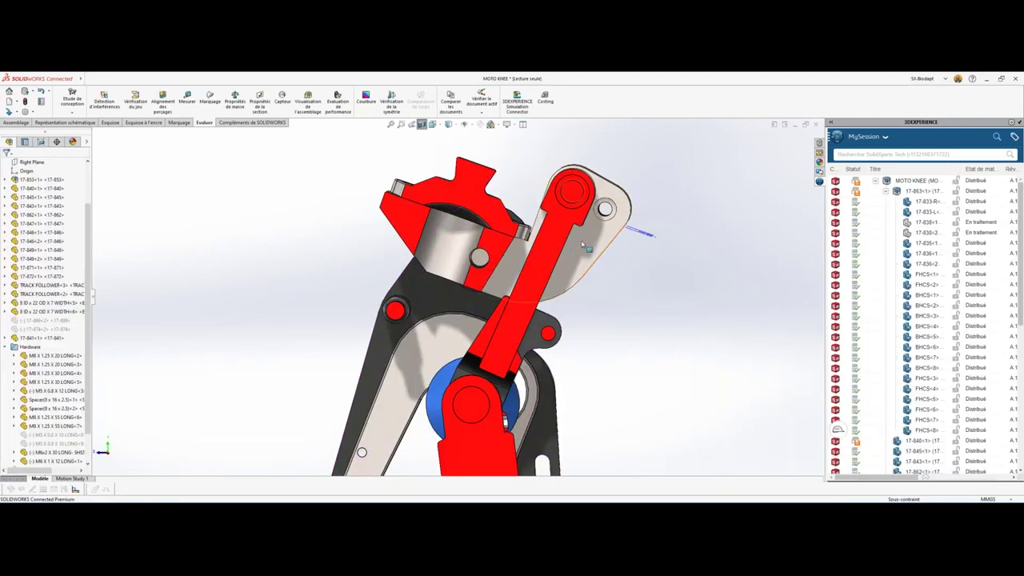
# Test the new linkage pose, then turn off the section view to show the full knee.
pyautogui.moveTo(596, 220)
pyautogui.mouseDown()
pyautogui.moveTo(569, 203)
pyautogui.moveTo(592, 262)
pyautogui.moveTo(561, 210)
pyautogui.moveTo(582, 251)
pyautogui.mouseUp()
pyautogui.click(624, 334)
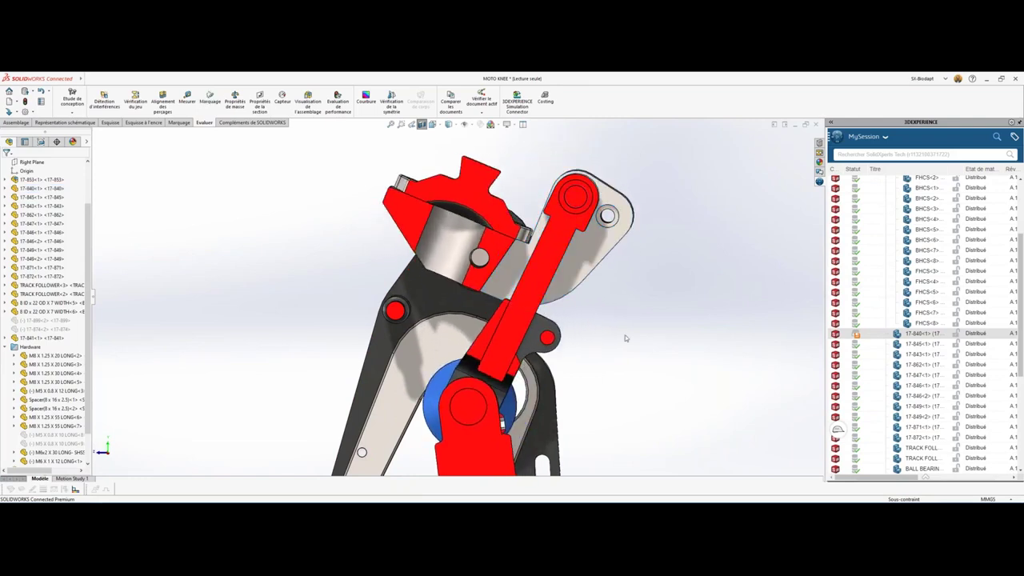
pyautogui.click(421, 124)
pyautogui.moveTo(619, 331); pyautogui.dragTo(645, 279, button='middle')
# In trimetric view, choose Enregistrer on the MOTO KNEE entry in the MySession tree.
pyautogui.hotkey('ctrl', '7')
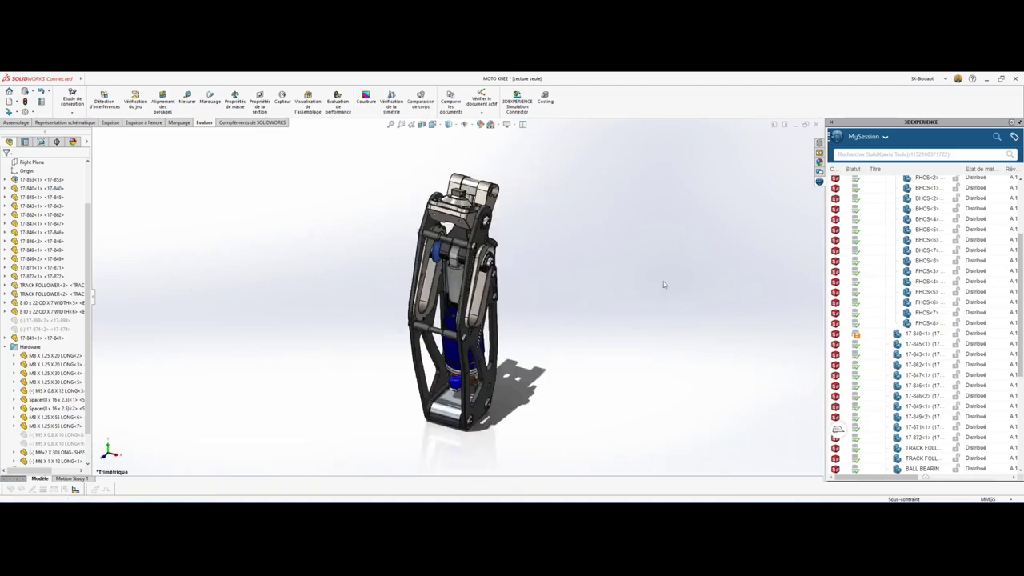
pyautogui.scroll(3, 891, 251)
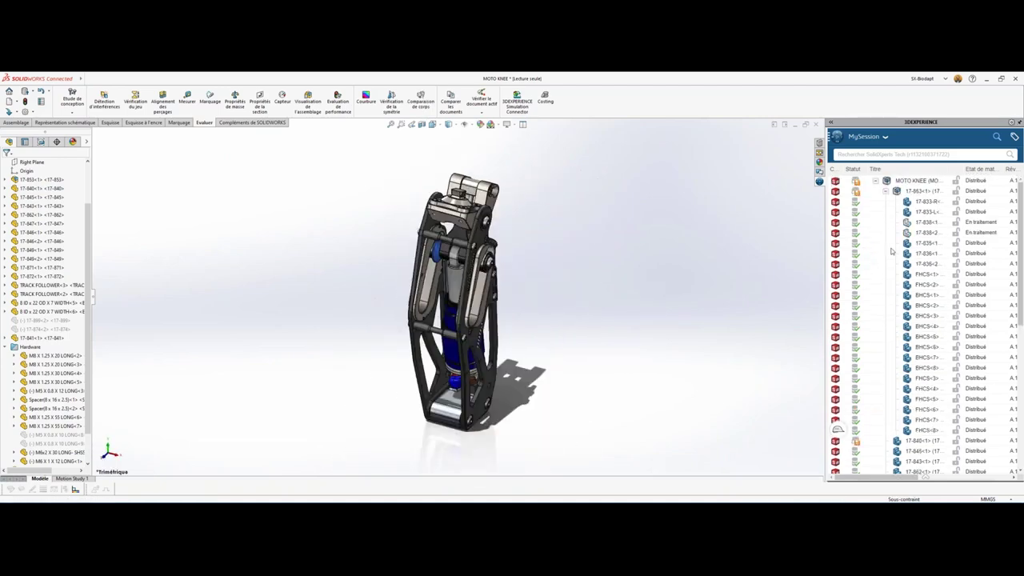
pyautogui.rightClick(898, 183)
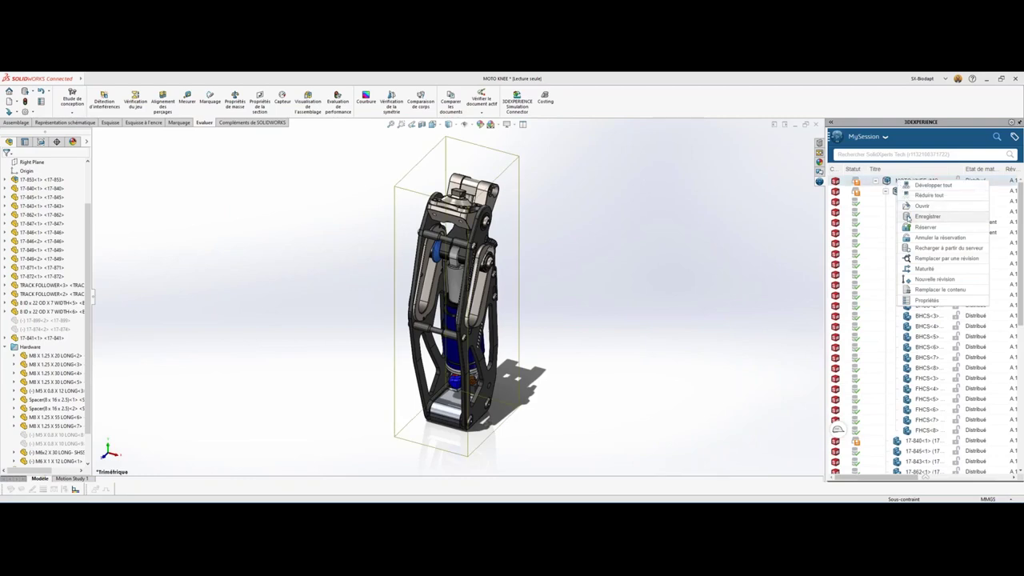
pyautogui.click(924, 217)
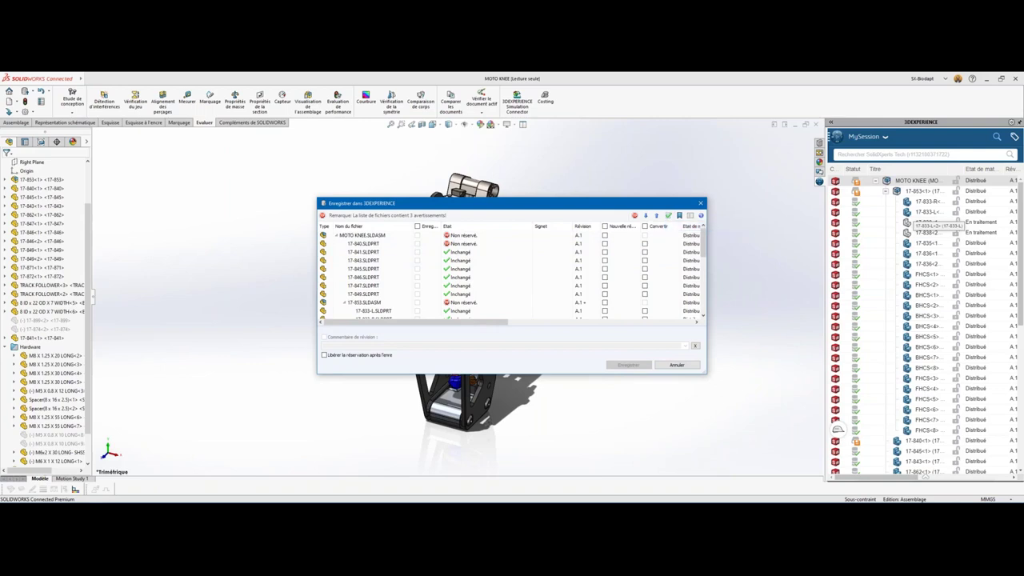
# Dismiss the warning and mark MOTO KNEE, 17-840 and 17-853 for saving as new revisions.
pyautogui.click(665, 236)
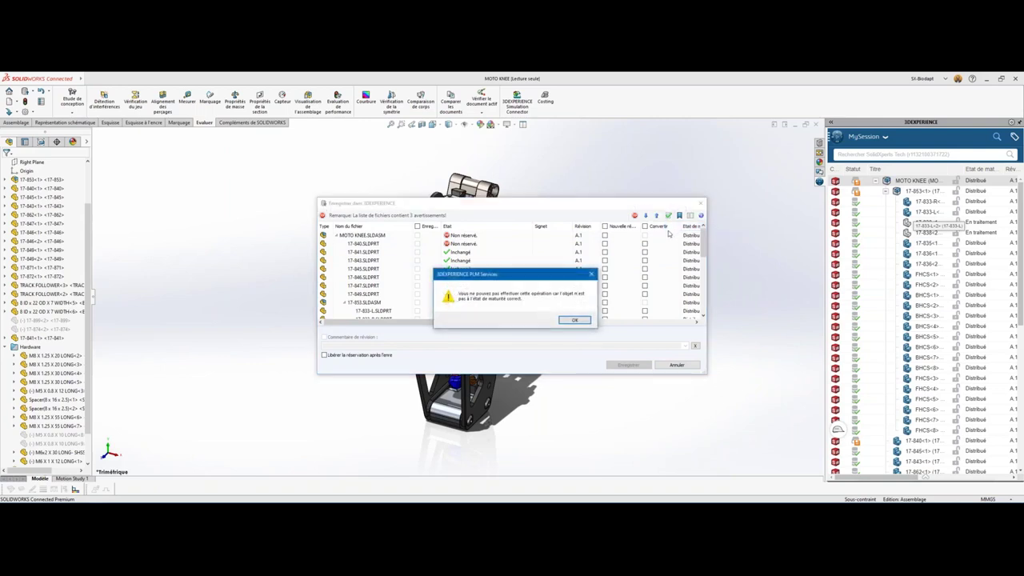
pyautogui.click(577, 321)
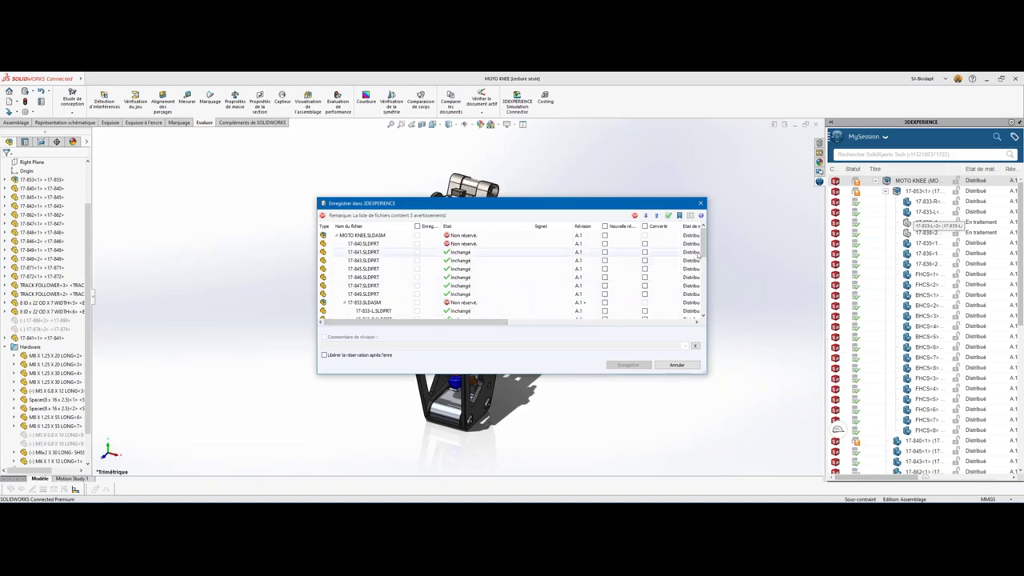
pyautogui.moveTo(705, 240); pyautogui.dragTo(753, 240)
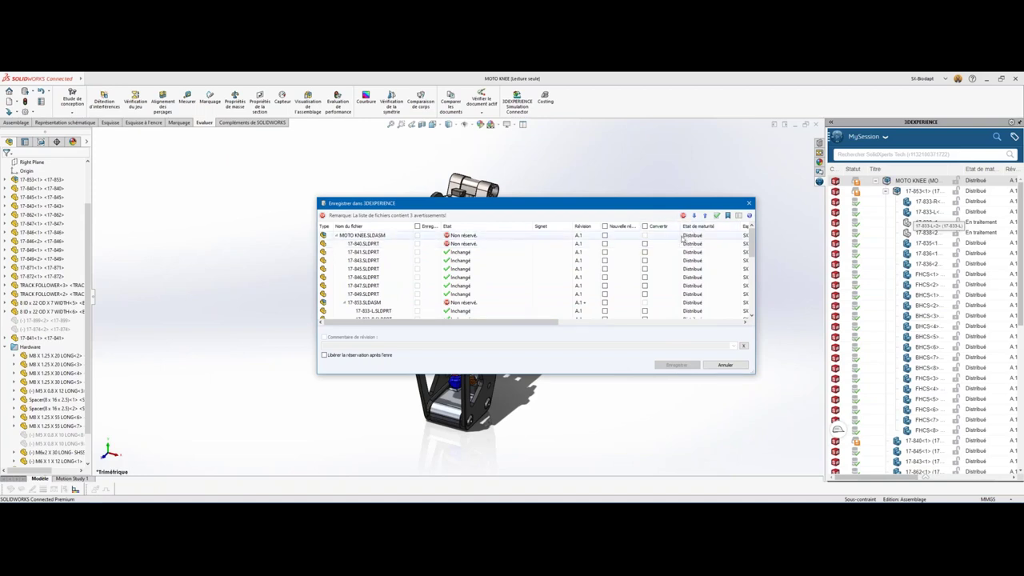
pyautogui.click(604, 237)
pyautogui.click(605, 243)
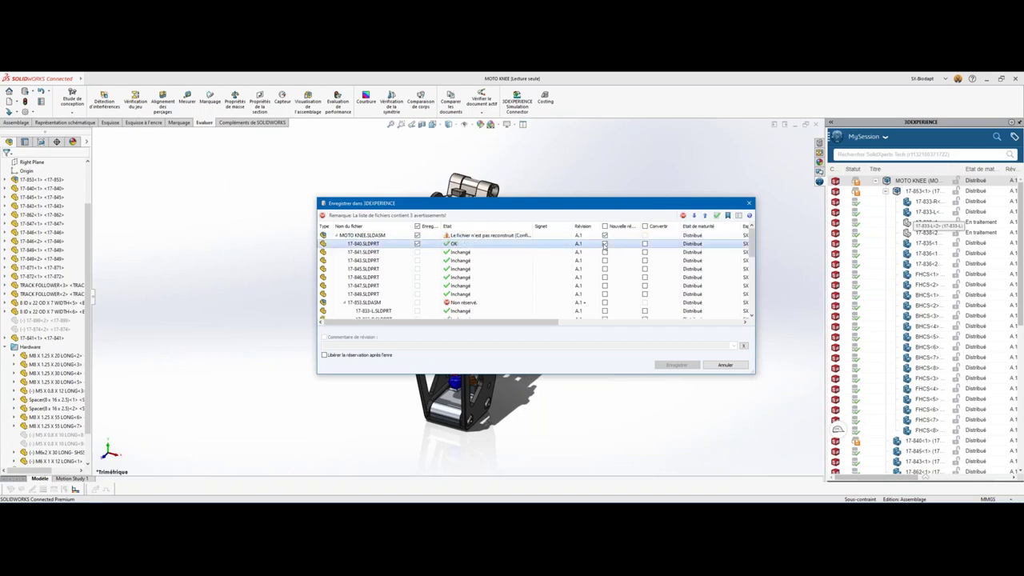
pyautogui.click(605, 302)
pyautogui.scroll(-3, 605, 305)
pyautogui.scroll(-3, 605, 305)
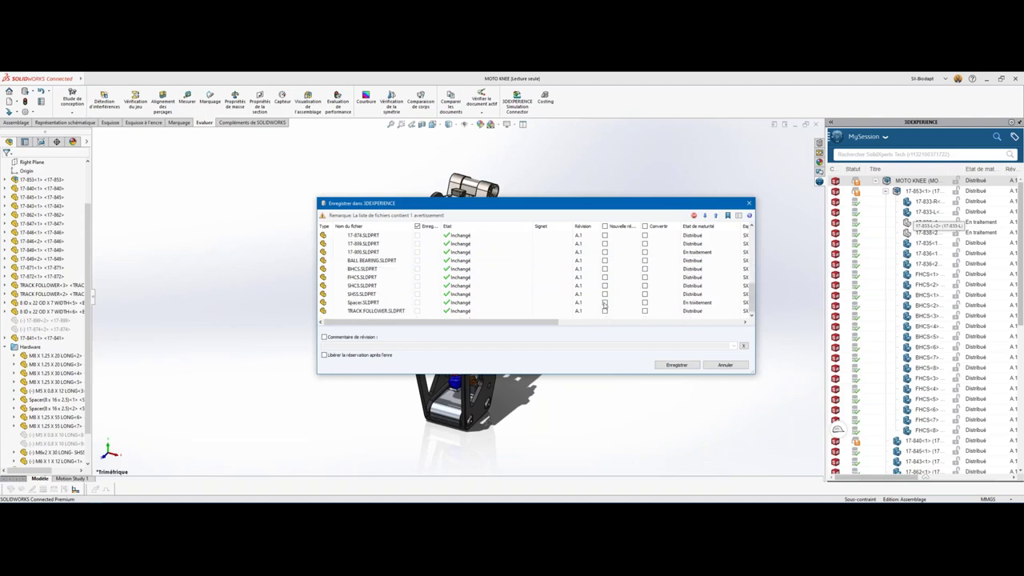
pyautogui.scroll(5, 605, 305)
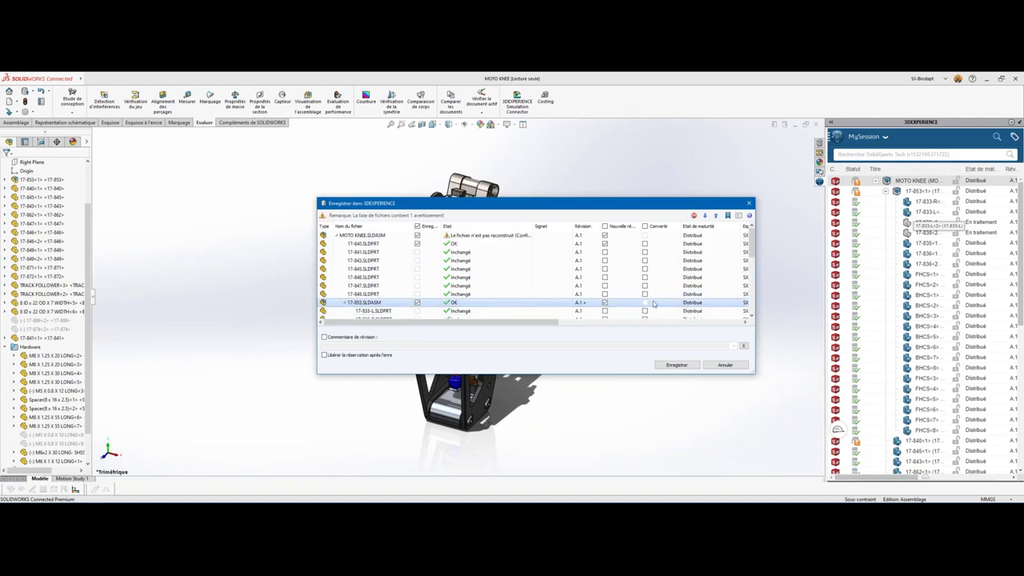
# Add the revision comment 'Nouveau Lower Bracket', tick Libérer la réservation and save.
pyautogui.click(324, 338)
pyautogui.click(324, 337)
pyautogui.write('s')
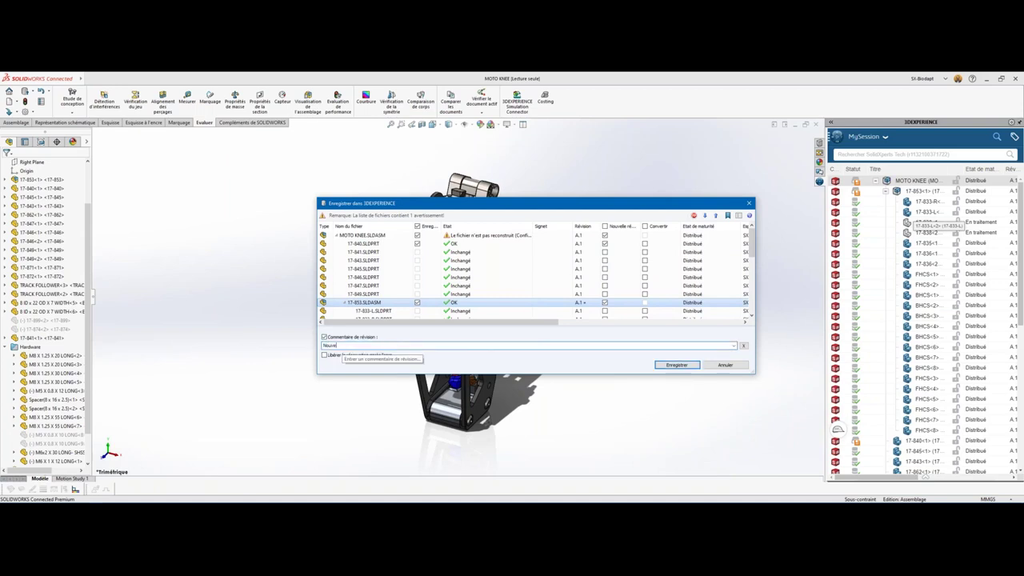
pyautogui.write('au Lower Bracket')
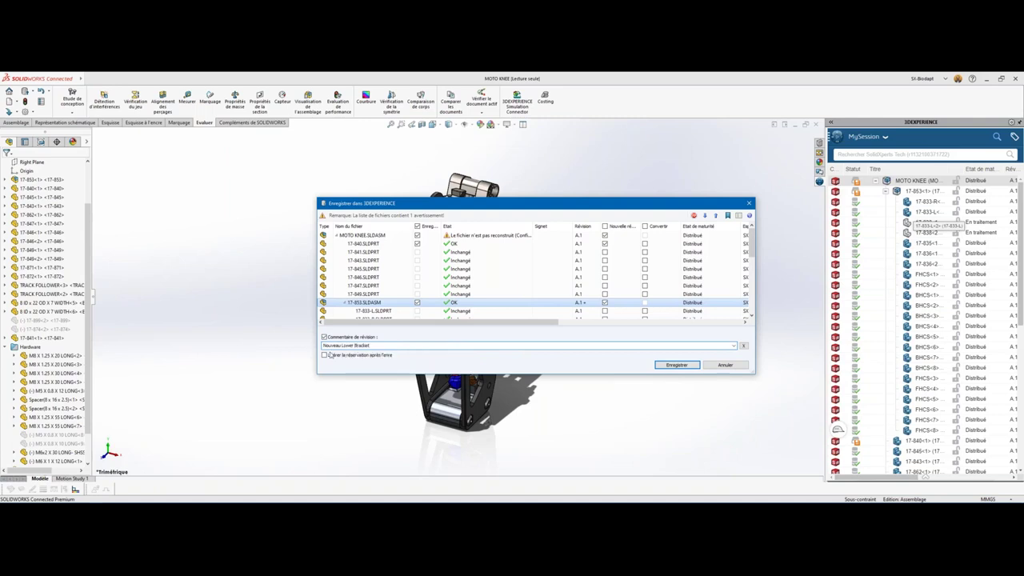
pyautogui.click(325, 356)
pyautogui.click(666, 366)
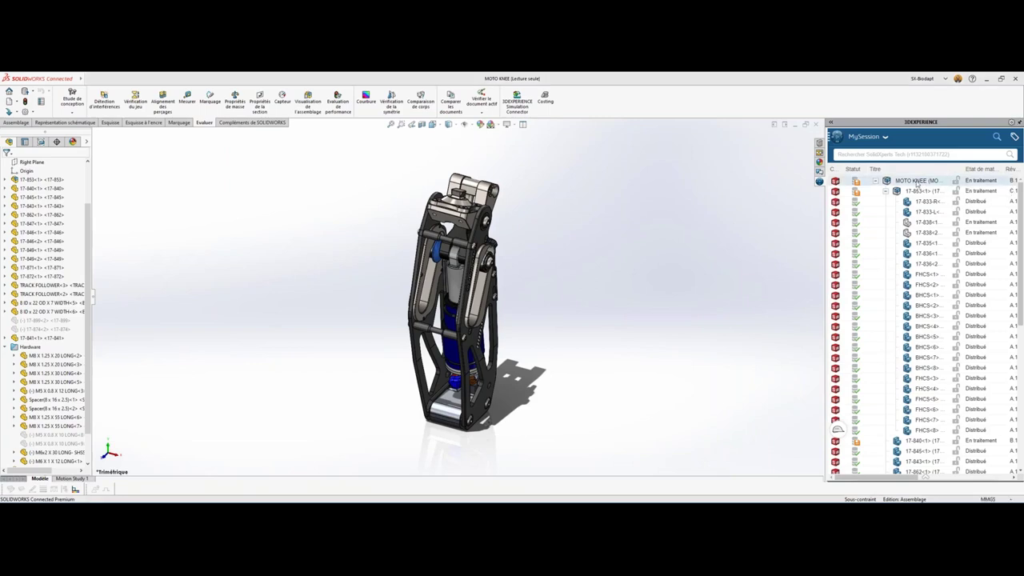
# Check the Maturité states of MOTO KNEE and cancel without changes.
pyautogui.rightClick(918, 182)
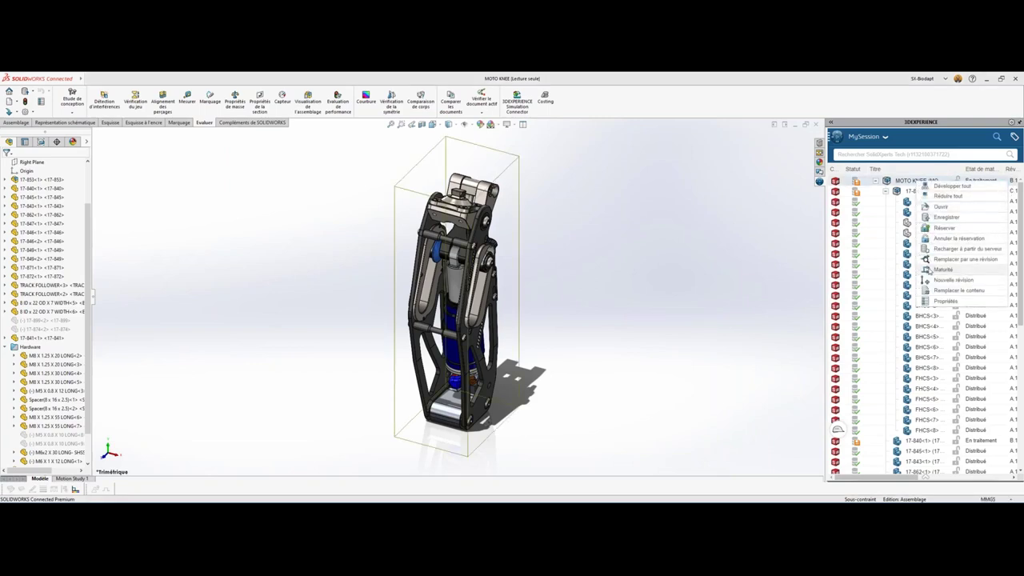
pyautogui.click(926, 270)
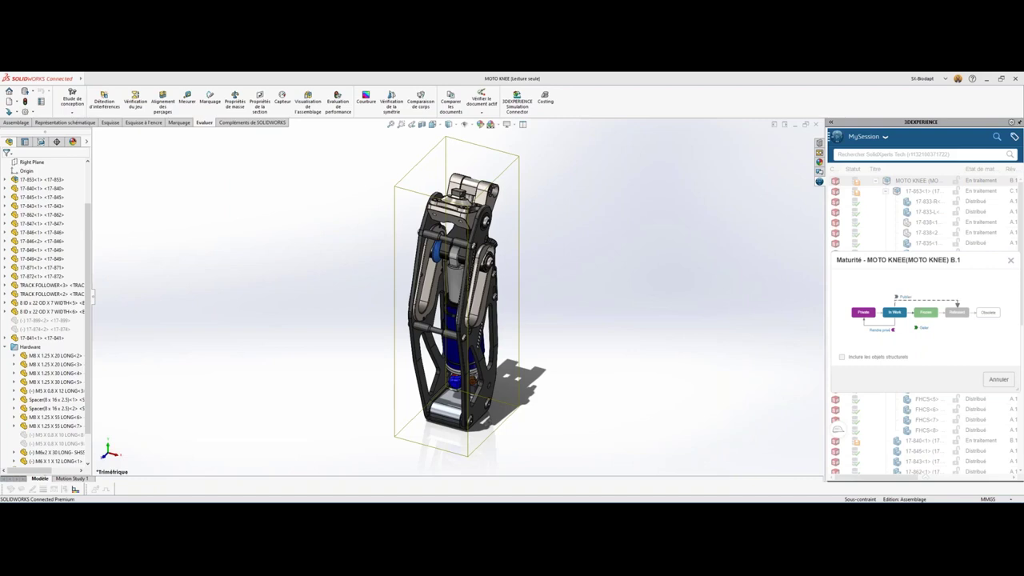
pyautogui.click(1010, 262)
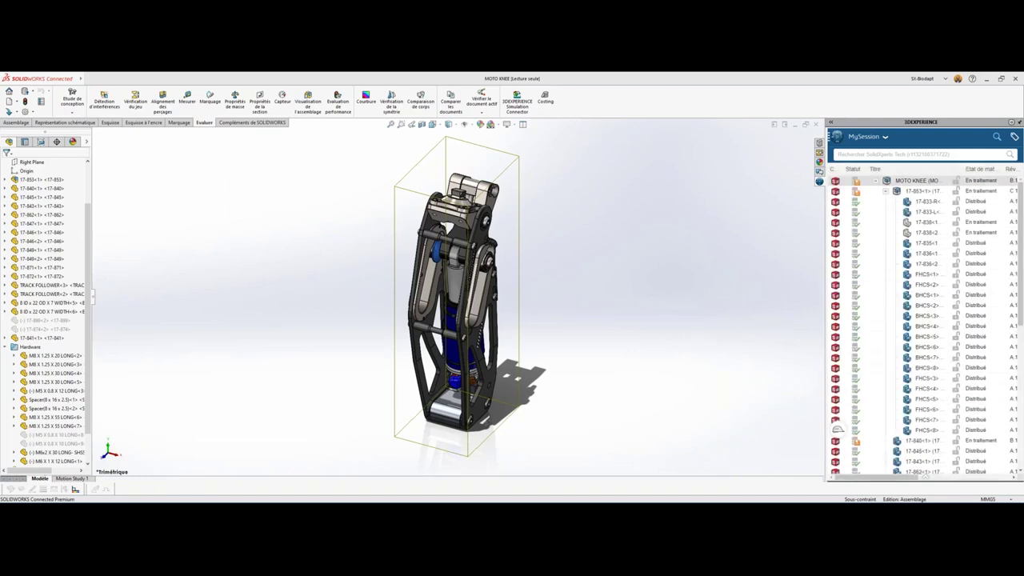
pyautogui.click(641, 258)
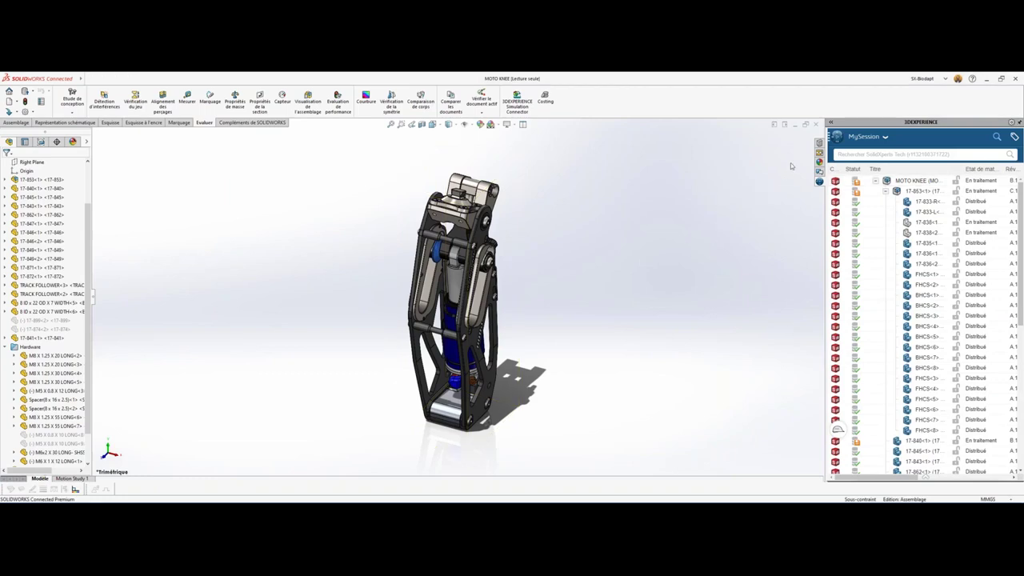
# Switch to the MOTO KNEE AND VF2 FOOT assembly, then over to PowerPoint.
pyautogui.hotkey('ctrl', 'Tab')
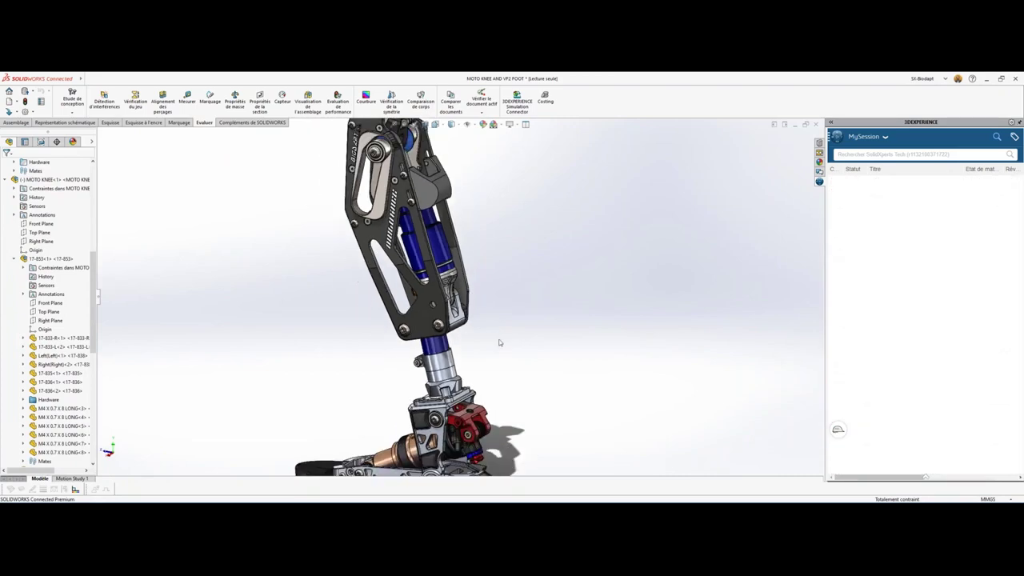
pyautogui.moveTo(499, 342); pyautogui.dragTo(541, 299, button='right')
pyautogui.hotkey('alt', 'Tab')
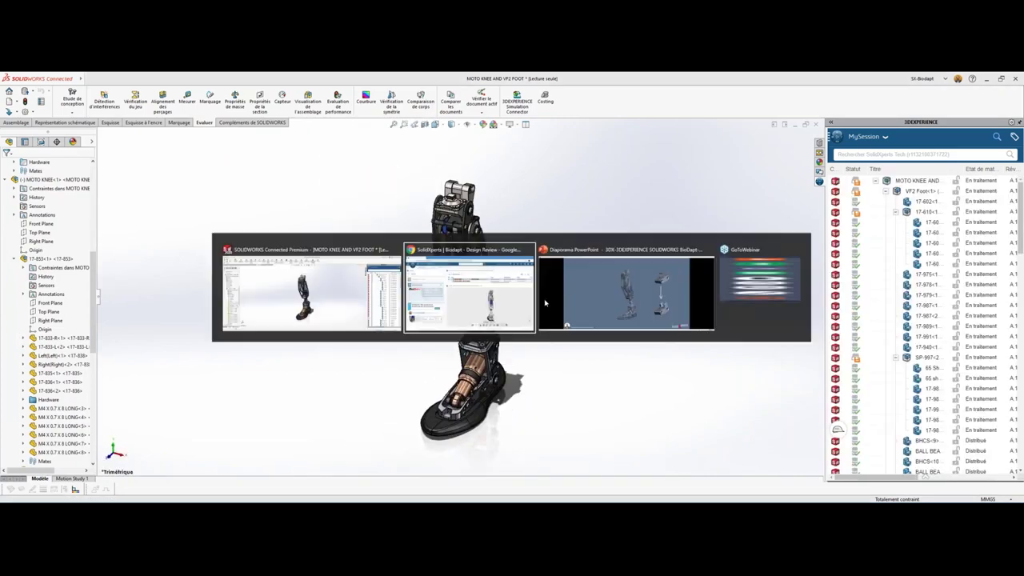
# Advance the slideshow to slide 41 and circle the red and blue linkage behind the foot.
pyautogui.click(555, 303)
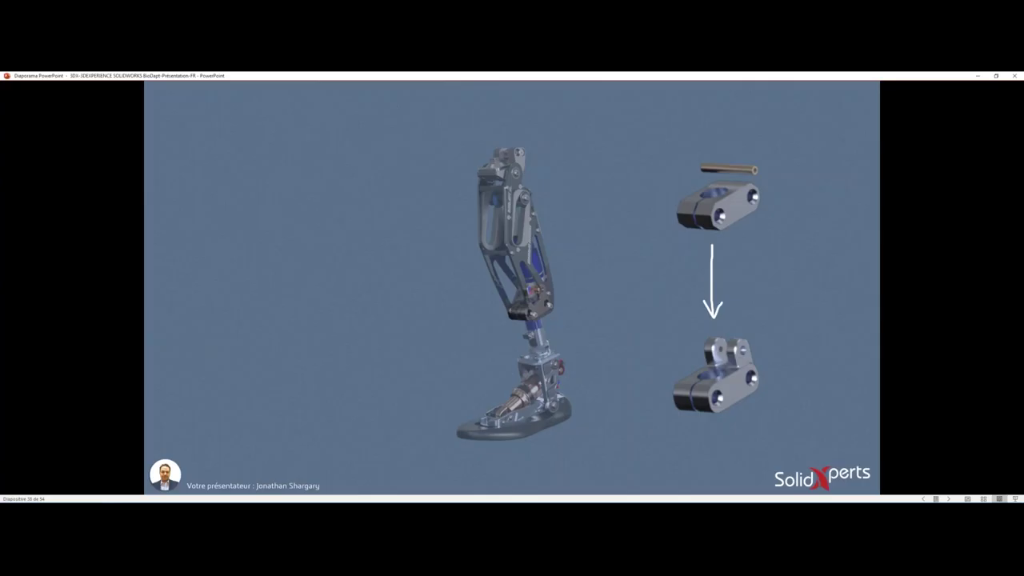
pyautogui.press('Right')
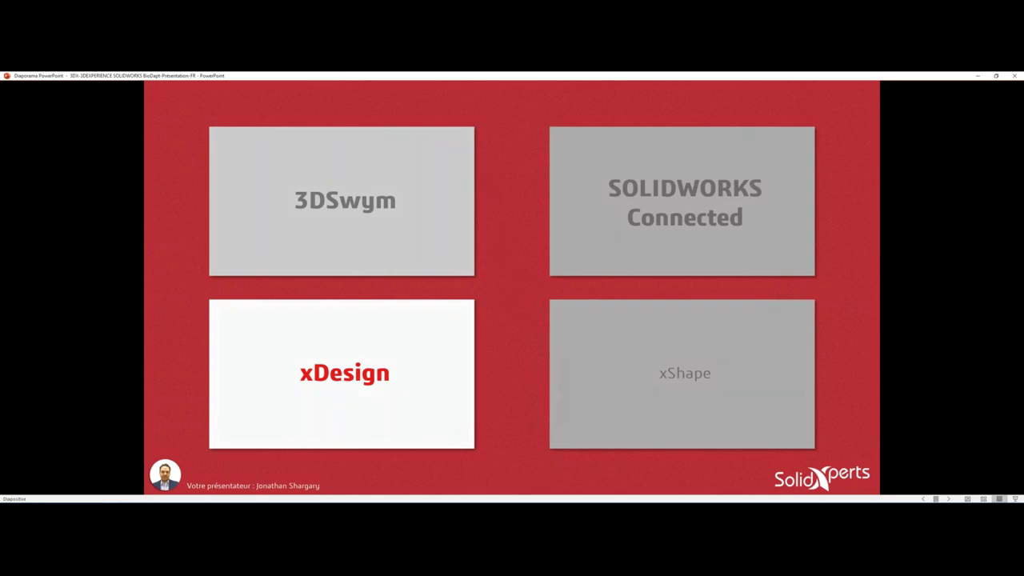
pyautogui.press('Right')
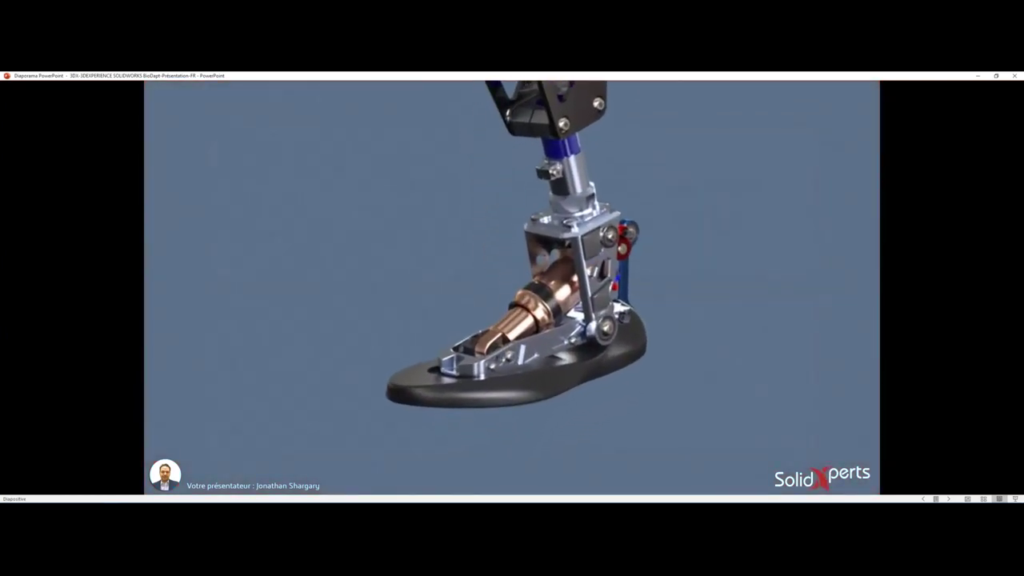
pyautogui.moveTo(637, 206)
pyautogui.mouseDown()
pyautogui.moveTo(605, 215)
pyautogui.moveTo(635, 205)
pyautogui.mouseUp()
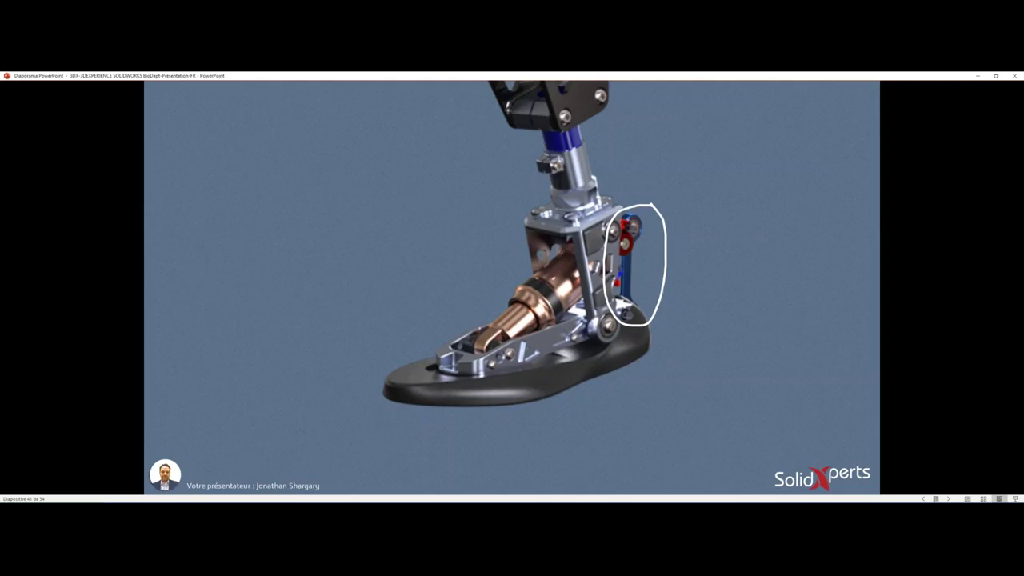
pyautogui.hotkey('alt', 'Tab')
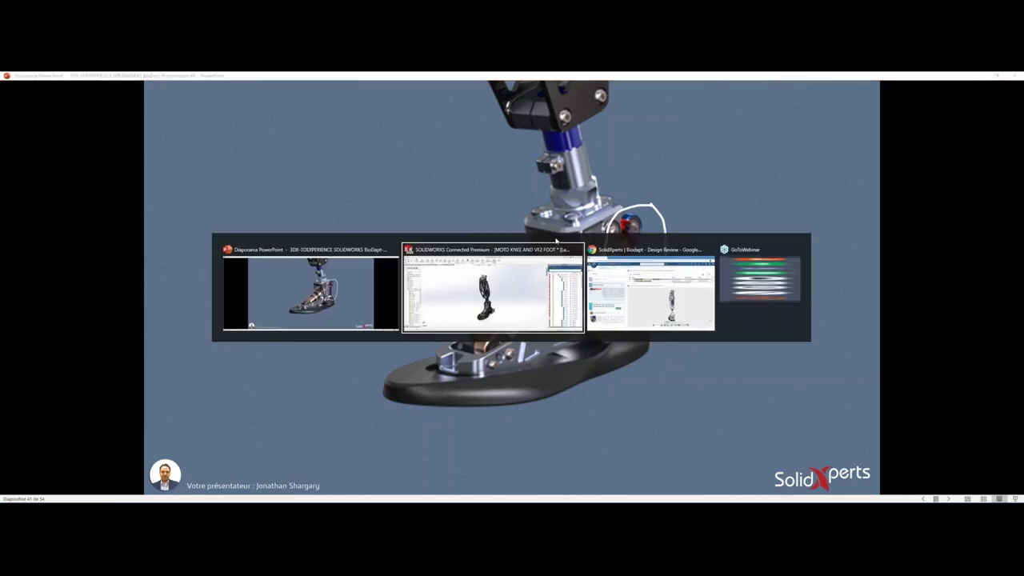
# Bring the 3DEXPERIENCE browser forward, maximize it and show the Design tab with xShape.
pyautogui.hotkey('alt', 'Tab')
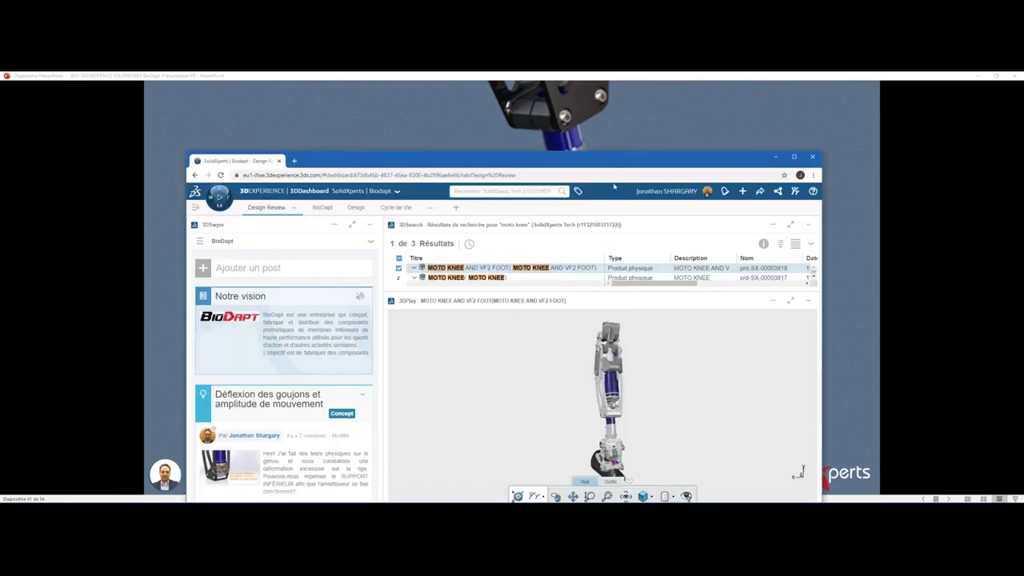
pyautogui.doubleClick(606, 163)
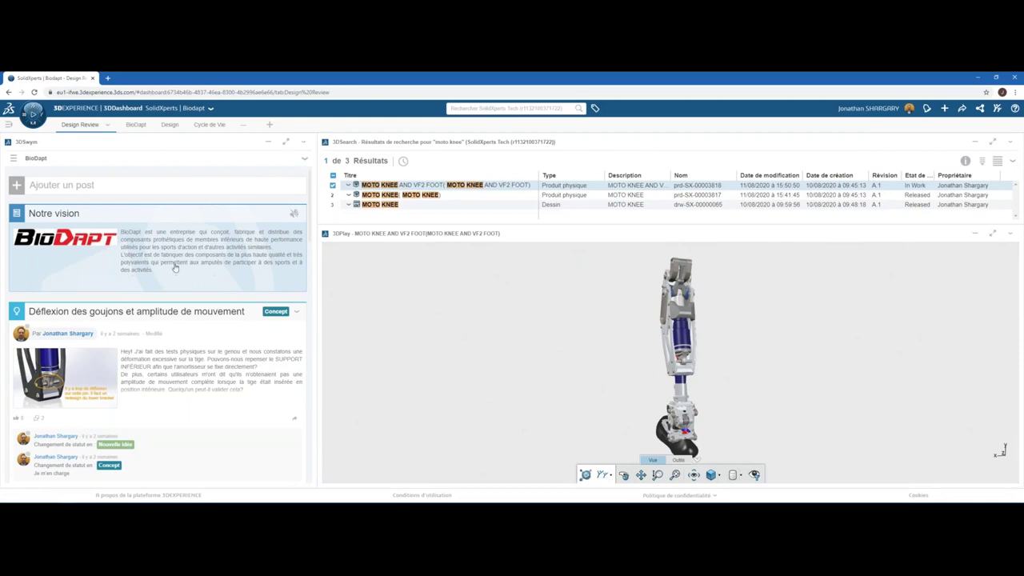
pyautogui.click(170, 125)
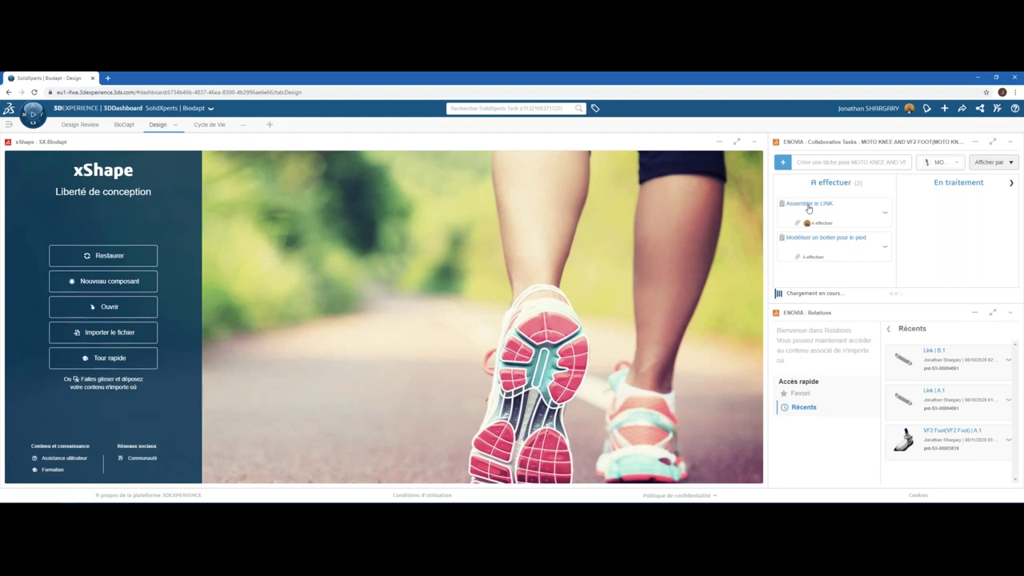
# Back in SOLIDWORKS, open the Collaborative Tasks app in the 3DEXPERIENCE panel.
pyautogui.hotkey('alt', 'Tab')
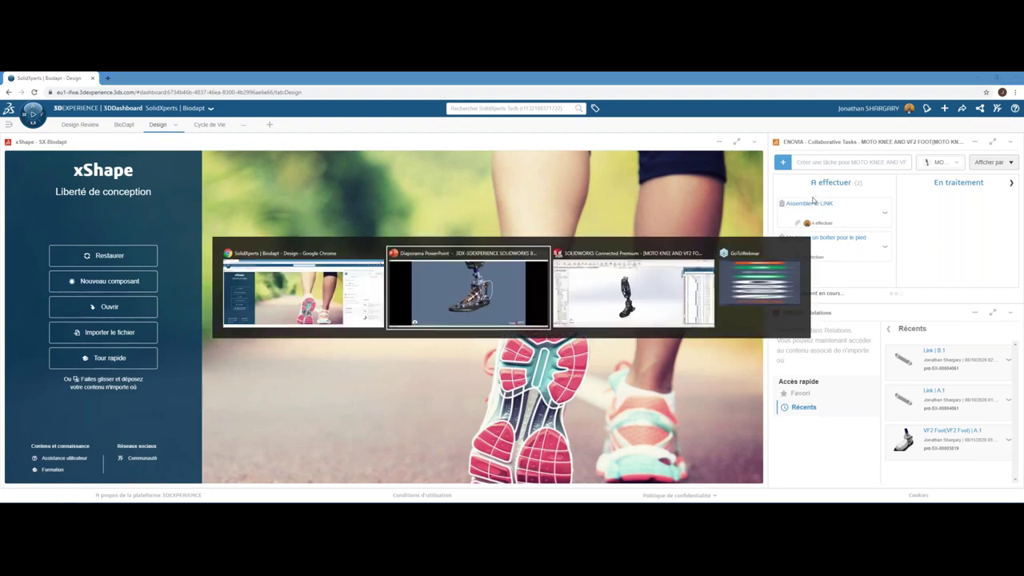
pyautogui.hotkey('alt', 'Tab')
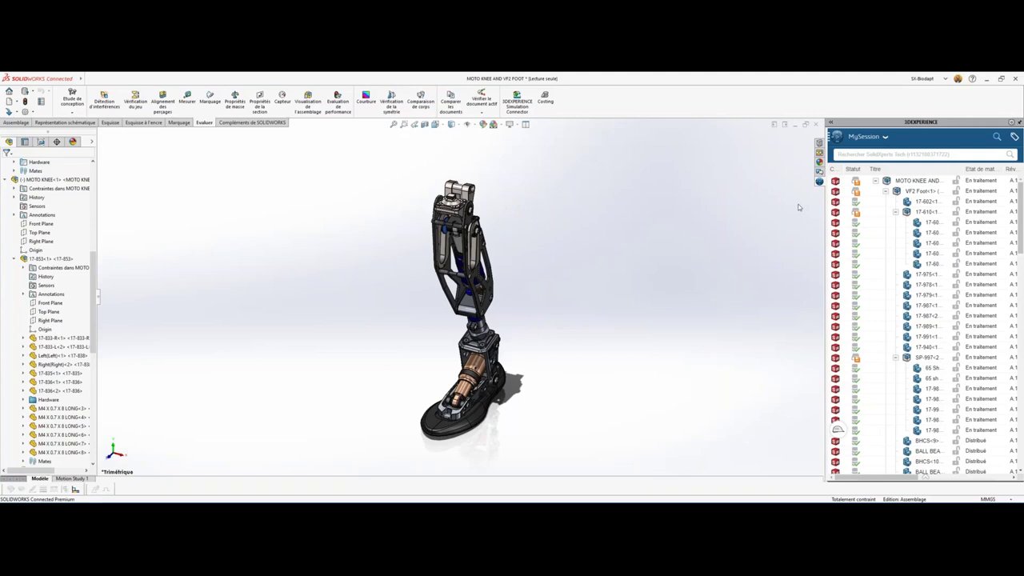
pyautogui.click(835, 141)
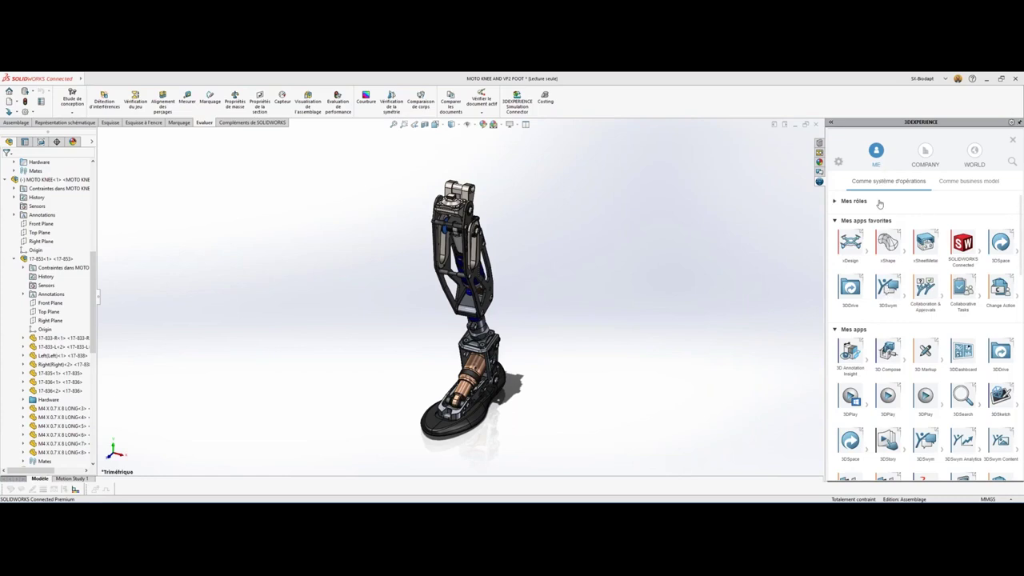
pyautogui.scroll(-1, 866, 204)
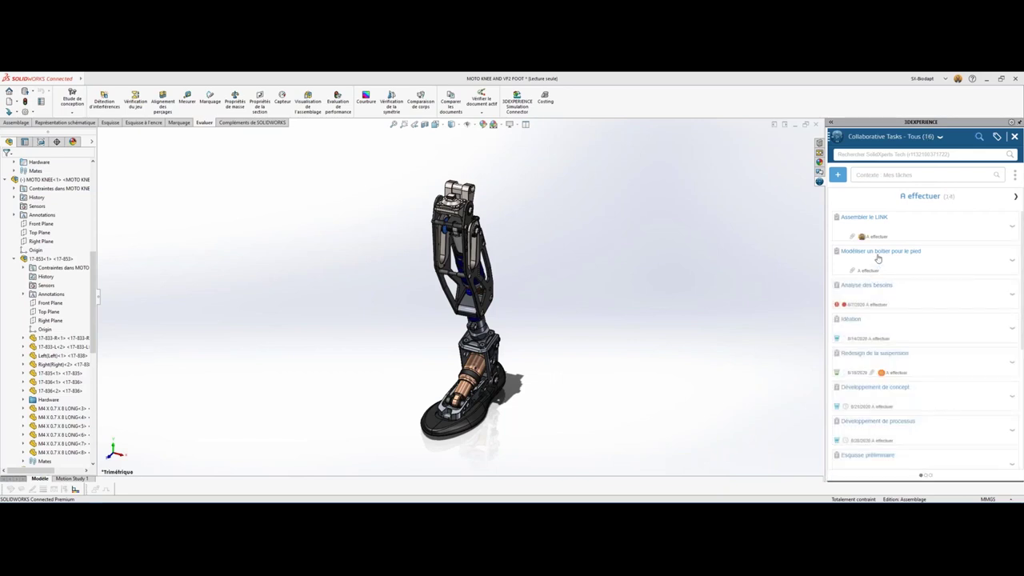
# Open the Assembler le LINK task and choose Ouvrir on its Link attachment.
pyautogui.click(904, 230)
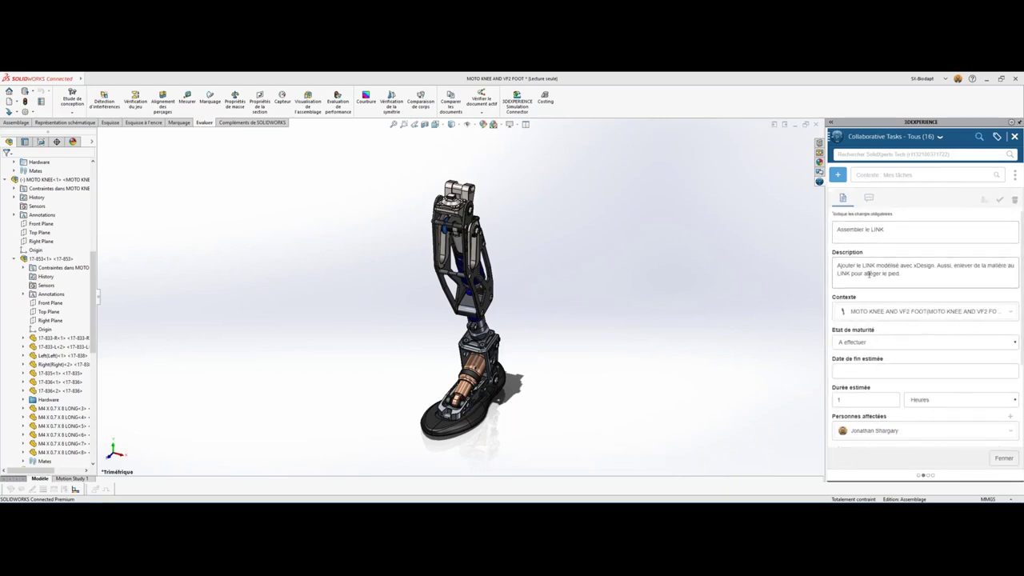
pyautogui.scroll(-1, 925, 320)
pyautogui.scroll(-1, 867, 250)
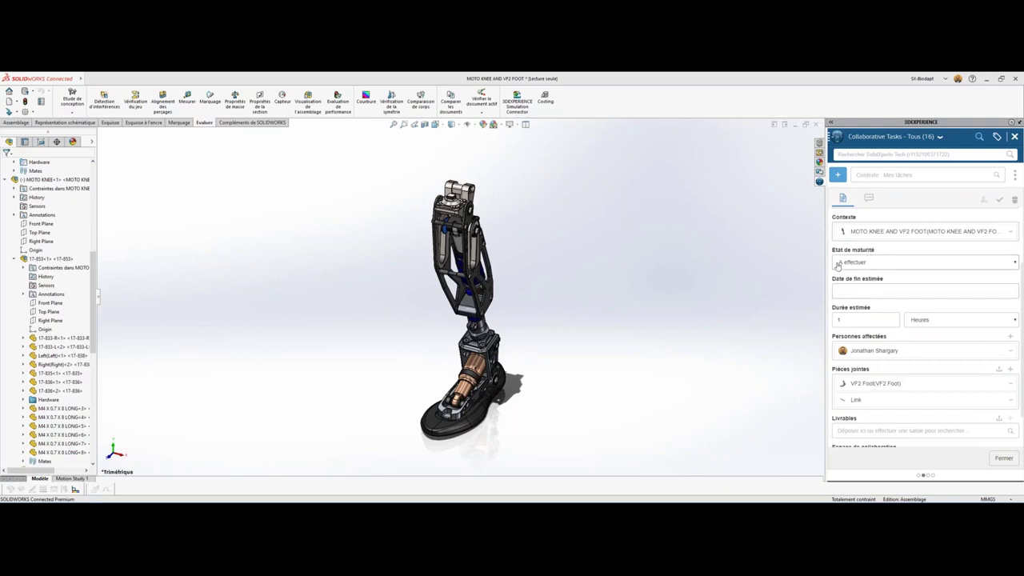
pyautogui.scroll(-1, 837, 265)
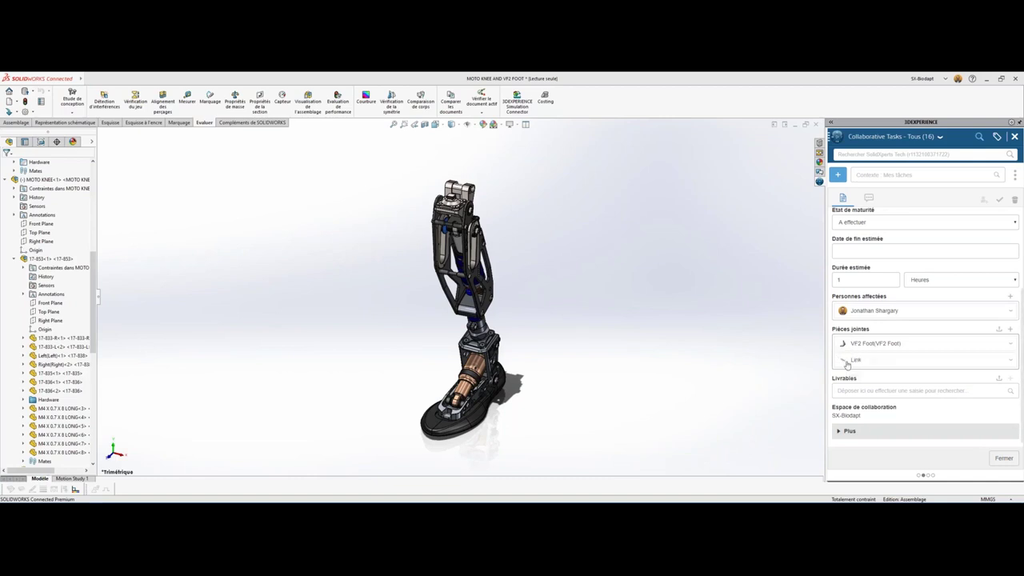
pyautogui.click(1011, 359)
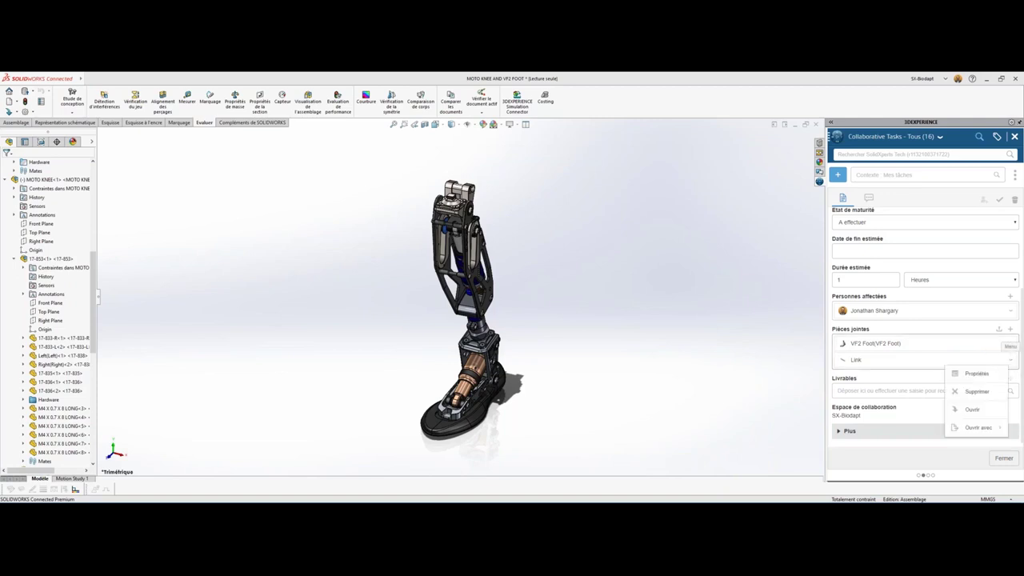
pyautogui.click(960, 411)
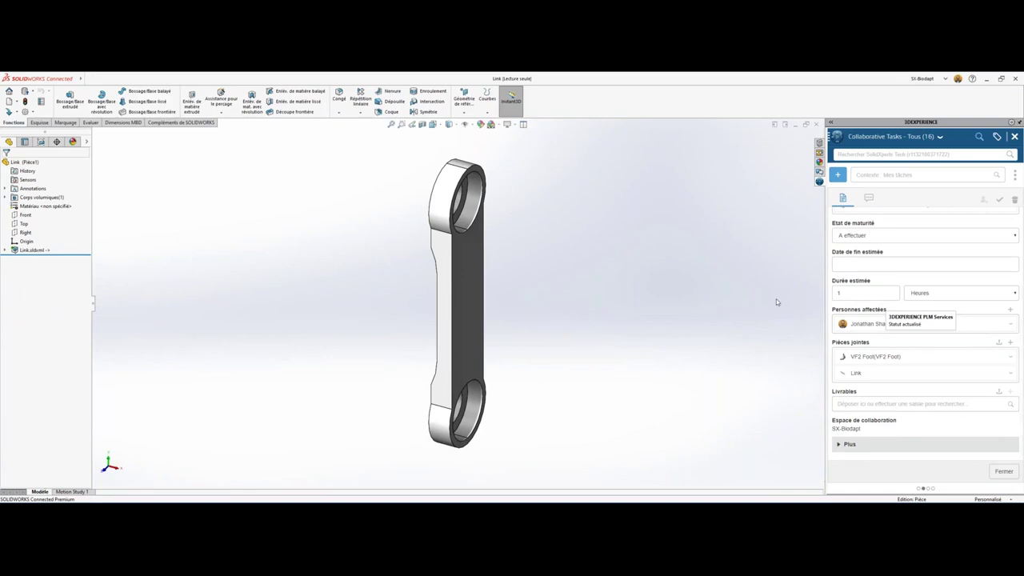
# Close the task details and filter the task list to the MOTO KNEE AND VF2 FOOT tasks.
pyautogui.scroll(2, 949, 271)
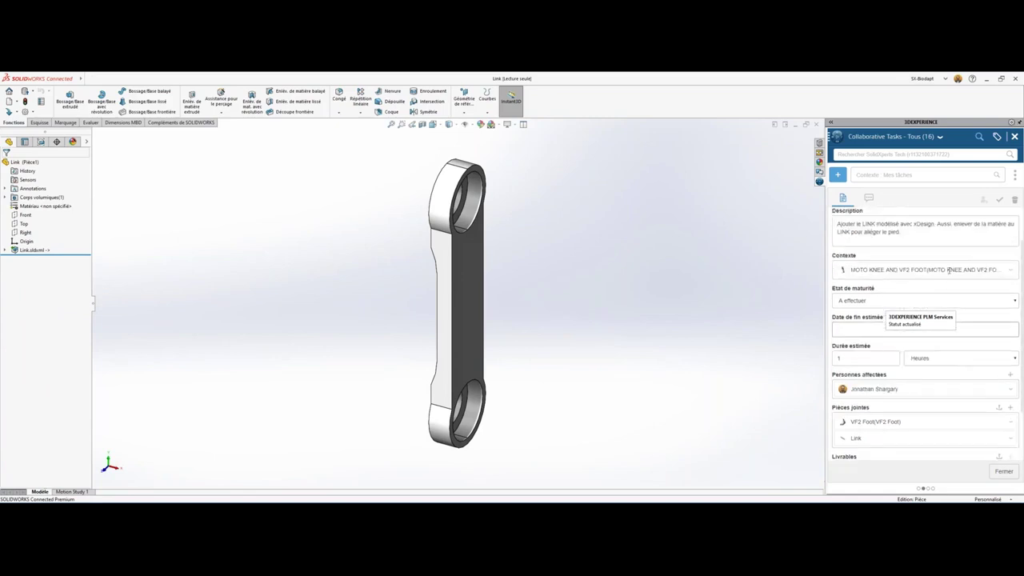
pyautogui.scroll(1, 949, 270)
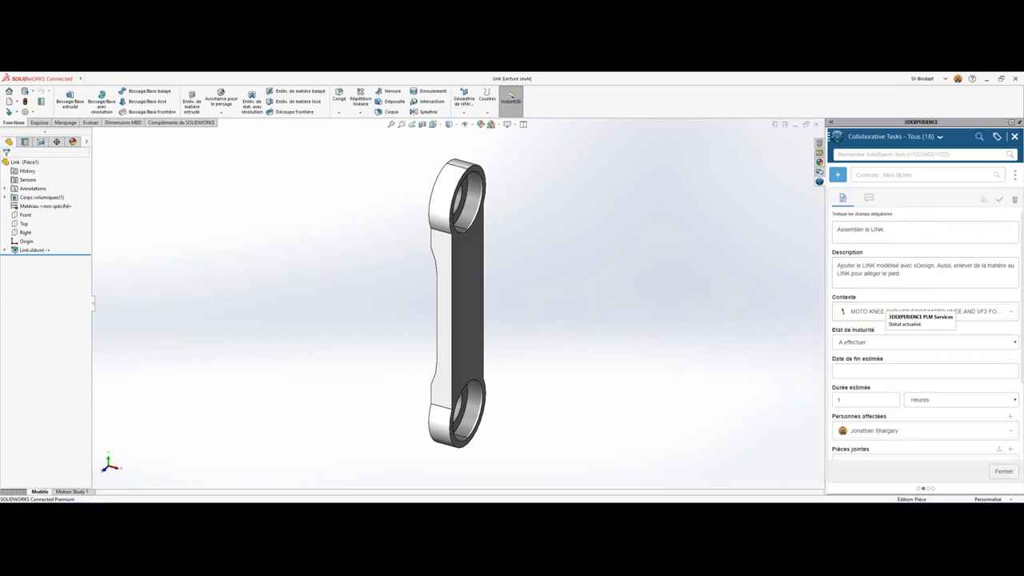
pyautogui.click(1003, 471)
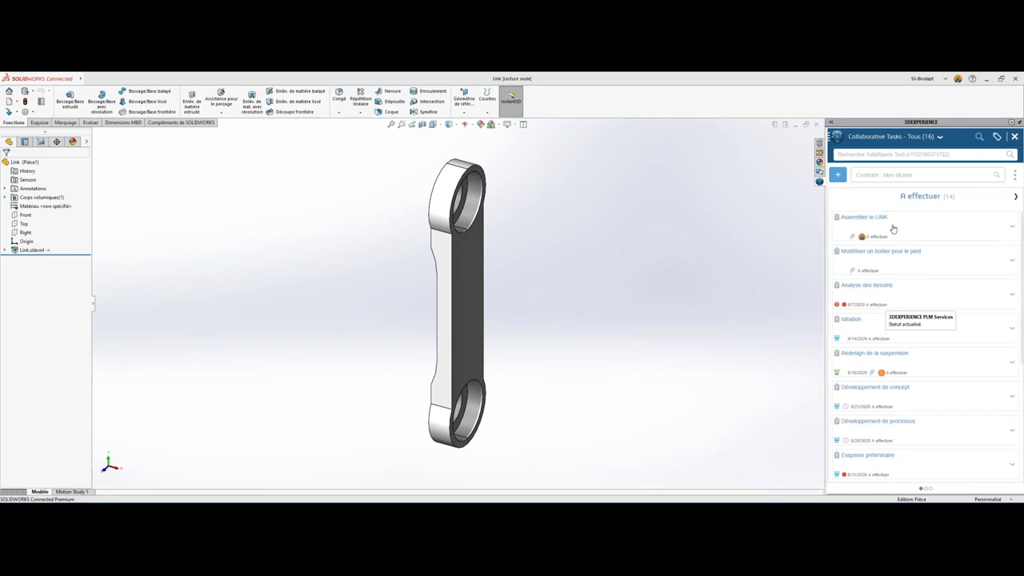
pyautogui.click(893, 229)
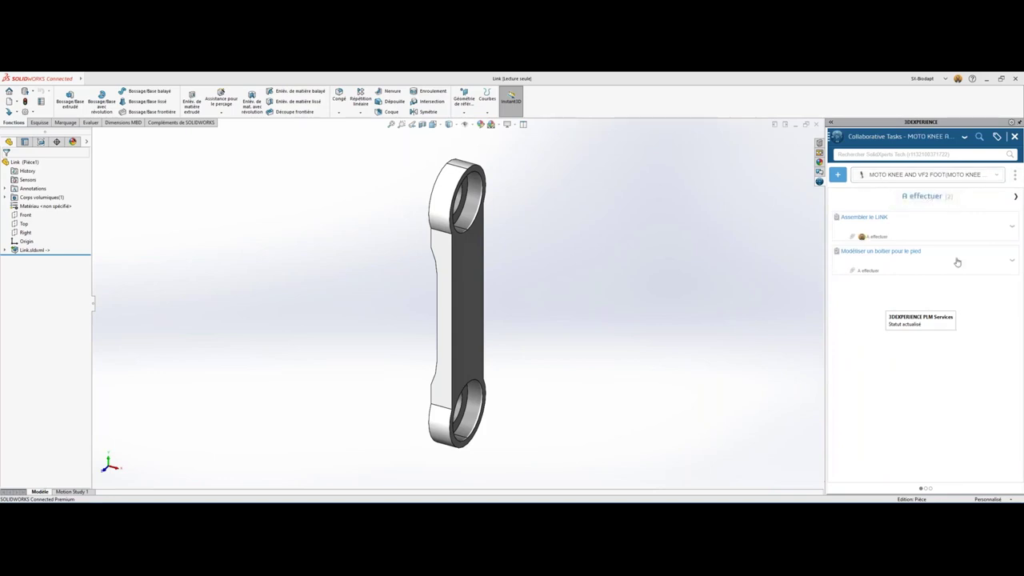
pyautogui.click(1014, 175)
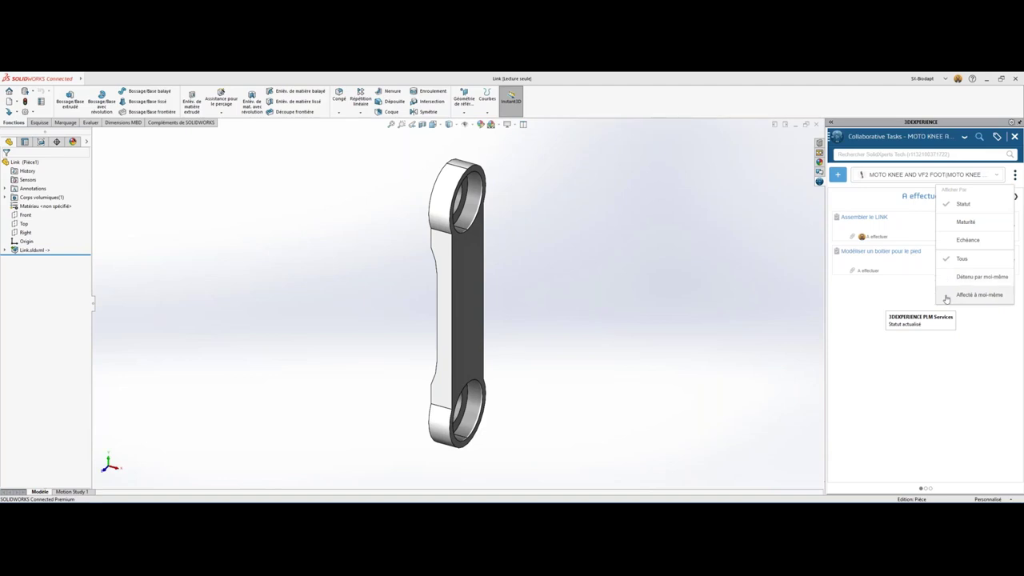
pyautogui.click(874, 295)
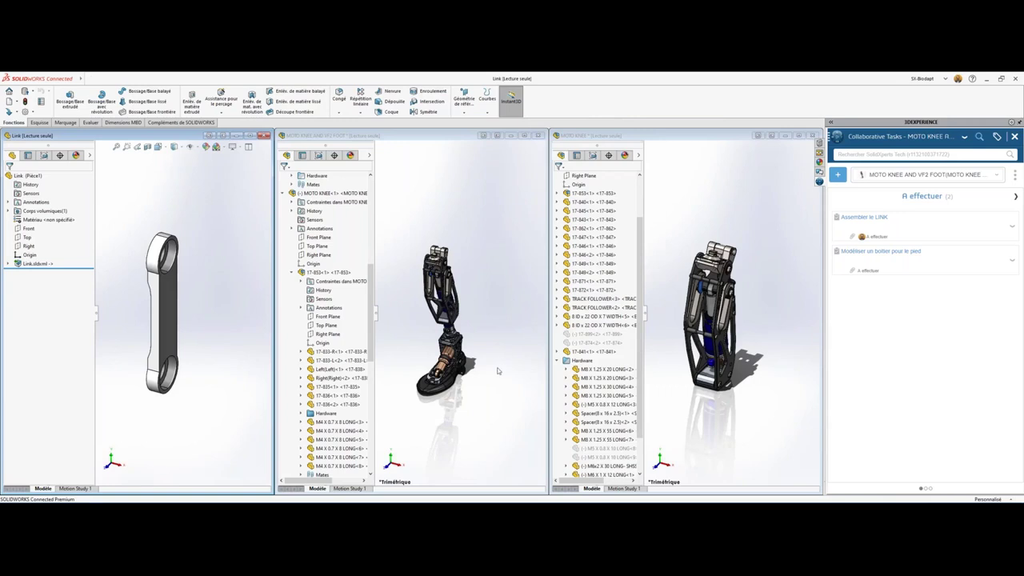
# Close MOTO KNEE without saving, then open VF2 Foot from the combined assembly's tree.
pyautogui.click(814, 136)
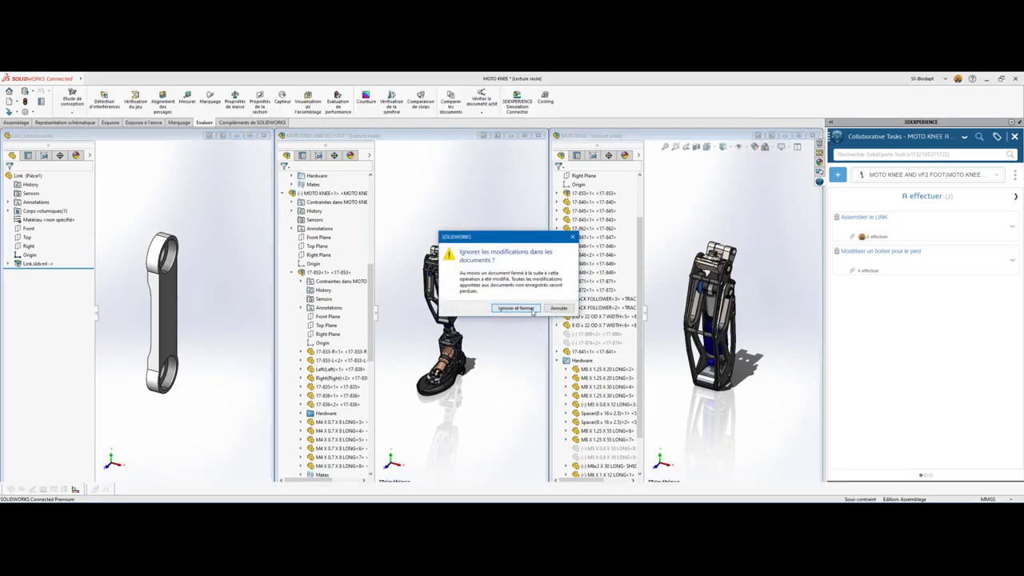
pyautogui.click(531, 308)
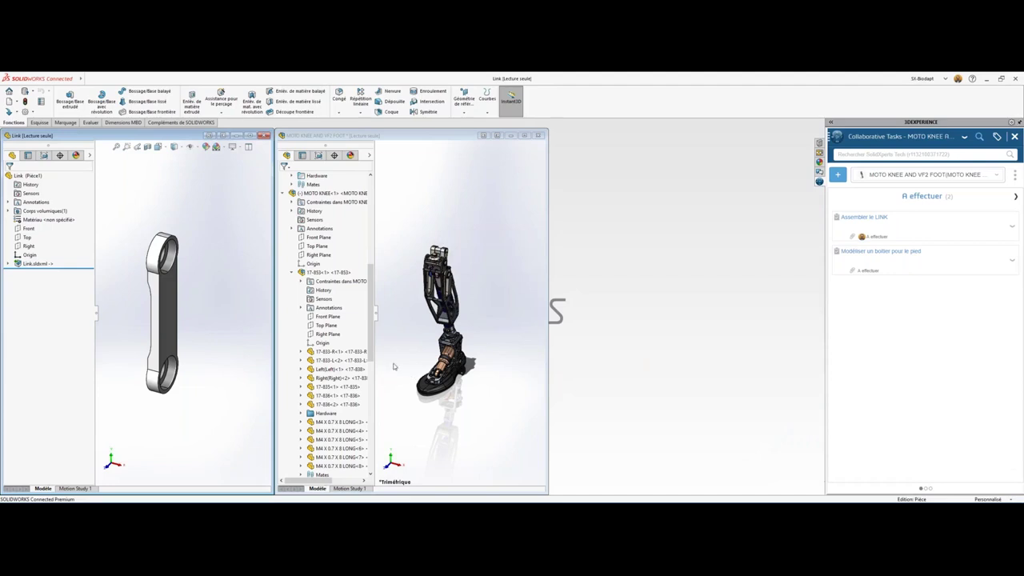
pyautogui.click(410, 308)
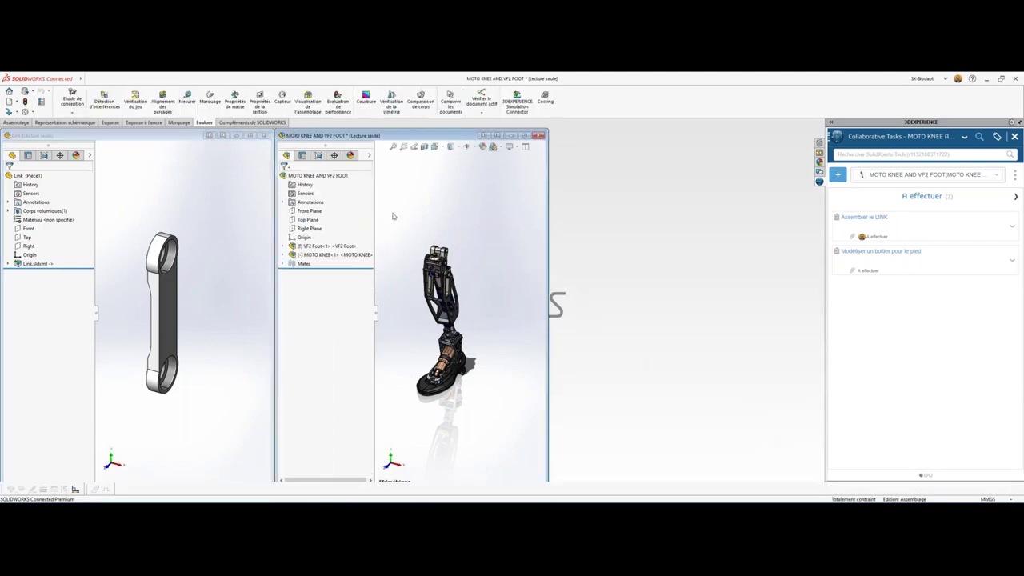
pyautogui.click(325, 244)
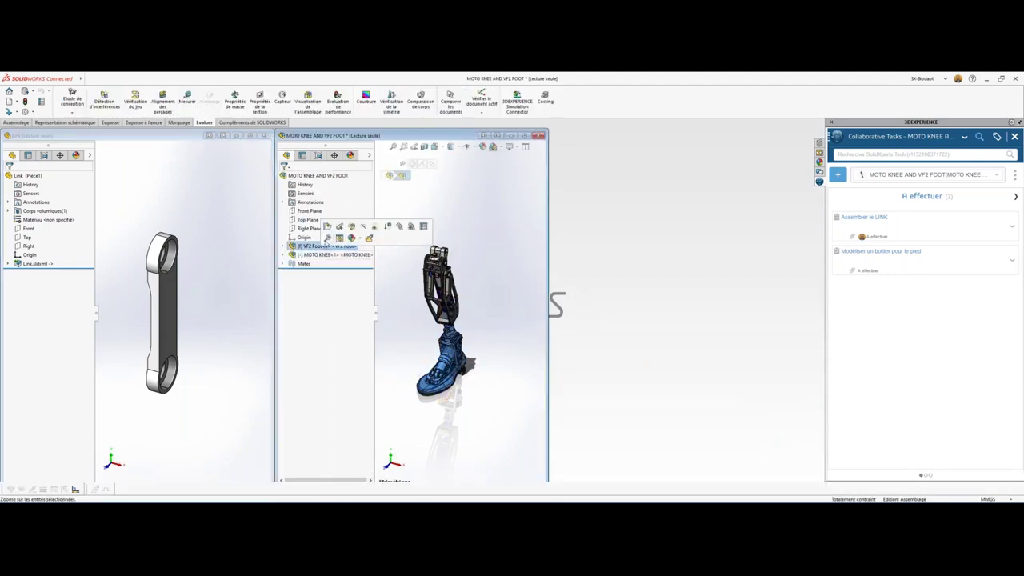
pyautogui.click(327, 231)
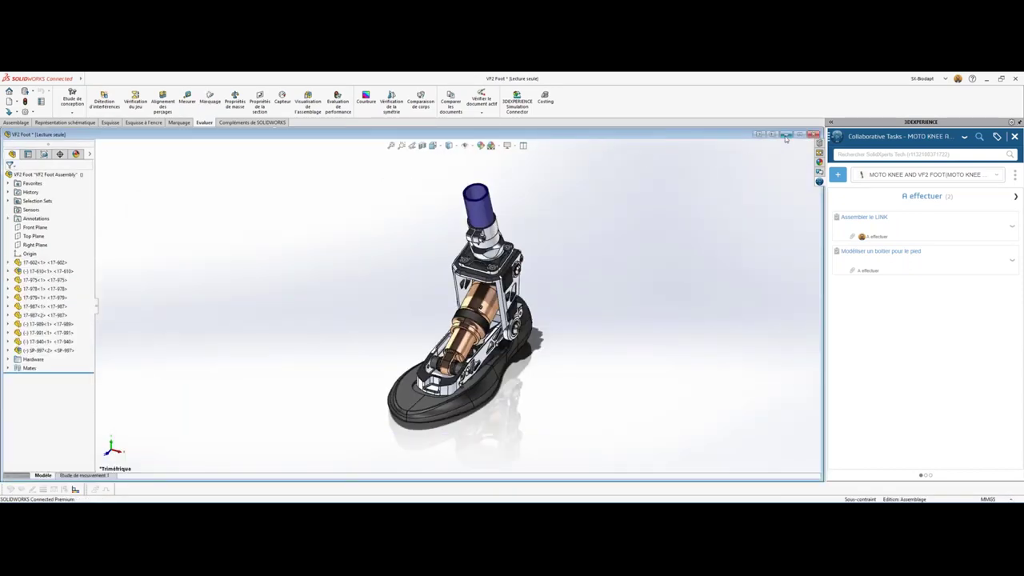
# Tile the document windows and close the combined MOTO KNEE AND VF2 FOOT assembly.
pyautogui.click(772, 134)
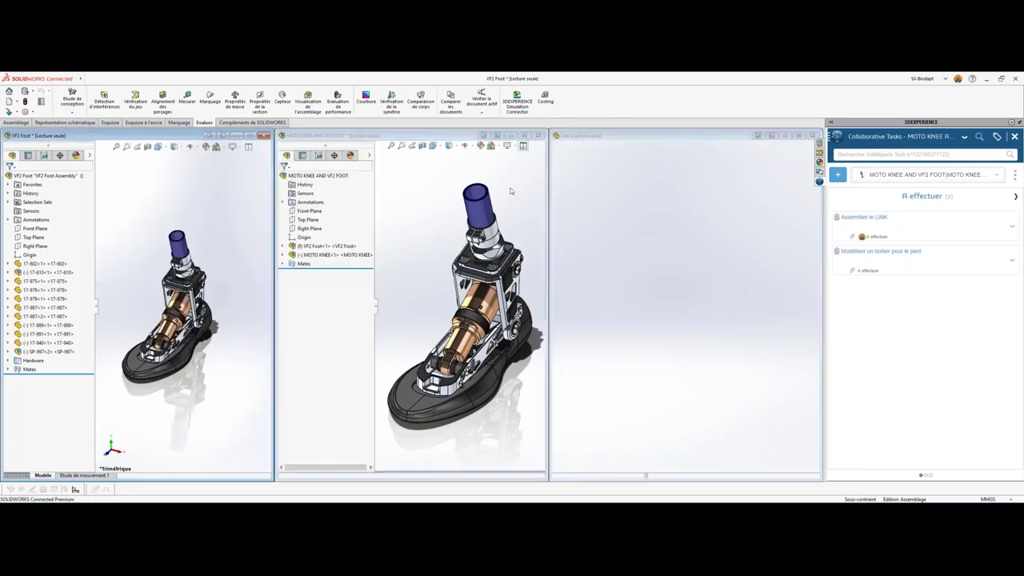
pyautogui.click(499, 266)
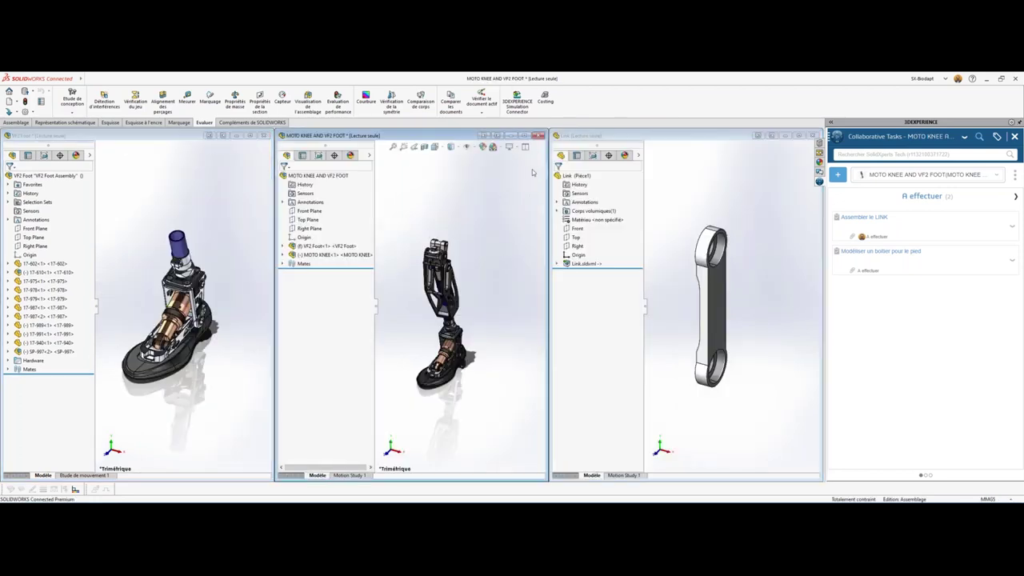
pyautogui.click(538, 135)
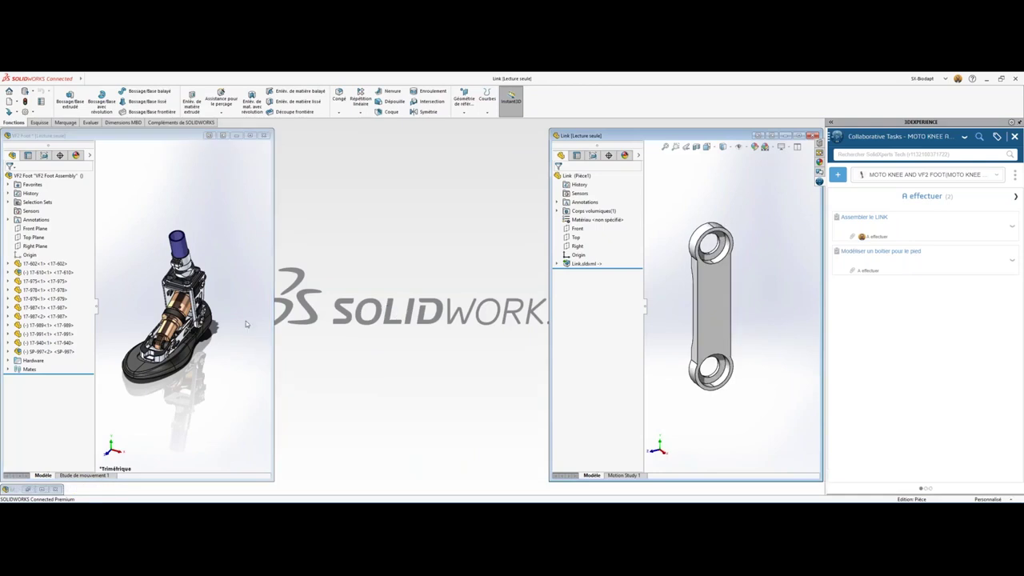
# Drag Link.sldprt into the VF2 Foot assembly and maximize its window.
pyautogui.scroll(-2, 172, 304)
pyautogui.scroll(-2, 172, 304)
pyautogui.scroll(-2, 172, 304)
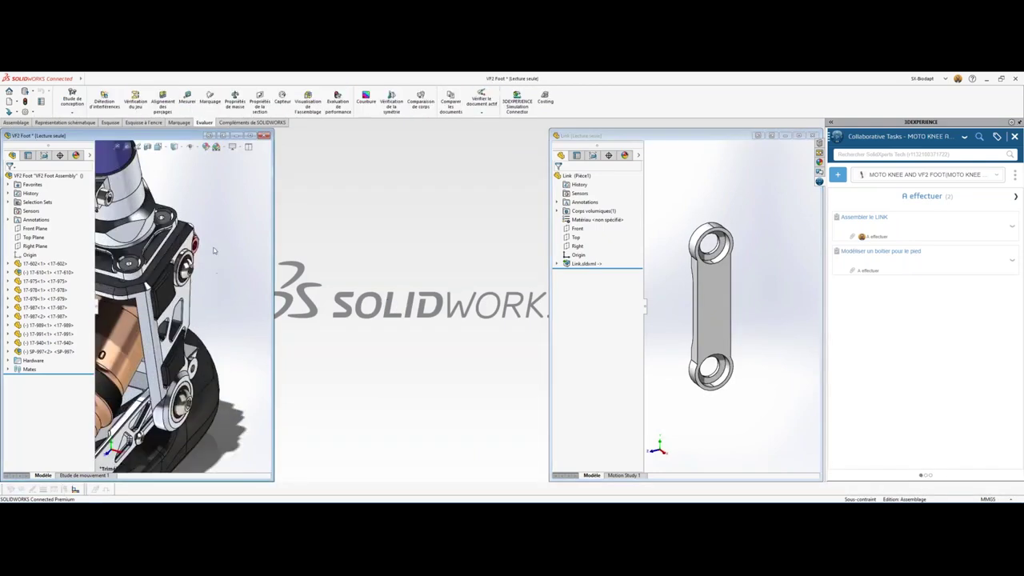
pyautogui.scroll(-2, 172, 304)
pyautogui.scroll(-2, 172, 304)
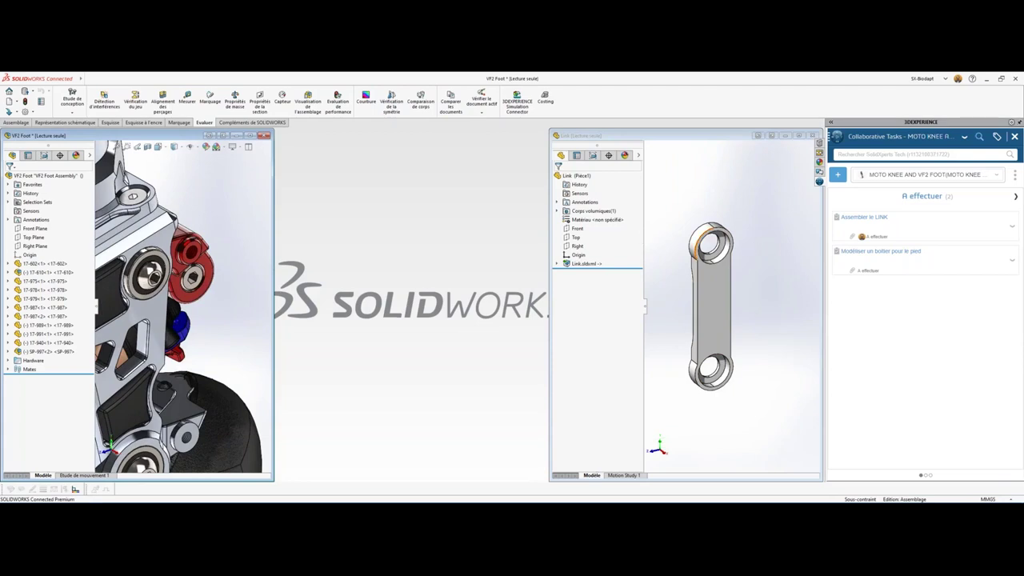
pyautogui.moveTo(710, 241); pyautogui.dragTo(200, 269)
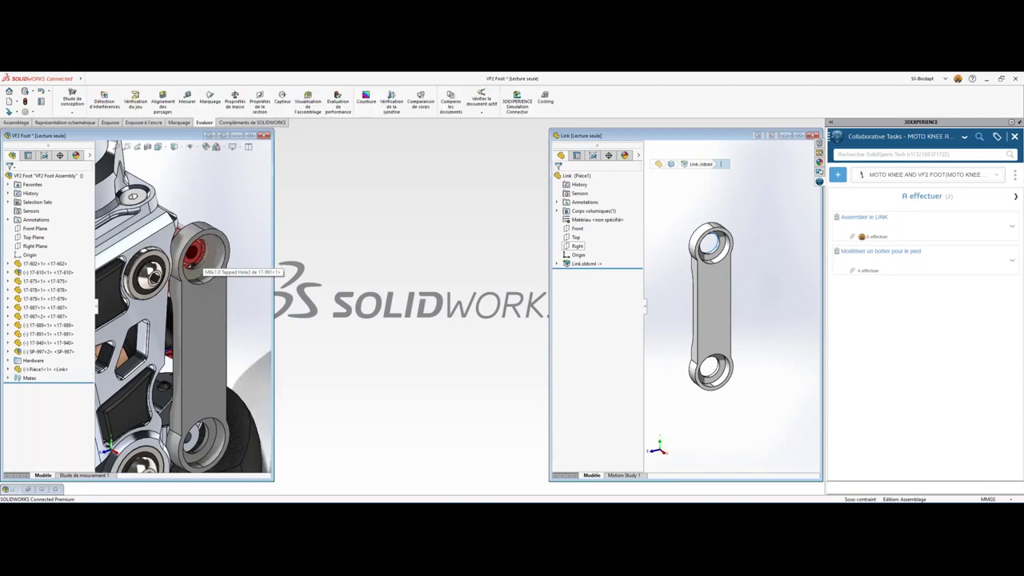
pyautogui.click(253, 137)
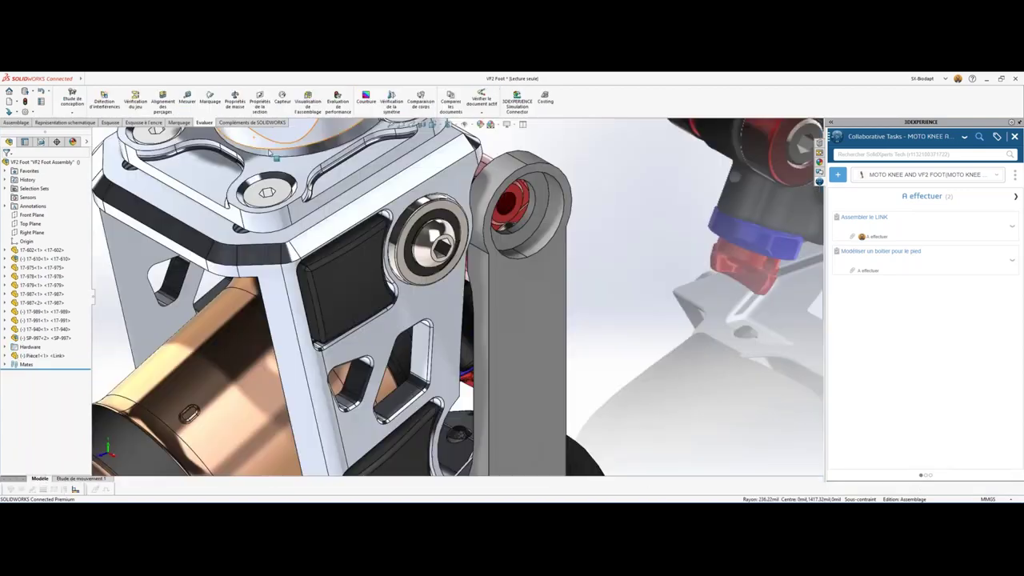
# Mate the Link concentrically into the ankle mounting hole.
pyautogui.press('f')
pyautogui.scroll(-5, 475, 369)
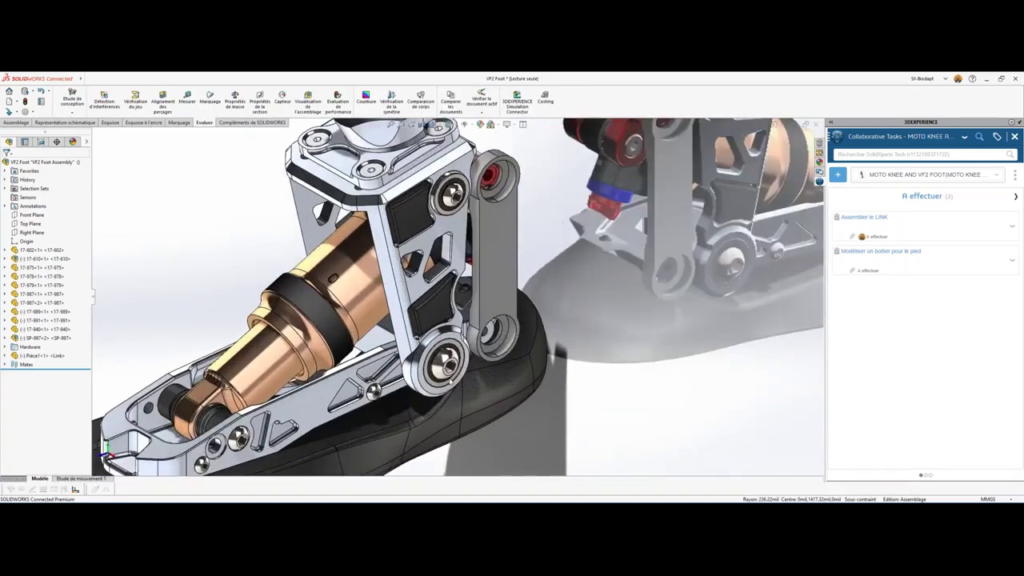
pyautogui.scroll(-3, 475, 369)
pyautogui.scroll(-2, 480, 364)
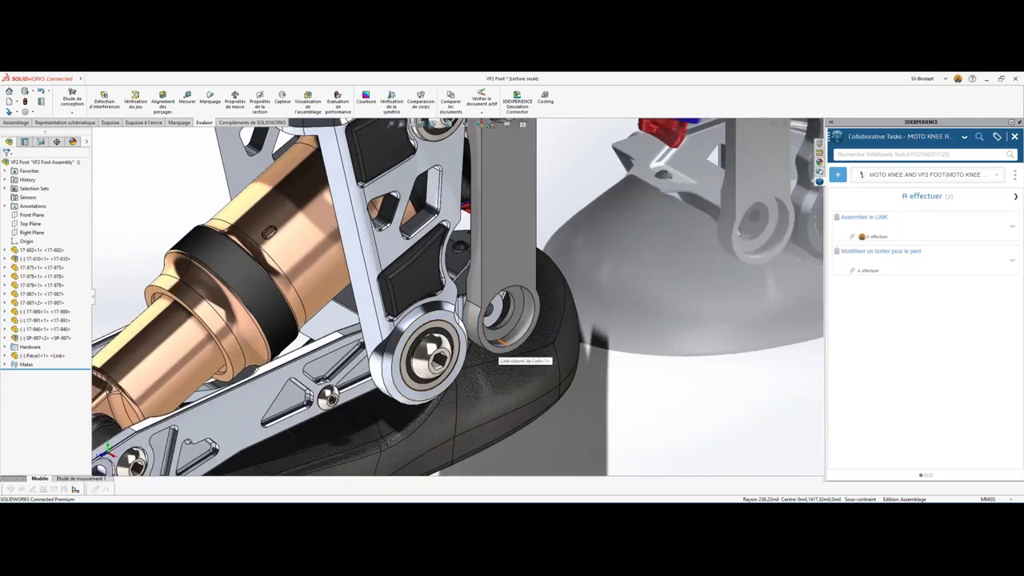
pyautogui.scroll(-2, 500, 352)
pyautogui.click(505, 318)
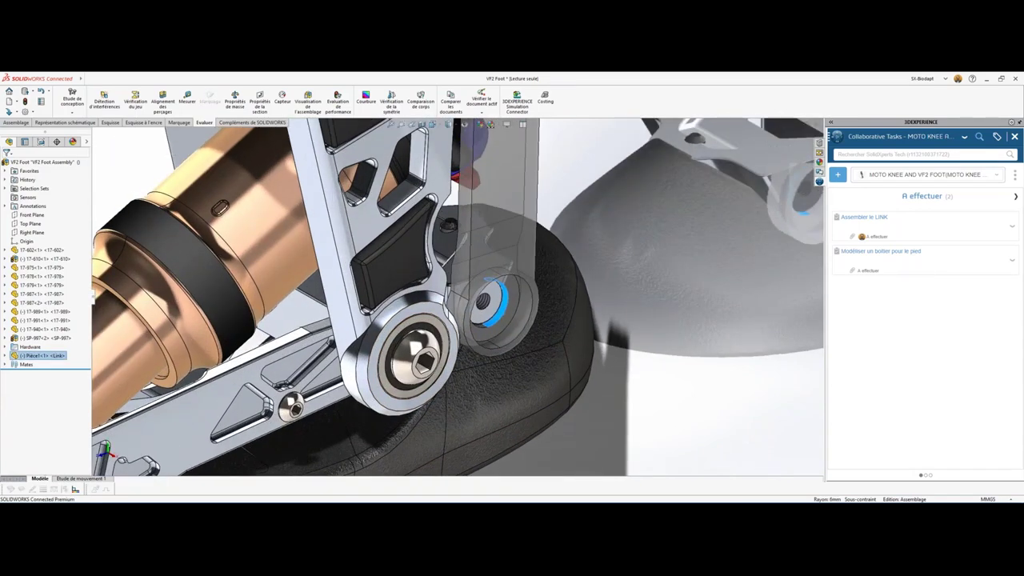
pyautogui.click(586, 317)
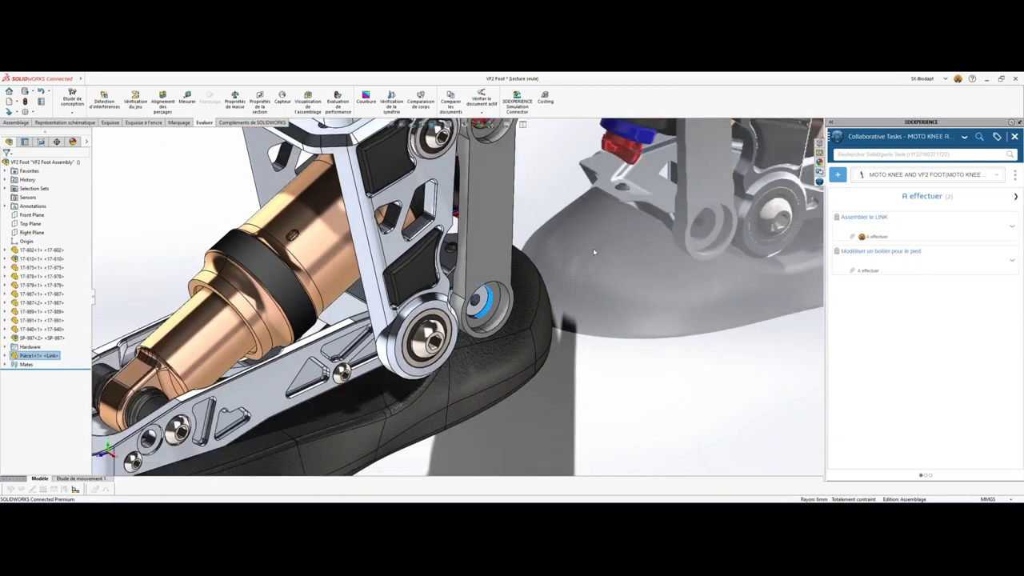
# Expand the Link component in the assembly tree.
pyautogui.moveTo(593, 248); pyautogui.dragTo(608, 299, button='middle')
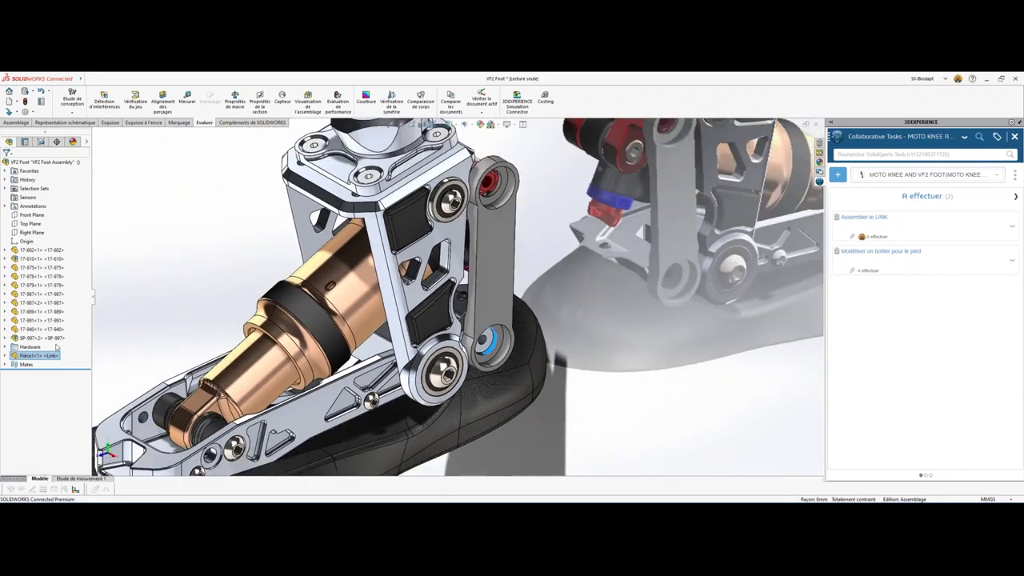
pyautogui.click(5, 355)
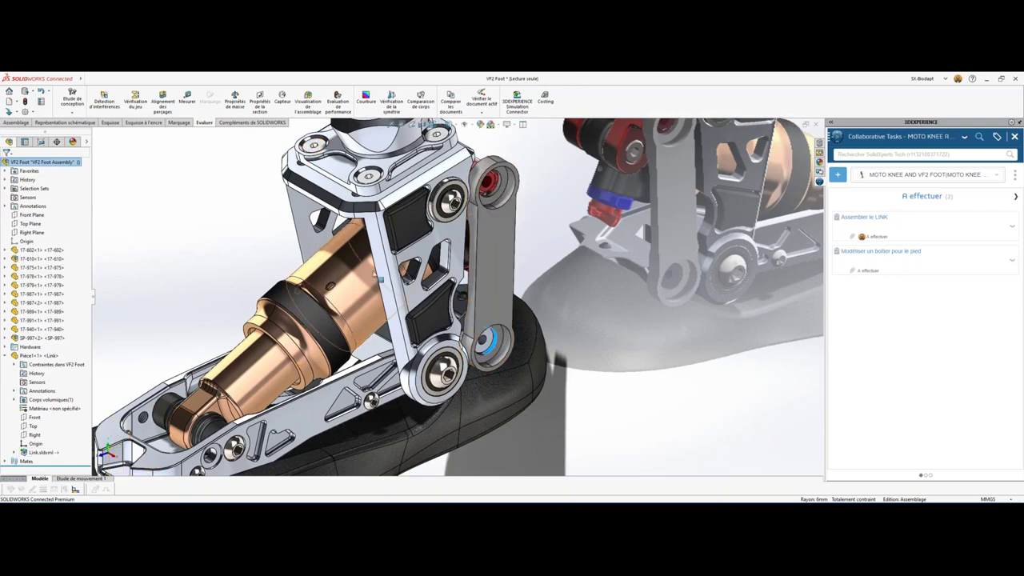
pyautogui.scroll(3, 432, 272)
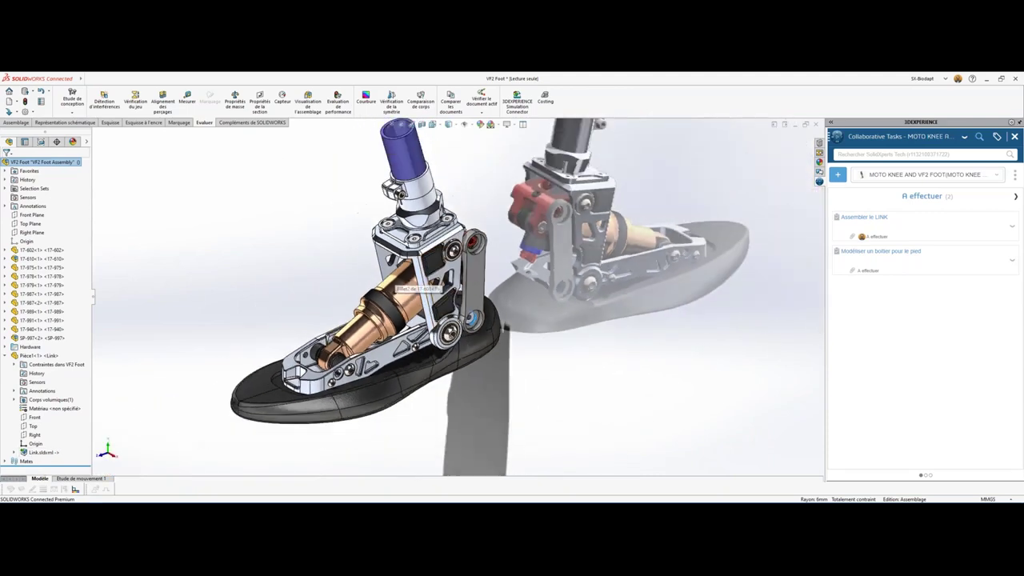
pyautogui.scroll(2, 479, 268)
pyautogui.keyDown('ctrl'); pyautogui.moveTo(493, 267); pyautogui.dragTo(507, 291, button='middle'); pyautogui.keyUp('ctrl')
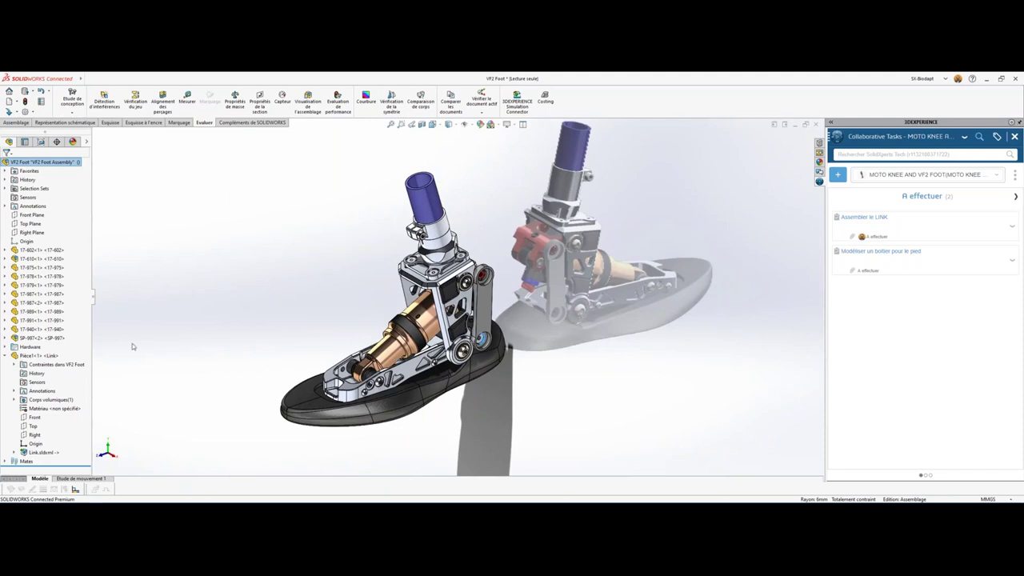
# Start Mirror Components for Link across the Right Plane, then cancel it.
pyautogui.click(40, 355)
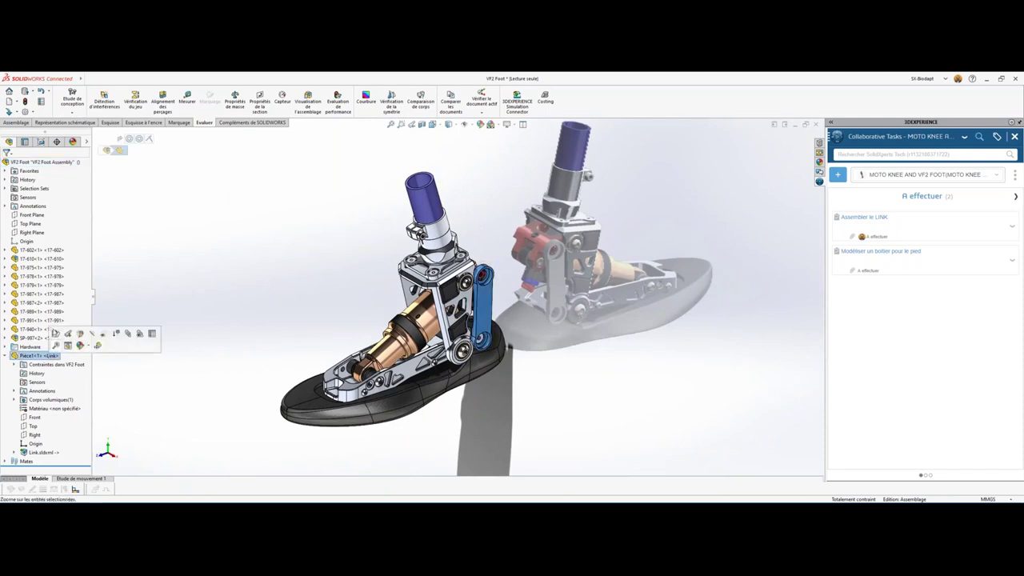
pyautogui.click(32, 231)
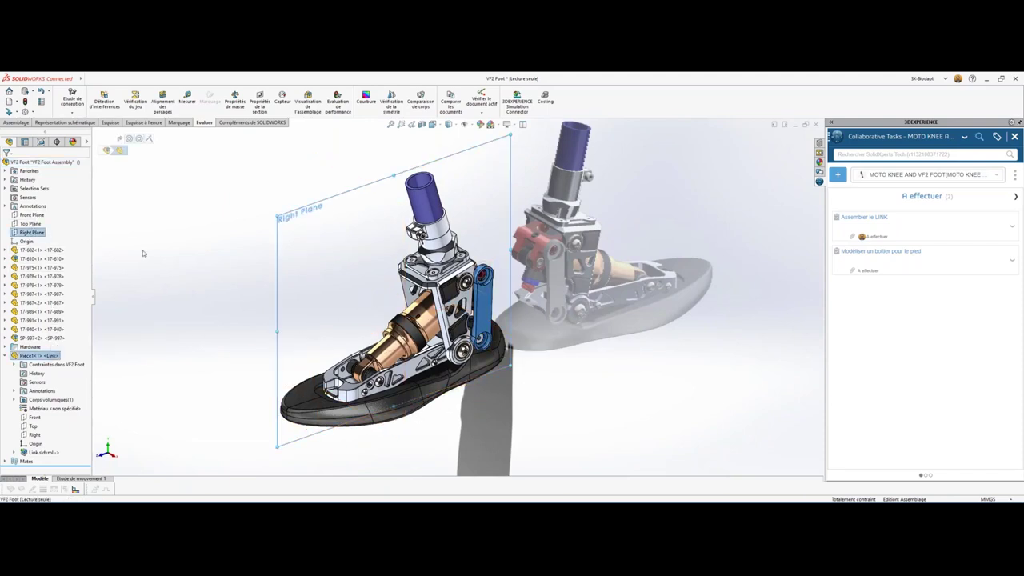
pyautogui.click(308, 272)
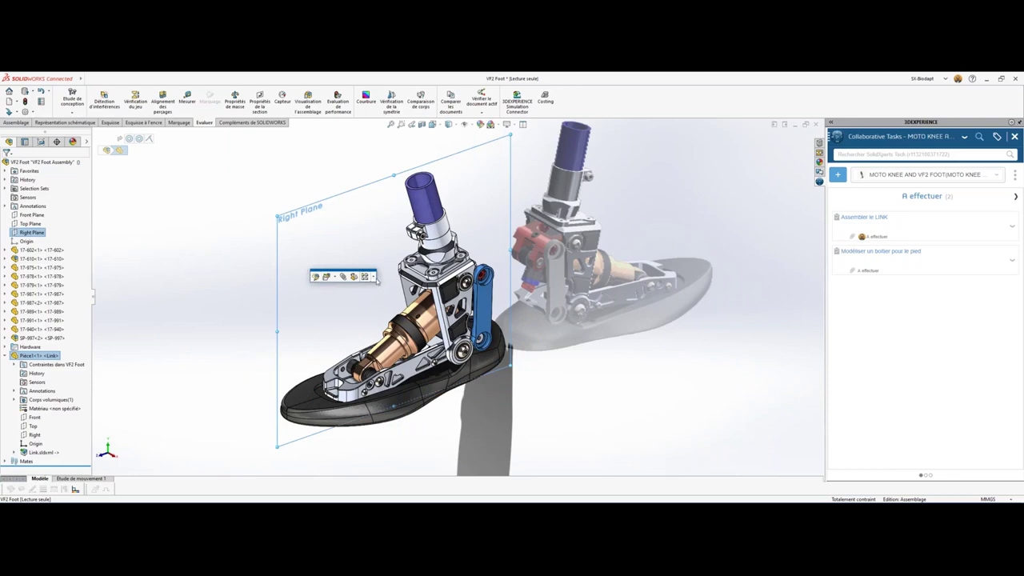
pyautogui.click(375, 277)
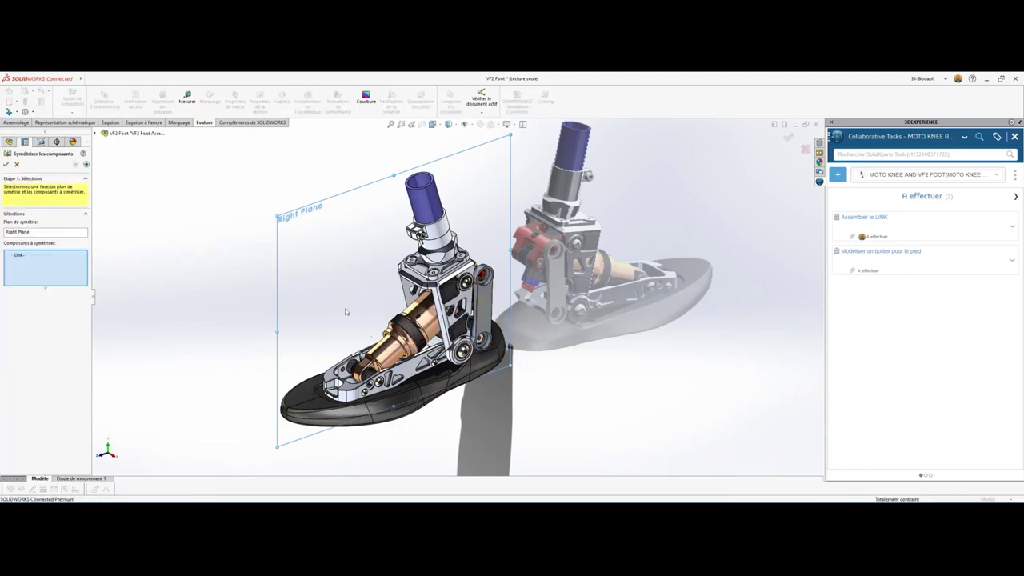
pyautogui.press('Escape')
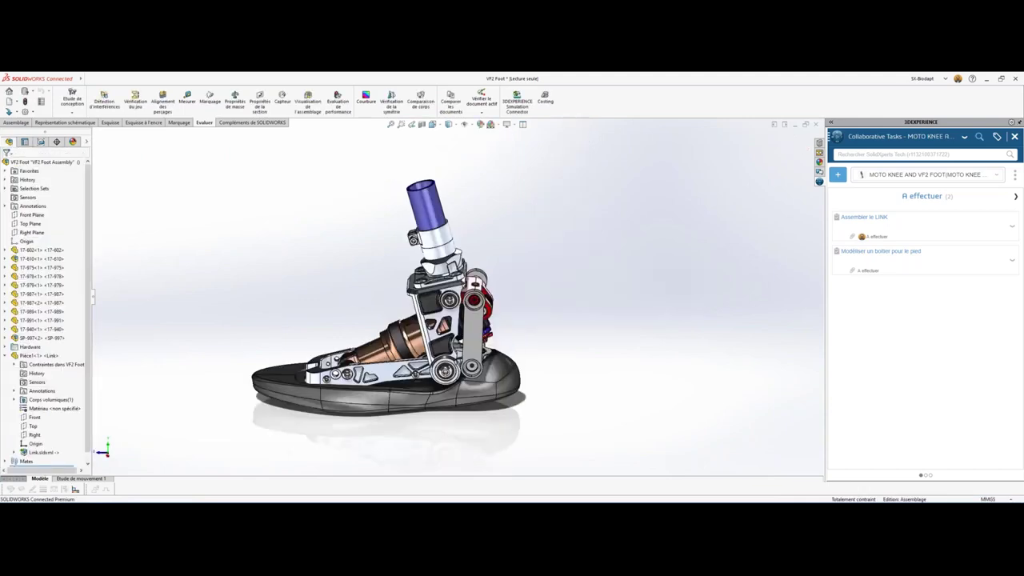
# Expand the Hardware folder and close the Collaborative Tasks panel.
pyautogui.moveTo(368, 336); pyautogui.dragTo(320, 338, button='middle')
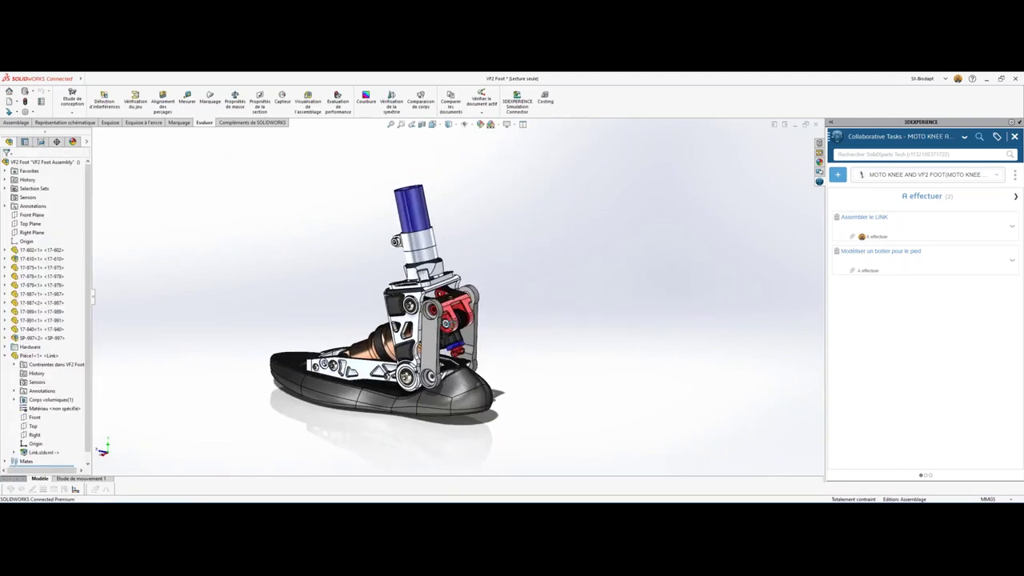
pyautogui.click(6, 346)
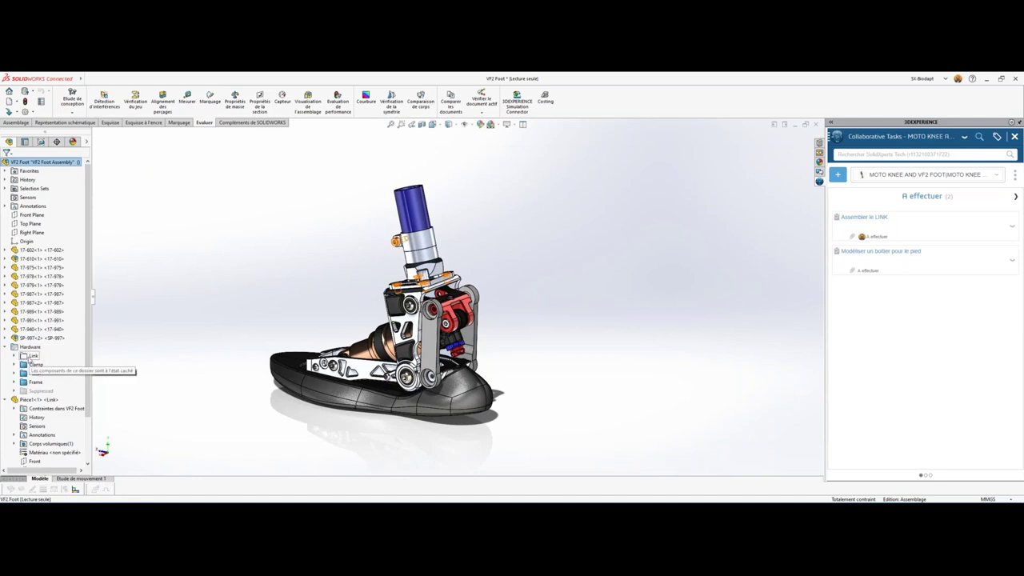
pyautogui.rightClick(30, 360)
pyautogui.press('Escape')
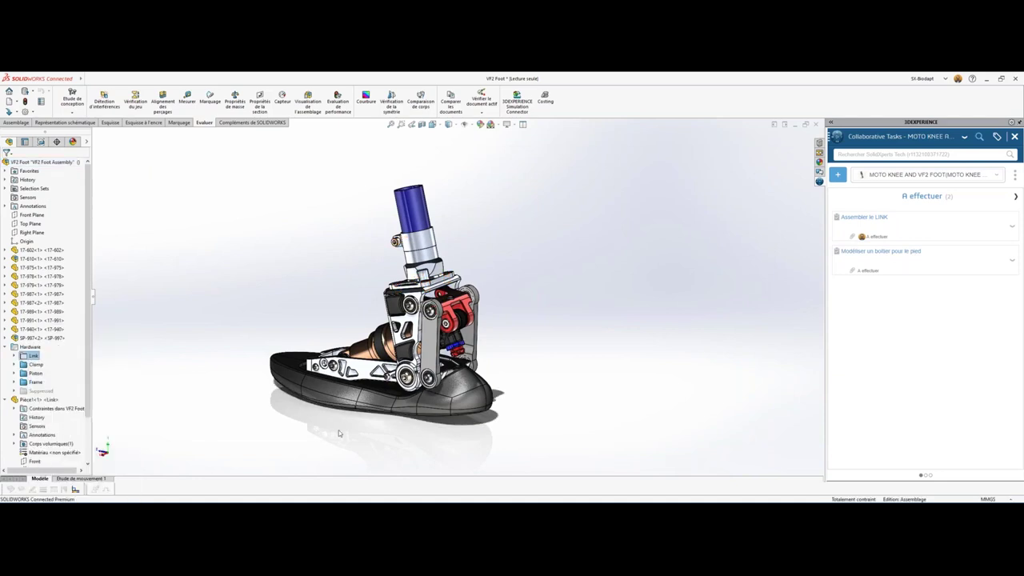
pyautogui.scroll(-1, 424, 432)
pyautogui.scroll(-1, 436, 392)
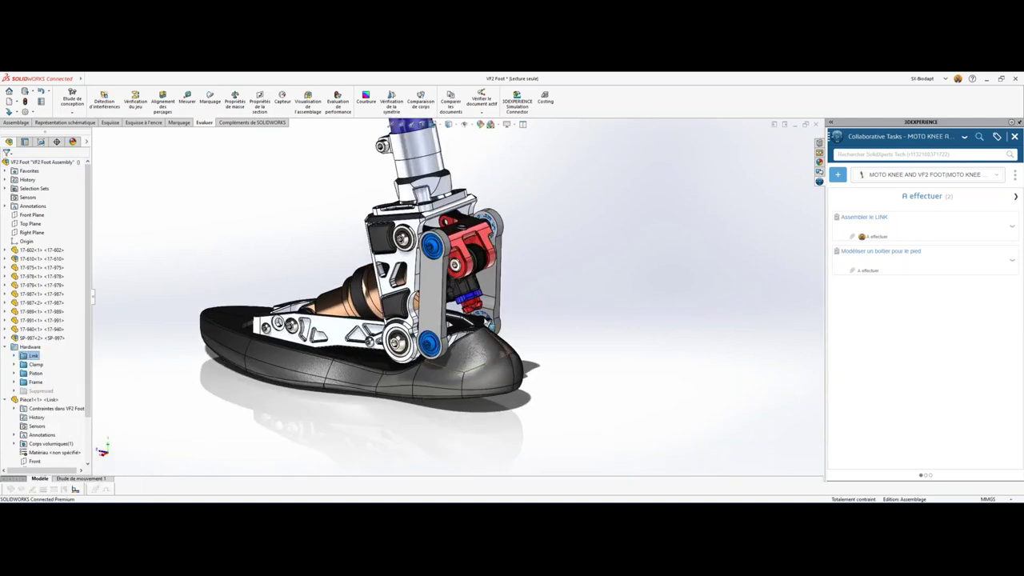
pyautogui.scroll(-1, 463, 288)
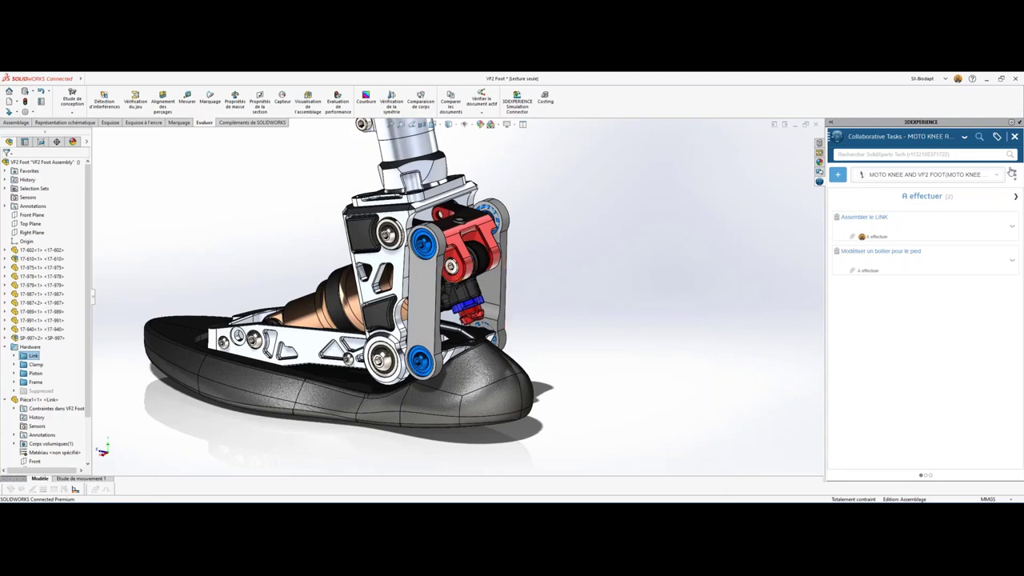
pyautogui.click(1014, 137)
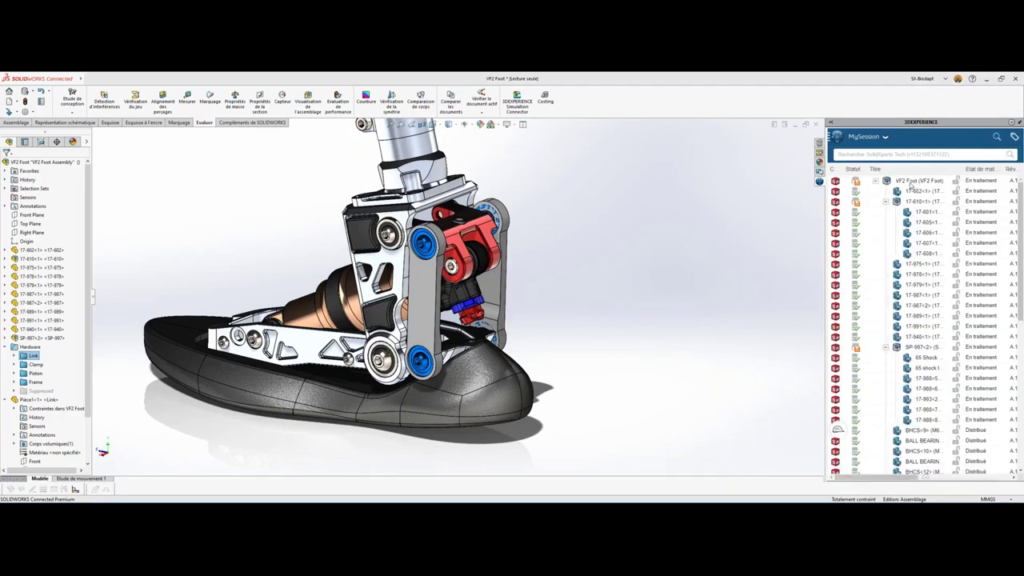
# Save VF2 Foot to 3DEXPERIENCE, reserving the modified data.
pyautogui.rightClick(902, 182)
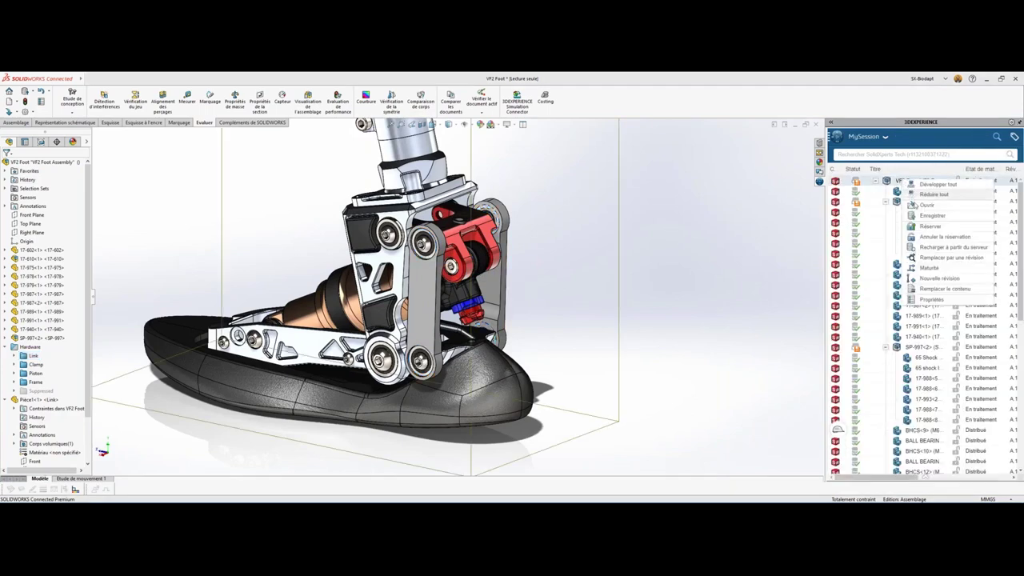
pyautogui.click(916, 216)
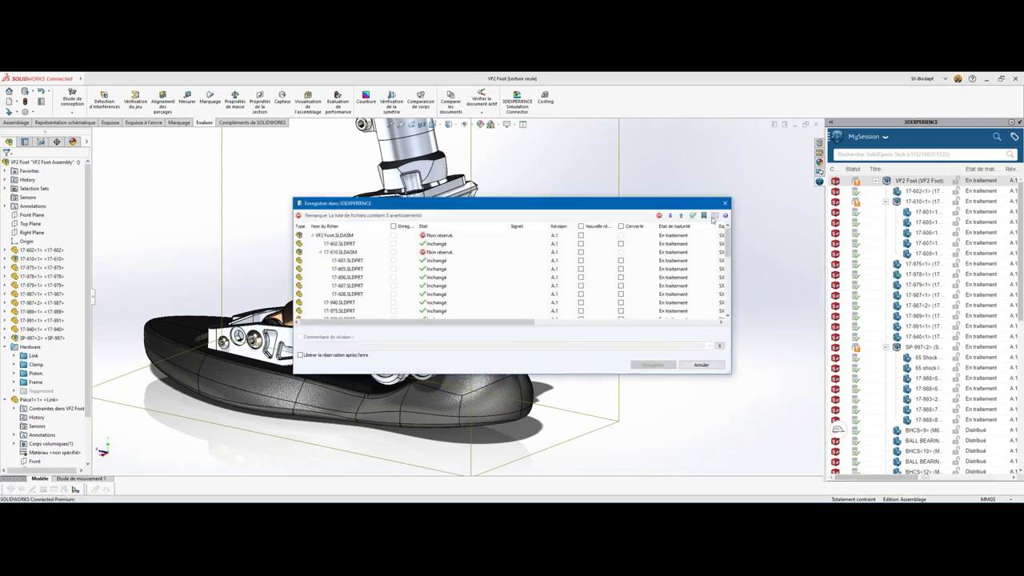
pyautogui.click(694, 220)
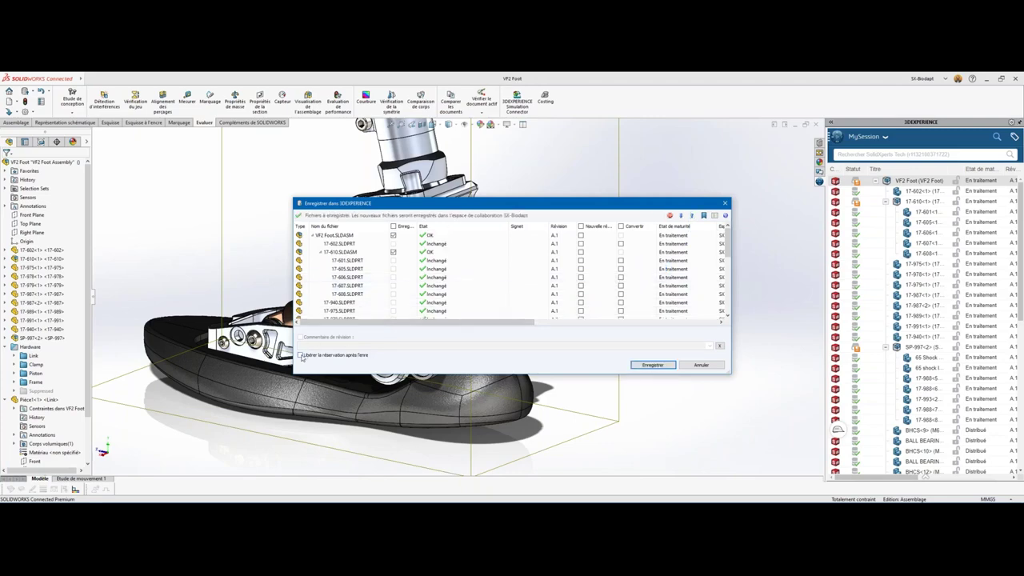
pyautogui.click(638, 366)
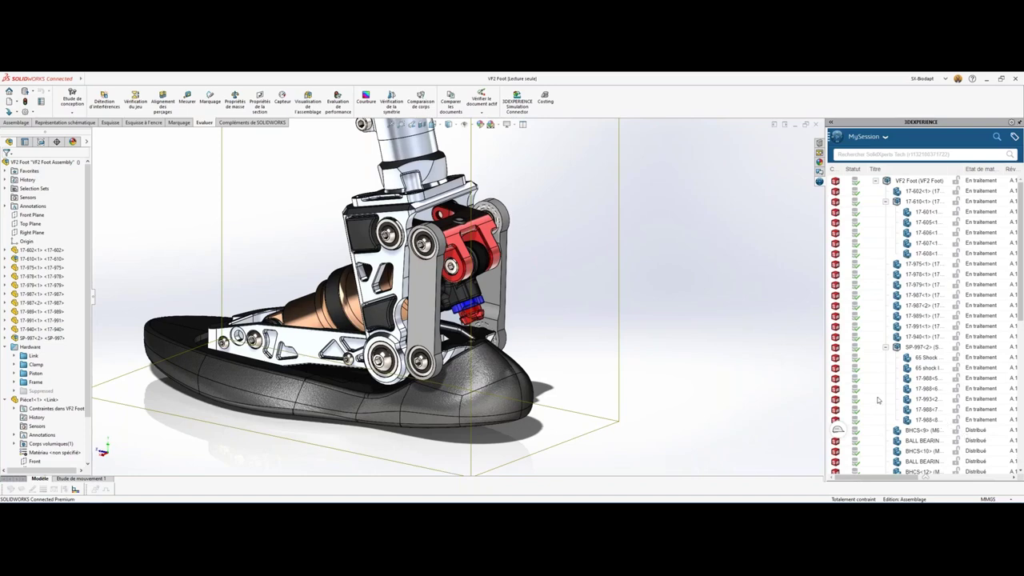
# Restore down the SOLIDWORKS window to reveal the 3DEXPERIENCE dashboard.
pyautogui.scroll(-5, 877, 400)
pyautogui.scroll(-5, 877, 400)
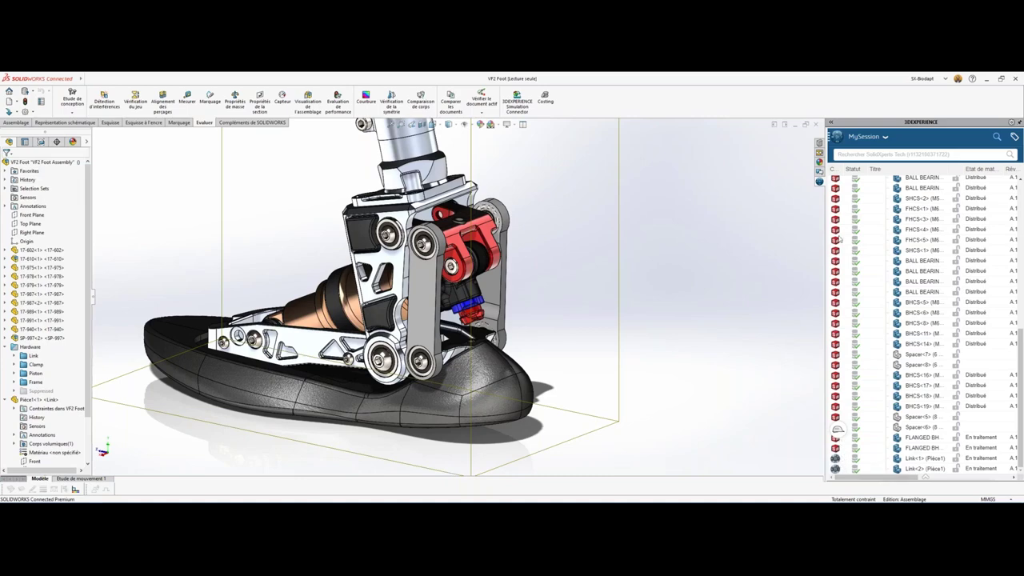
pyautogui.moveTo(820, 81); pyautogui.dragTo(703, 105)
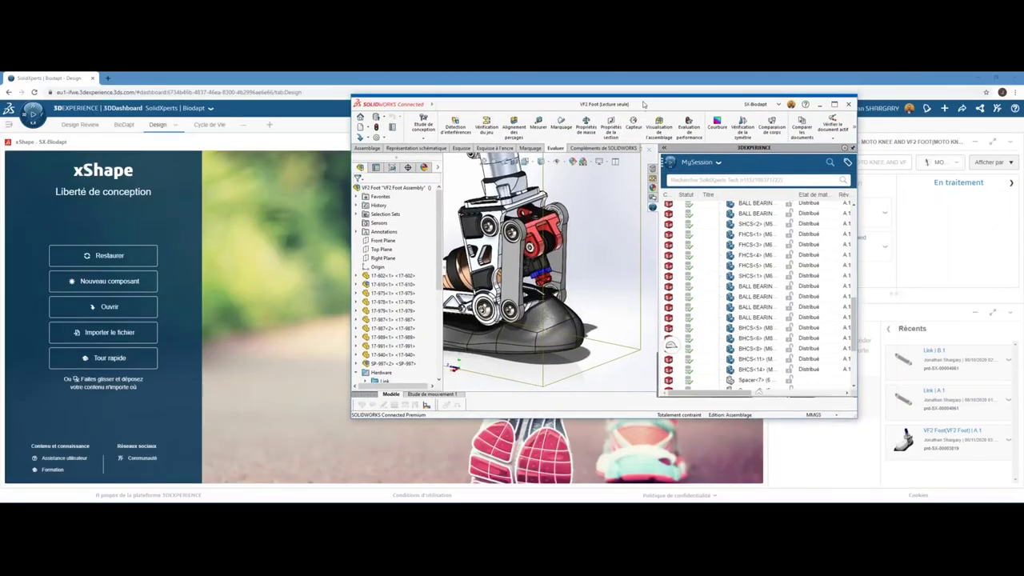
# Drag Link<1> from MySession into xShape and bring up the app-switch prompt.
pyautogui.scroll(-4, 723, 296)
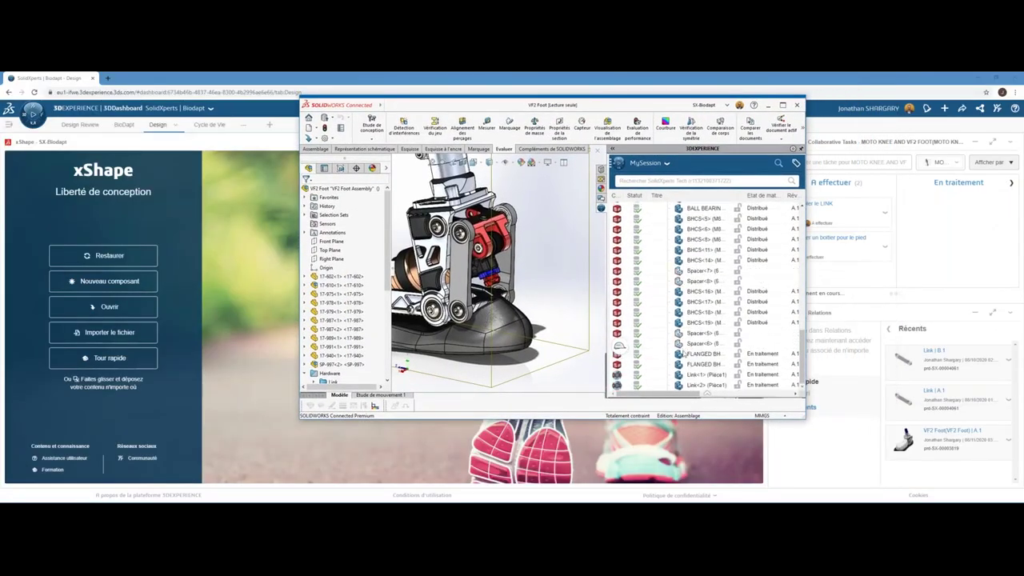
pyautogui.click(652, 375)
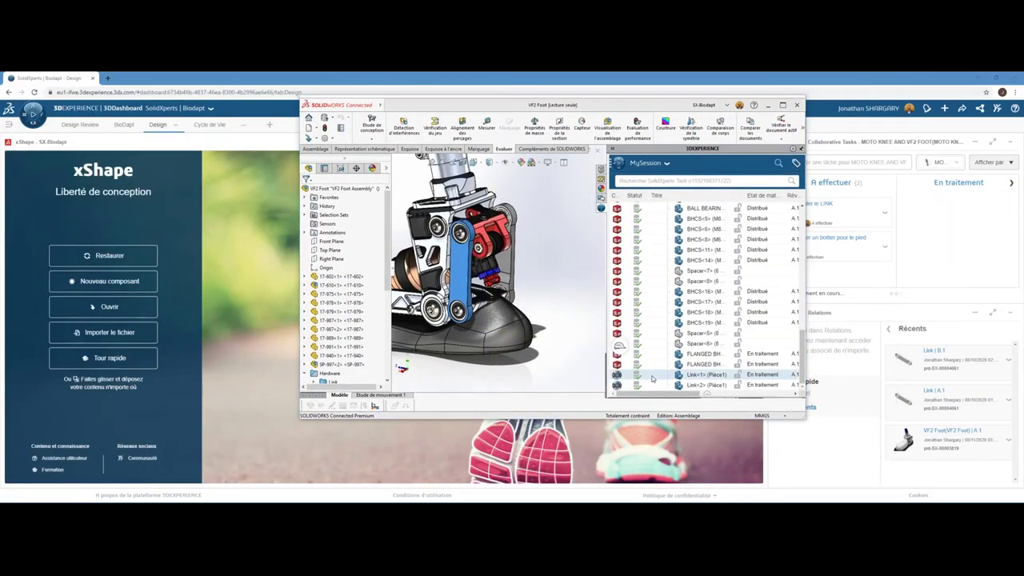
pyautogui.moveTo(651, 378); pyautogui.dragTo(263, 356)
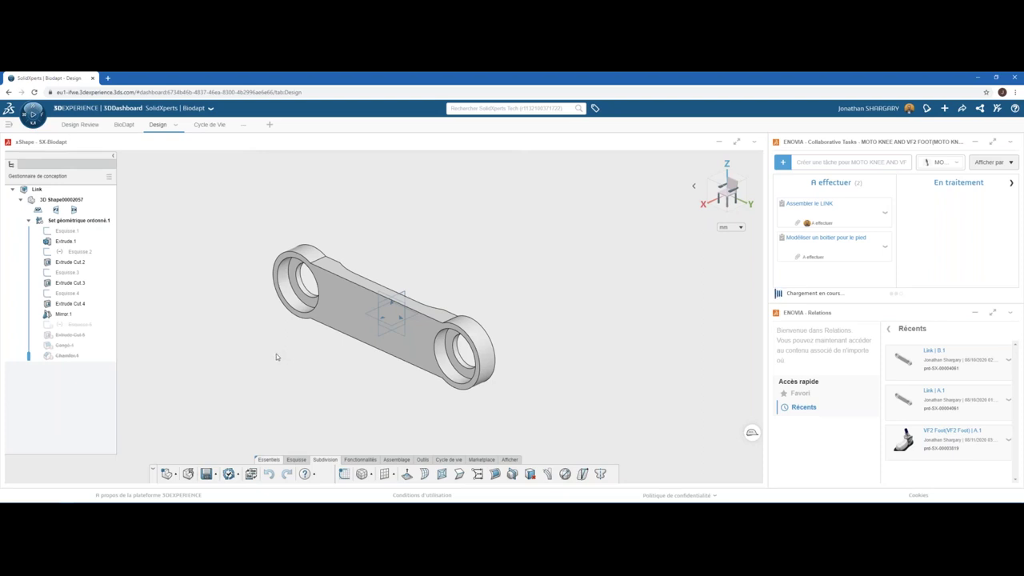
pyautogui.hotkey('ctrl', 'Tab')
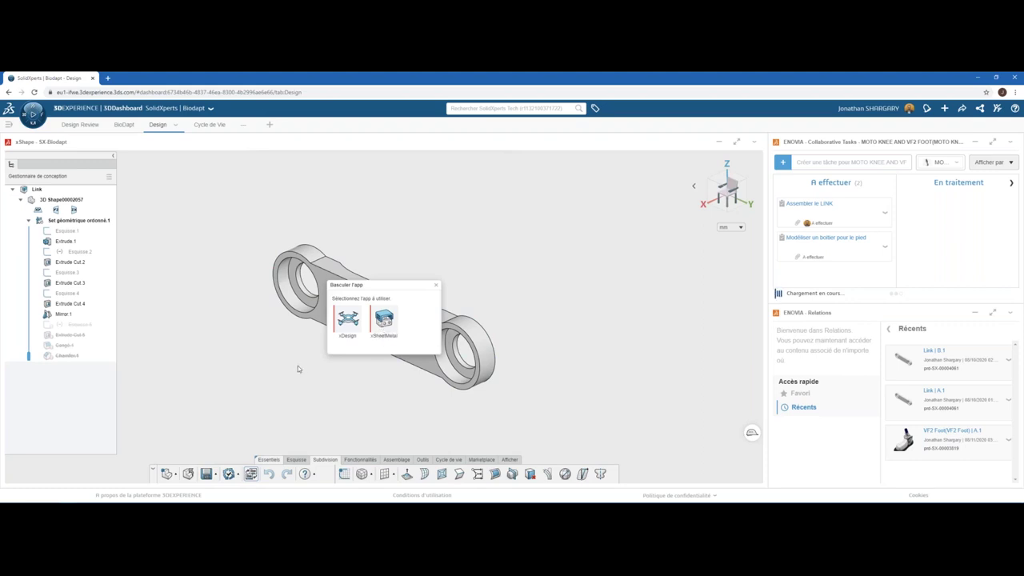
# Move the Assembler le LINK task to En traitement and start a sketch on the Link's top face.
pyautogui.click(435, 285)
pyautogui.scroll(2, 372, 328)
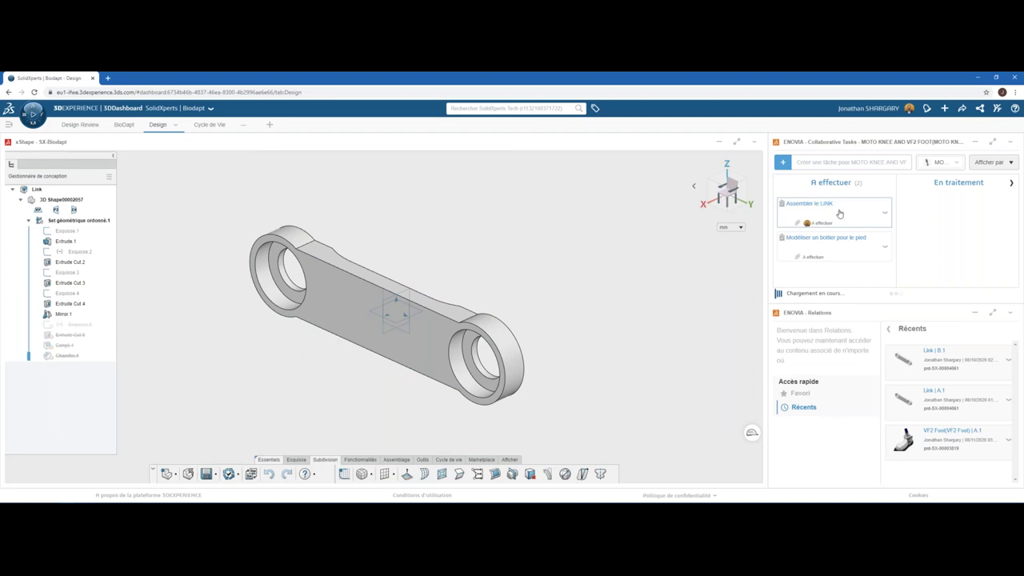
pyautogui.moveTo(839, 213); pyautogui.dragTo(998, 212)
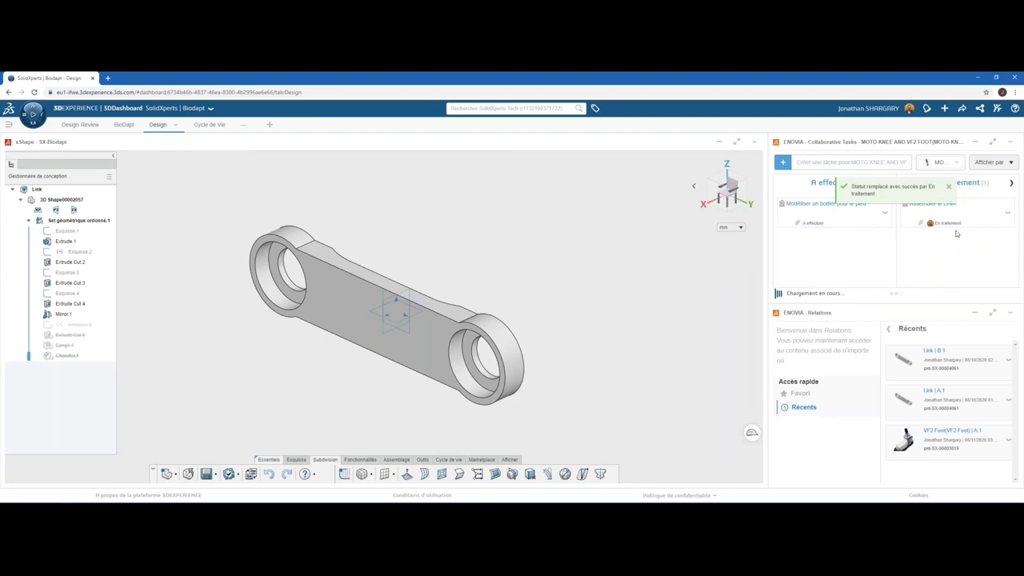
pyautogui.click(344, 324)
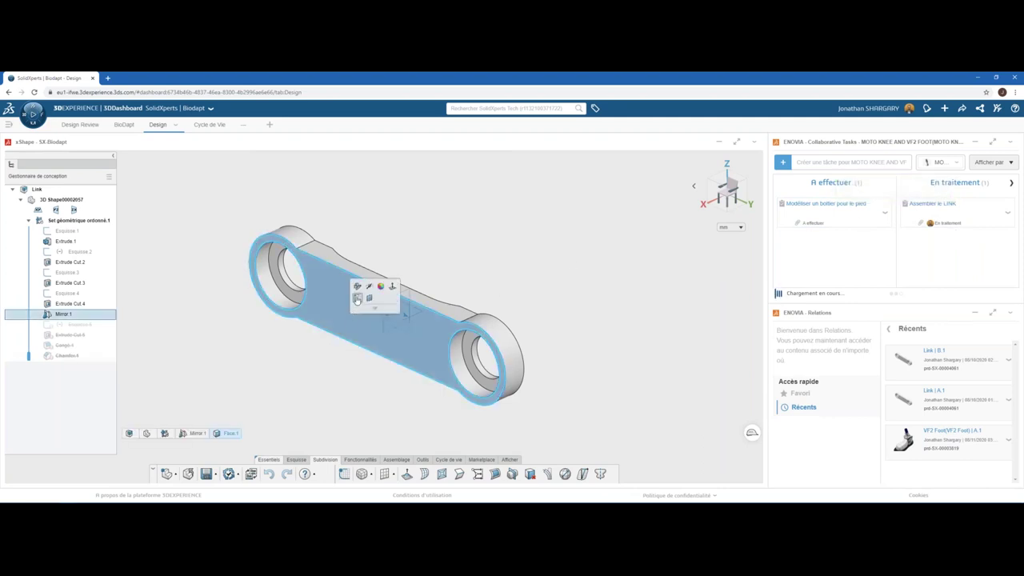
pyautogui.click(357, 297)
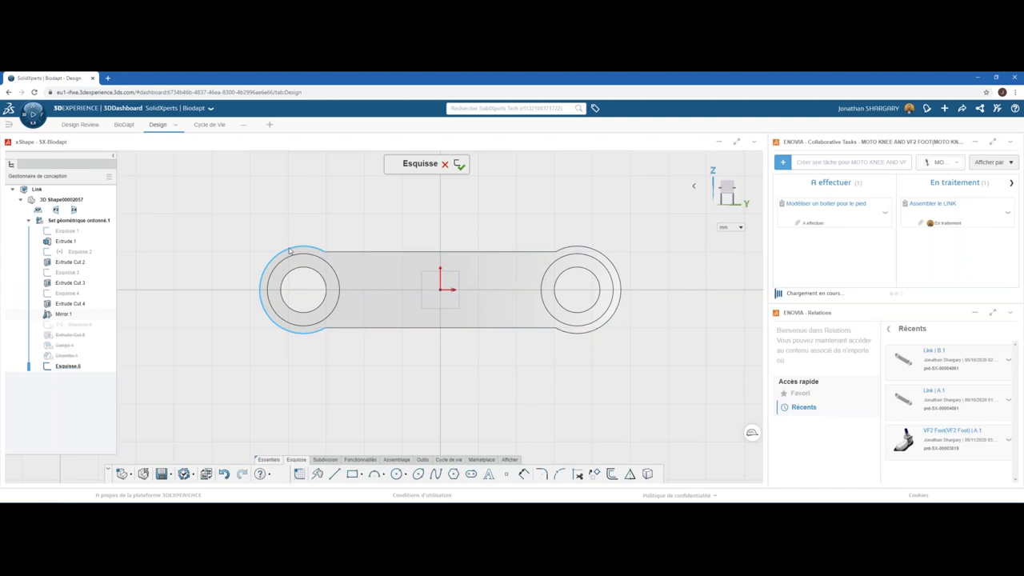
# Convert the left outer arc, trim it to its lower part, and draw a horizontal line toward the centre.
pyautogui.click(289, 252)
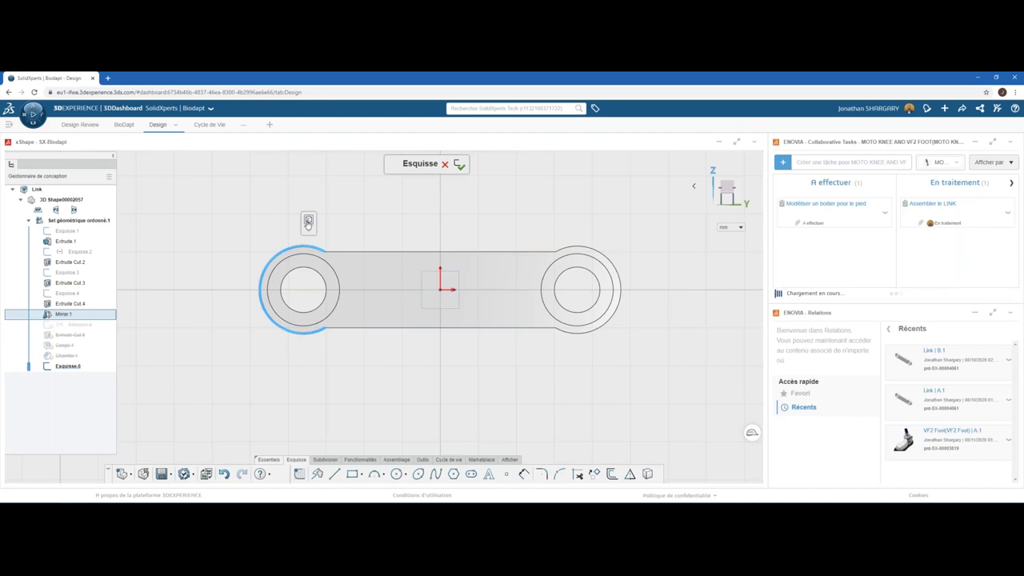
pyautogui.click(308, 221)
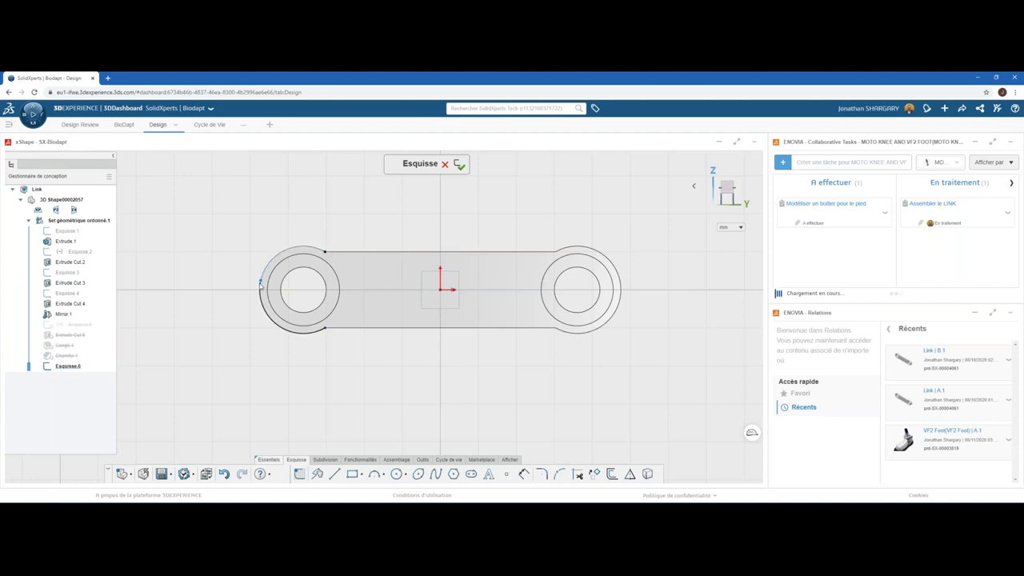
pyautogui.moveTo(273, 253)
pyautogui.mouseDown()
pyautogui.moveTo(303, 338)
pyautogui.moveTo(340, 311)
pyautogui.mouseUp()
pyautogui.click(340, 313)
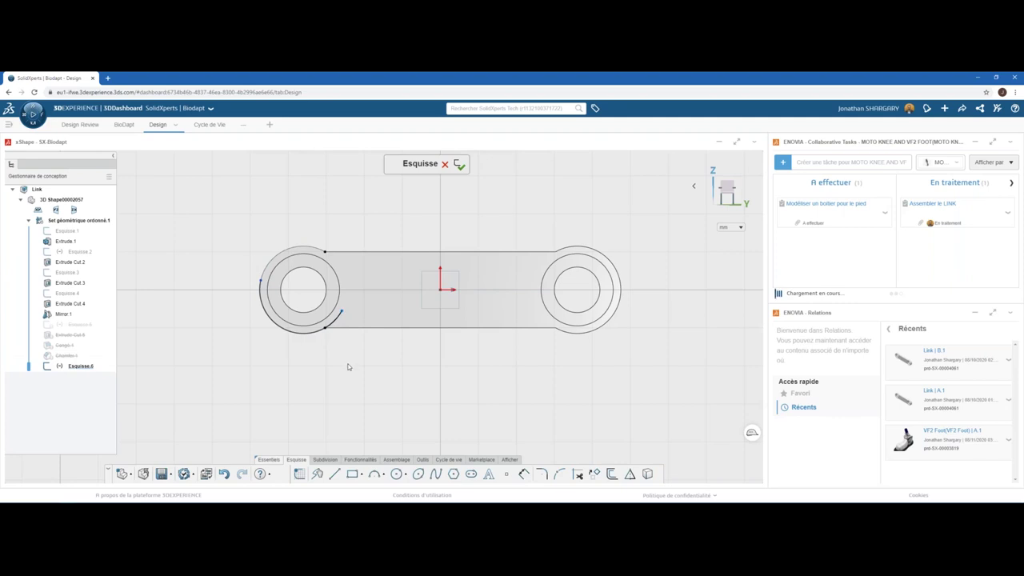
pyautogui.click(335, 473)
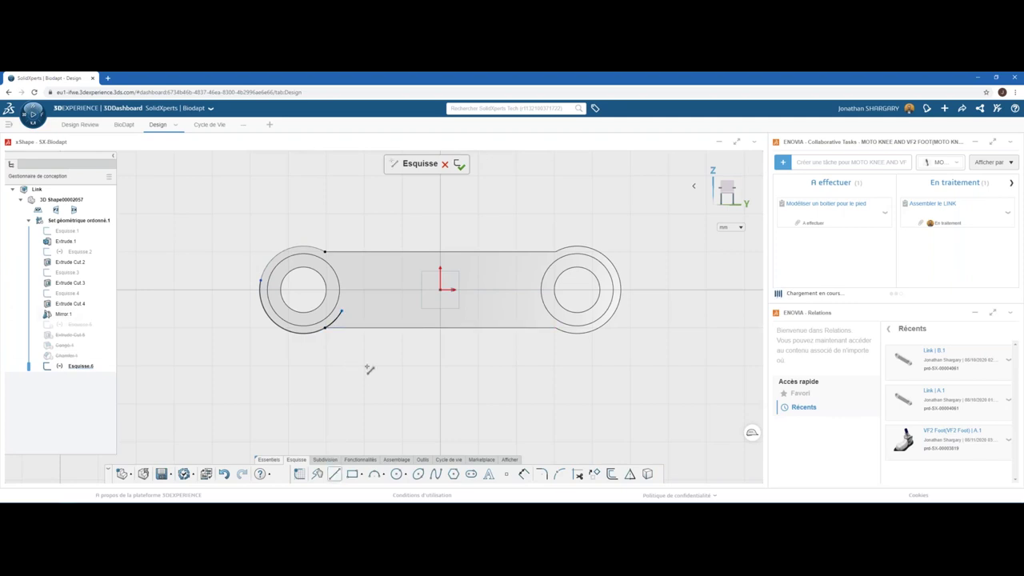
pyautogui.click(341, 311)
pyautogui.click(439, 311)
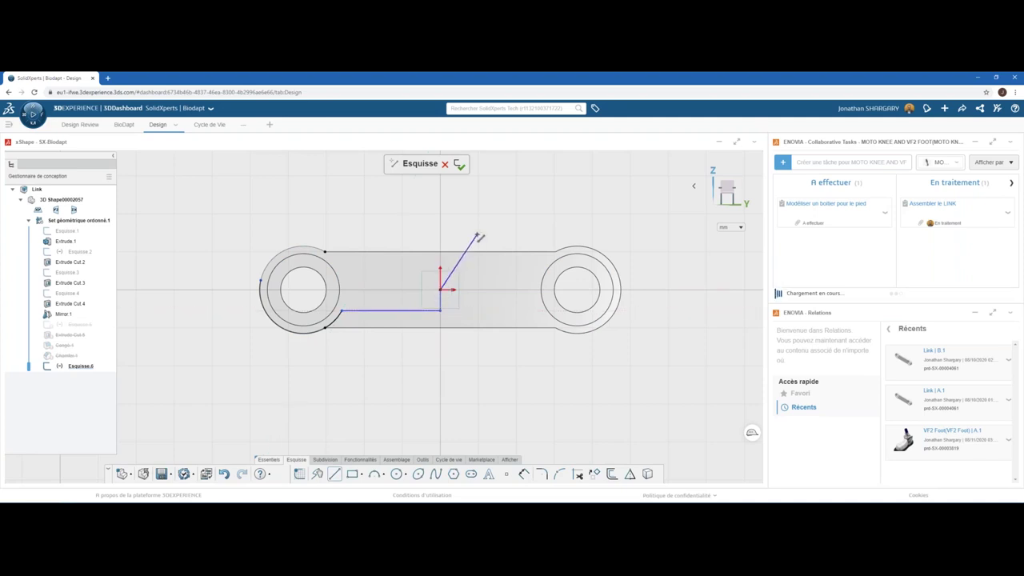
pyautogui.press('Escape')
# Apply a Symmetric constraint to the left arc and lower edge, mirroring them to the right.
pyautogui.click(440, 302)
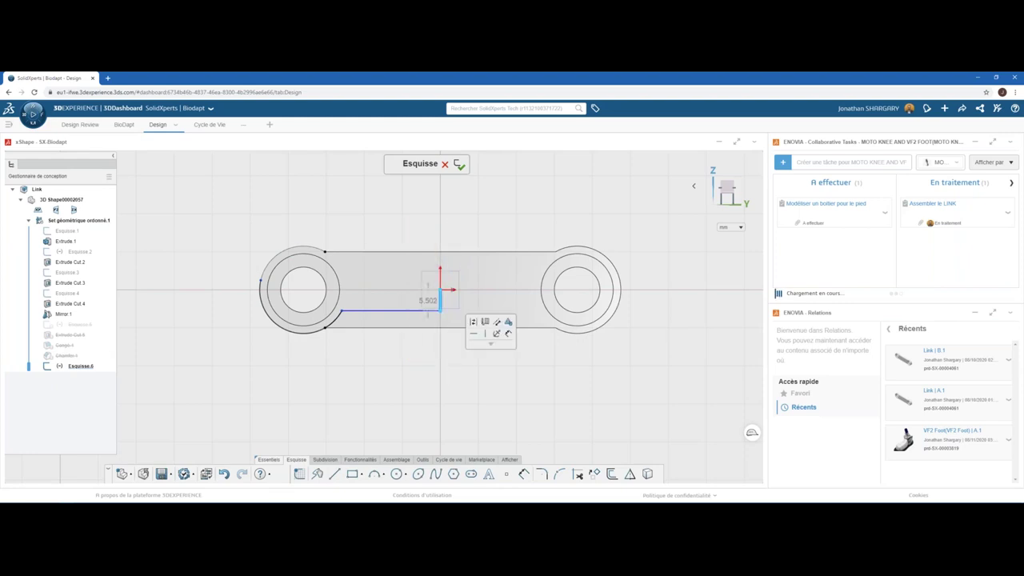
pyautogui.click(474, 323)
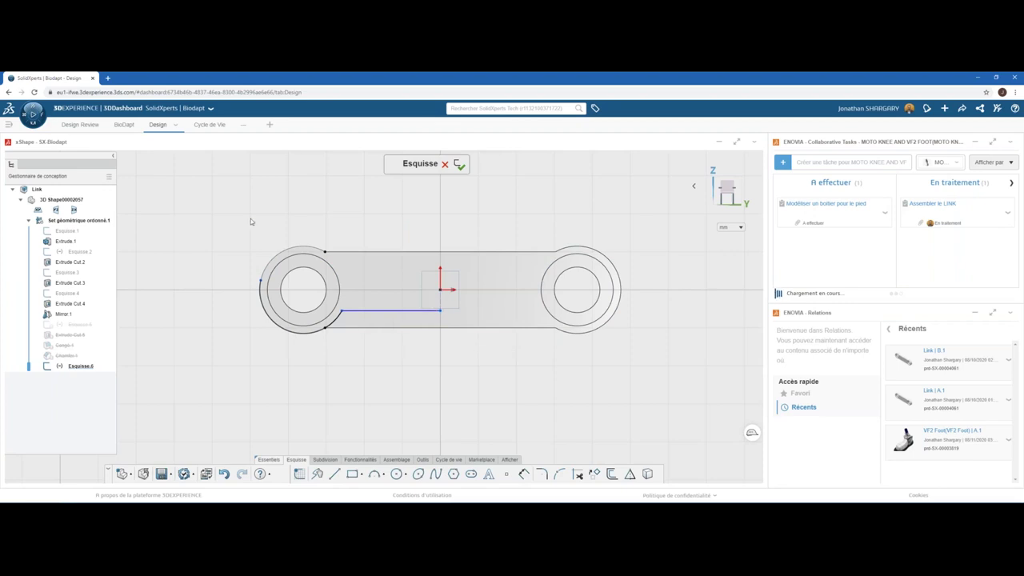
pyautogui.moveTo(250, 219); pyautogui.dragTo(481, 357)
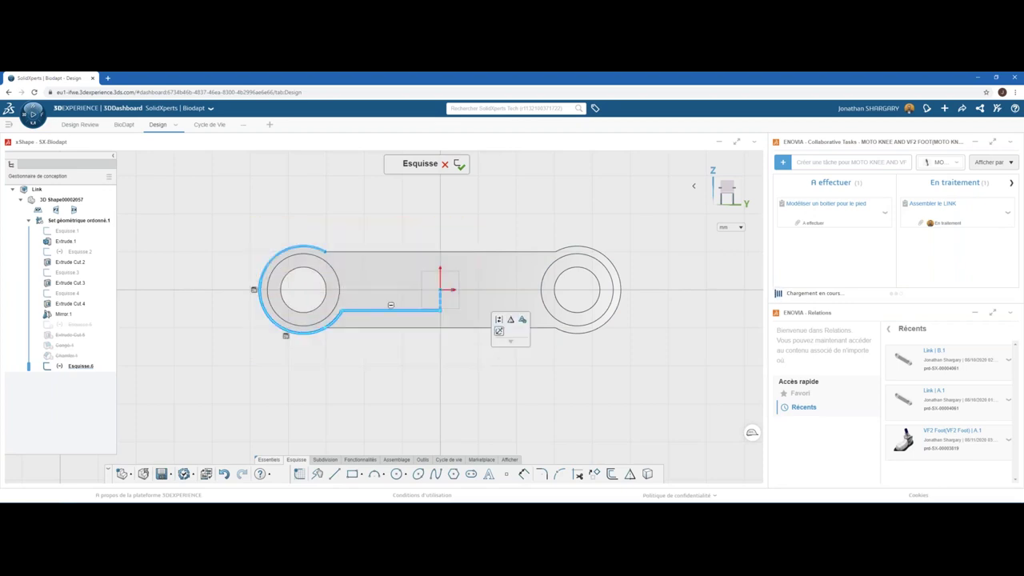
pyautogui.click(510, 320)
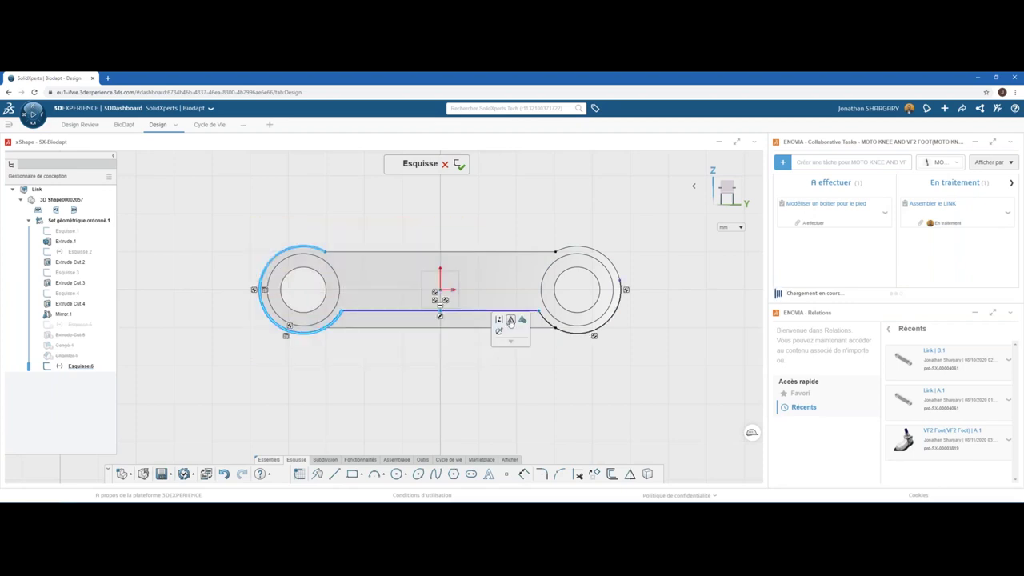
pyautogui.click(436, 350)
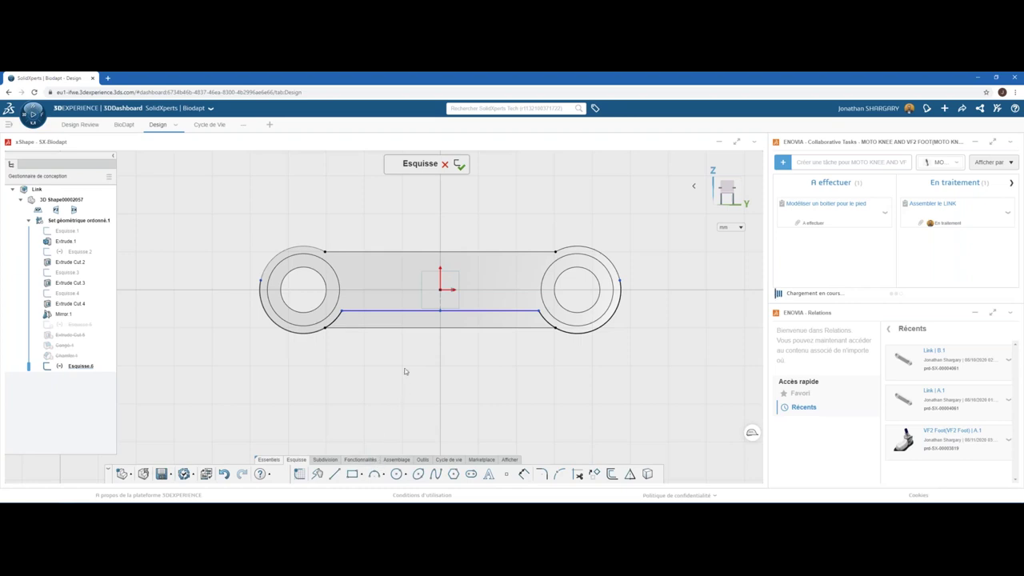
# Dimension the top-to-lower edge distance, changing 15.502 to 14 mm.
pyautogui.click(400, 253)
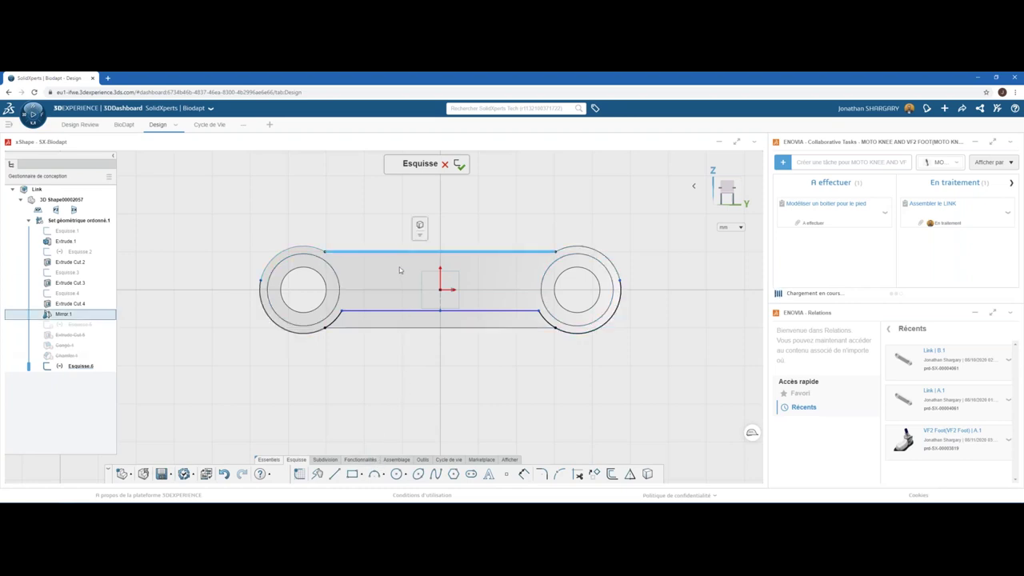
pyautogui.click(389, 311)
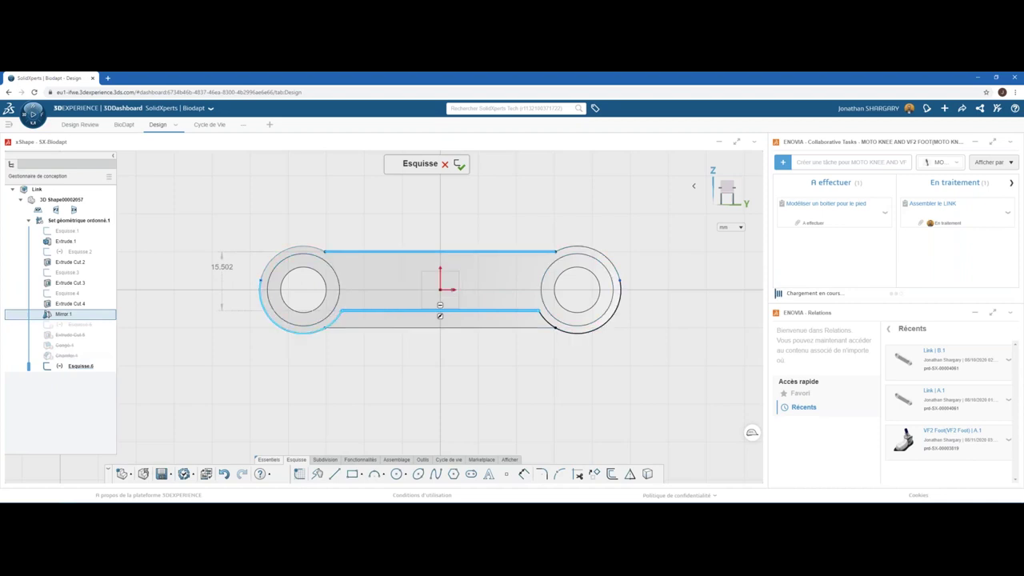
pyautogui.doubleClick(222, 266)
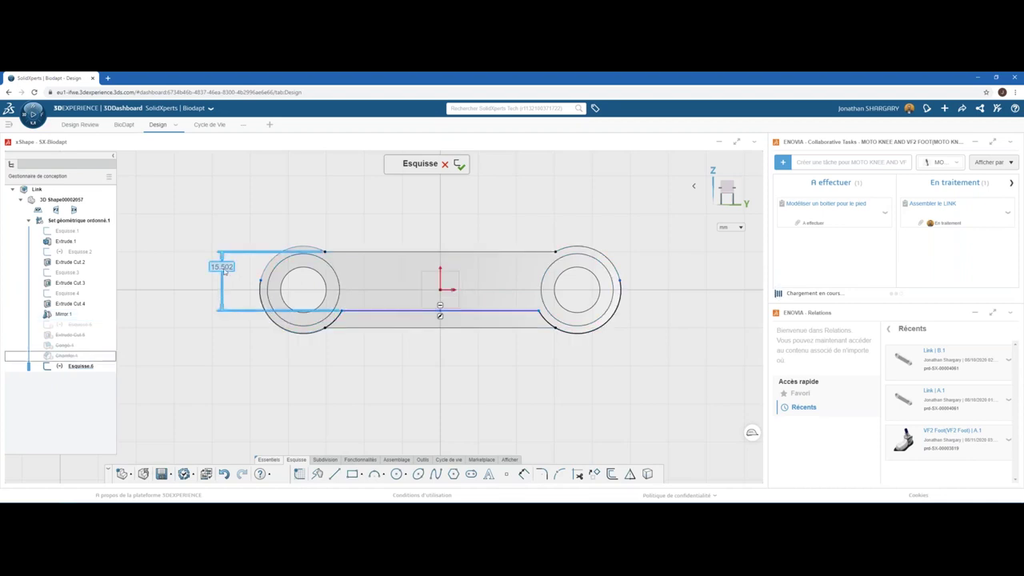
pyautogui.write('14')
pyautogui.press('Return')
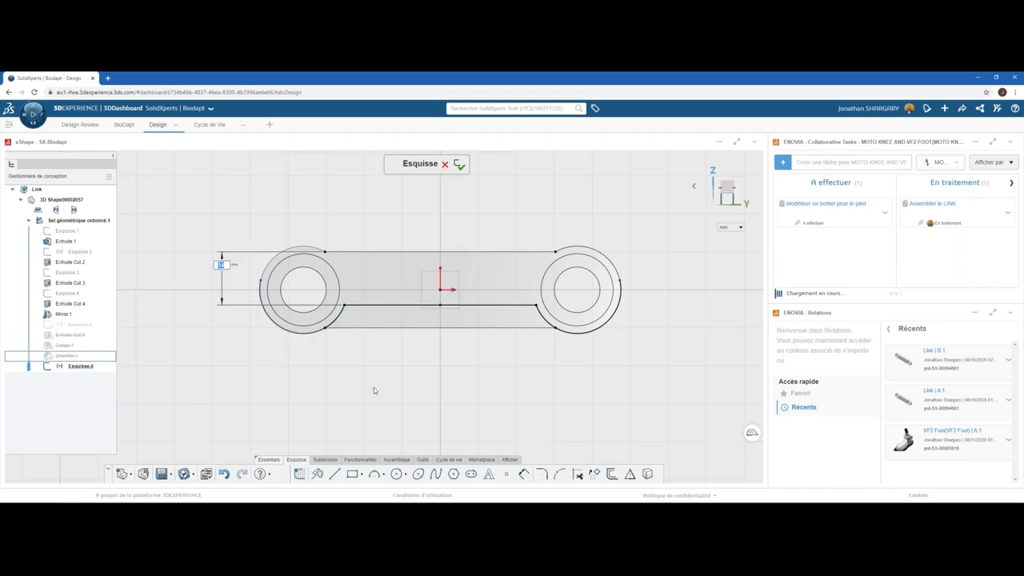
pyautogui.click(361, 459)
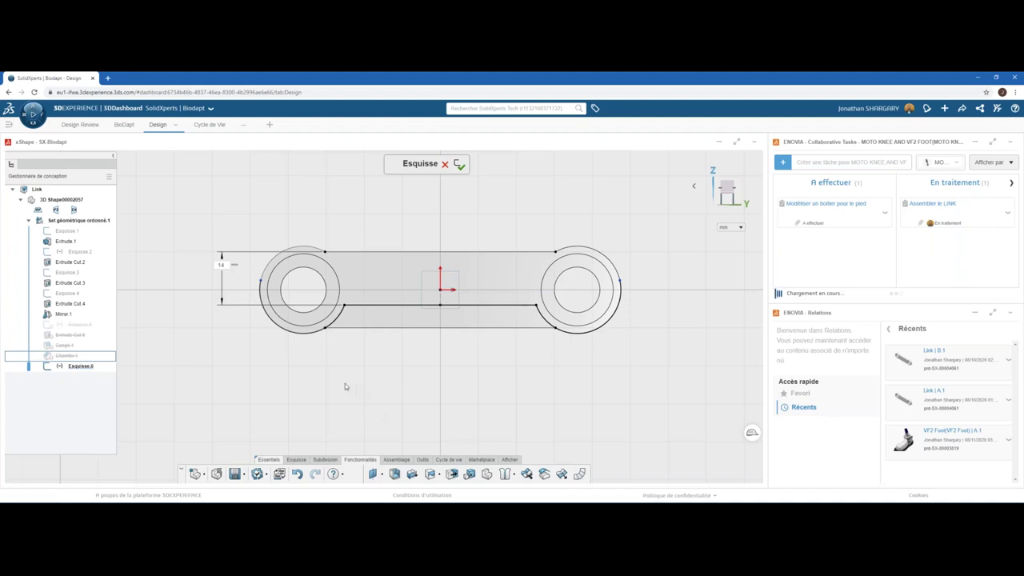
# Exit the sketch, switch the part to xDesign, and select Esquisse.6.
pyautogui.click(460, 164)
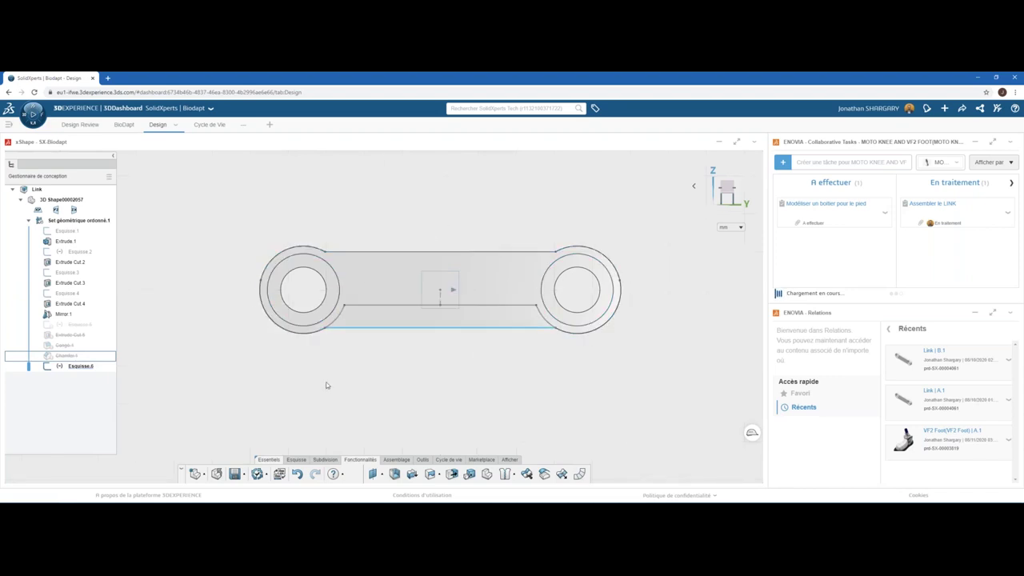
pyautogui.click(278, 475)
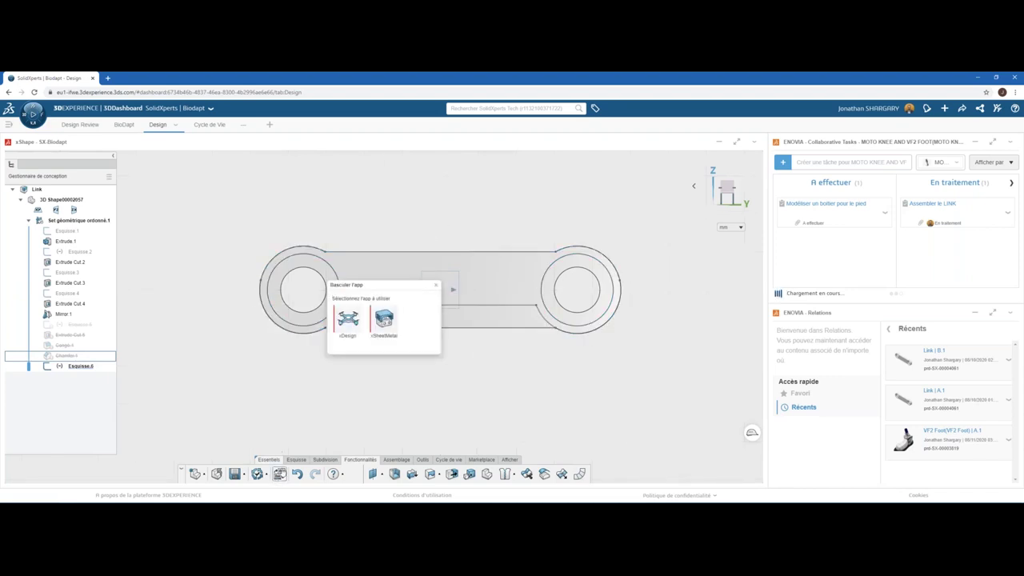
pyautogui.click(348, 320)
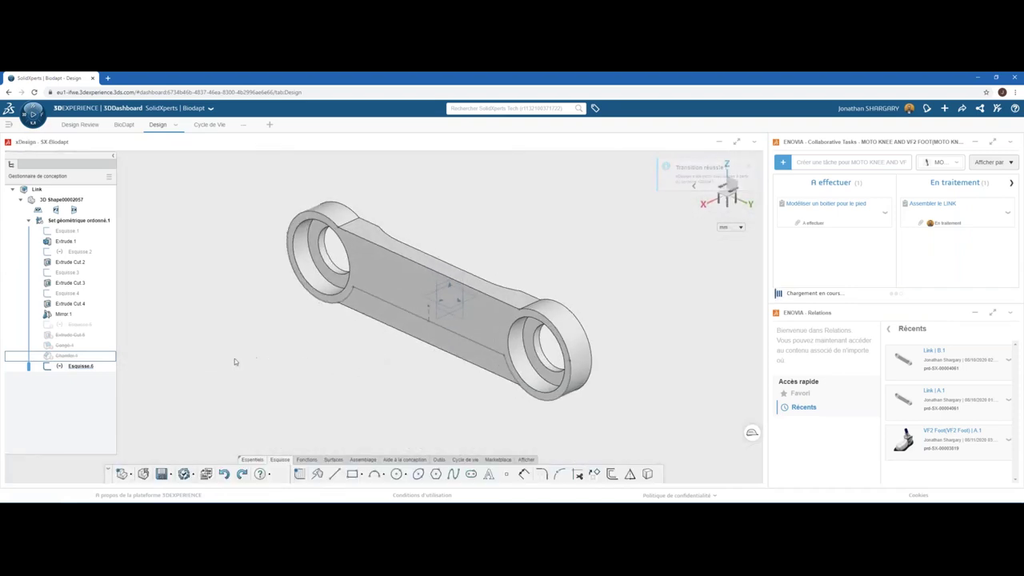
pyautogui.click(80, 366)
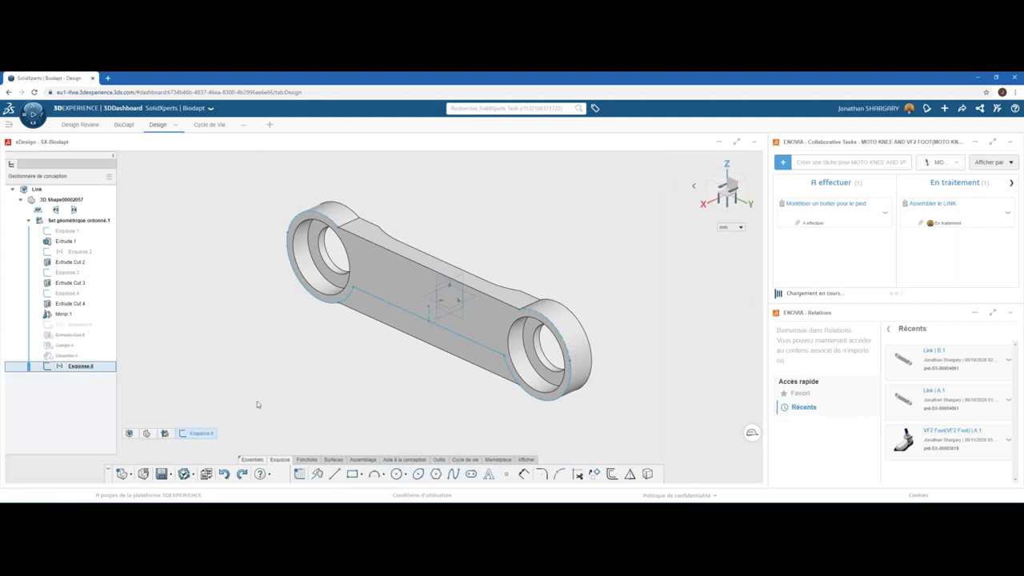
# Start a sweep, try surface and cut options, then change the feature type to extrusion.
pyautogui.click(306, 459)
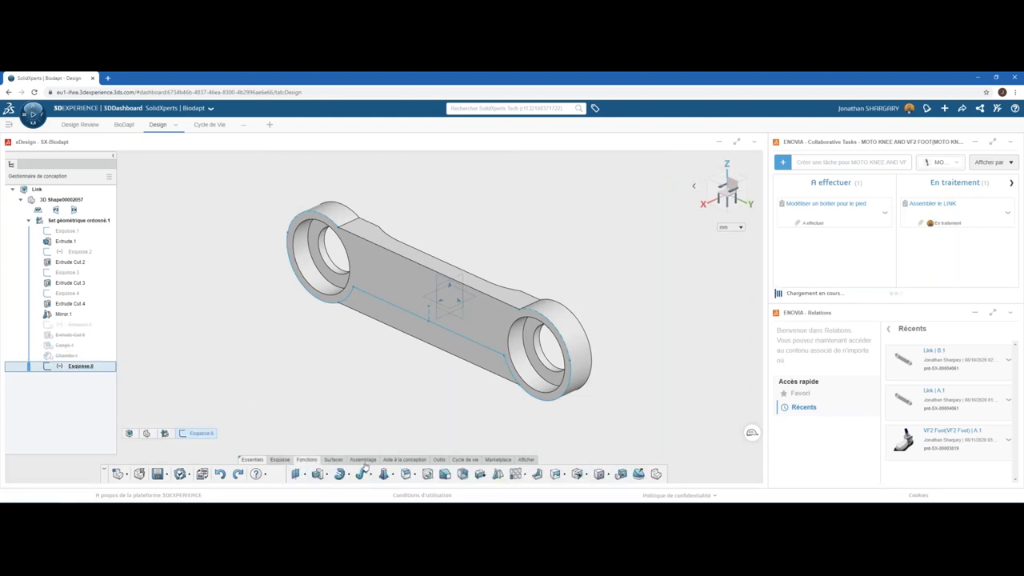
pyautogui.click(328, 476)
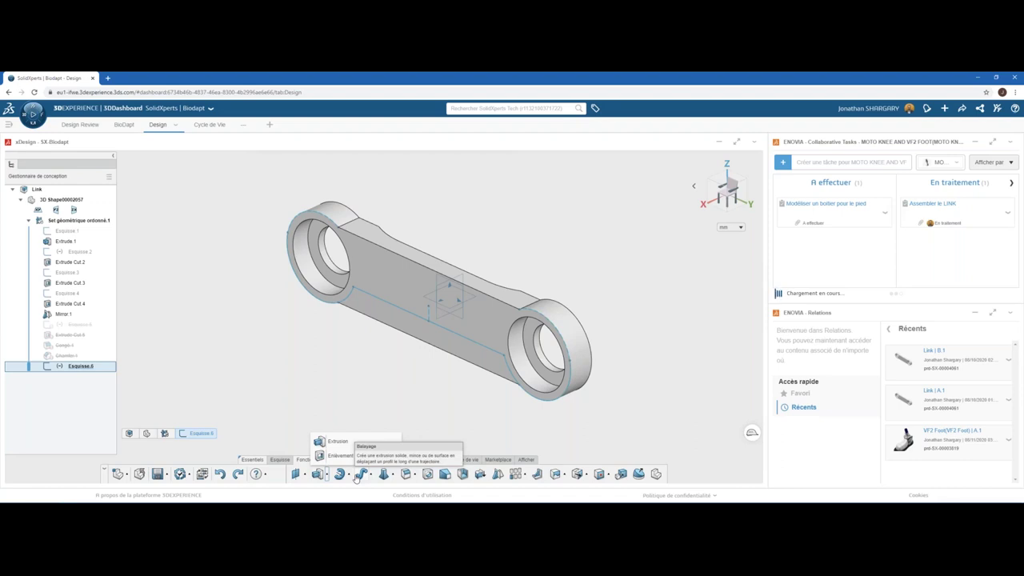
pyautogui.click(361, 475)
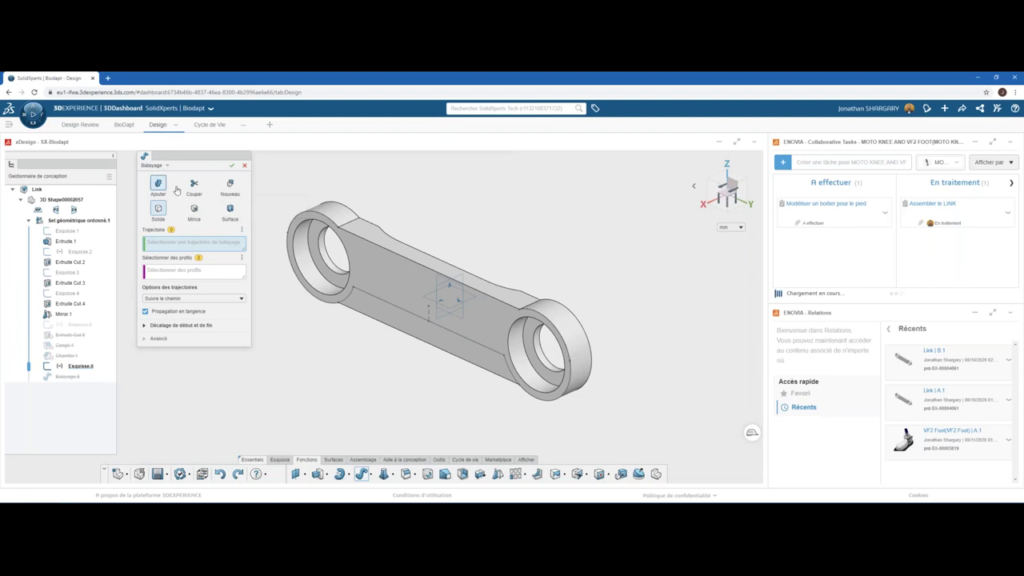
pyautogui.click(231, 210)
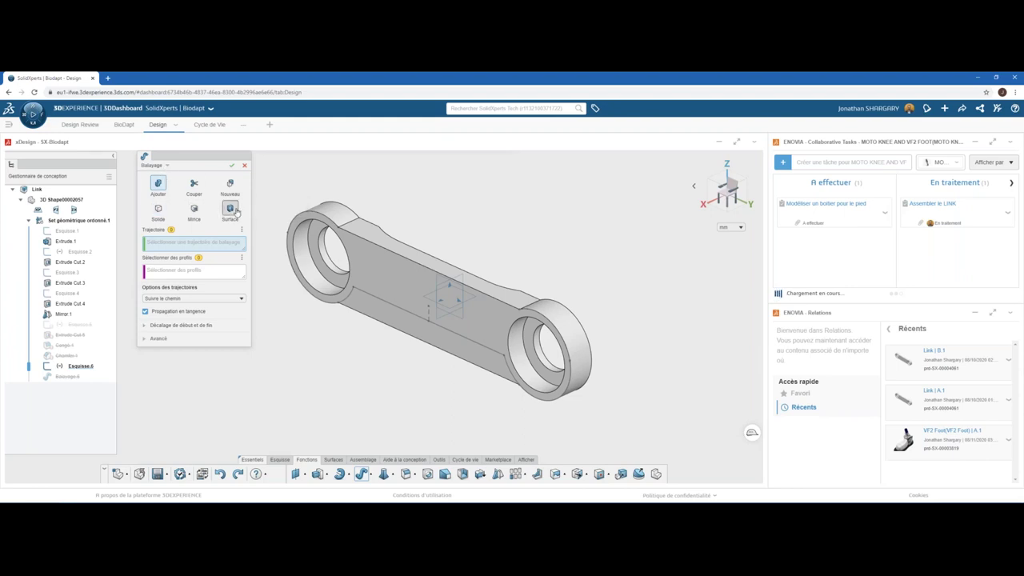
pyautogui.click(193, 184)
pyautogui.click(167, 165)
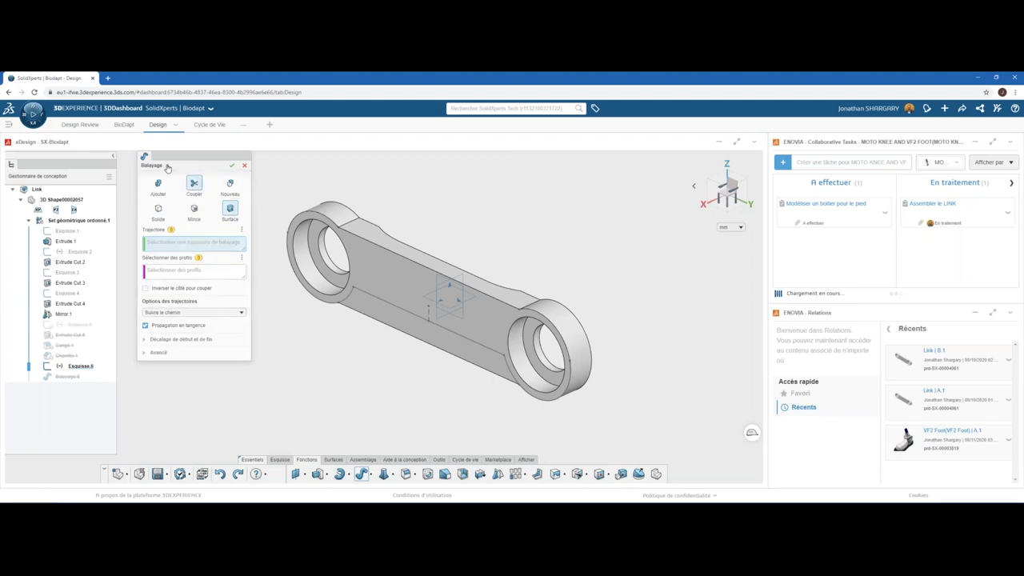
pyautogui.click(156, 185)
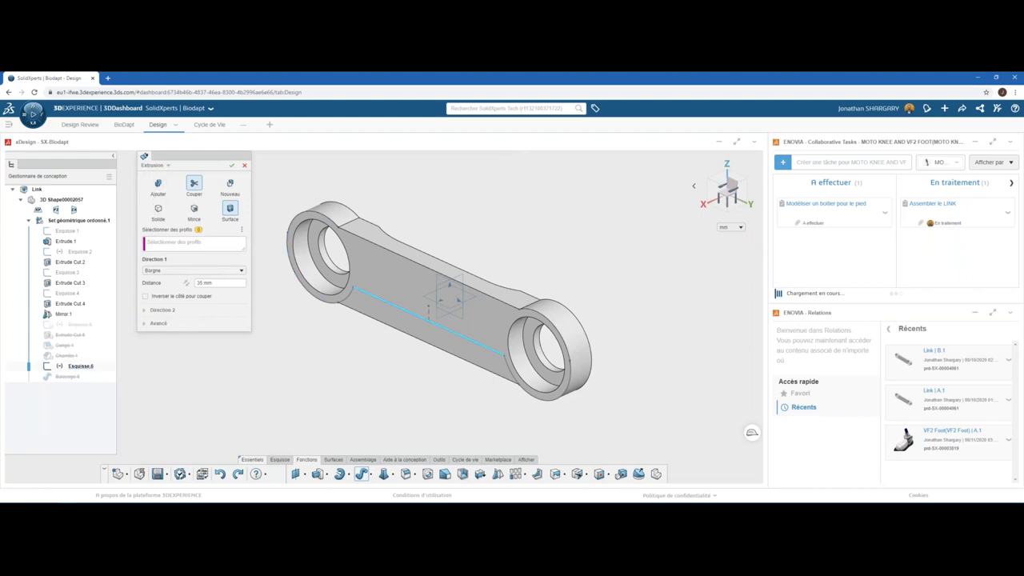
# Pick Esquisse.6 as the extrusion profile, cancel it, and start a fresh sweep.
pyautogui.click(428, 320)
pyautogui.click(429, 320)
pyautogui.click(70, 366)
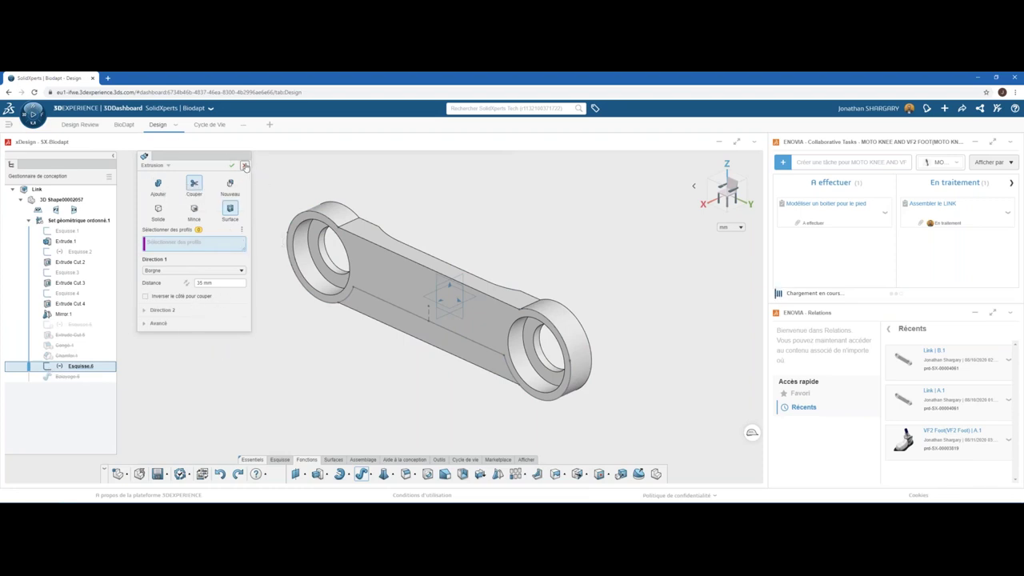
pyautogui.press('Escape')
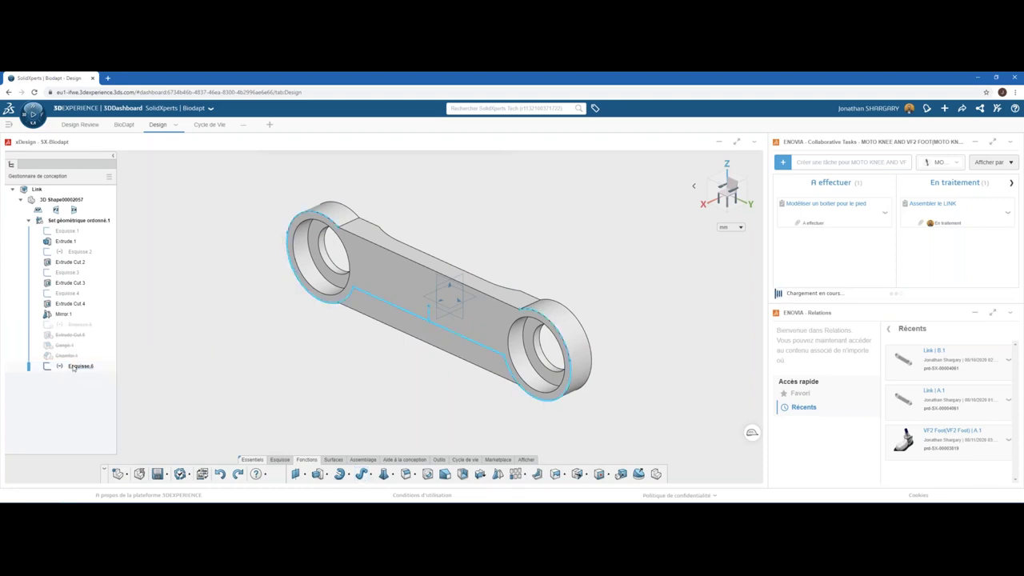
pyautogui.click(362, 474)
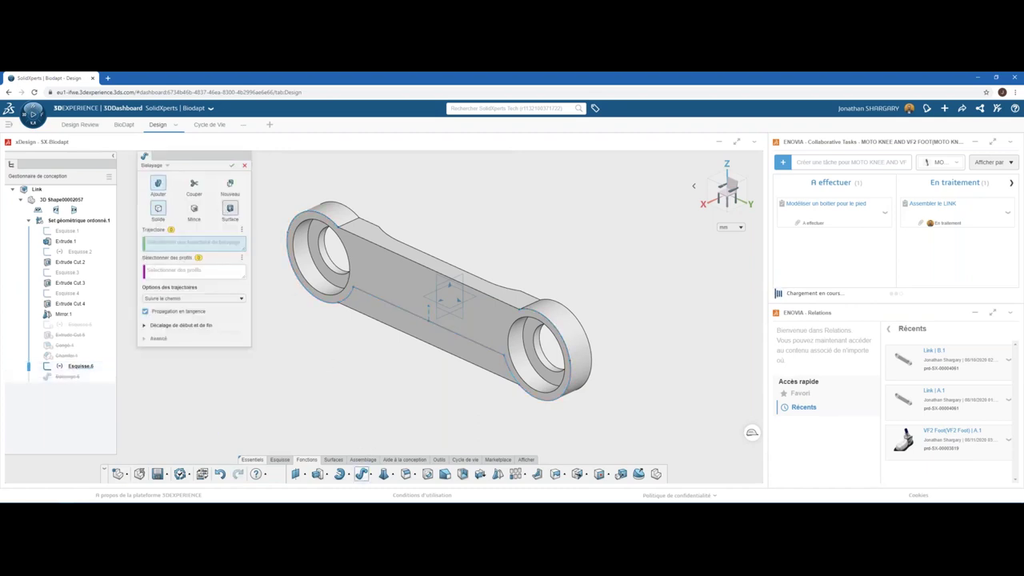
# Make a surface-cut extrusion through both directions (Via les deux) from Arc.1, Ligne.1 and Arc.2.
pyautogui.click(166, 165)
pyautogui.click(158, 188)
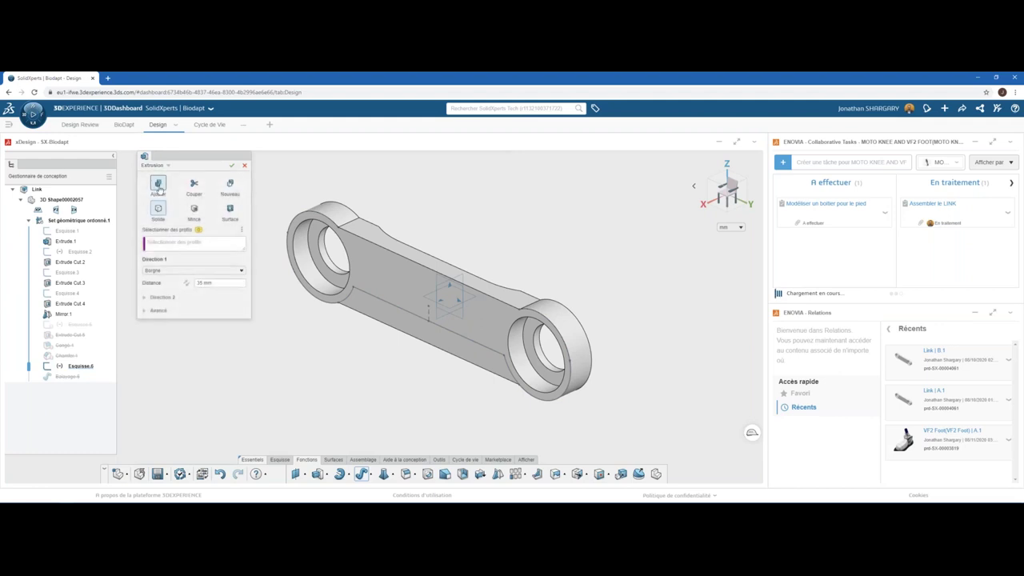
pyautogui.click(192, 188)
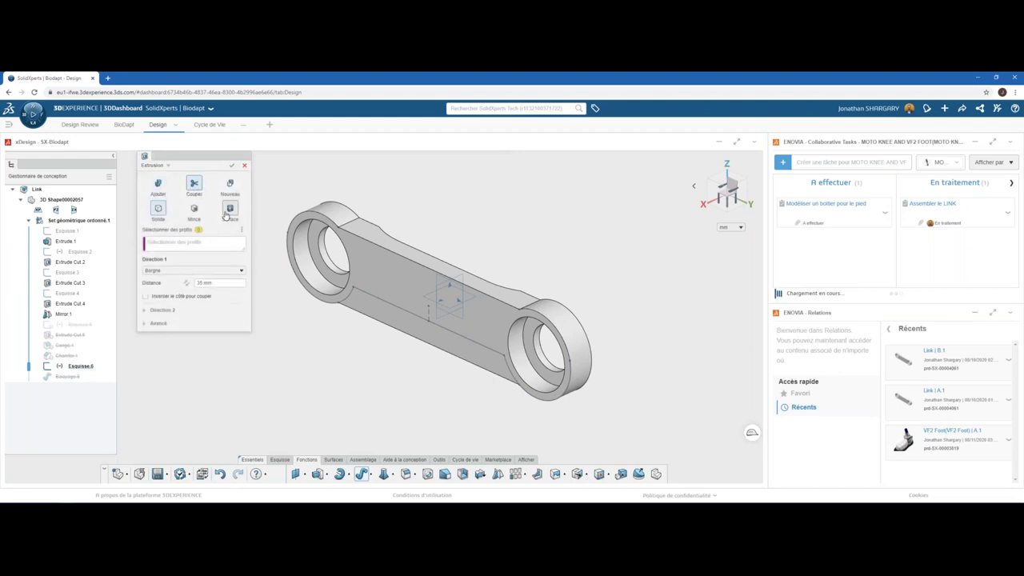
pyautogui.click(228, 211)
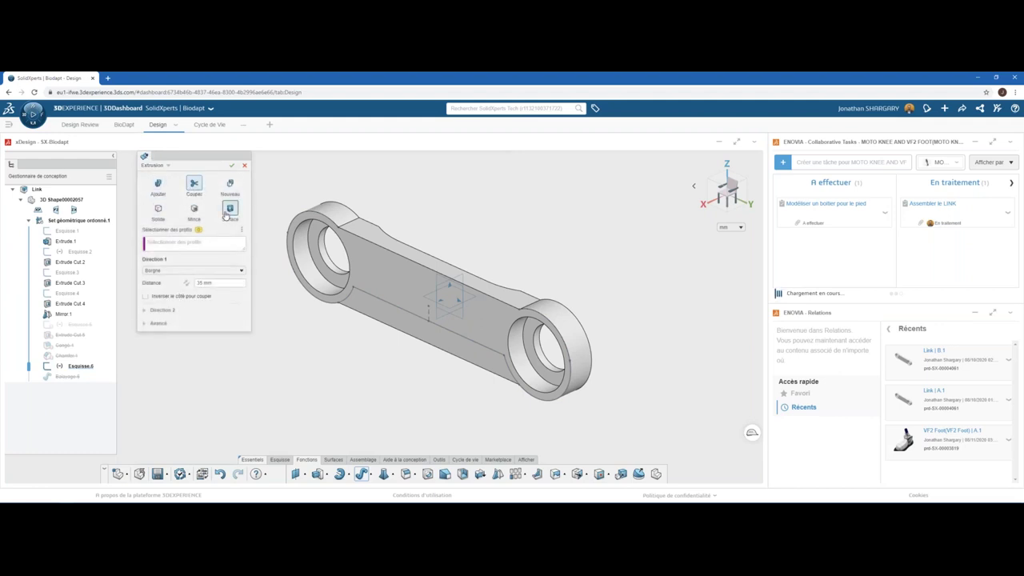
pyautogui.click(201, 273)
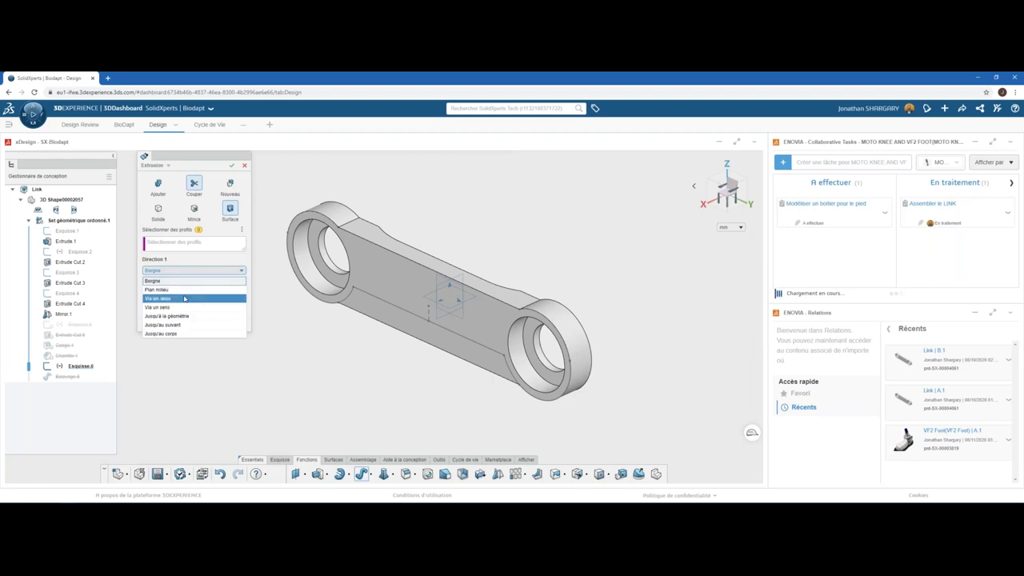
pyautogui.click(185, 298)
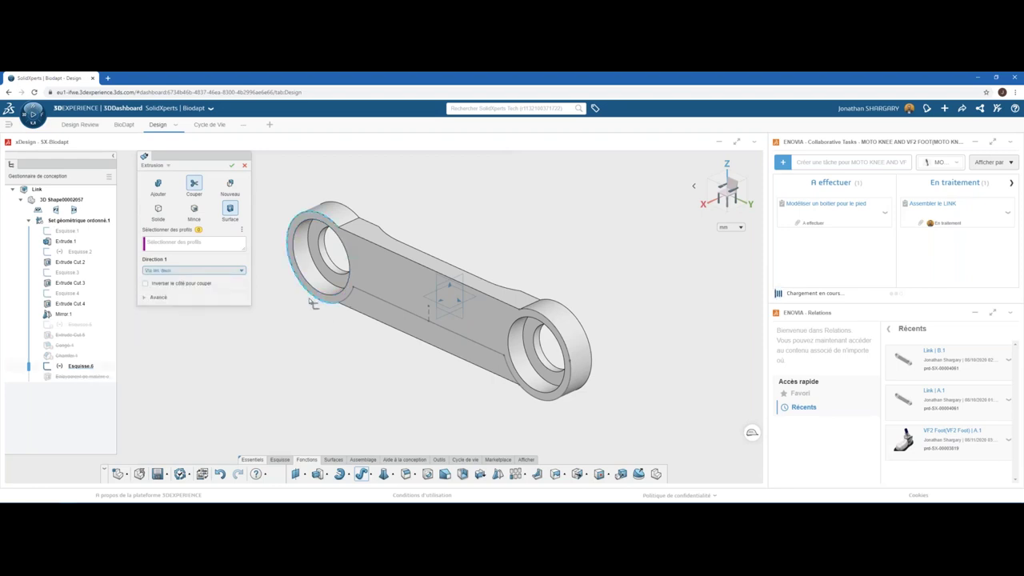
pyautogui.scroll(3, 308, 296)
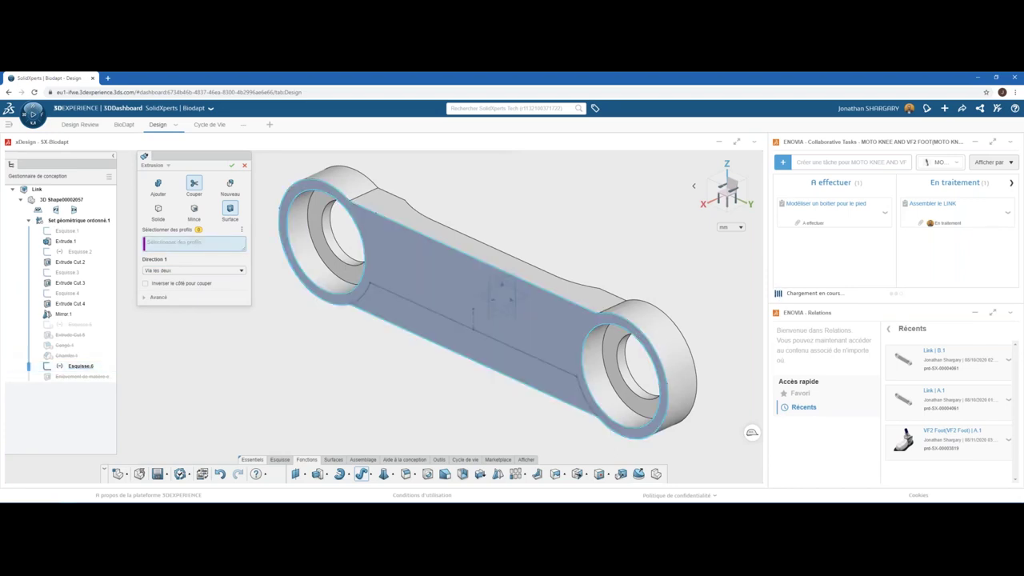
pyautogui.click(355, 296)
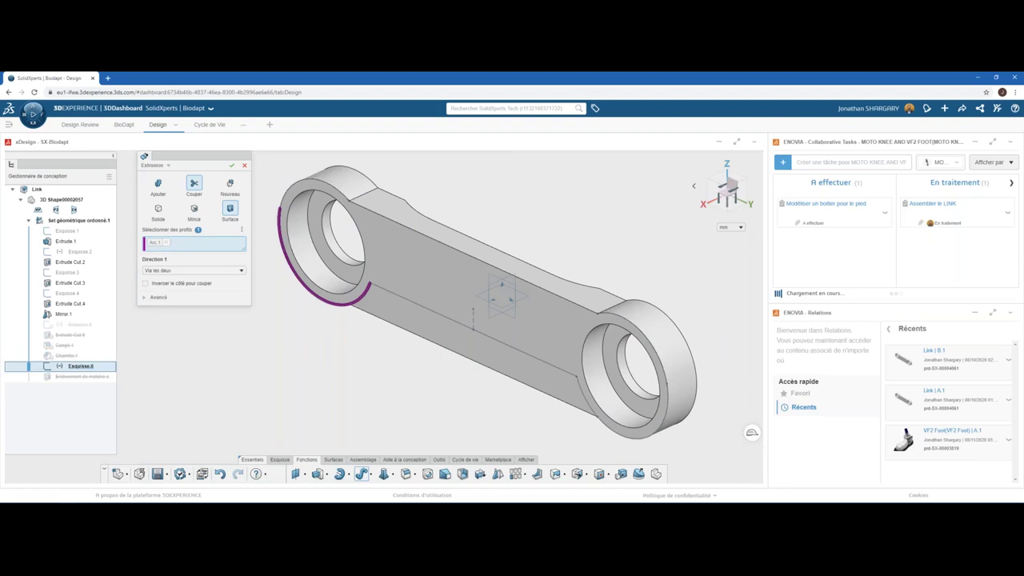
pyautogui.click(386, 293)
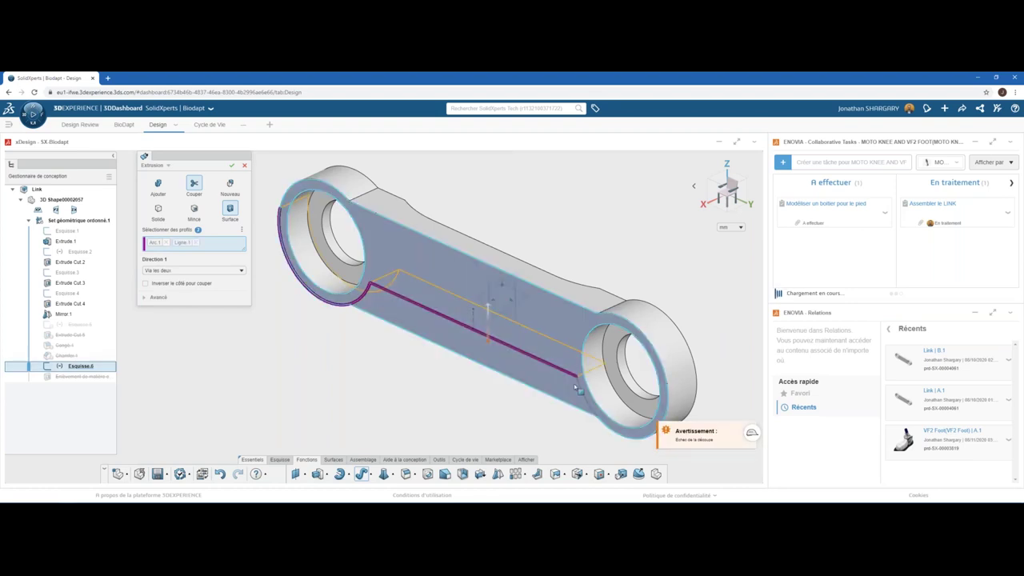
pyautogui.click(627, 434)
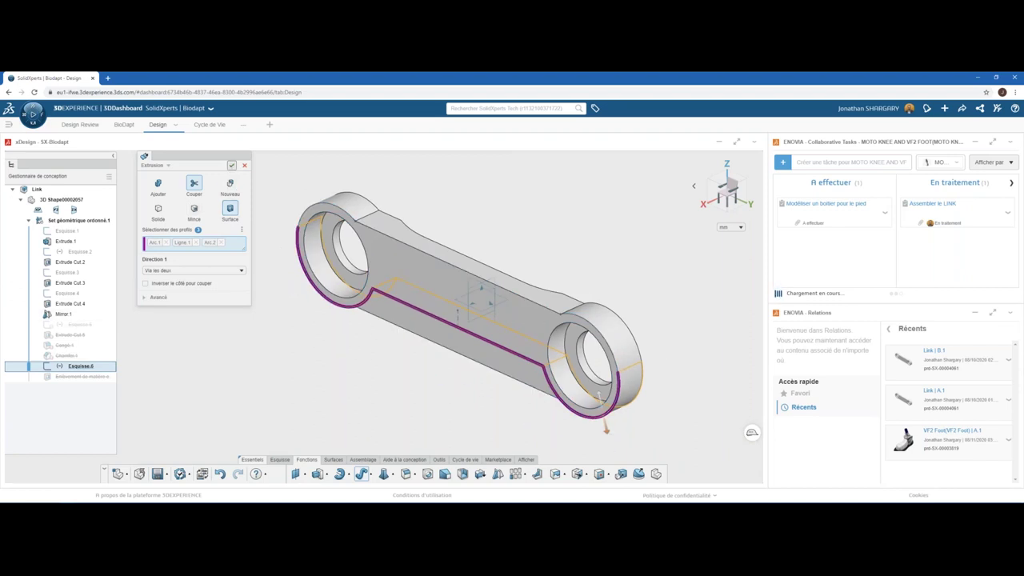
pyautogui.click(231, 165)
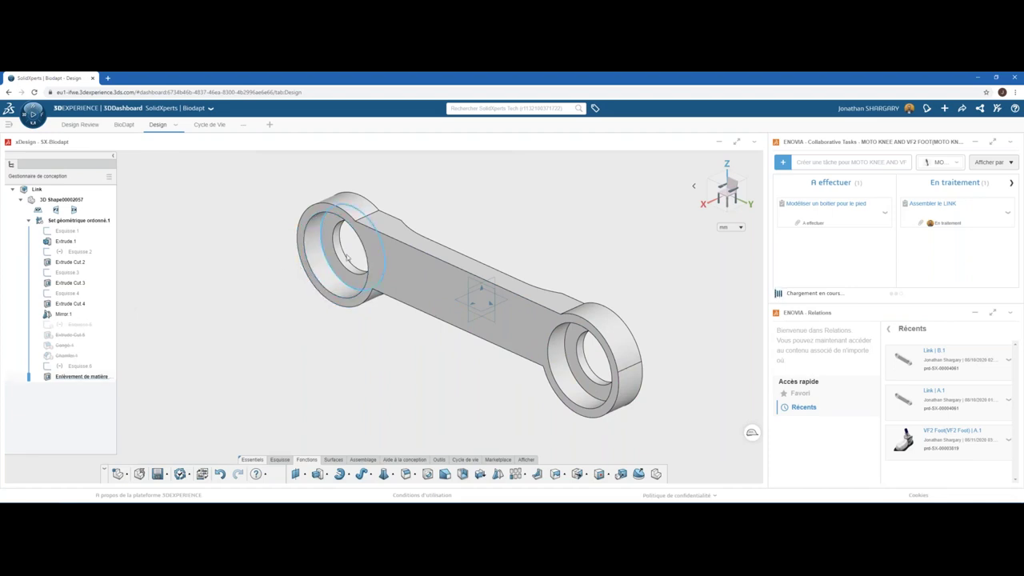
# Fillet the link's top edge and its suggested similar edges at 10 mm, ignoring orientation, face angle and length.
pyautogui.click(375, 214)
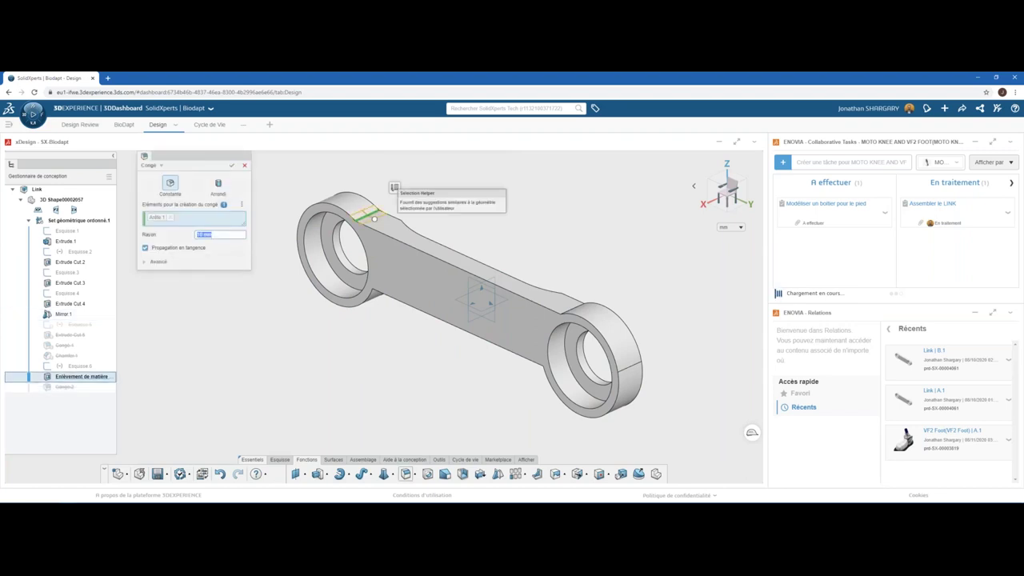
pyautogui.click(393, 188)
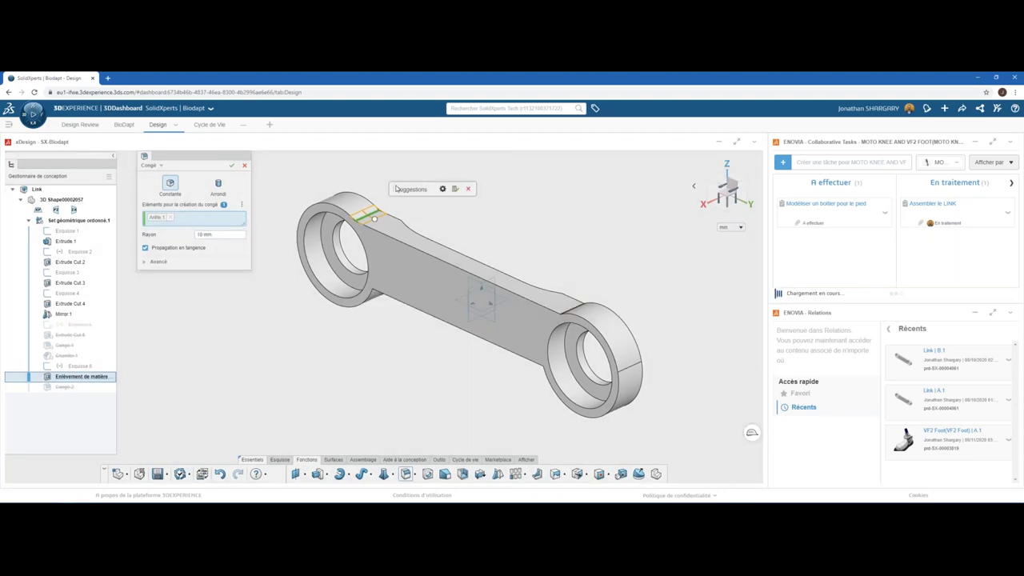
pyautogui.click(442, 189)
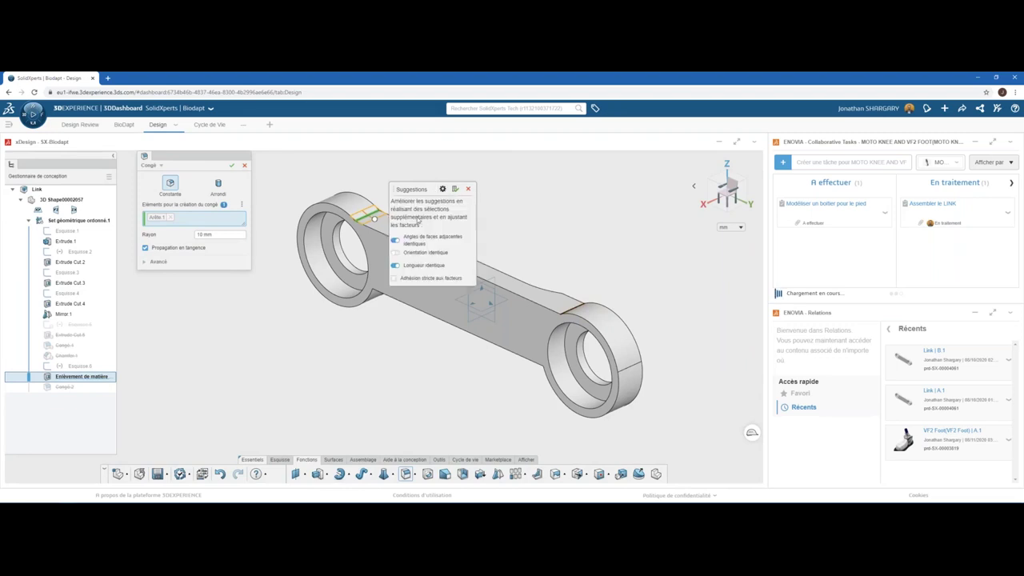
pyautogui.click(395, 251)
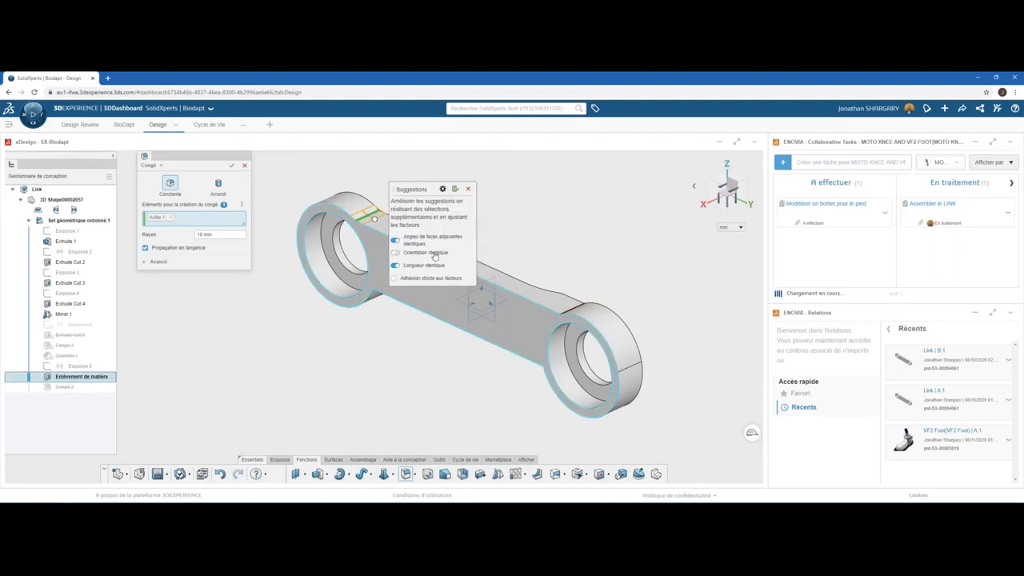
pyautogui.click(394, 242)
pyautogui.click(395, 265)
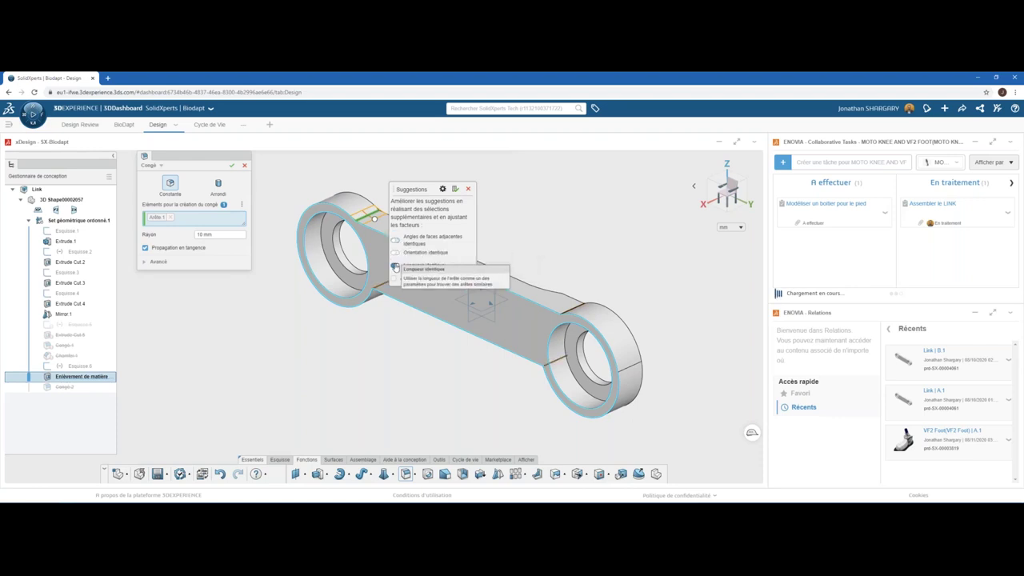
pyautogui.moveTo(419, 192); pyautogui.dragTo(566, 169)
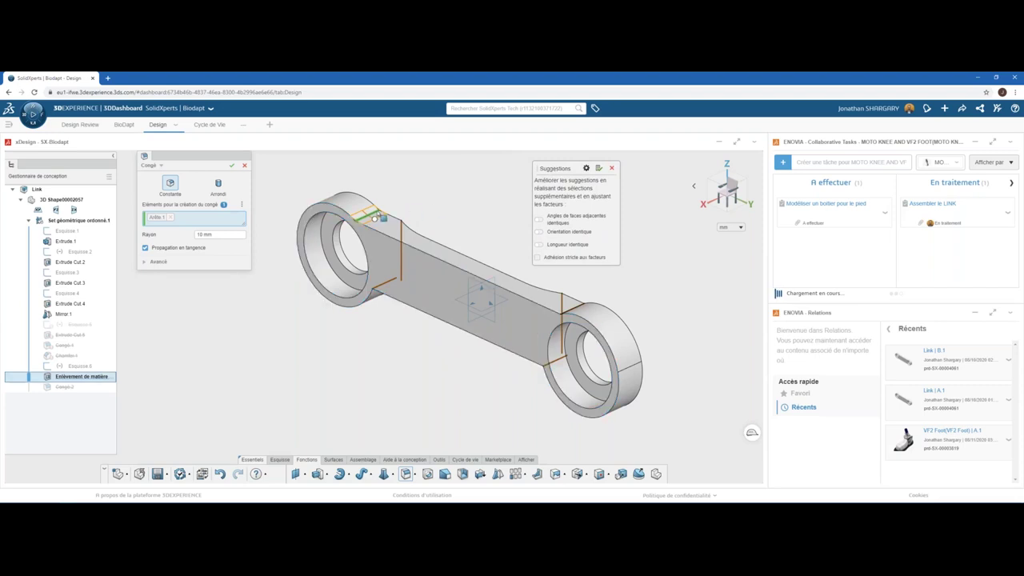
pyautogui.click(611, 168)
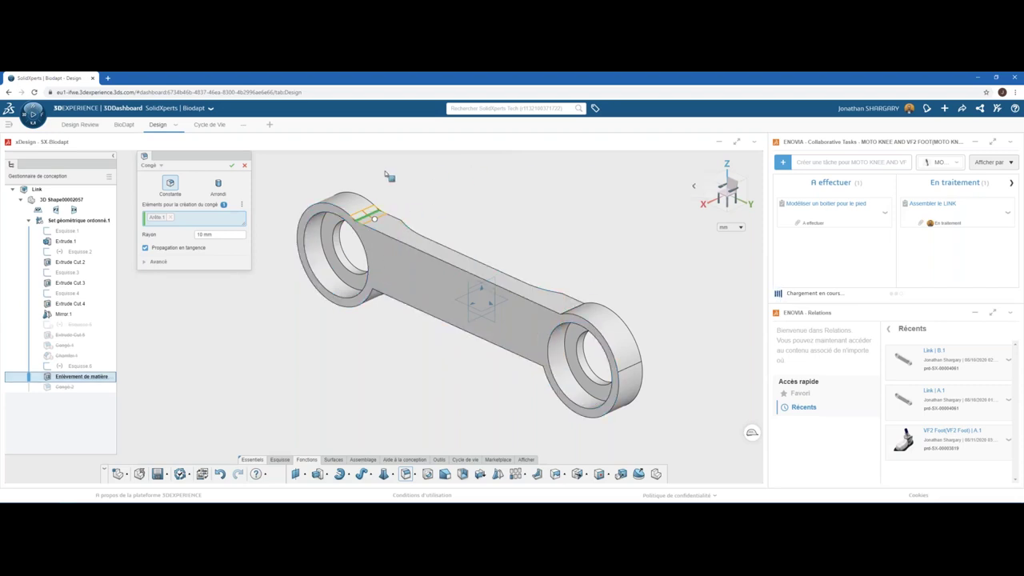
pyautogui.click(231, 166)
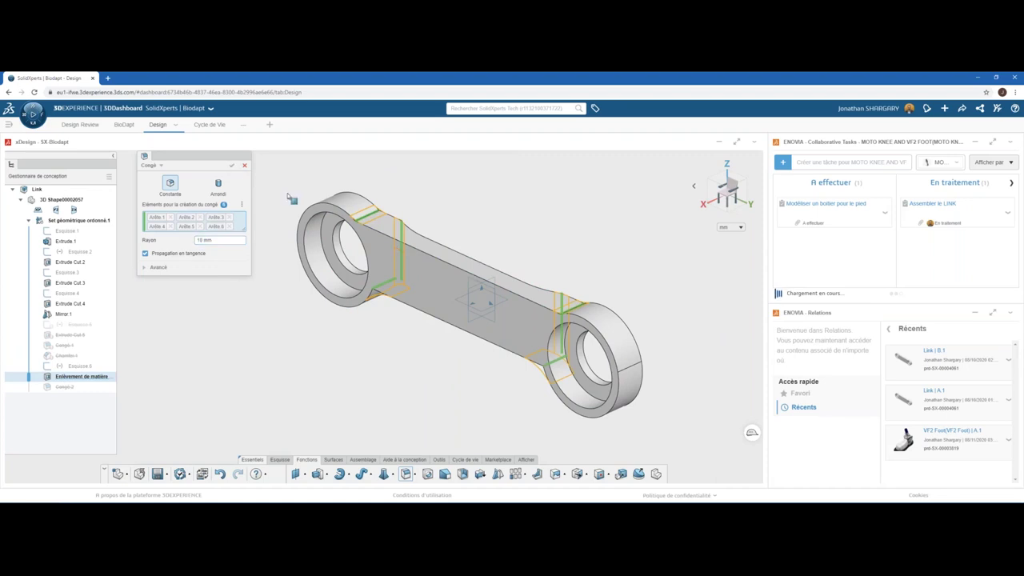
# Chamfer the bar's long top edge and its suggested parallel edges at 1 mm and 45°.
pyautogui.click(376, 231)
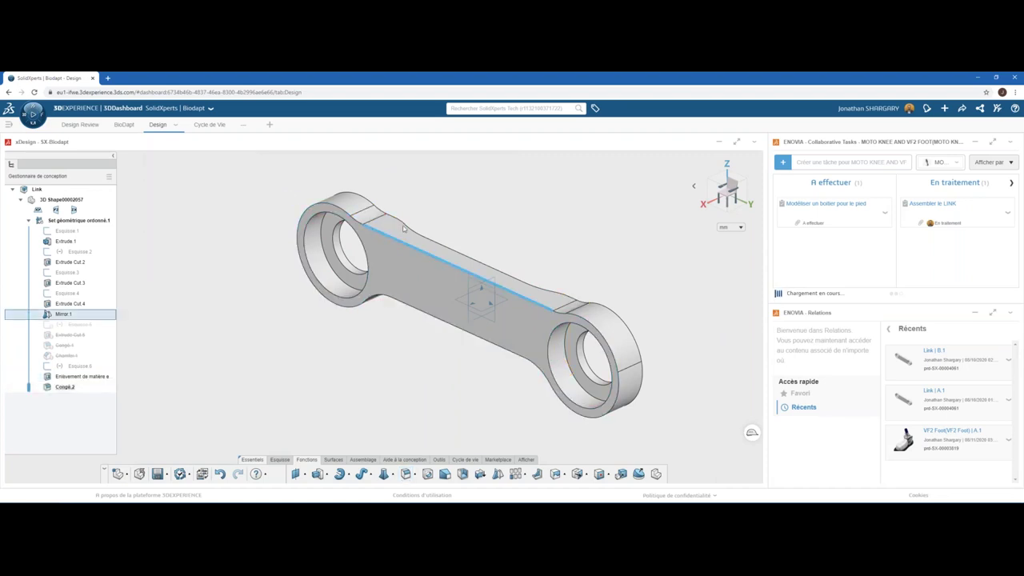
pyautogui.click(408, 203)
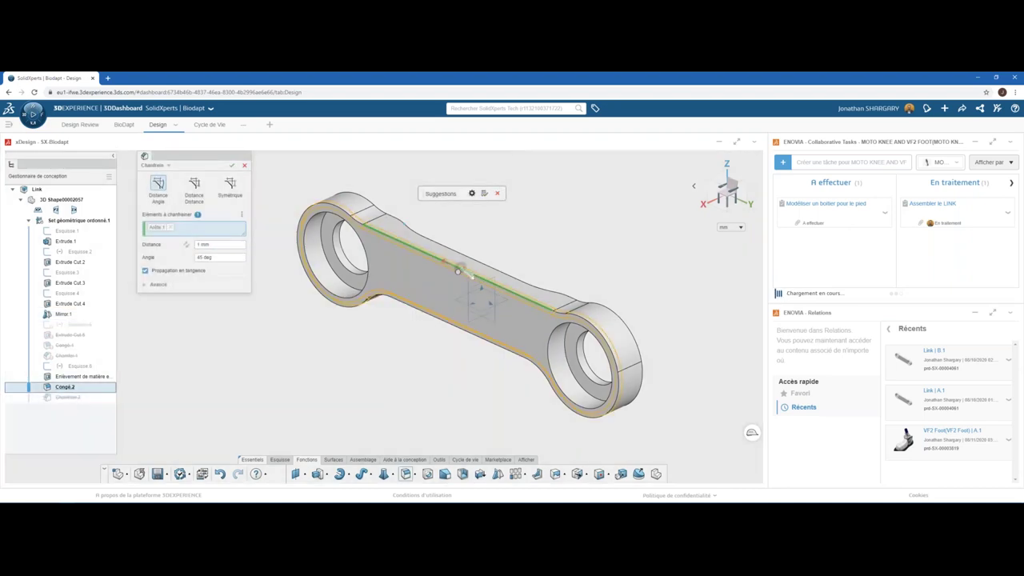
pyautogui.click(471, 194)
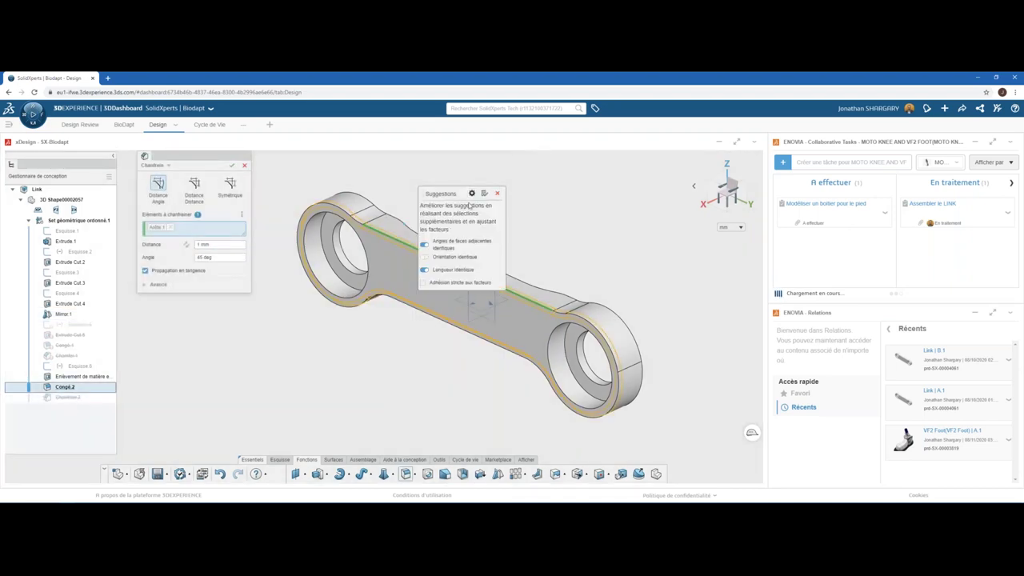
pyautogui.click(425, 246)
pyautogui.click(424, 257)
pyautogui.click(423, 270)
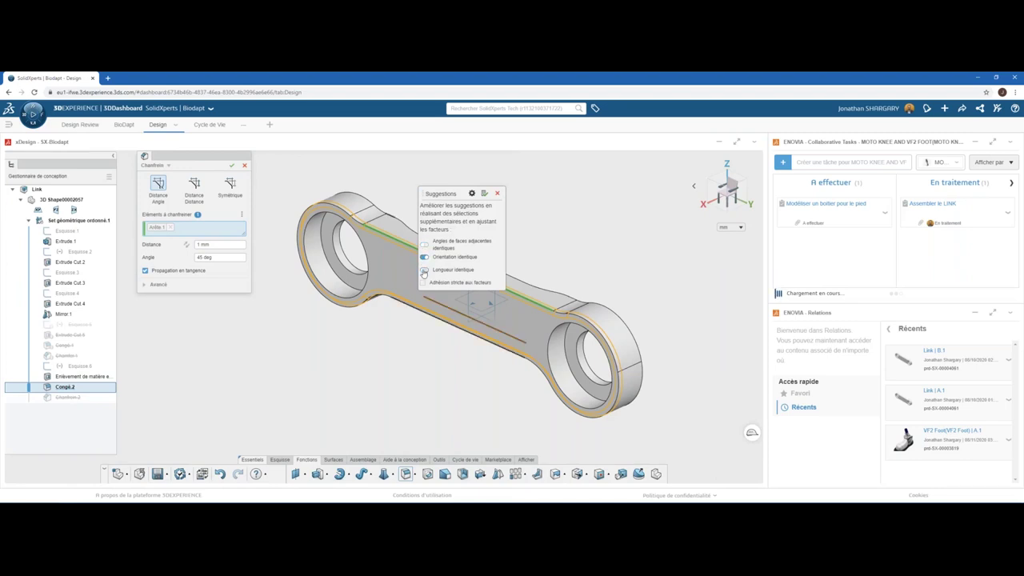
pyautogui.click(484, 193)
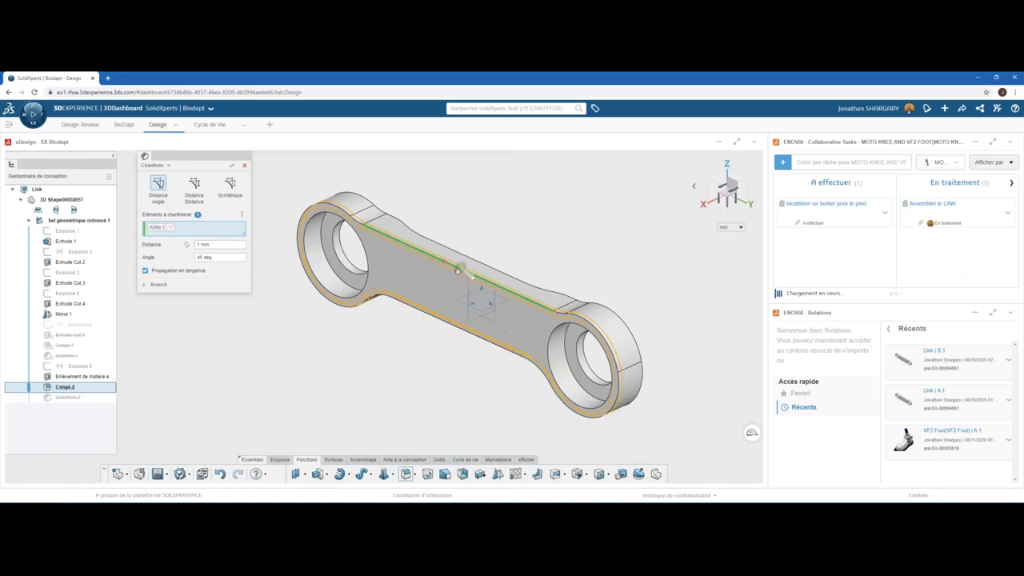
pyautogui.click(458, 271)
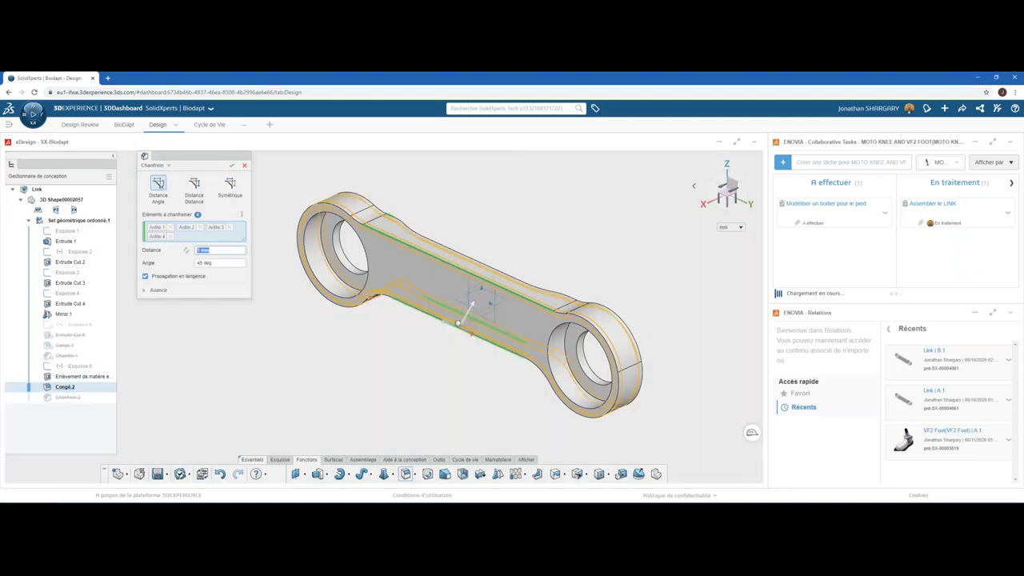
pyautogui.click(232, 166)
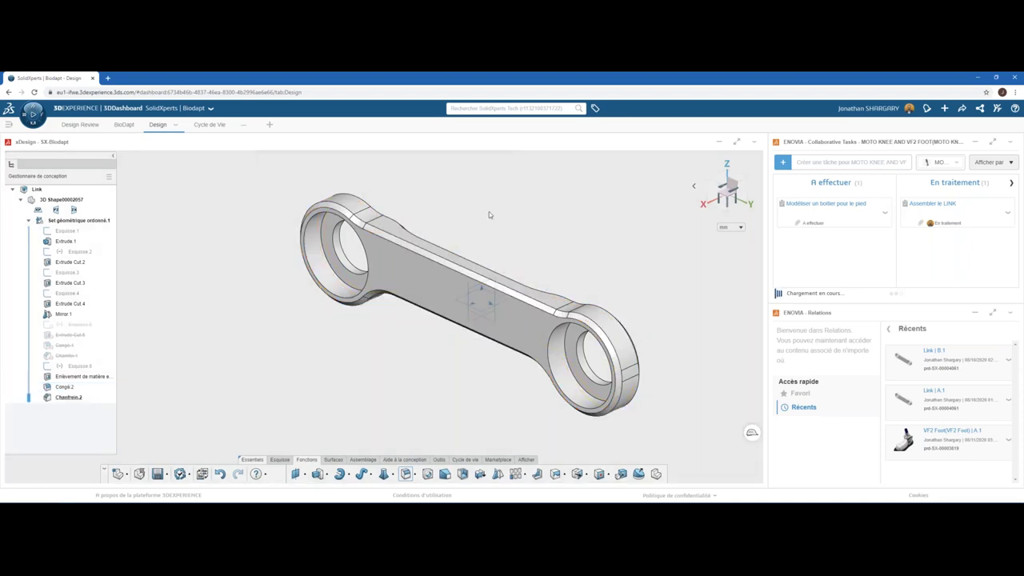
pyautogui.moveTo(480, 356)
pyautogui.mouseDown(button='middle')
pyautogui.moveTo(407, 334)
pyautogui.moveTo(493, 338)
pyautogui.moveTo(507, 356)
pyautogui.mouseUp(button='middle')
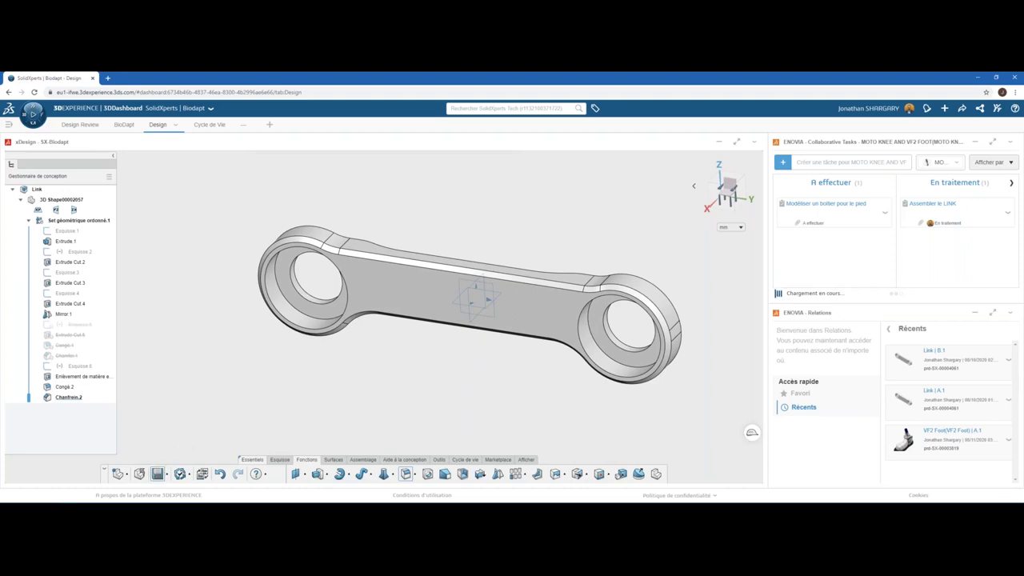
# Save the Link part, then maximize and restore the xDesign panel.
pyautogui.click(157, 473)
pyautogui.click(738, 144)
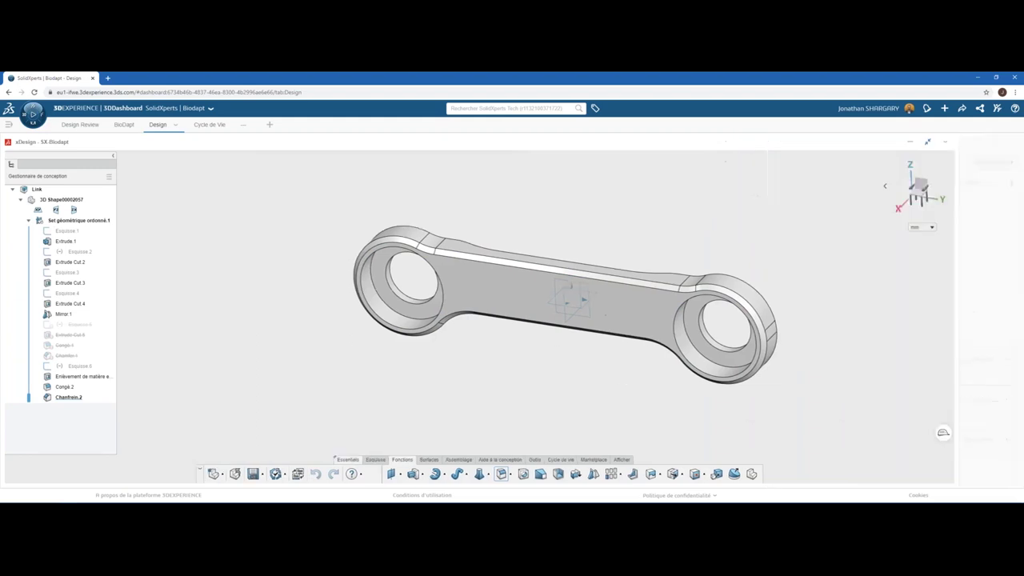
pyautogui.click(992, 143)
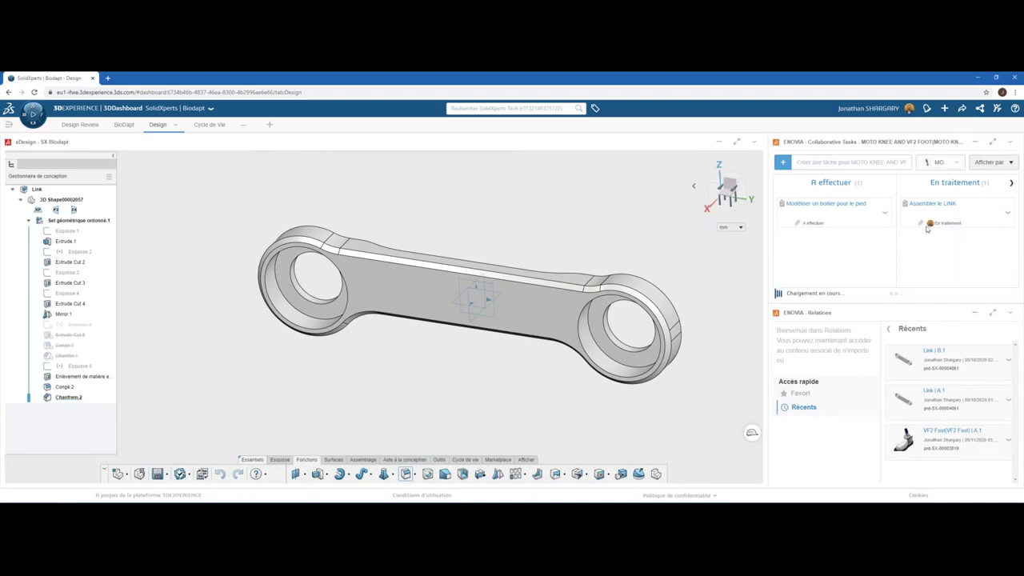
# Clear everything from the Relations view with Effacer tout.
pyautogui.click(940, 366)
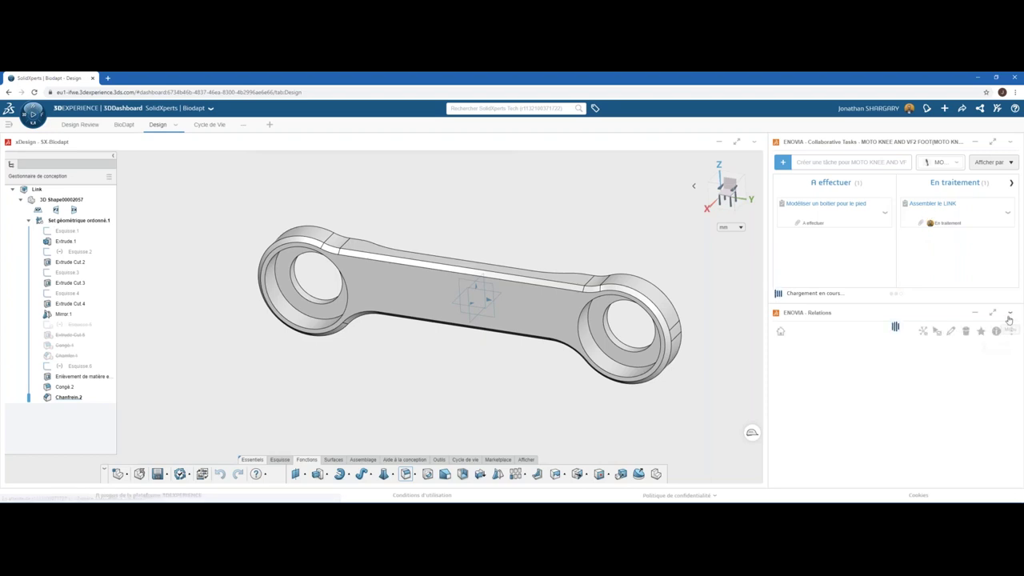
pyautogui.click(1010, 331)
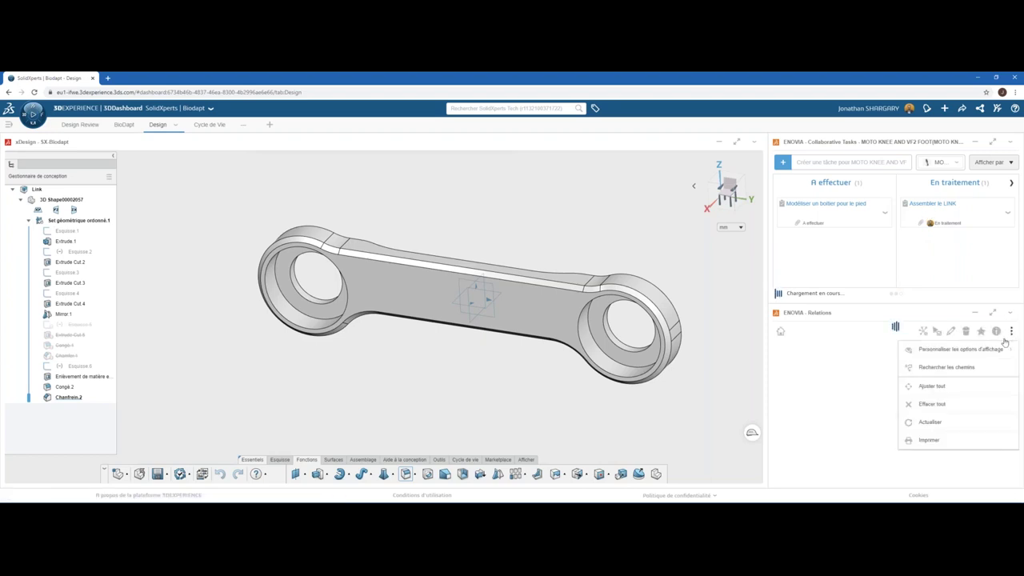
pyautogui.click(936, 406)
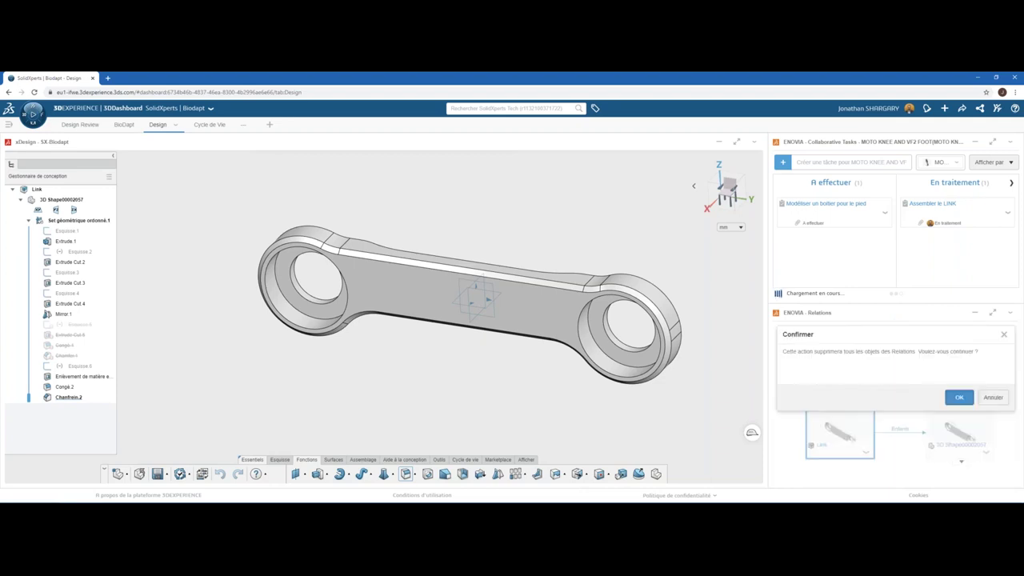
pyautogui.click(959, 397)
# Drag the Assembler le LINK task's Link attachment into Relations, keeping the resulting graph.
pyautogui.click(928, 210)
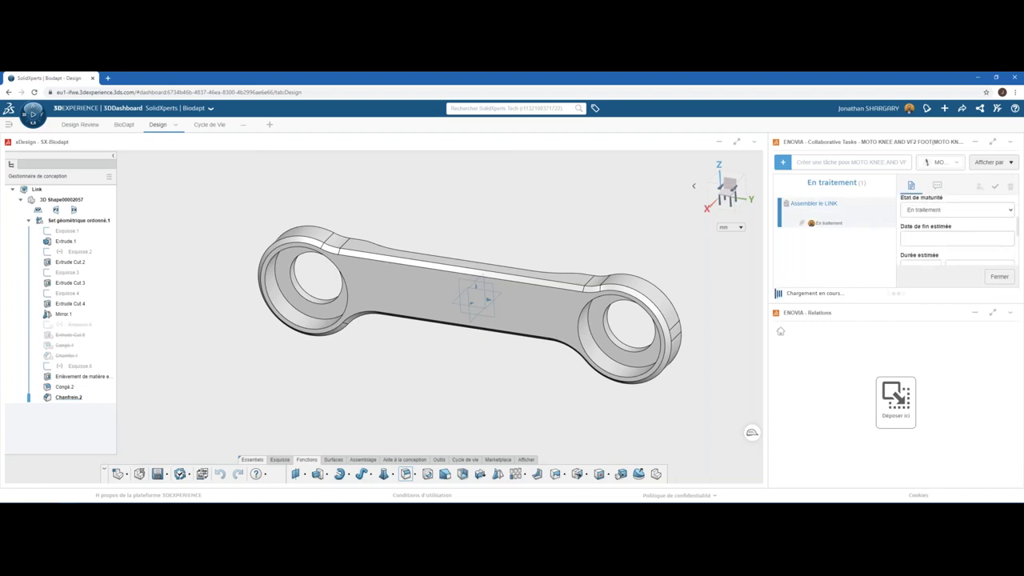
pyautogui.scroll(-1, 955, 232)
pyautogui.scroll(-1, 956, 232)
pyautogui.scroll(-1, 956, 231)
pyautogui.scroll(-1, 921, 232)
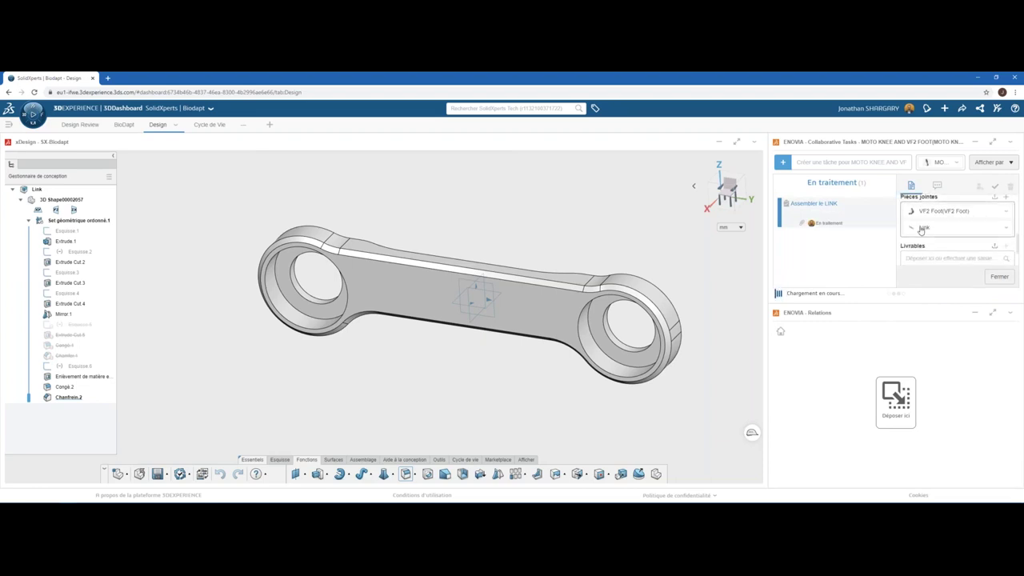
pyautogui.moveTo(922, 227); pyautogui.dragTo(880, 365)
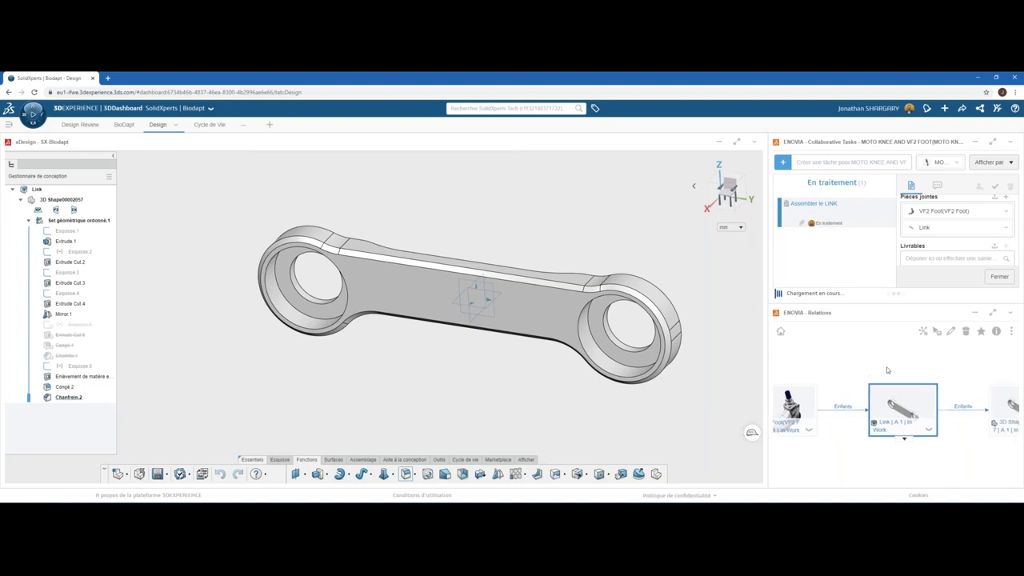
pyautogui.click(1014, 332)
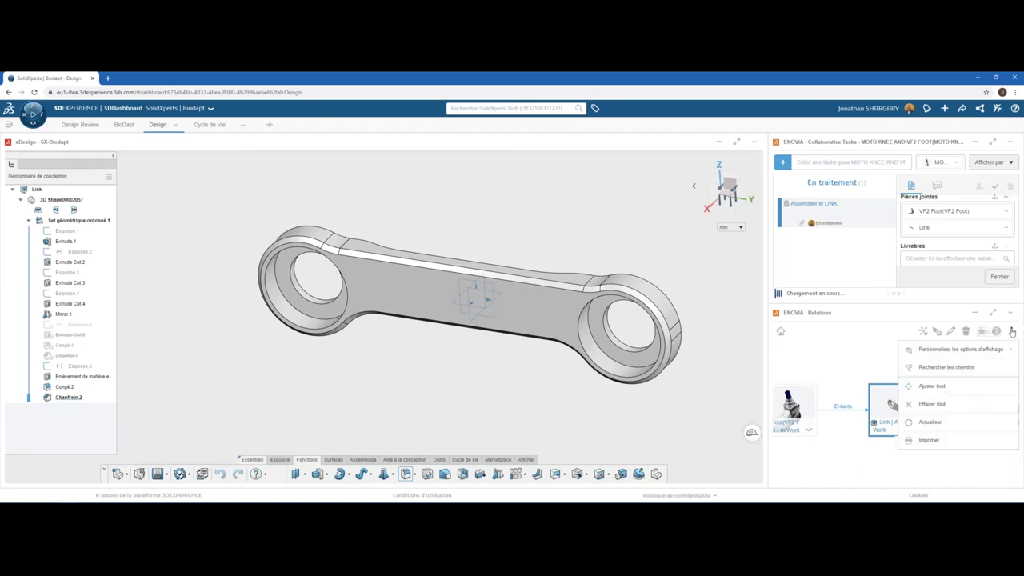
pyautogui.click(999, 403)
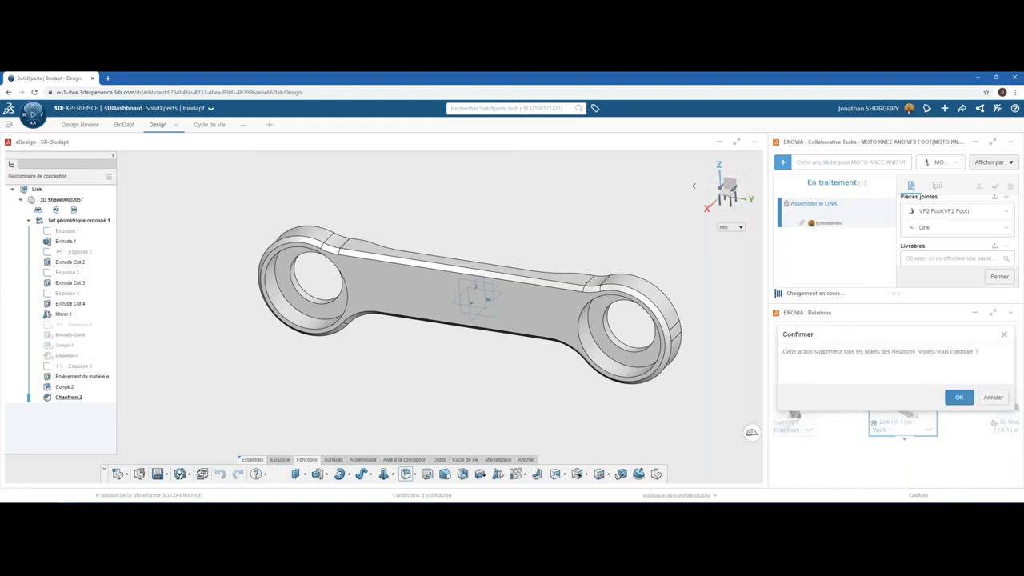
pyautogui.click(986, 401)
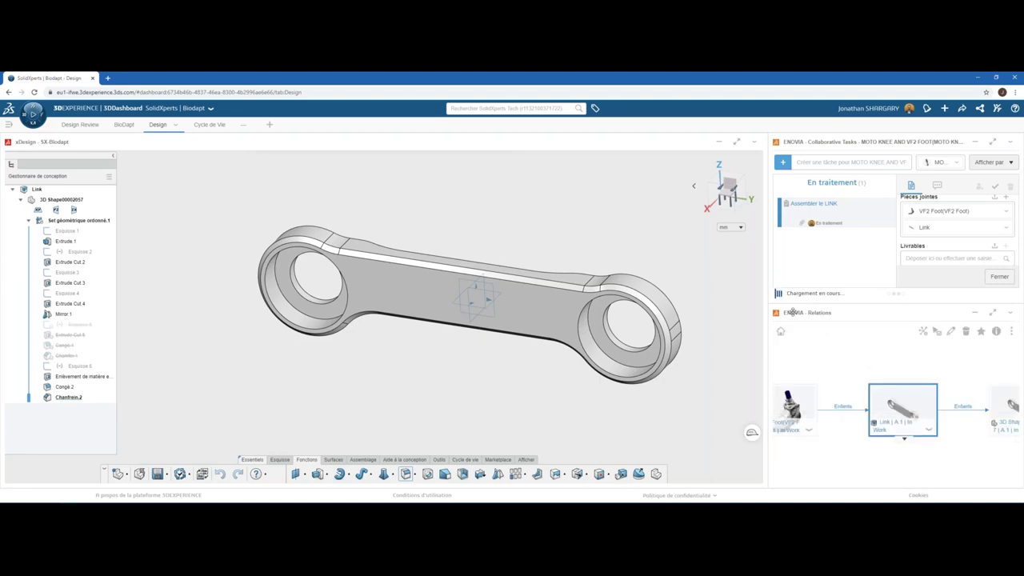
pyautogui.moveTo(791, 399)
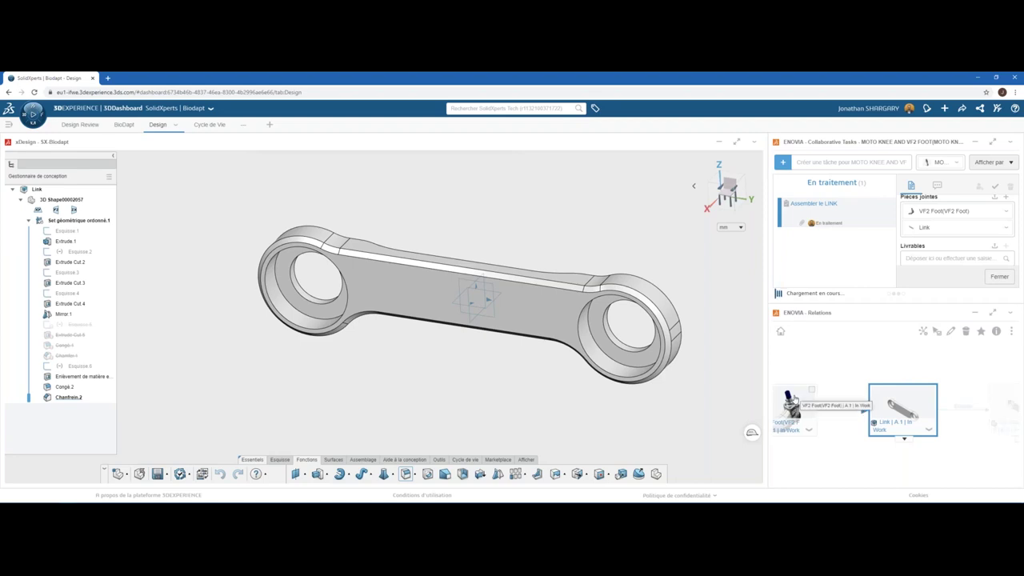
# Load VF2 Foot into the 3DPlay viewer and turn it to a new angle.
pyautogui.moveTo(792, 396); pyautogui.dragTo(89, 125)
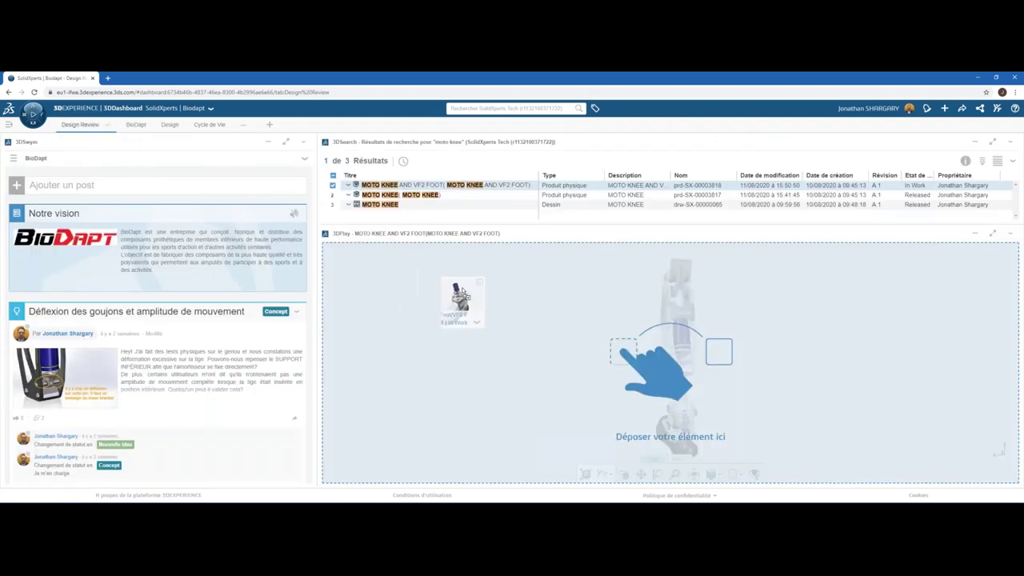
pyautogui.moveTo(90, 126); pyautogui.dragTo(528, 312)
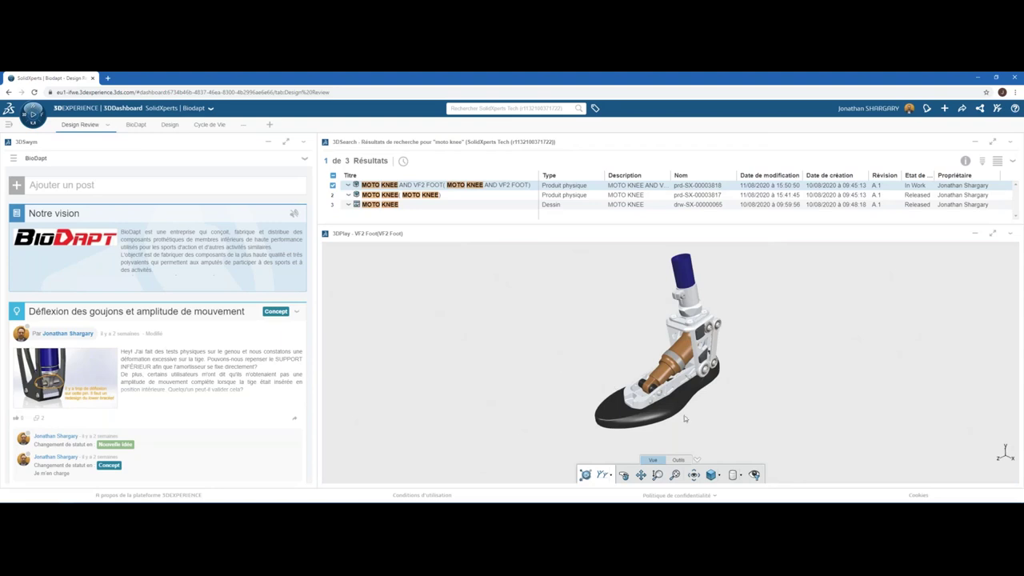
pyautogui.moveTo(730, 398); pyautogui.dragTo(724, 357)
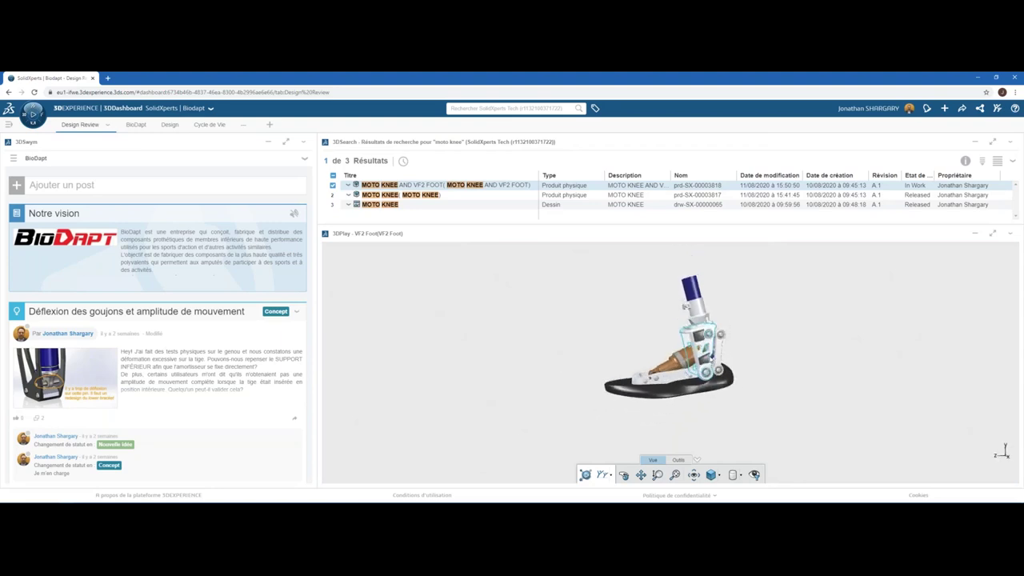
pyautogui.scroll(3, 724, 358)
pyautogui.scroll(3, 723, 358)
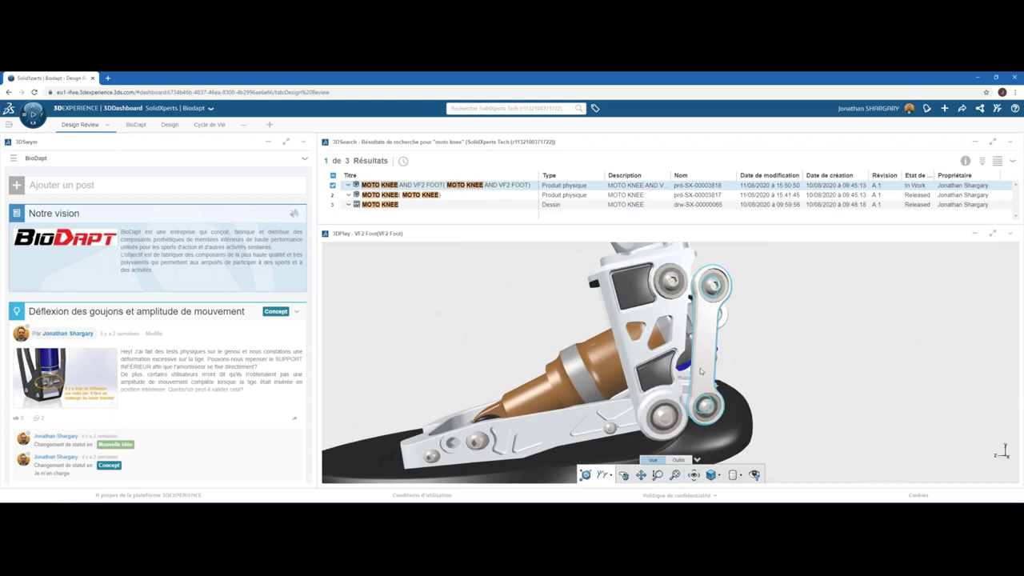
# View the foot from above, zoomed out, then switch to the PowerPoint slideshow.
pyautogui.moveTo(700, 371); pyautogui.dragTo(686, 274)
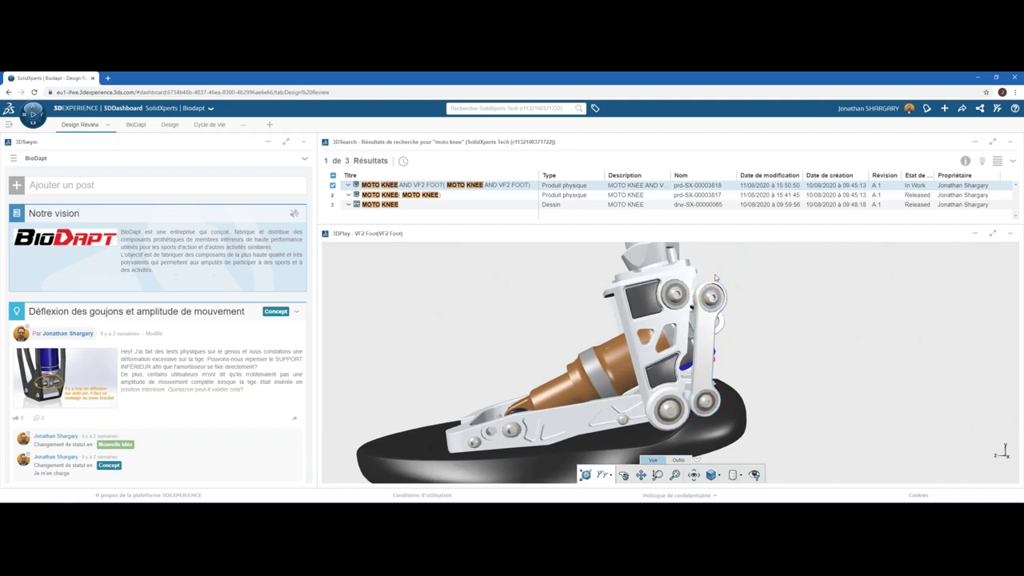
pyautogui.scroll(-2, 732, 334)
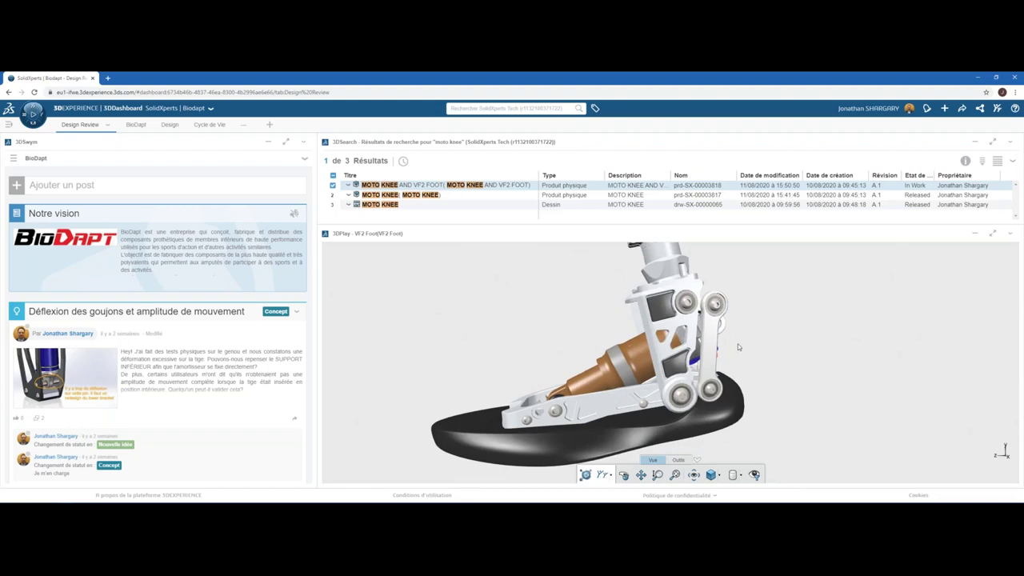
pyautogui.scroll(-2, 738, 347)
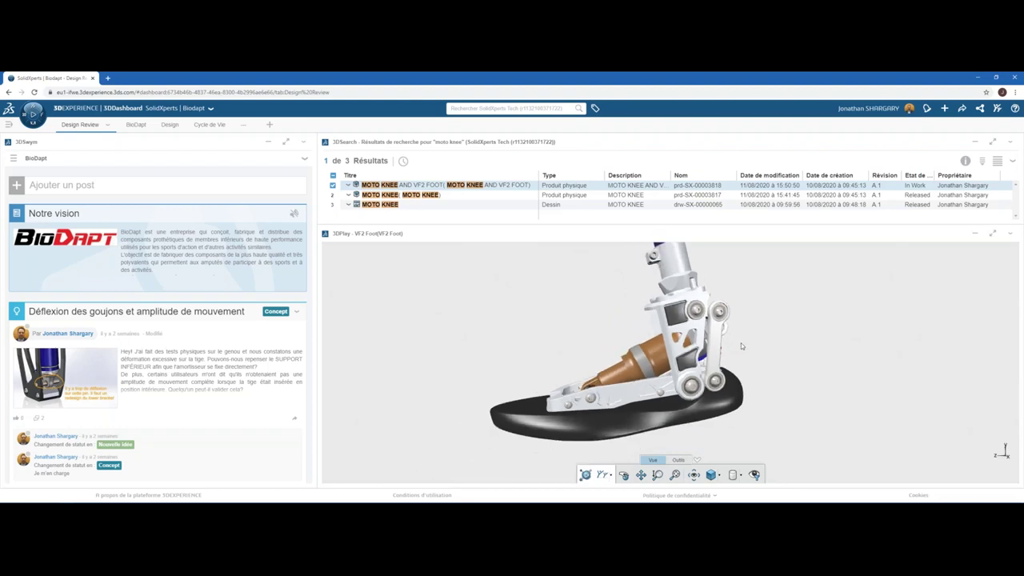
pyautogui.hotkey('alt', 'Tab')
pyautogui.hotkey('alt', 'Tab')
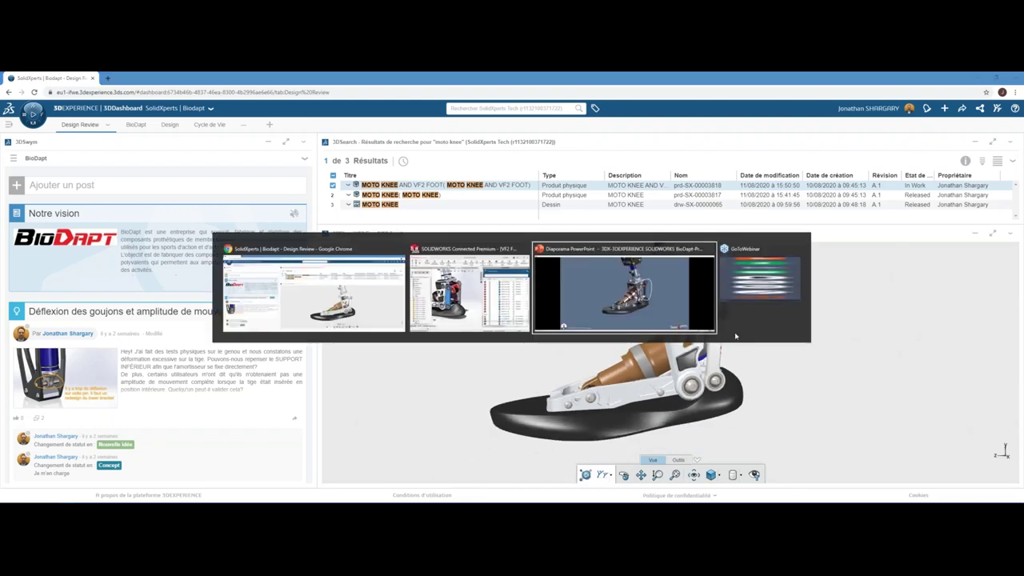
# Advance slides 42 and 43 of the slideshow, then switch back to Chrome.
pyautogui.press('Right')
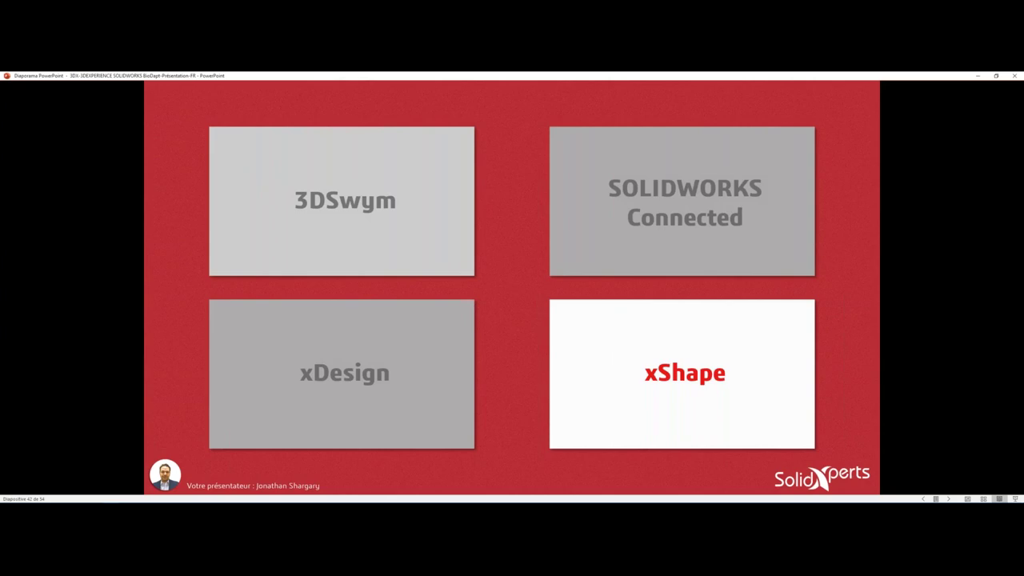
pyautogui.press('Right')
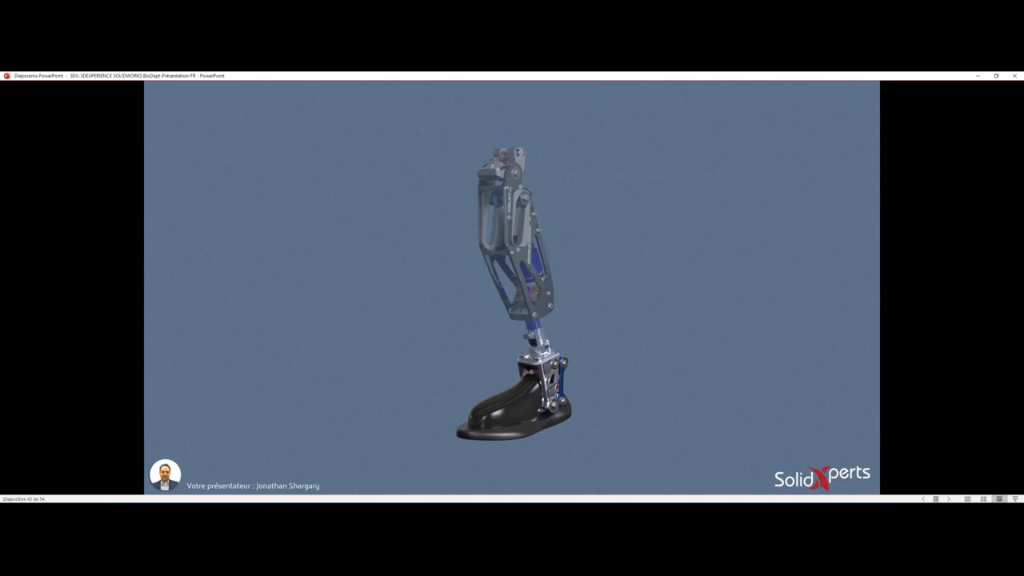
pyautogui.hotkey('alt', 'Tab')
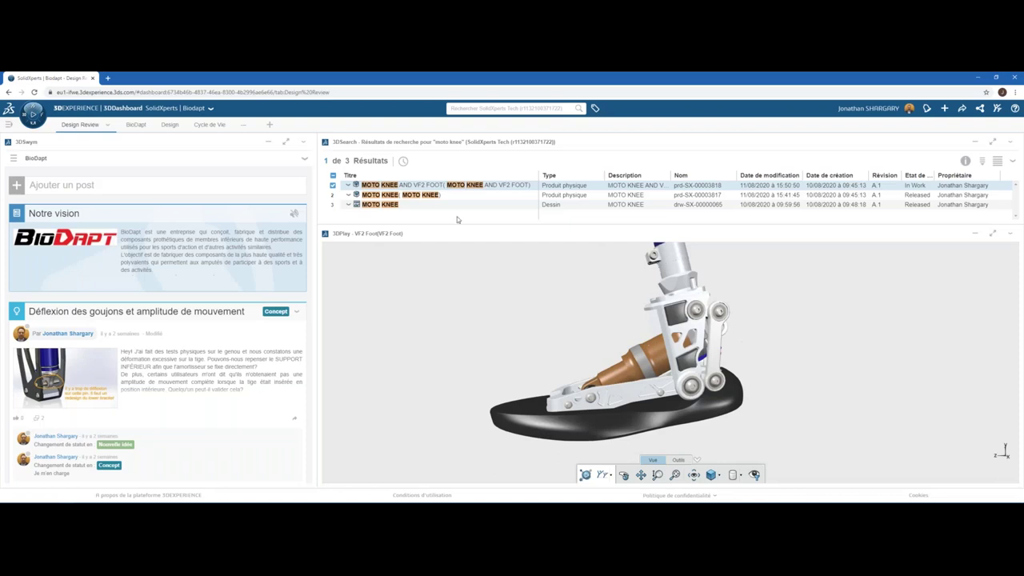
# Move the Assembler le LINK task card to Terminé on the Design dashboard.
pyautogui.click(167, 126)
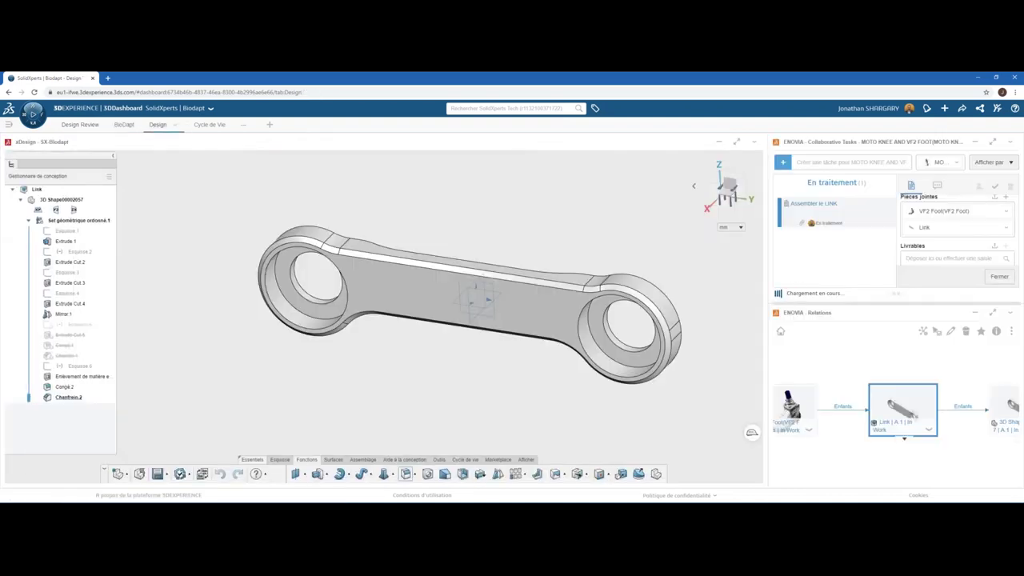
pyautogui.click(998, 277)
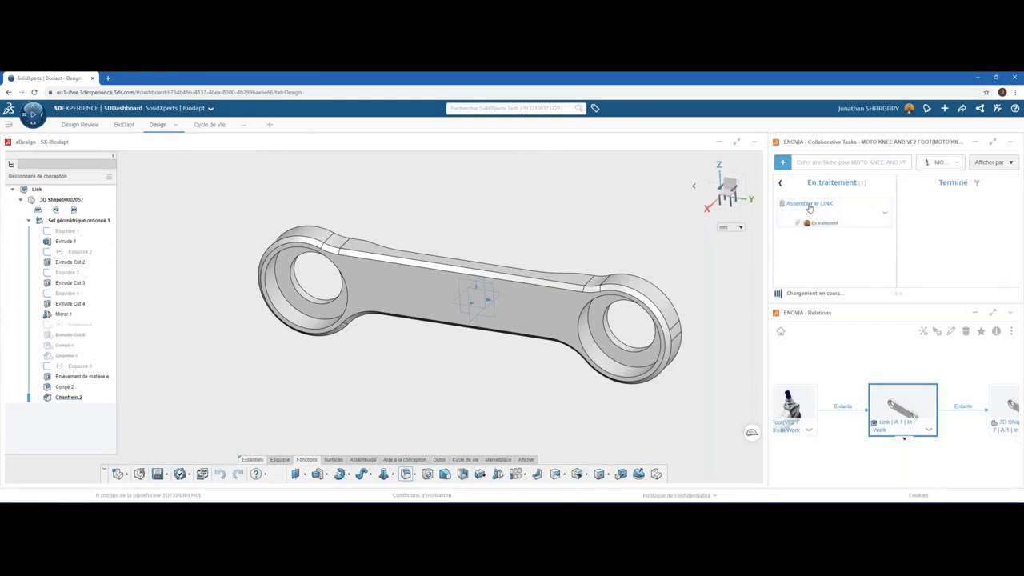
pyautogui.moveTo(809, 206); pyautogui.dragTo(950, 214)
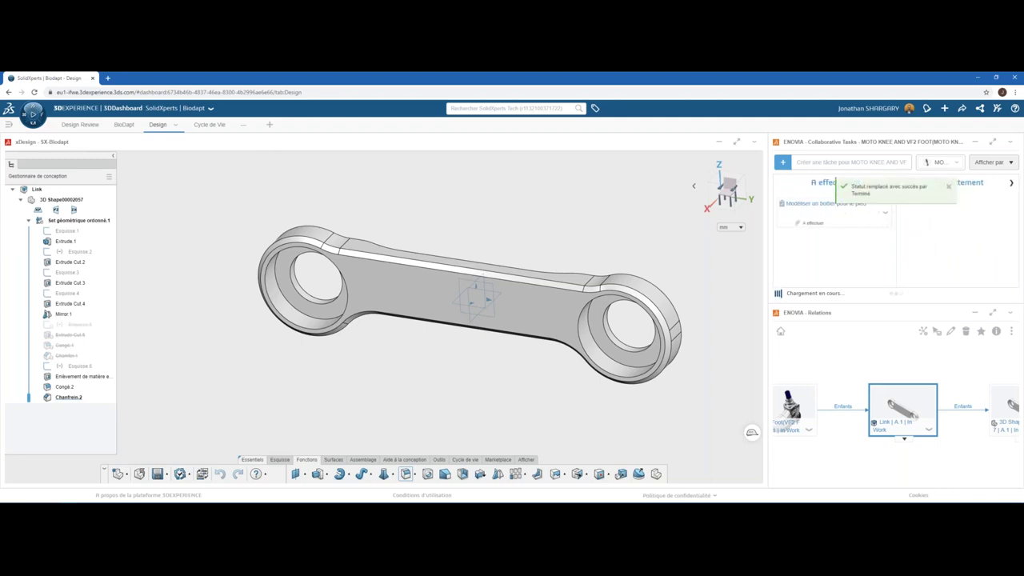
# Open the foot-casing task and drag its VF2 Foot product into the 3D workspace.
pyautogui.click(822, 207)
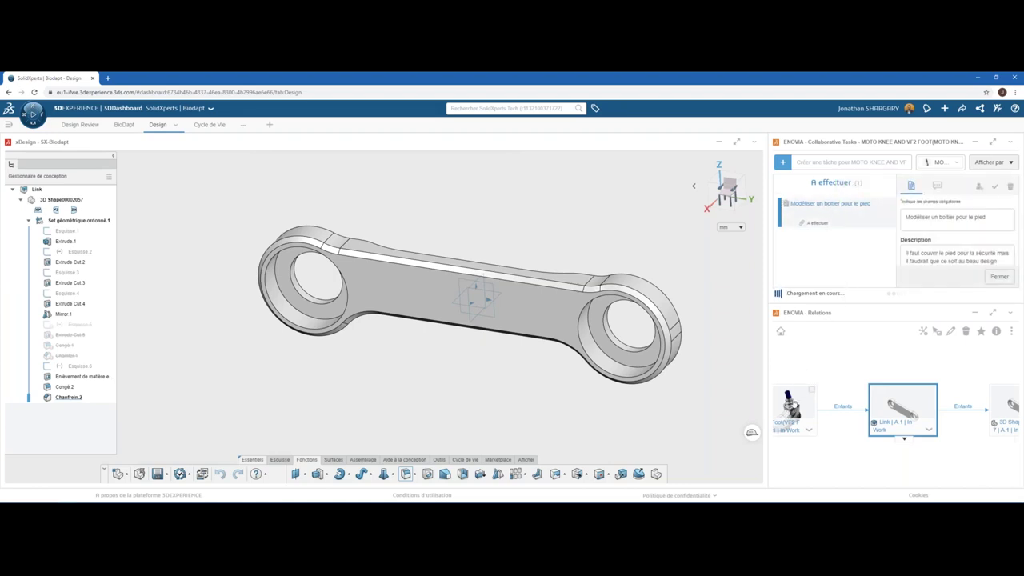
pyautogui.moveTo(790, 404)
pyautogui.mouseDown()
pyautogui.moveTo(687, 299)
pyautogui.moveTo(536, 222)
pyautogui.moveTo(513, 240)
pyautogui.moveTo(590, 239)
pyautogui.mouseUp()
pyautogui.scroll(-3, 940, 272)
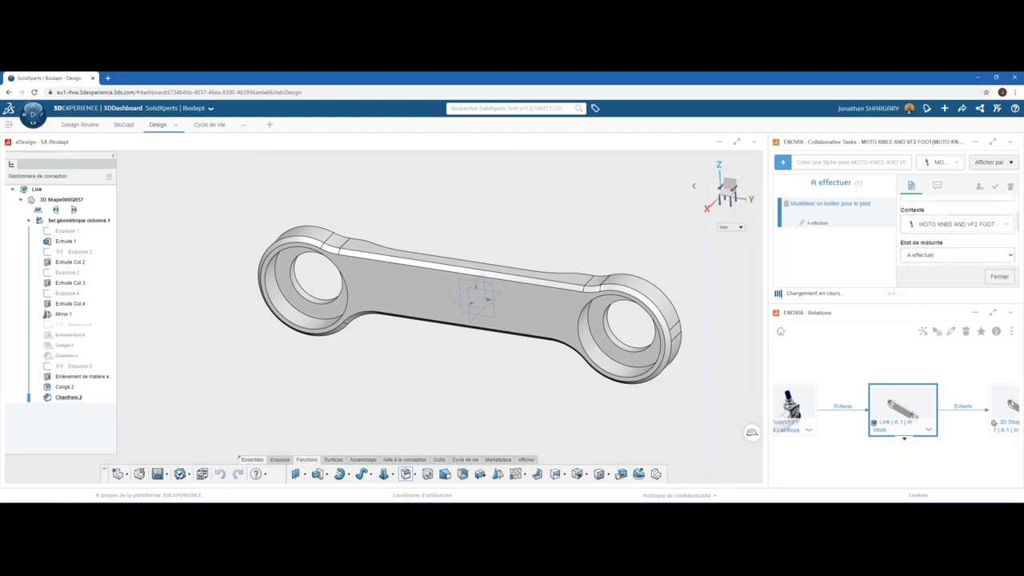
pyautogui.scroll(-2, 940, 272)
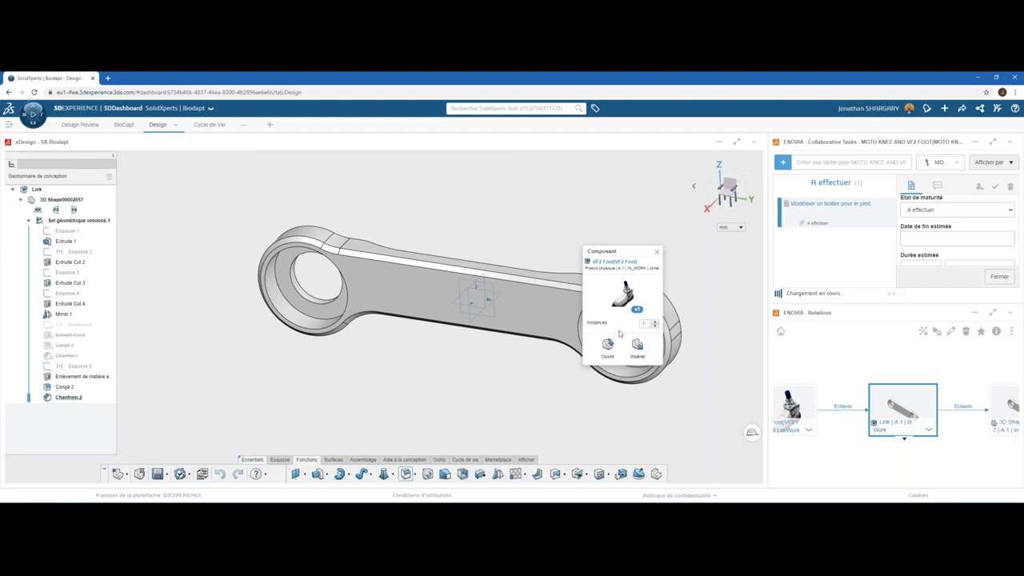
pyautogui.click(656, 253)
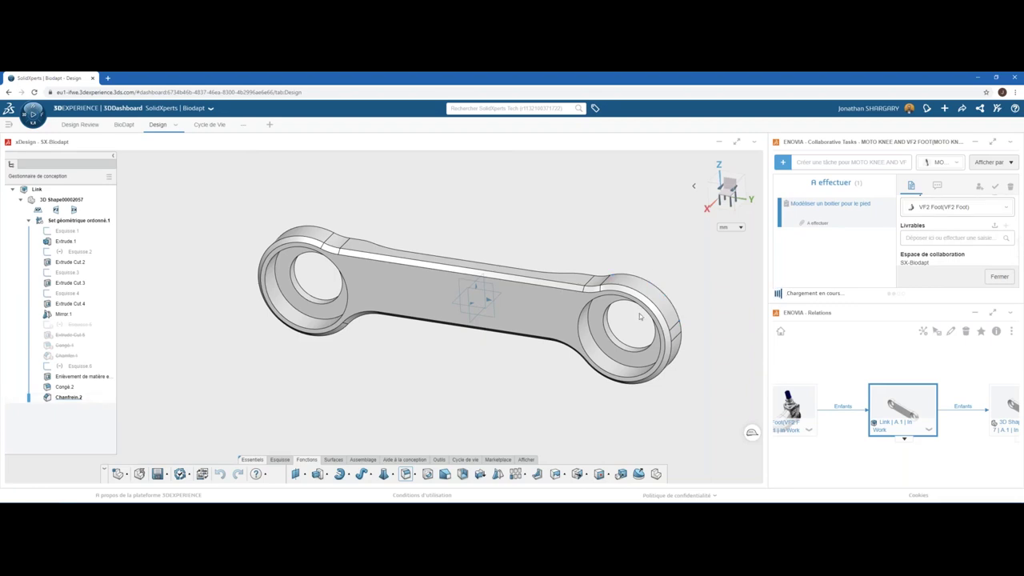
pyautogui.scroll(-1, 639, 320)
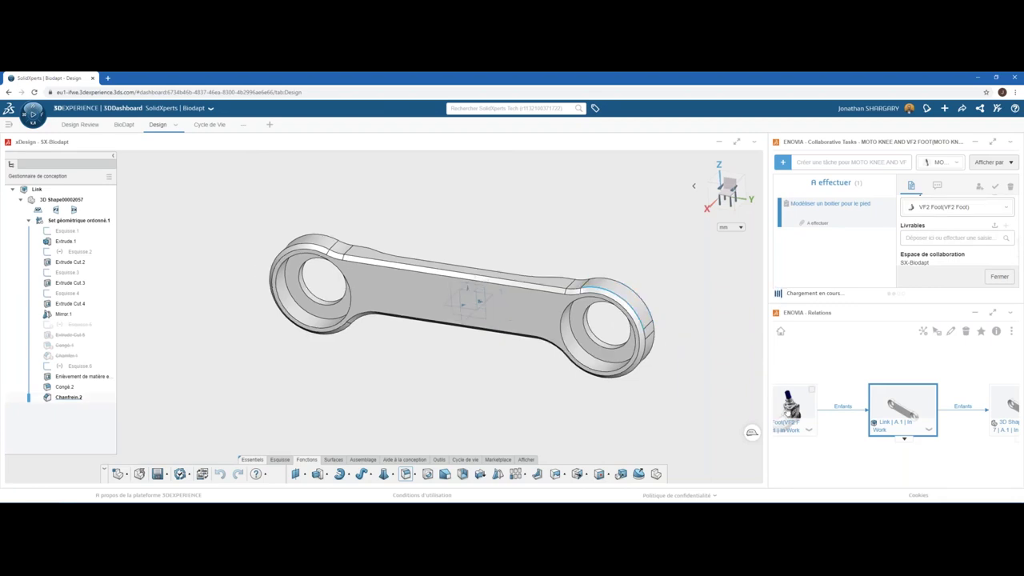
pyautogui.moveTo(788, 408); pyautogui.dragTo(491, 348)
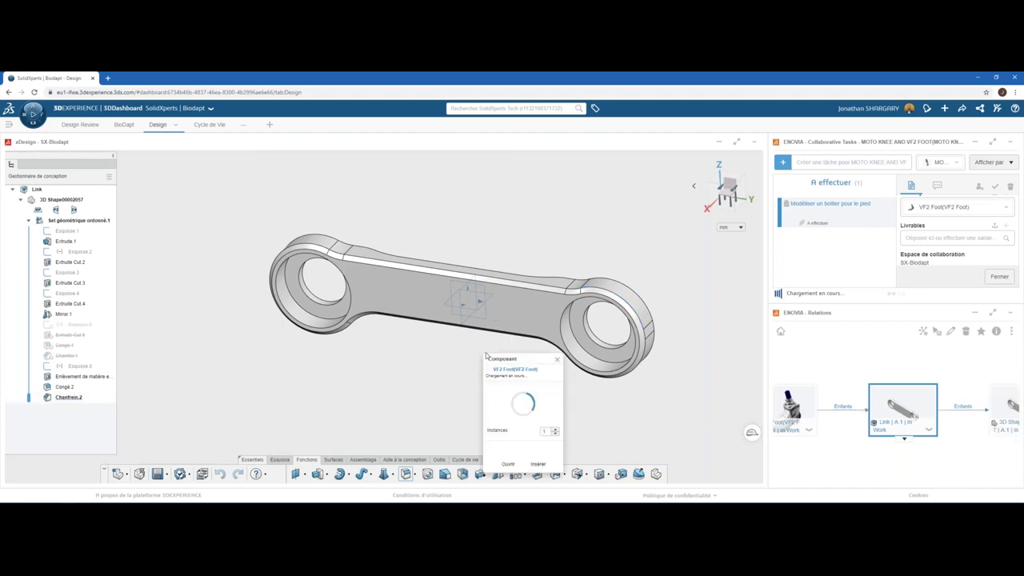
# Open the VF2 Foot assembly from the Composant popup and orbit to inspect it.
pyautogui.click(508, 454)
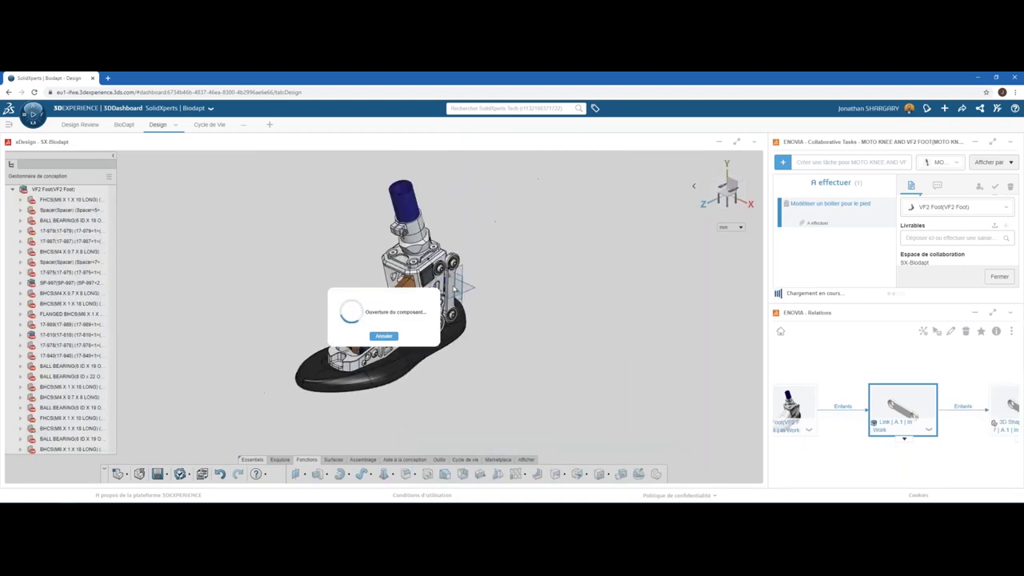
pyautogui.scroll(3, 496, 272)
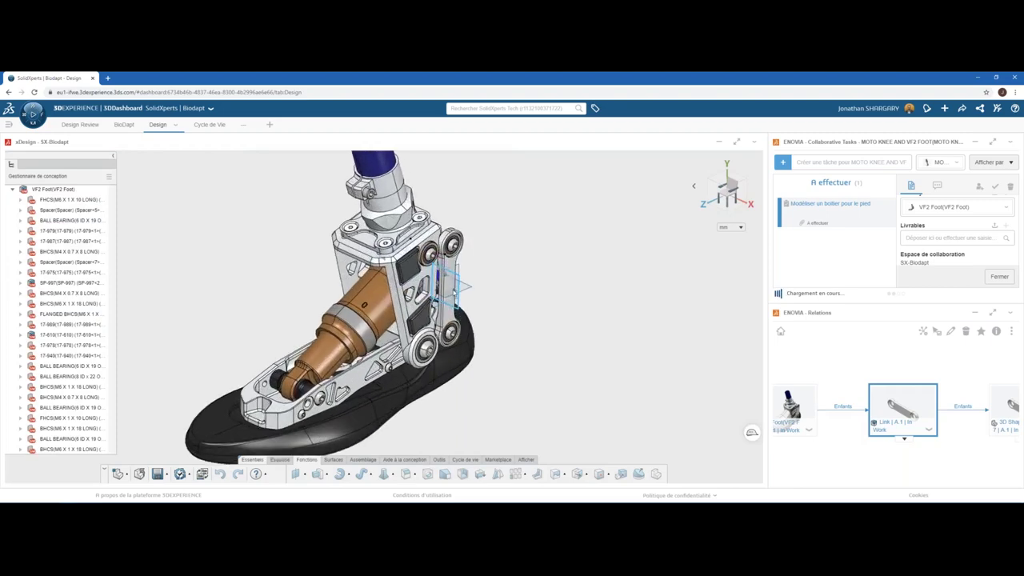
pyautogui.scroll(3, 495, 272)
pyautogui.scroll(1, 497, 270)
pyautogui.scroll(2, 497, 269)
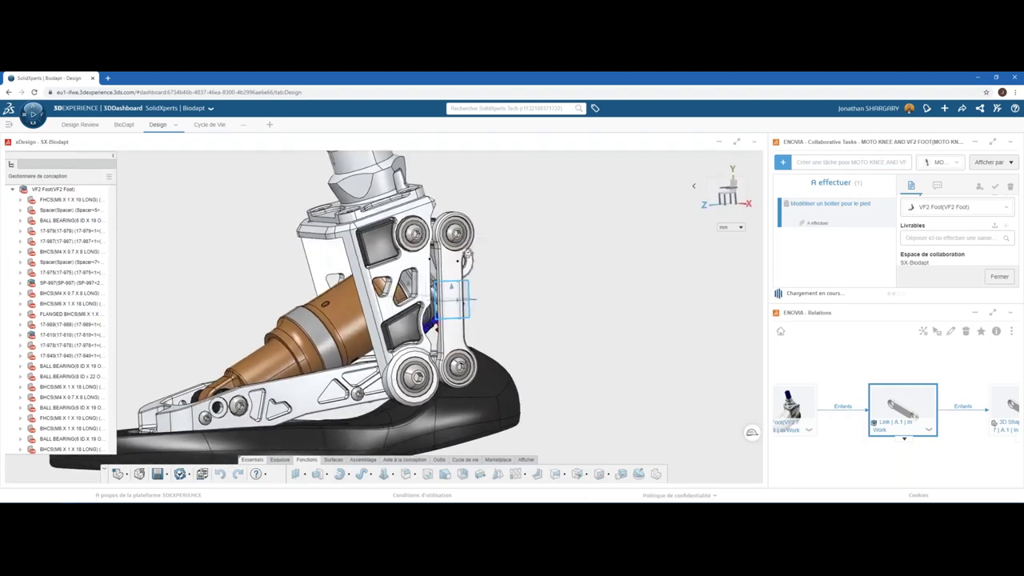
pyautogui.scroll(-3, 484, 291)
pyautogui.scroll(-2, 471, 316)
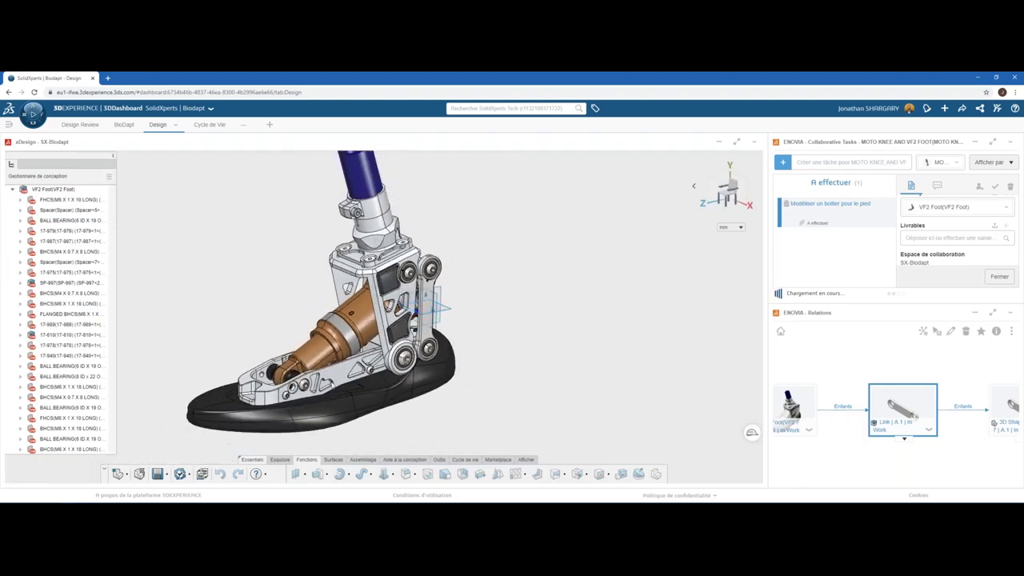
pyautogui.moveTo(472, 316); pyautogui.dragTo(216, 362, button='middle')
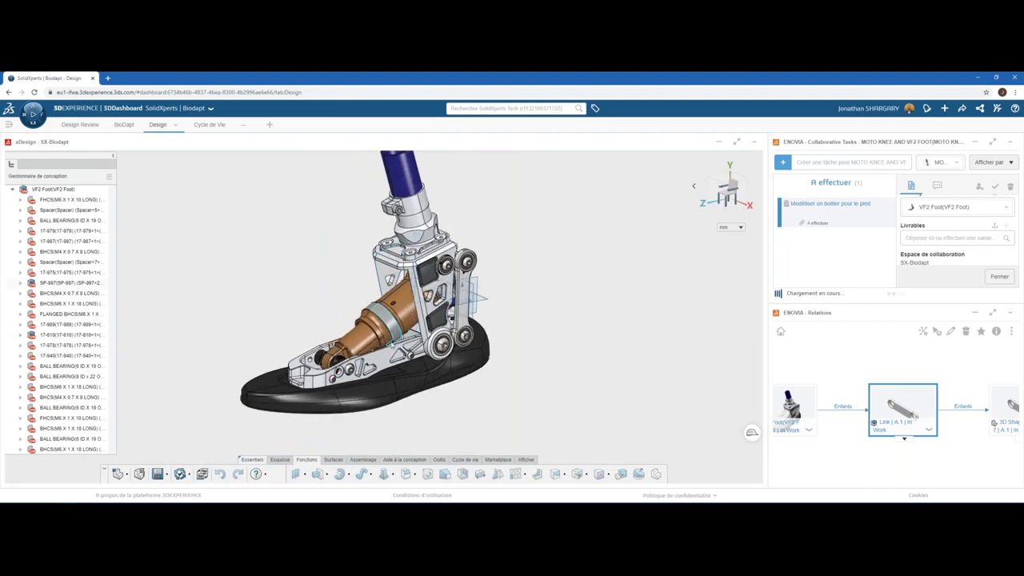
# Insert a new empty physical product into the assembly from the Assemblage commands.
pyautogui.click(361, 461)
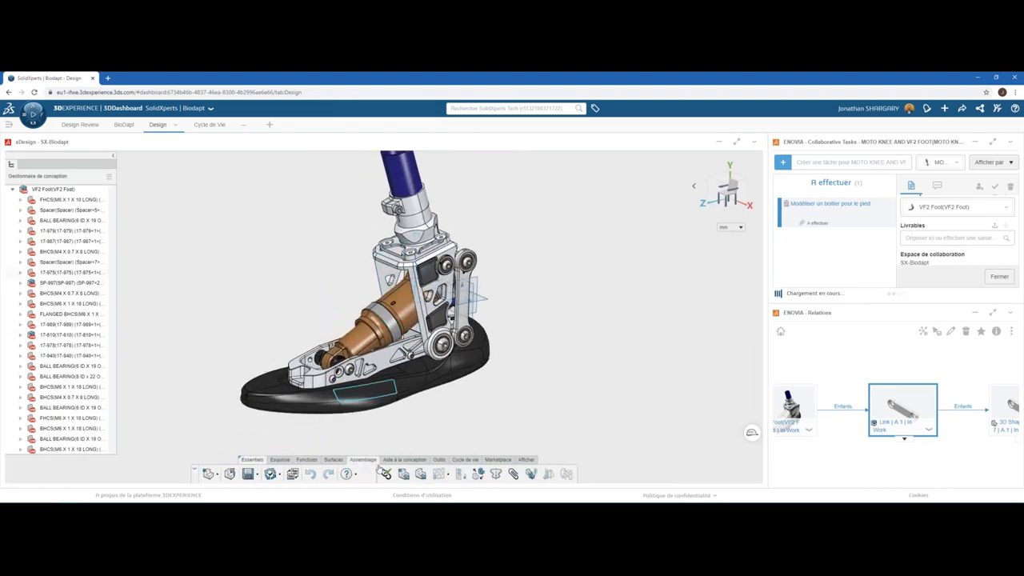
pyautogui.click(403, 474)
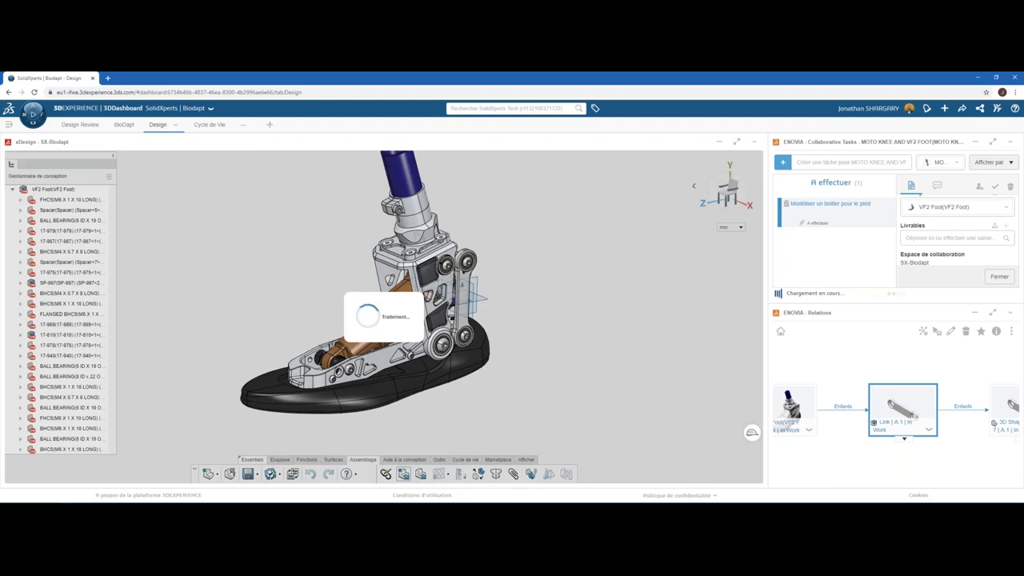
pyautogui.scroll(-5, 56, 436)
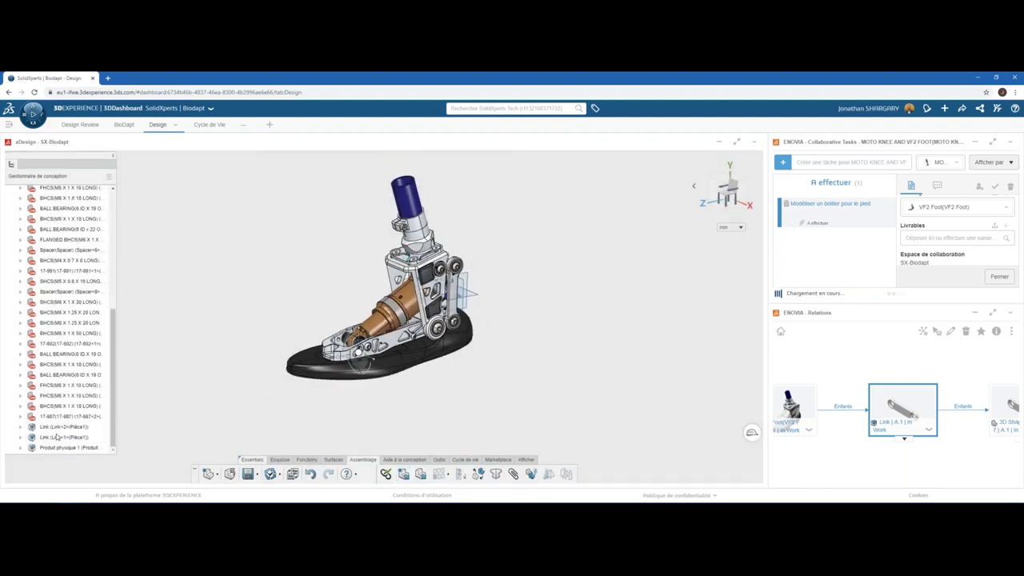
# Rename Produit physique 1 in the assembly tree to 'New Cover'.
pyautogui.click(53, 448)
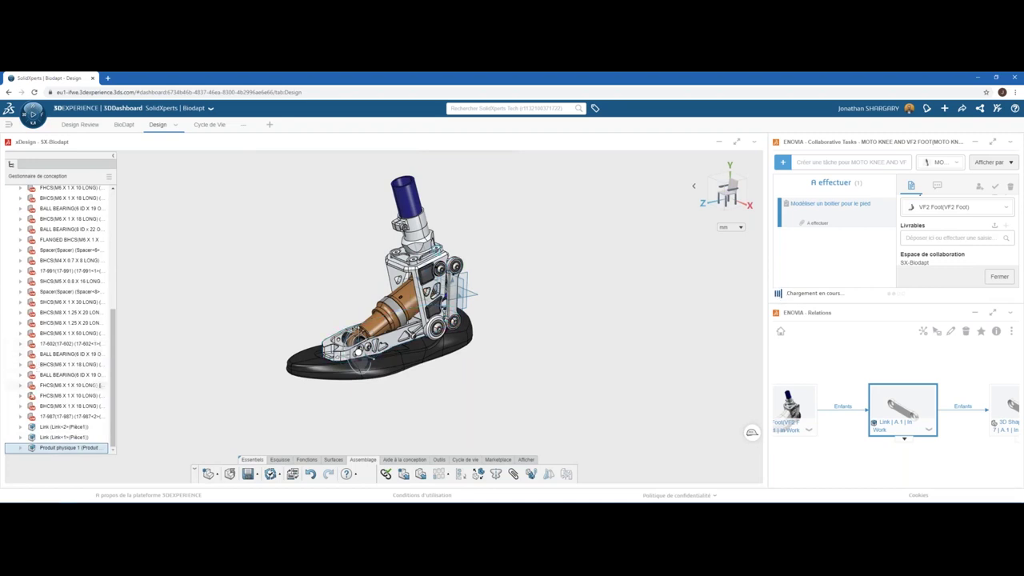
pyautogui.doubleClick(55, 449)
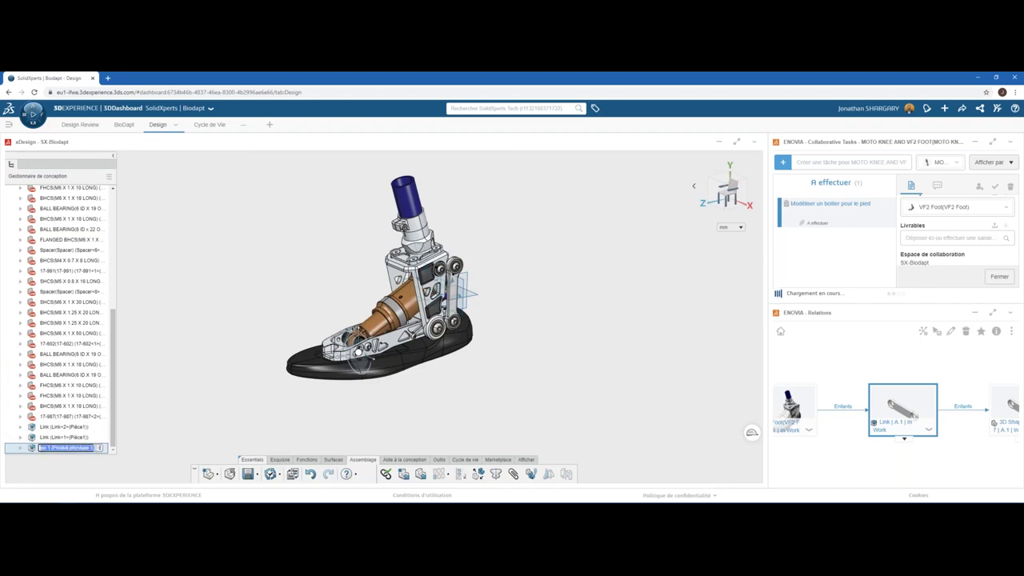
pyautogui.write('N')
pyautogui.write('ew Cover')
pyautogui.press('Return')
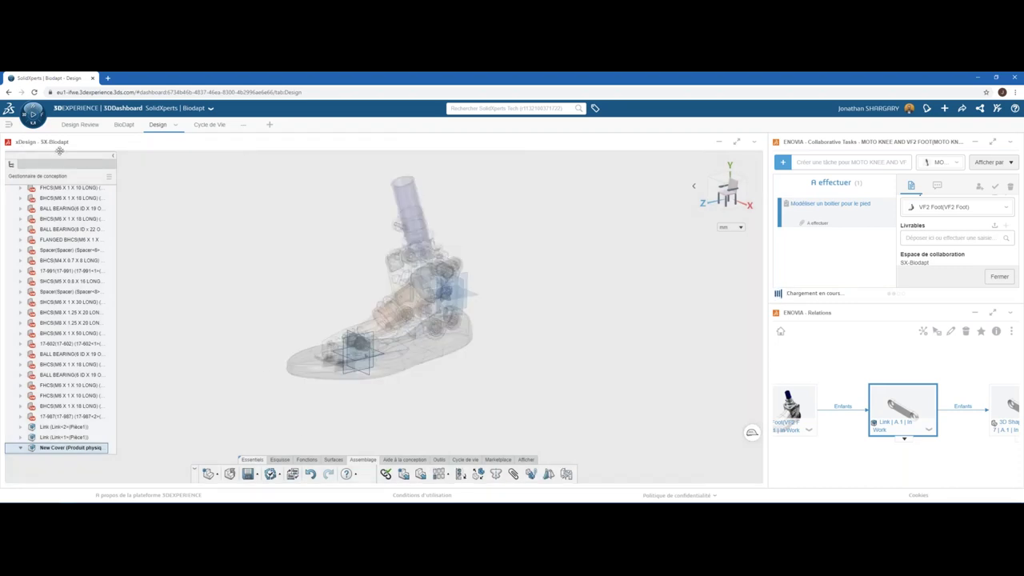
# Continue New Cover in xShape and place a Boîte subdivision primitive over the foot's front.
pyautogui.click(293, 473)
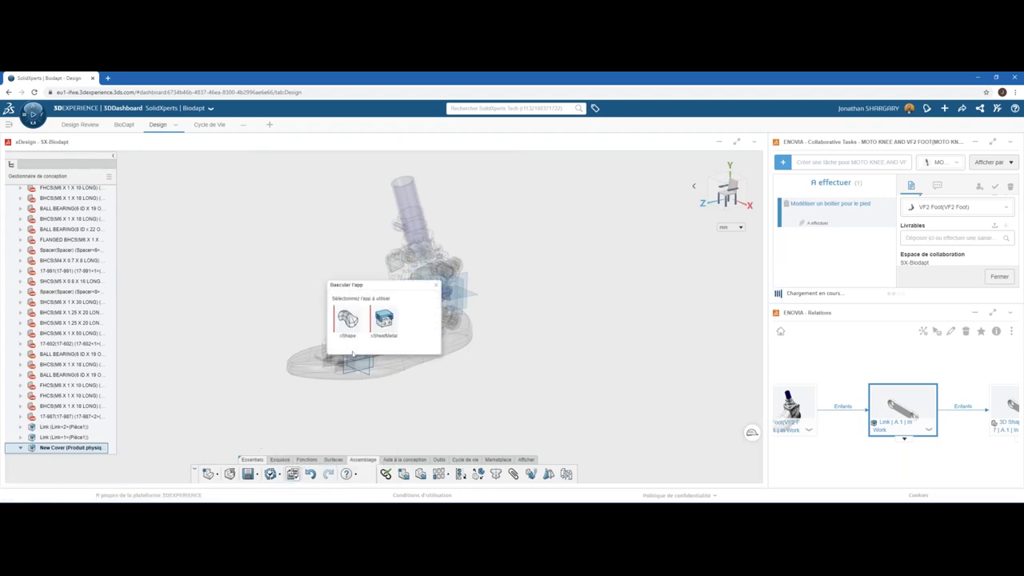
pyautogui.click(353, 355)
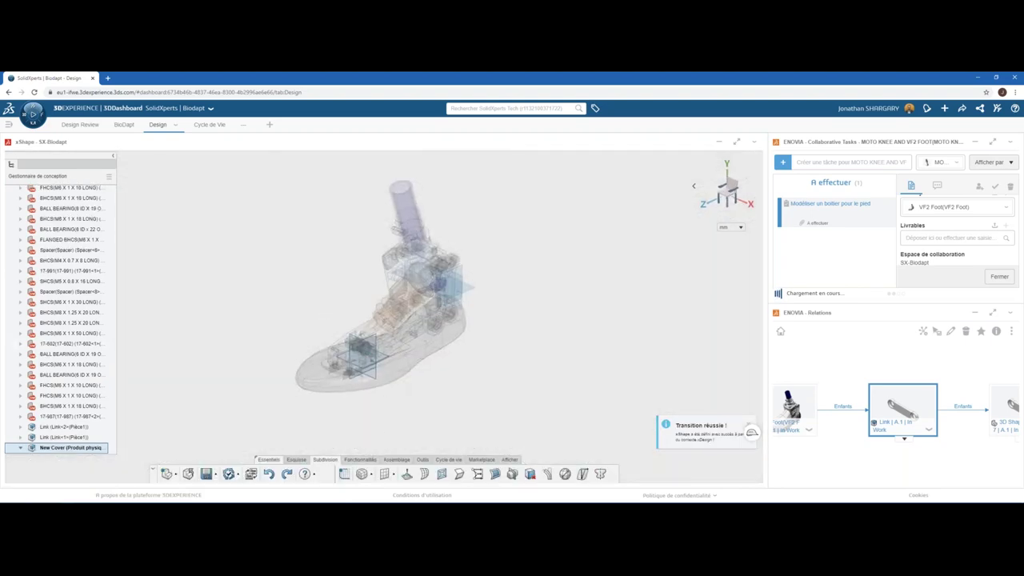
pyautogui.click(371, 477)
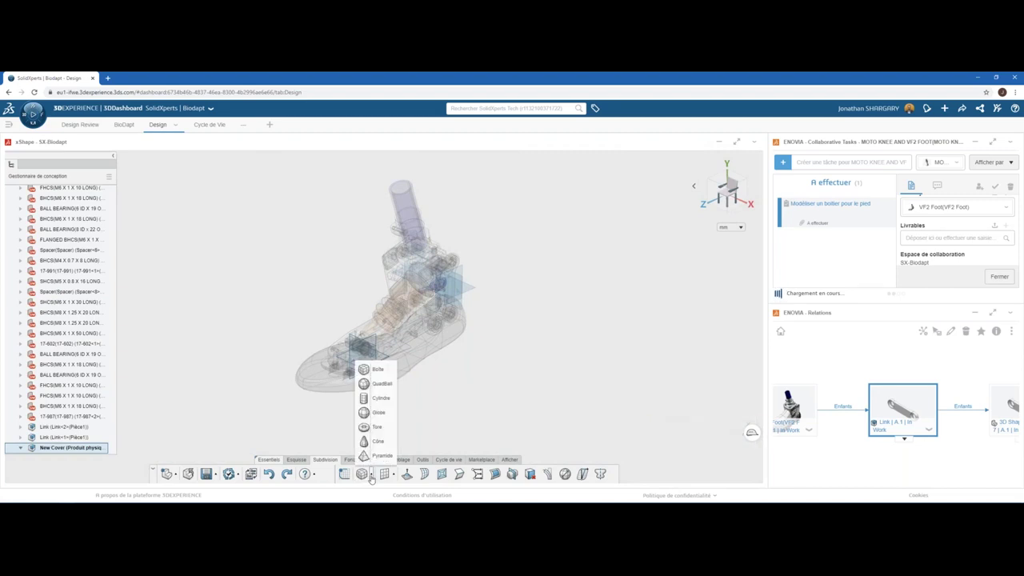
pyautogui.click(377, 370)
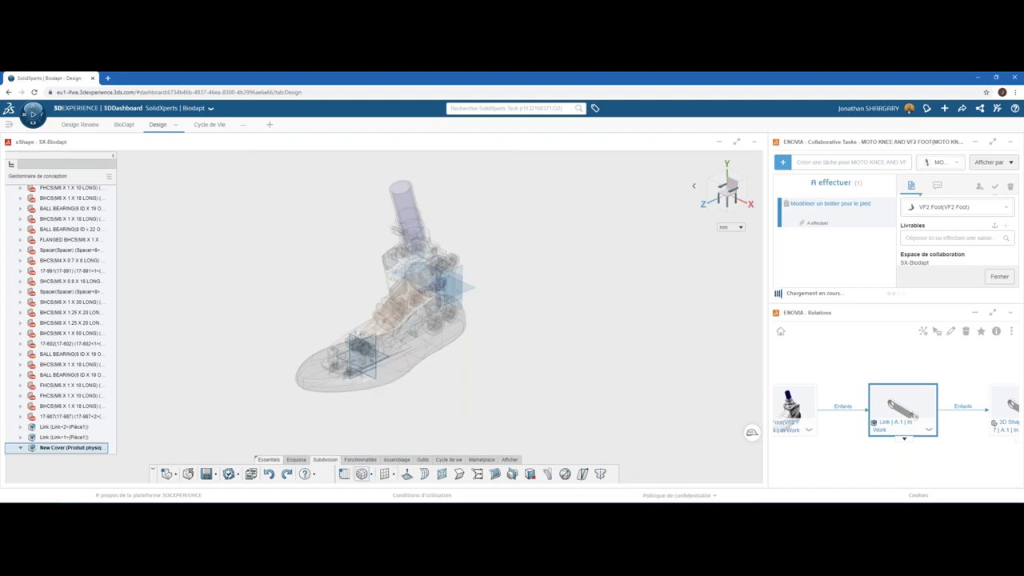
pyautogui.click(384, 345)
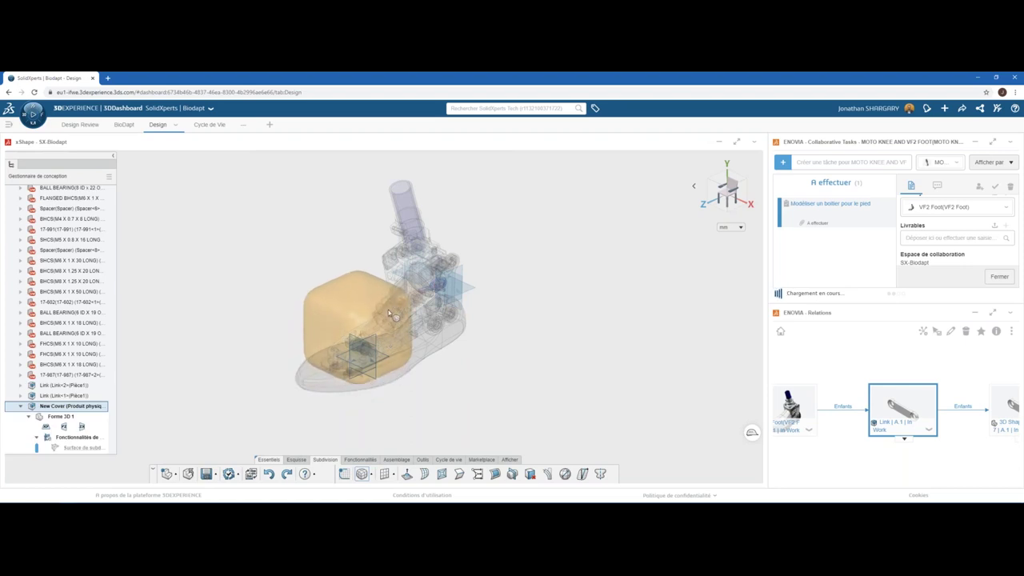
# Enlarge the new box slightly and reduce its segment counts to 1.
pyautogui.moveTo(388, 314); pyautogui.dragTo(386, 312)
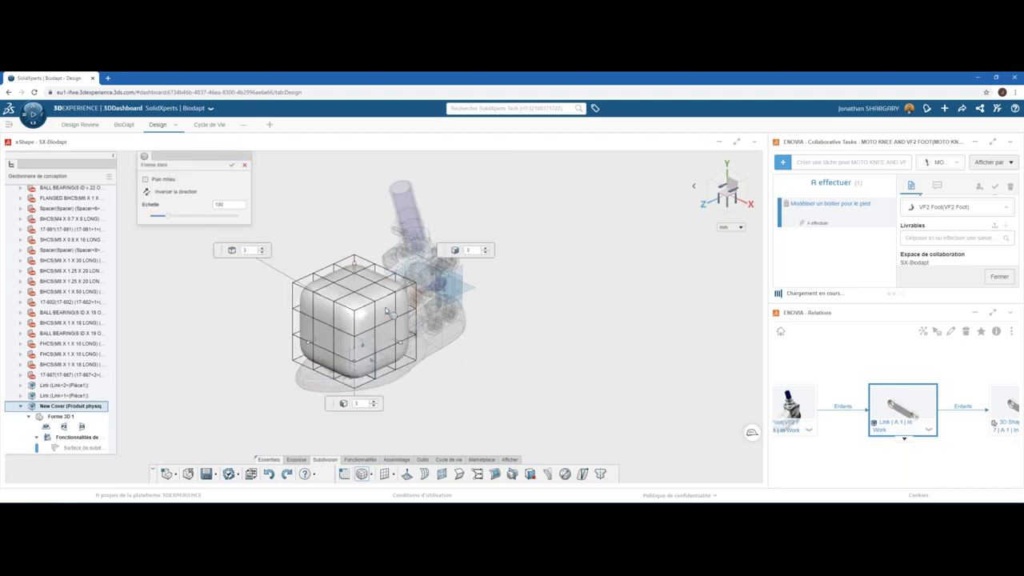
pyautogui.click(263, 252)
pyautogui.click(264, 254)
pyautogui.click(373, 405)
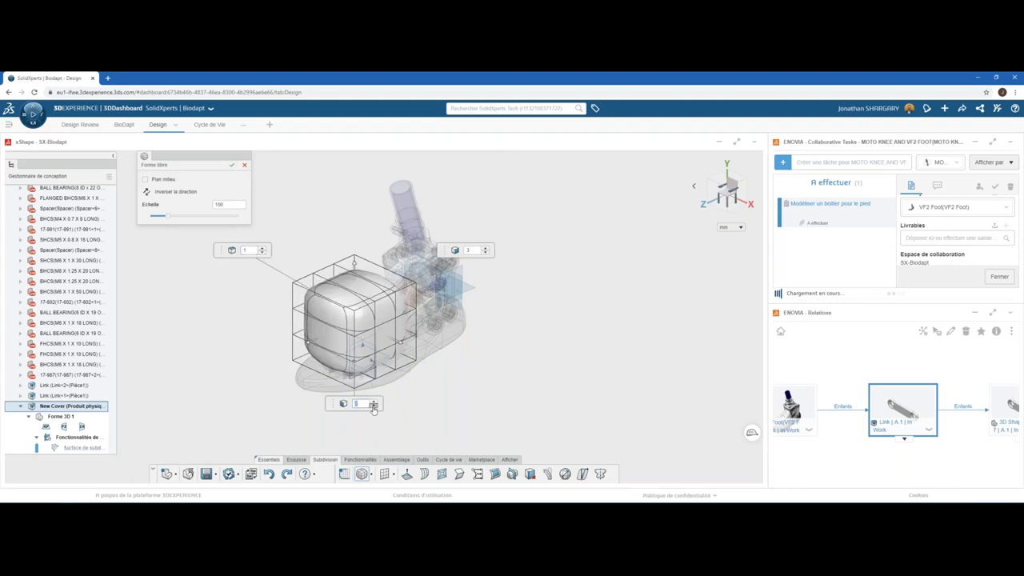
pyautogui.click(372, 405)
pyautogui.click(372, 406)
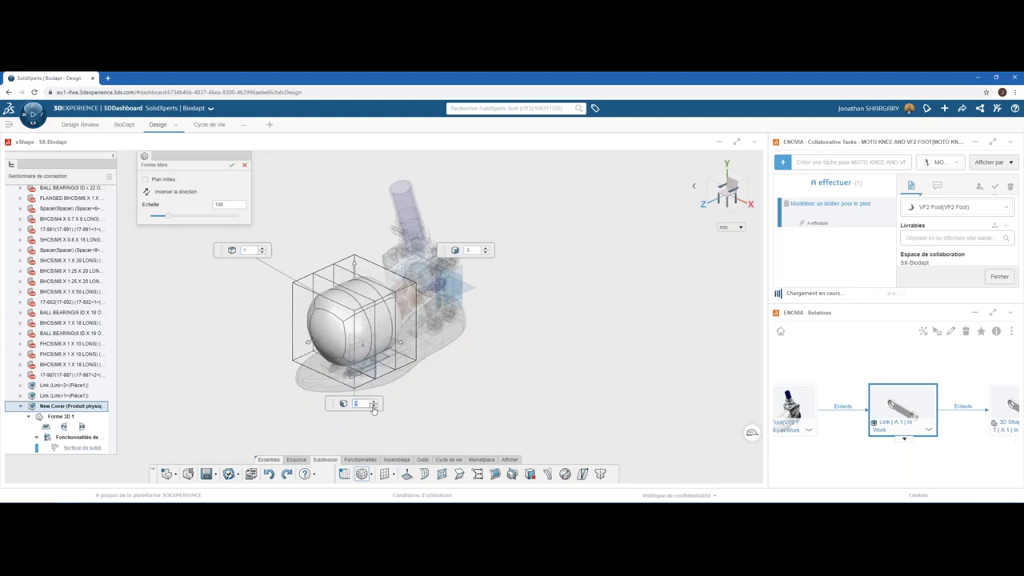
# Stretch the box toward the back, adjust its height, scale it up, and confirm.
pyautogui.moveTo(399, 343)
pyautogui.mouseDown()
pyautogui.moveTo(415, 355)
pyautogui.moveTo(402, 344)
pyautogui.mouseUp()
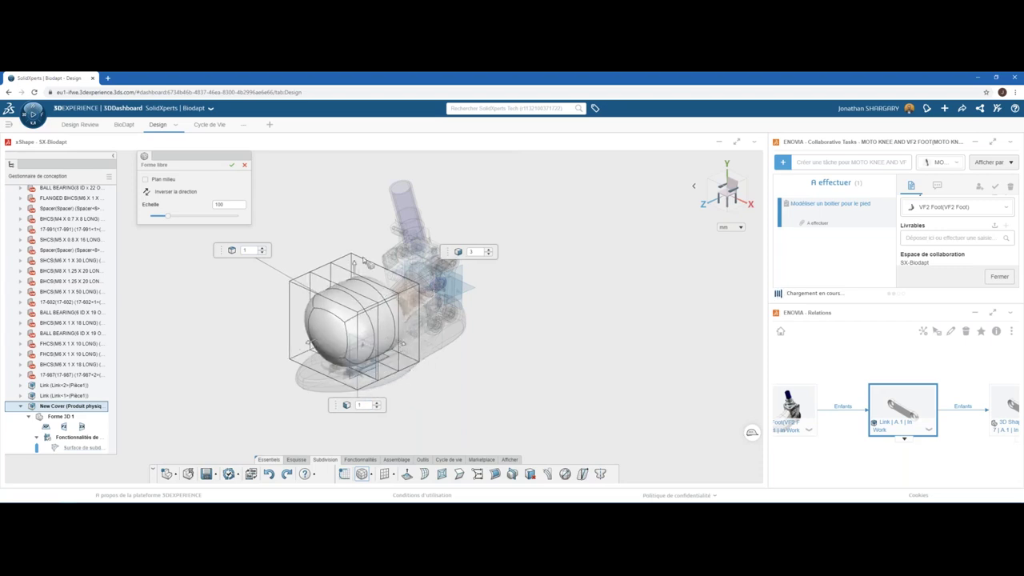
pyautogui.moveTo(359, 272); pyautogui.dragTo(364, 267)
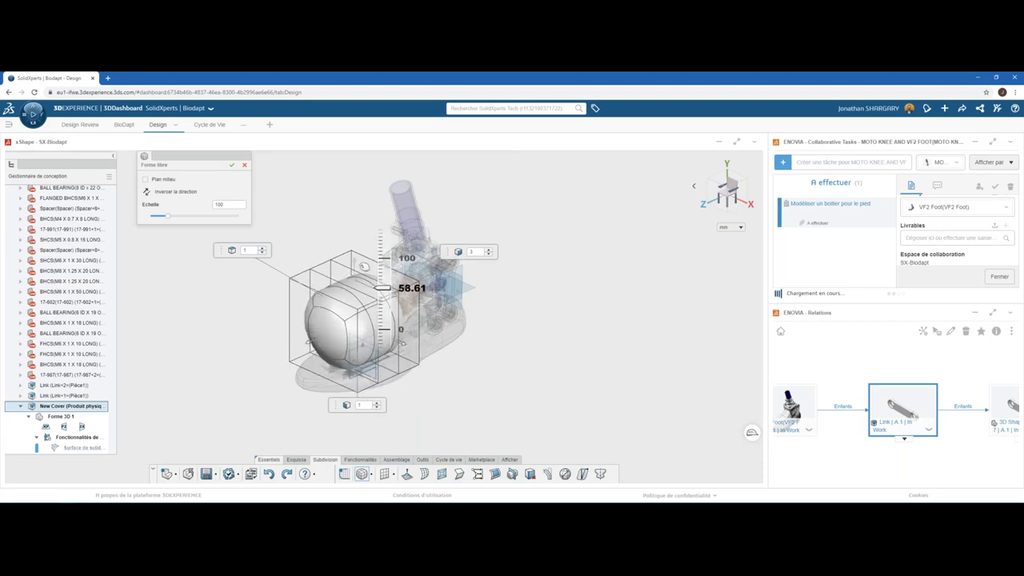
pyautogui.moveTo(167, 216); pyautogui.dragTo(169, 218)
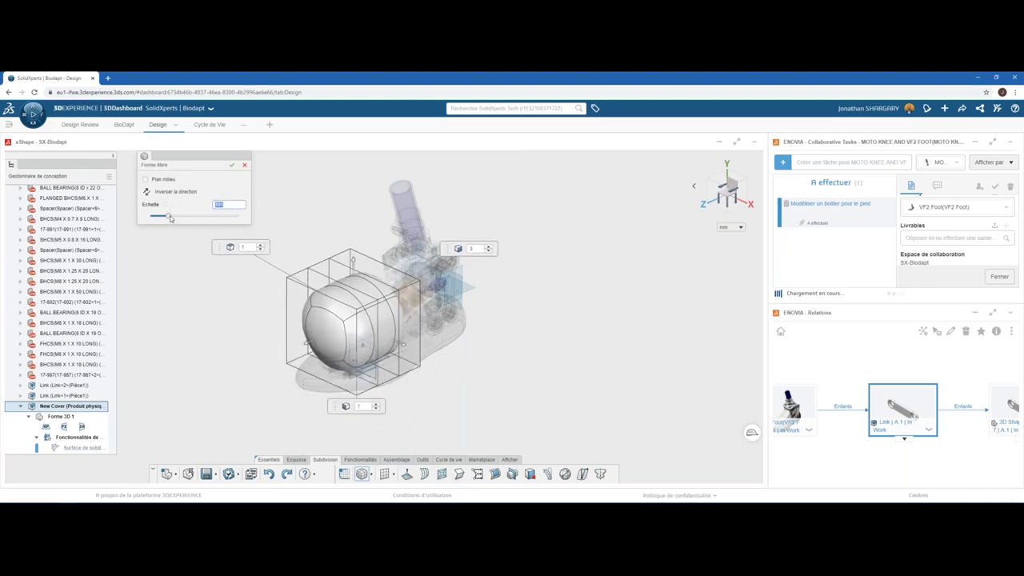
pyautogui.click(232, 165)
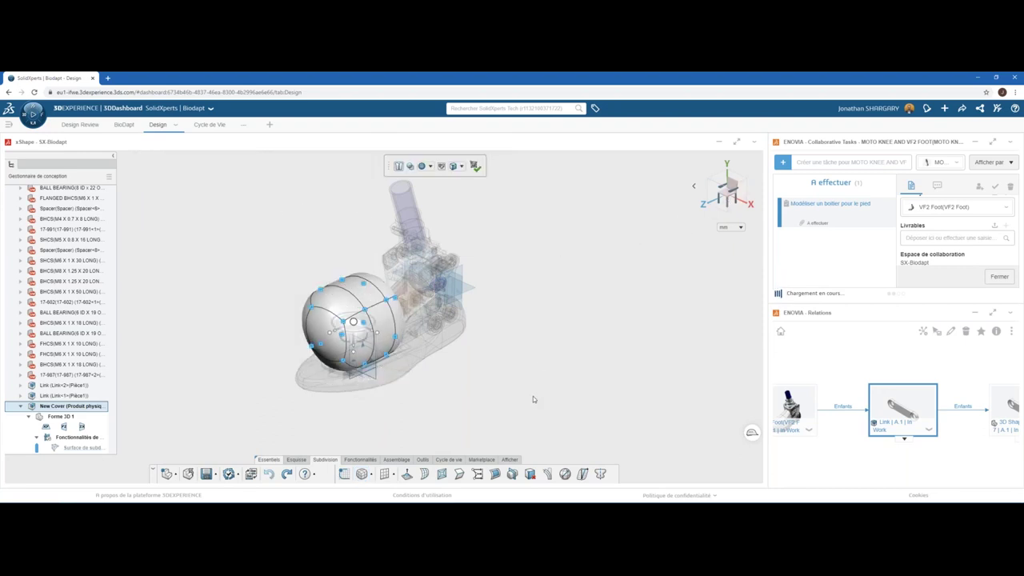
# Mirror the cover about the YZ plane of Forme 3D 1, then view it from the side.
pyautogui.click(600, 474)
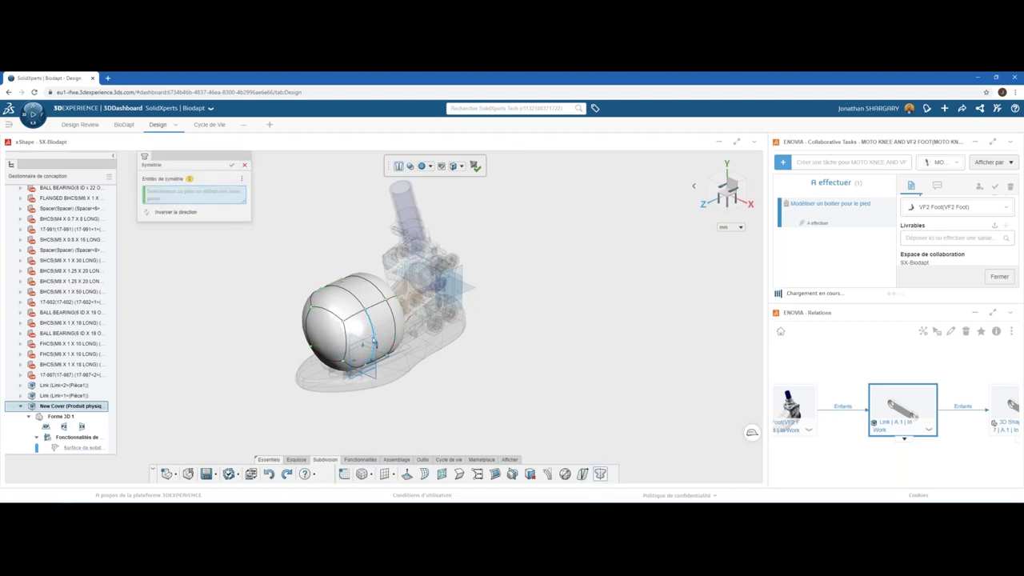
pyautogui.click(64, 426)
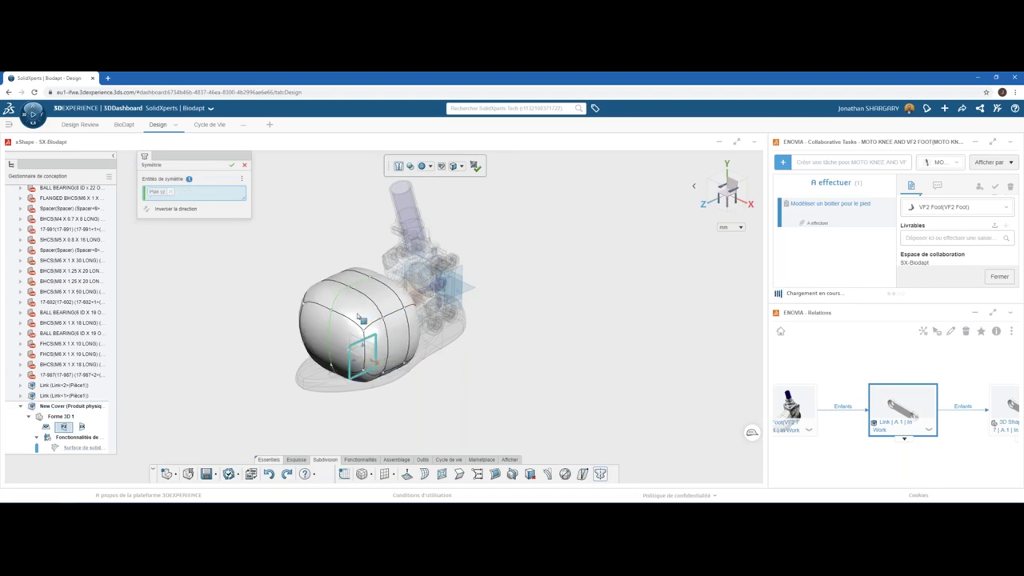
pyautogui.click(231, 165)
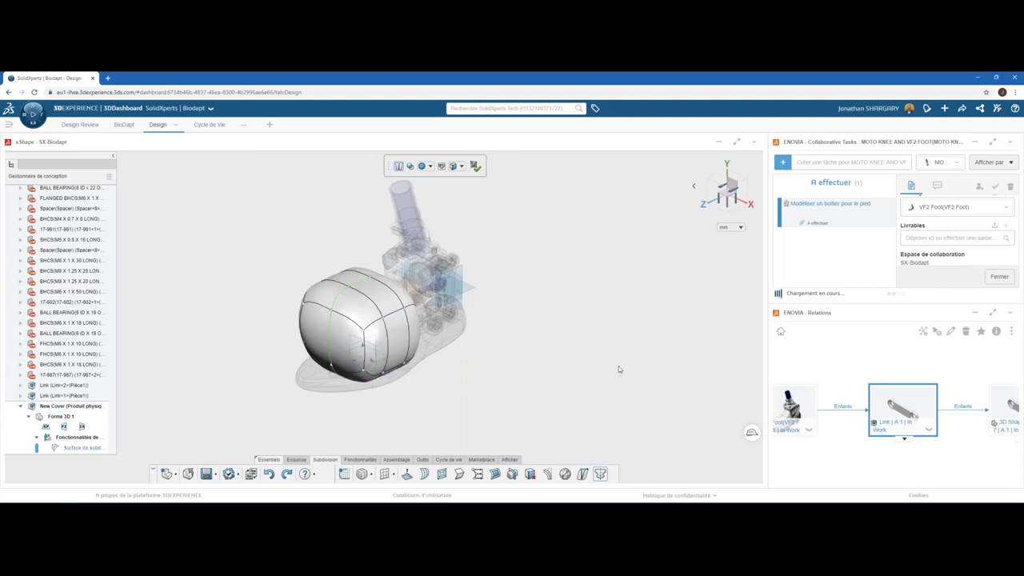
pyautogui.click(744, 202)
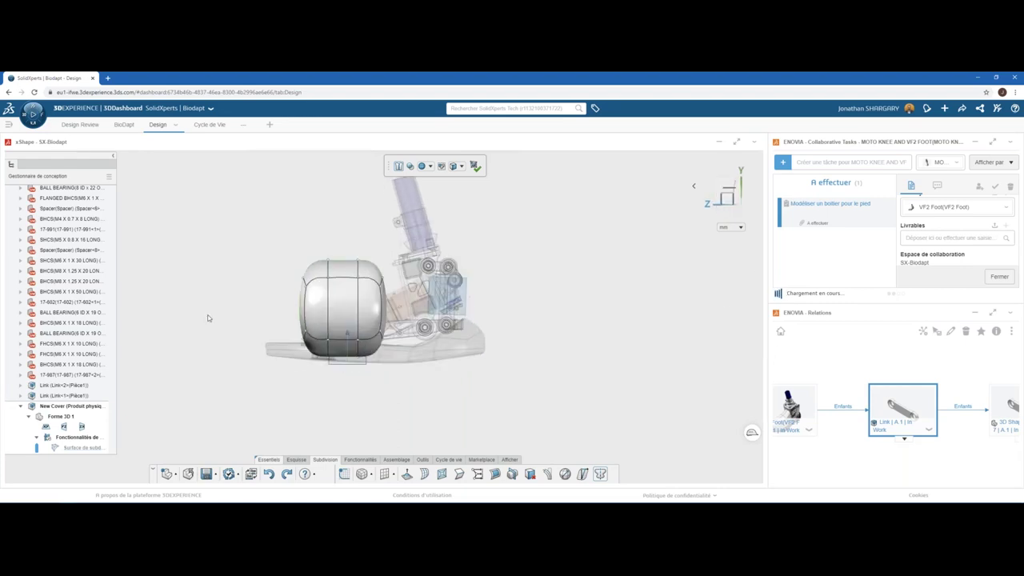
pyautogui.scroll(1, 300, 314)
pyautogui.scroll(1, 301, 316)
pyautogui.scroll(1, 299, 320)
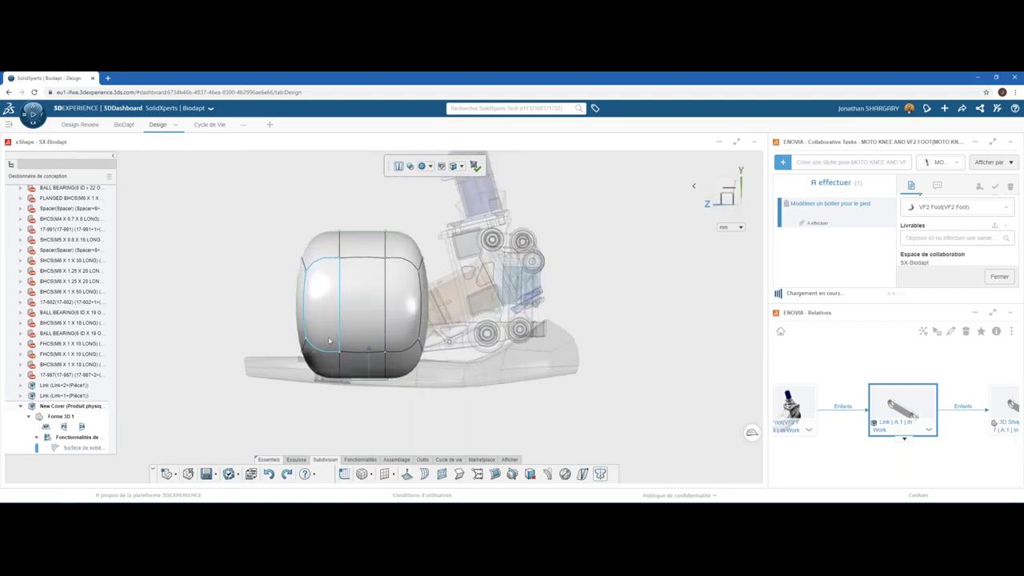
pyautogui.scroll(1, 296, 336)
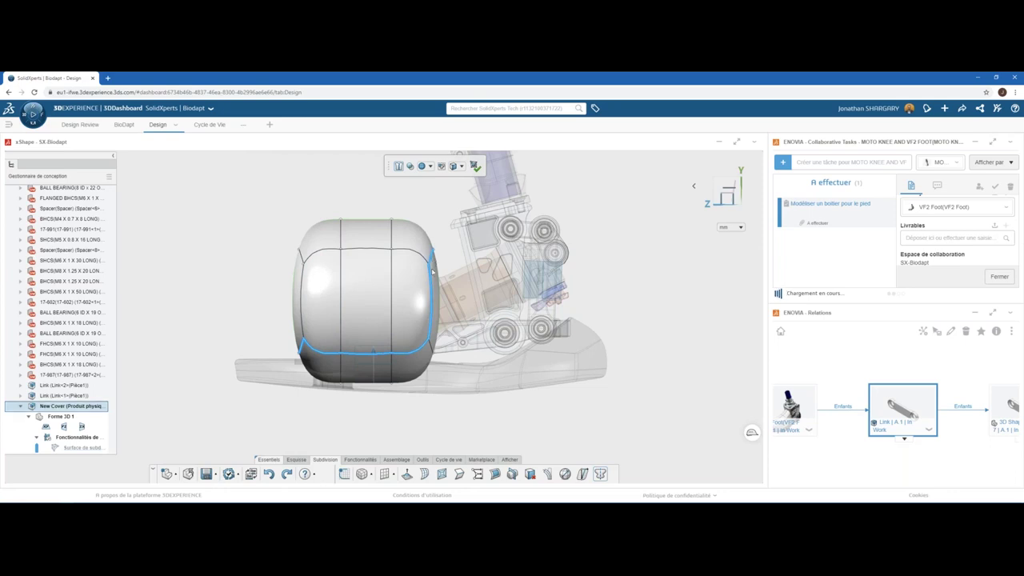
# Crease the cover's bottom edge loop, rear vertical edge and bottom edges into sharp edges.
pyautogui.click(431, 271)
pyautogui.moveTo(432, 272); pyautogui.dragTo(449, 242, button='middle')
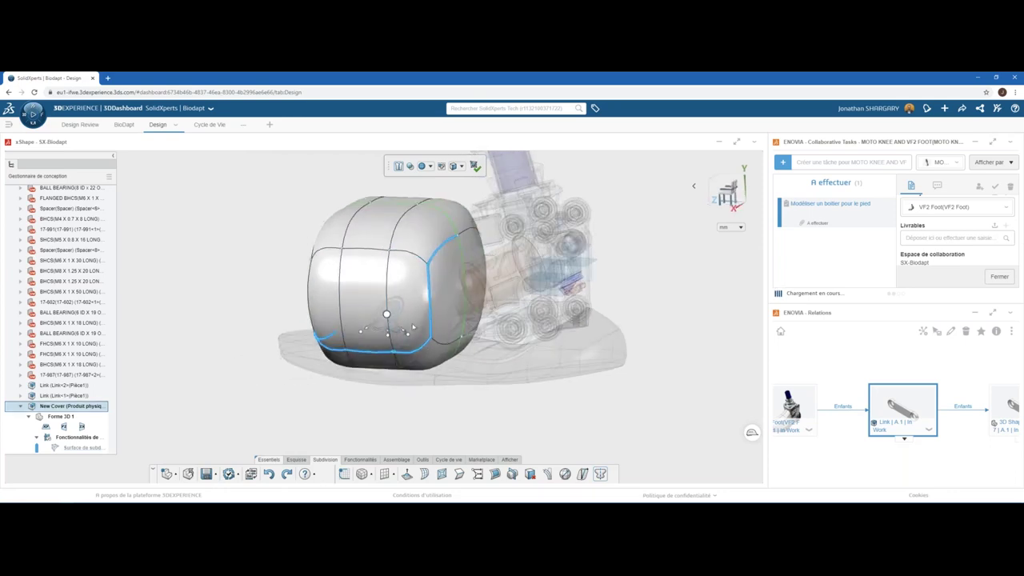
pyautogui.click(450, 242)
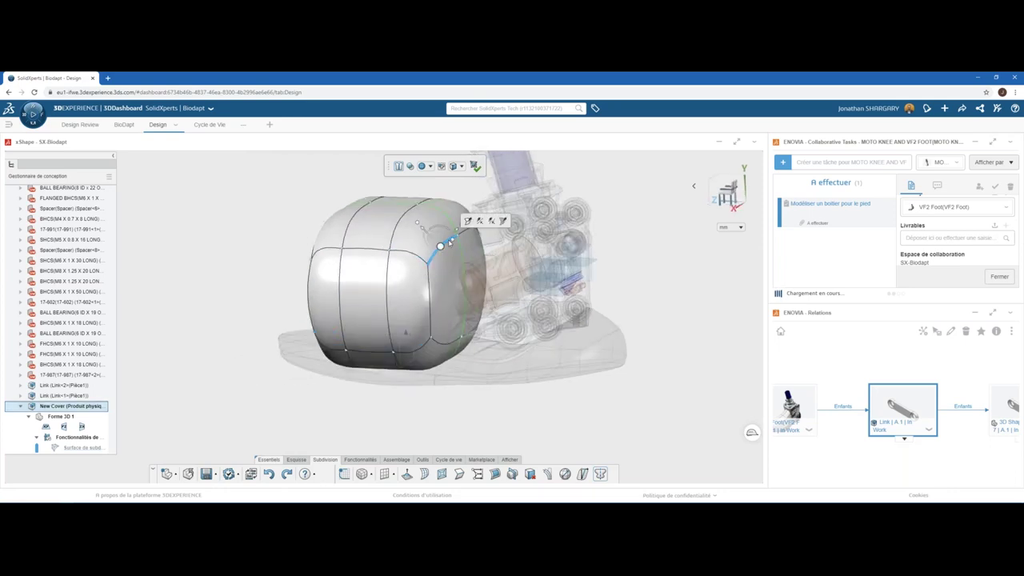
pyautogui.keyDown('ctrl'); pyautogui.click(418, 353); pyautogui.keyUp('ctrl')
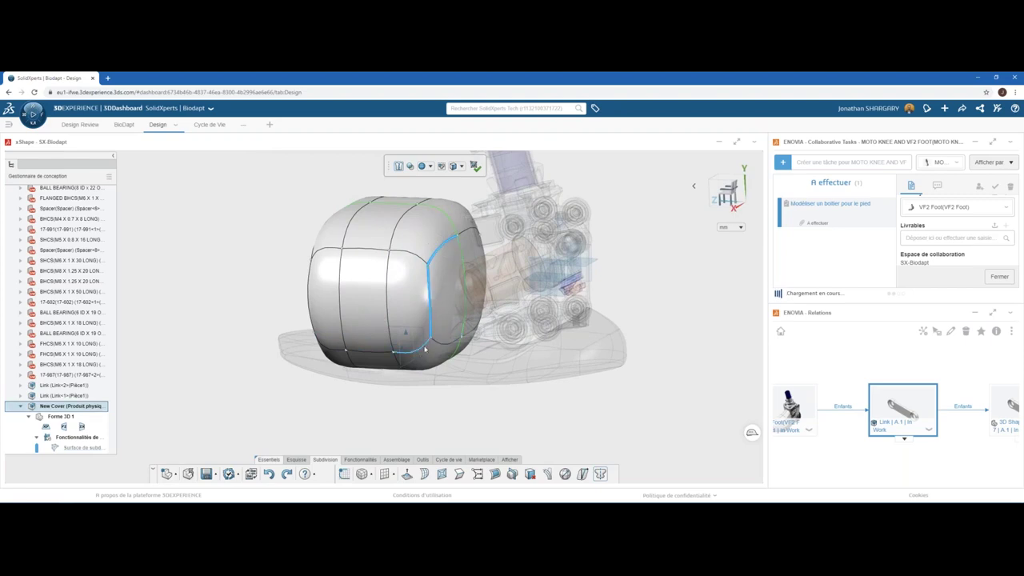
pyautogui.keyDown('ctrl'); pyautogui.click(335, 351); pyautogui.keyUp('ctrl')
pyautogui.moveTo(335, 351); pyautogui.dragTo(296, 340, button='middle')
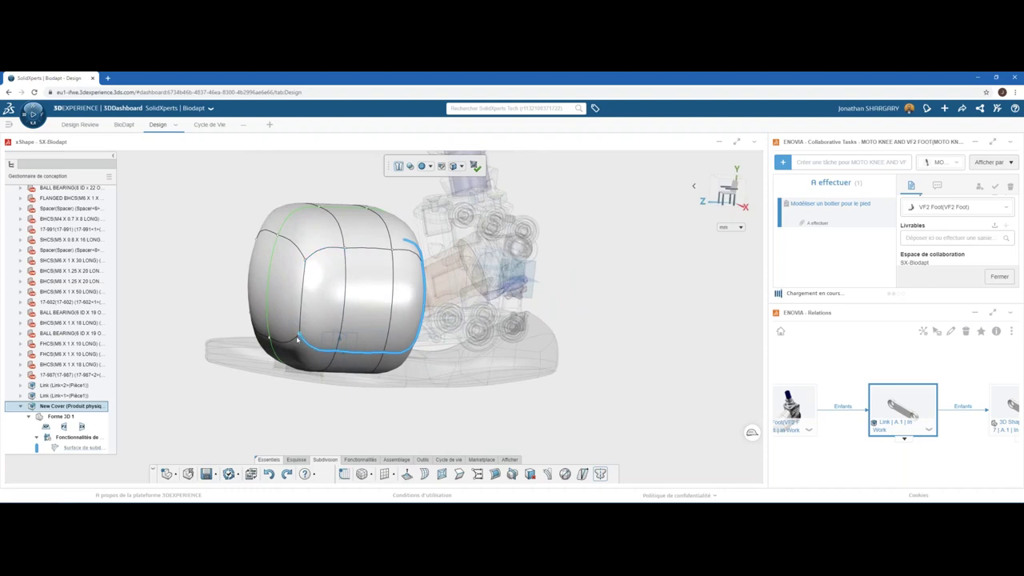
pyautogui.keyDown('ctrl'); pyautogui.click(297, 340); pyautogui.keyUp('ctrl')
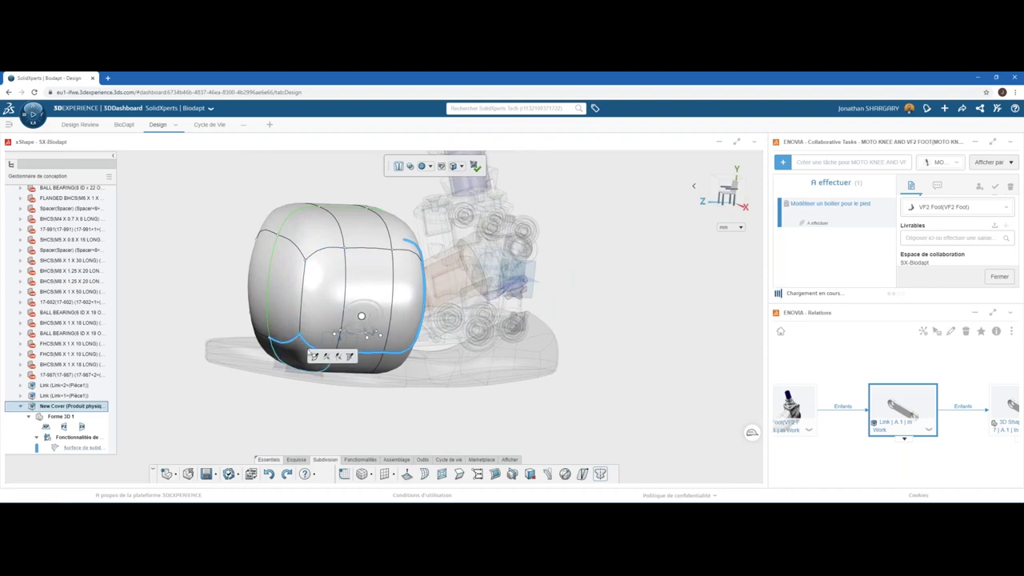
pyautogui.click(315, 357)
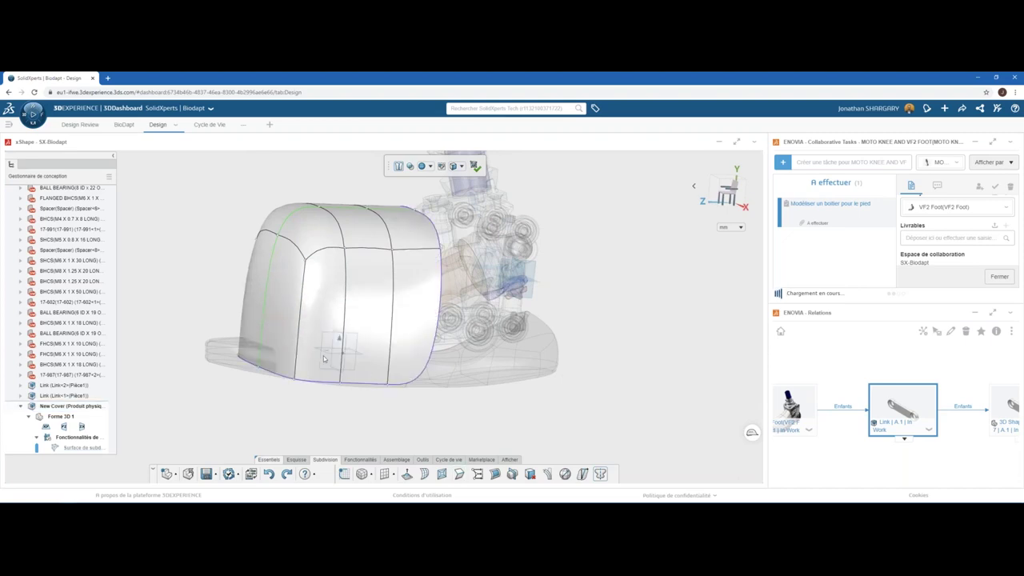
pyautogui.moveTo(324, 359)
pyautogui.mouseDown(button='middle')
pyautogui.moveTo(386, 375)
pyautogui.moveTo(350, 345)
pyautogui.mouseUp(button='middle')
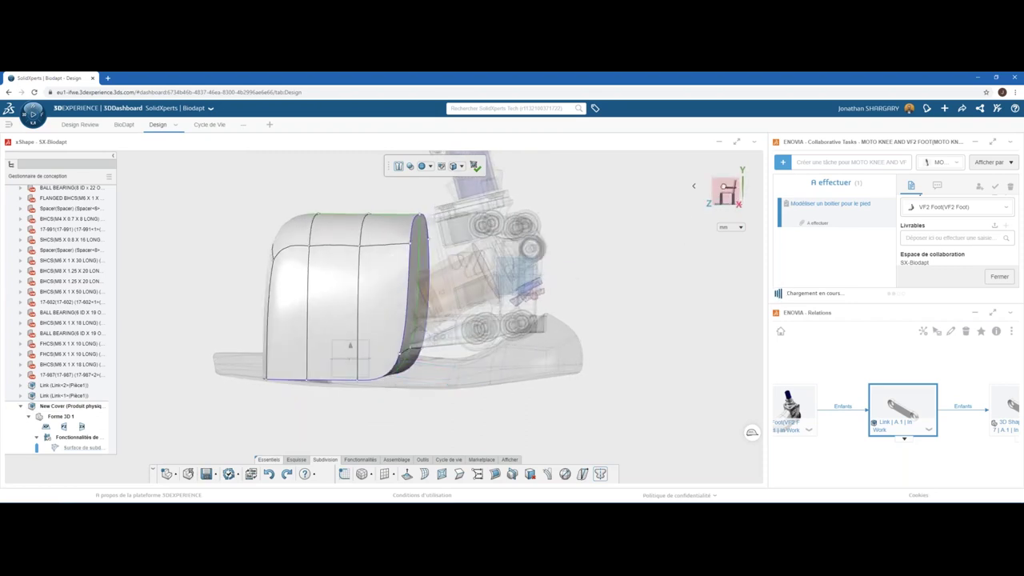
# Raise the cover's bottom face 18.93 and push its rear vertices back 28.98.
pyautogui.click(727, 192)
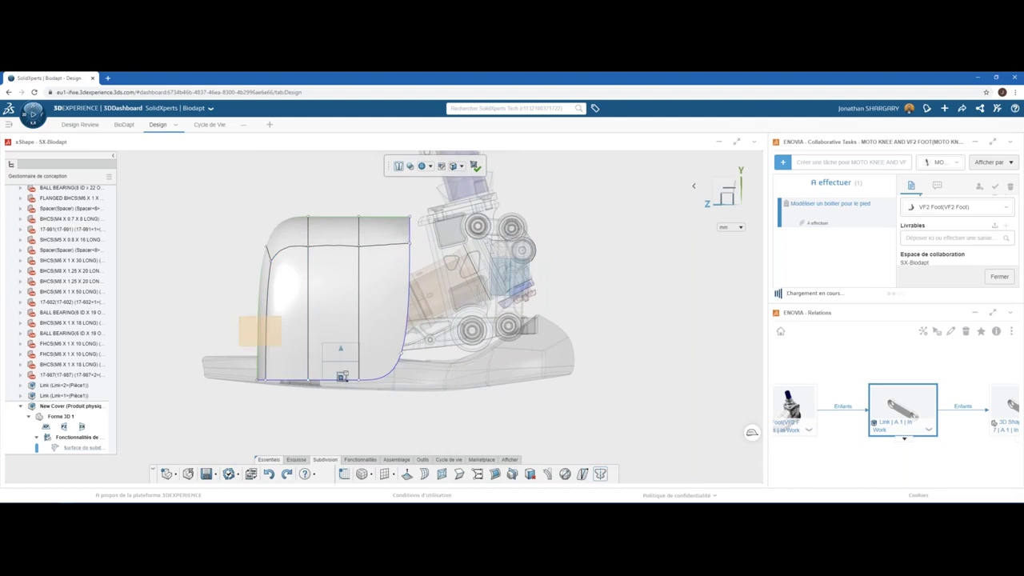
pyautogui.click(415, 398)
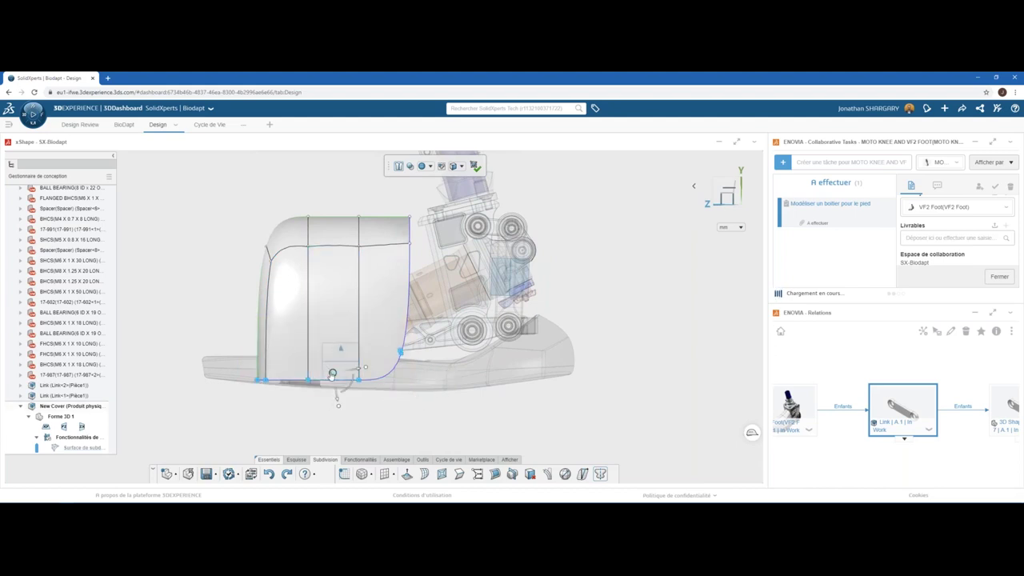
pyautogui.rightClick(332, 372)
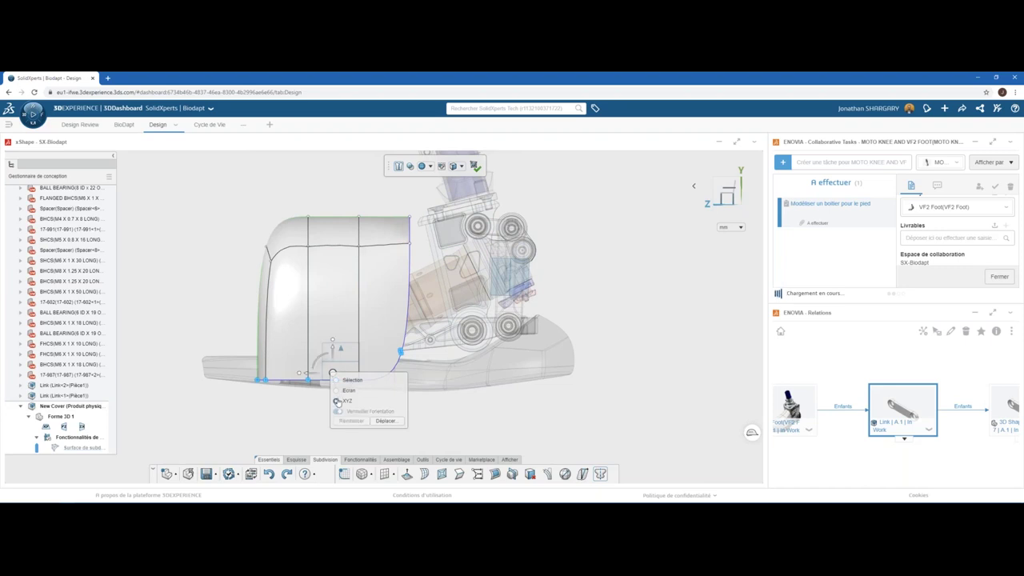
pyautogui.click(334, 349)
pyautogui.moveTo(334, 350); pyautogui.dragTo(333, 326)
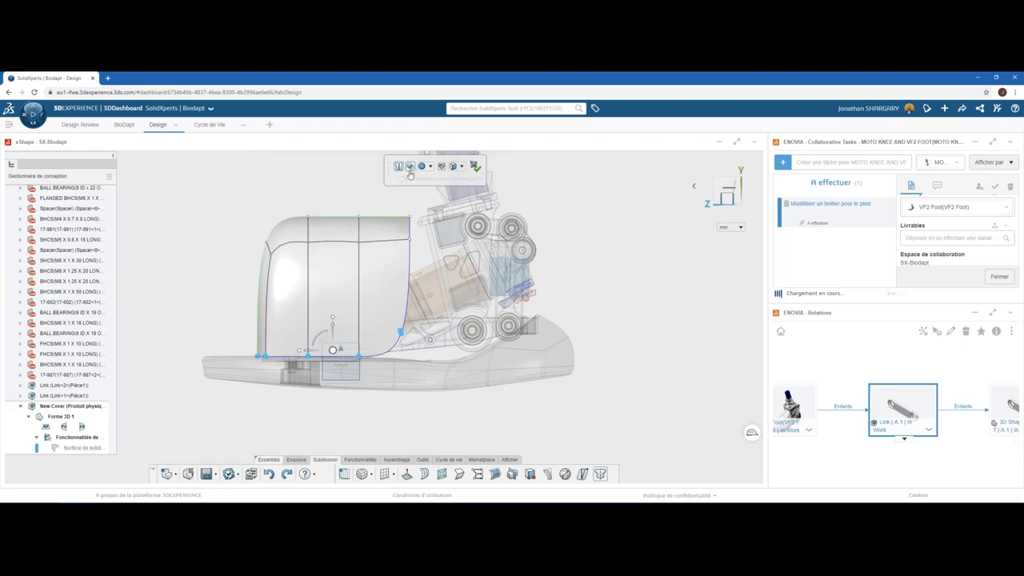
pyautogui.moveTo(407, 181); pyautogui.dragTo(411, 182)
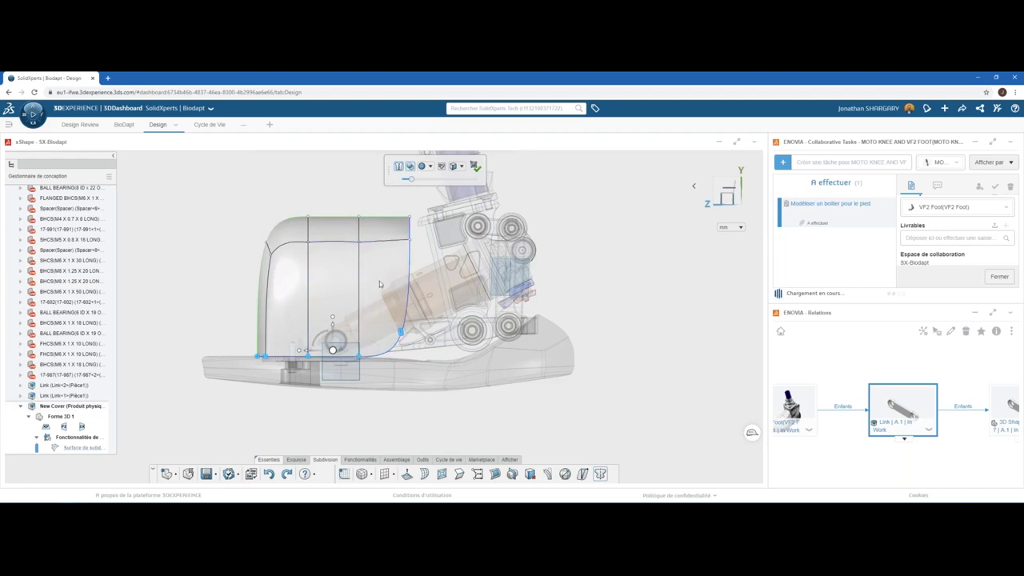
pyautogui.moveTo(341, 200); pyautogui.dragTo(460, 416)
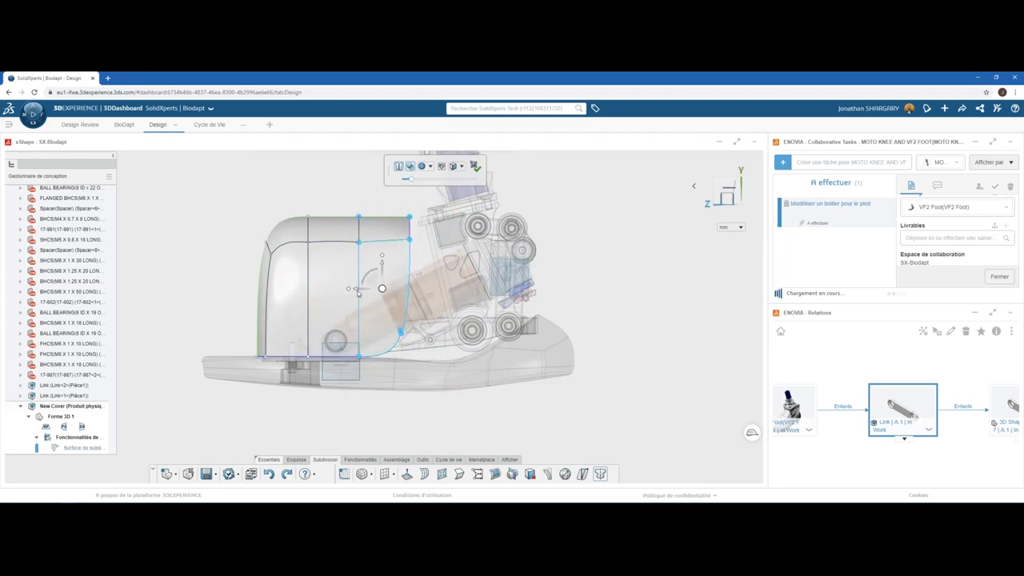
pyautogui.moveTo(355, 293); pyautogui.dragTo(394, 292)
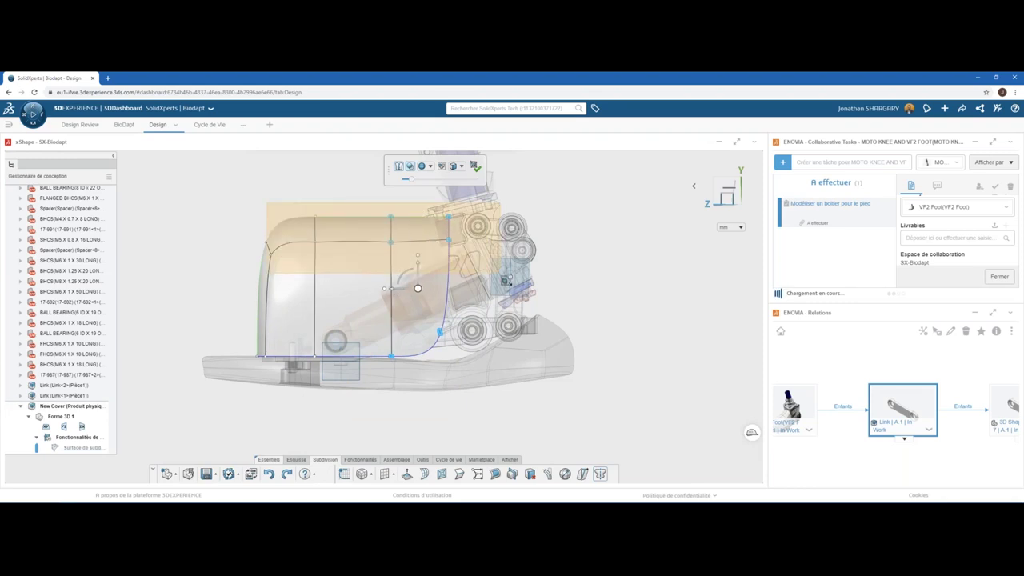
# Lower the cover's top cage edge slightly and tilt it down toward the toe.
pyautogui.moveTo(267, 202); pyautogui.dragTo(454, 258)
pyautogui.click(356, 241)
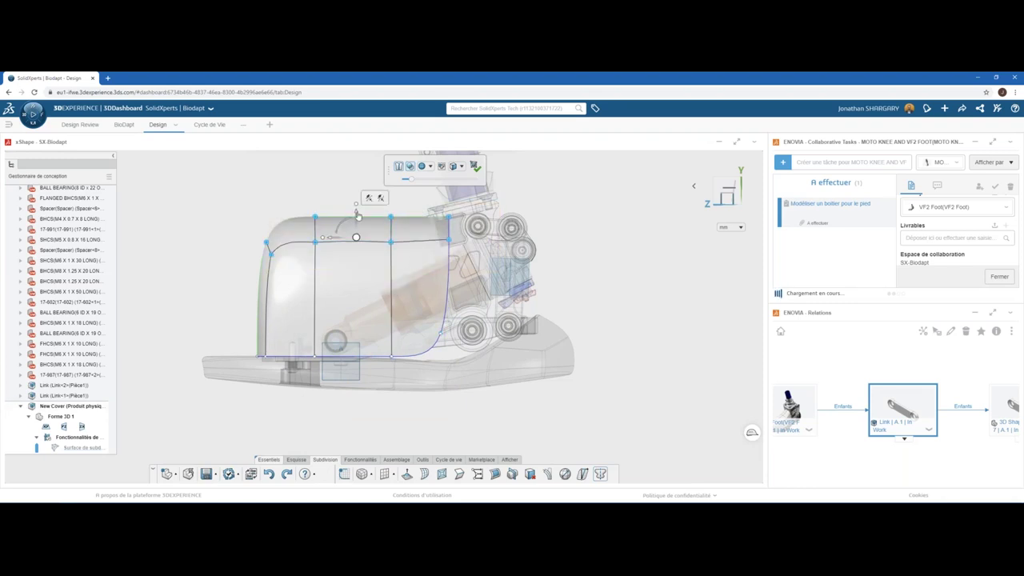
pyautogui.moveTo(358, 216); pyautogui.dragTo(357, 220)
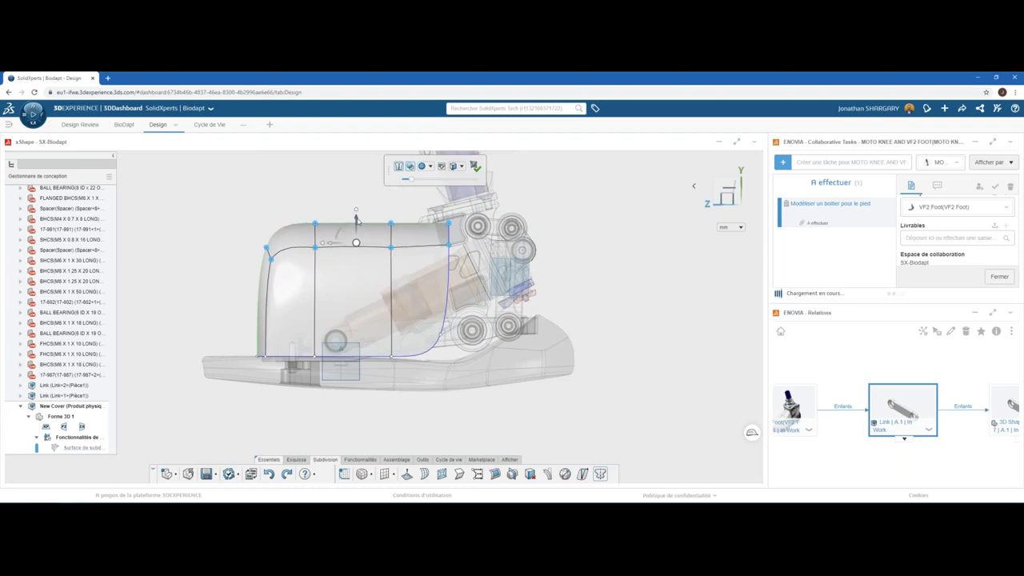
pyautogui.moveTo(342, 230); pyautogui.dragTo(342, 231)
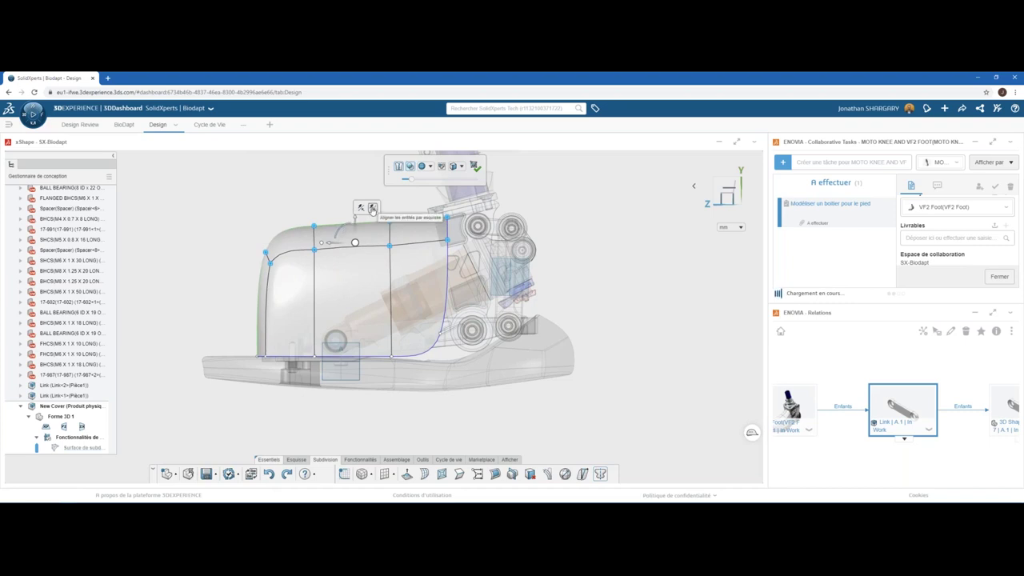
# Align the cage to a freehand profile curve sketched over the foot with Alignement rapide d'esquisse.
pyautogui.click(372, 208)
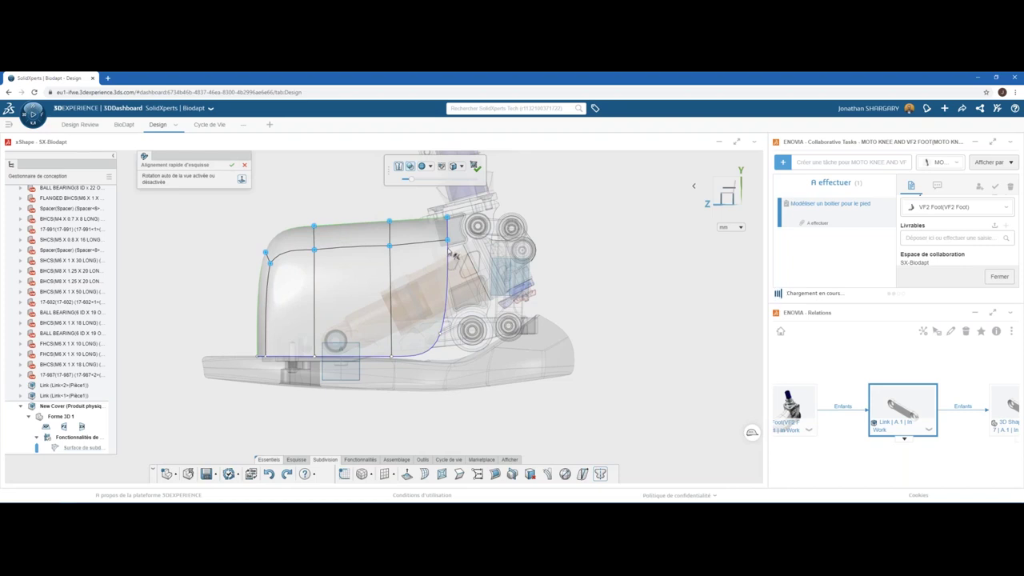
pyautogui.moveTo(448, 254)
pyautogui.mouseDown()
pyautogui.moveTo(340, 310)
pyautogui.moveTo(257, 327)
pyautogui.mouseUp()
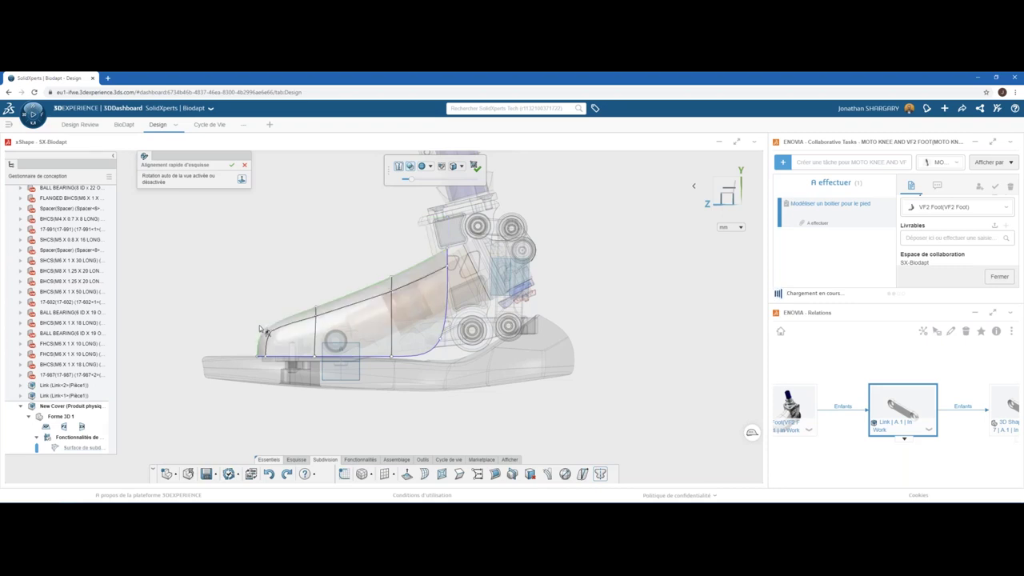
pyautogui.click(231, 167)
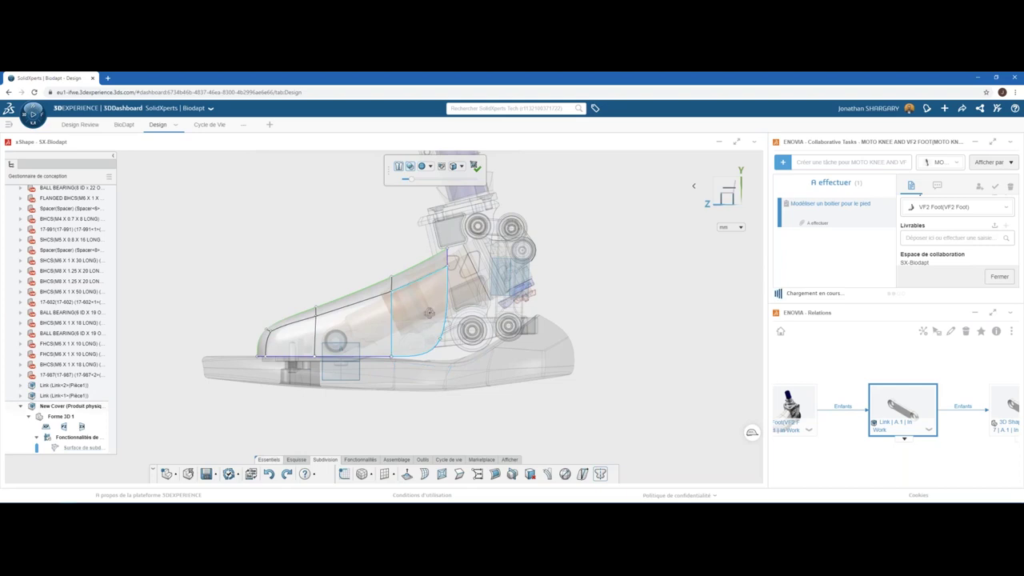
pyautogui.moveTo(442, 324); pyautogui.dragTo(685, 253, button='middle')
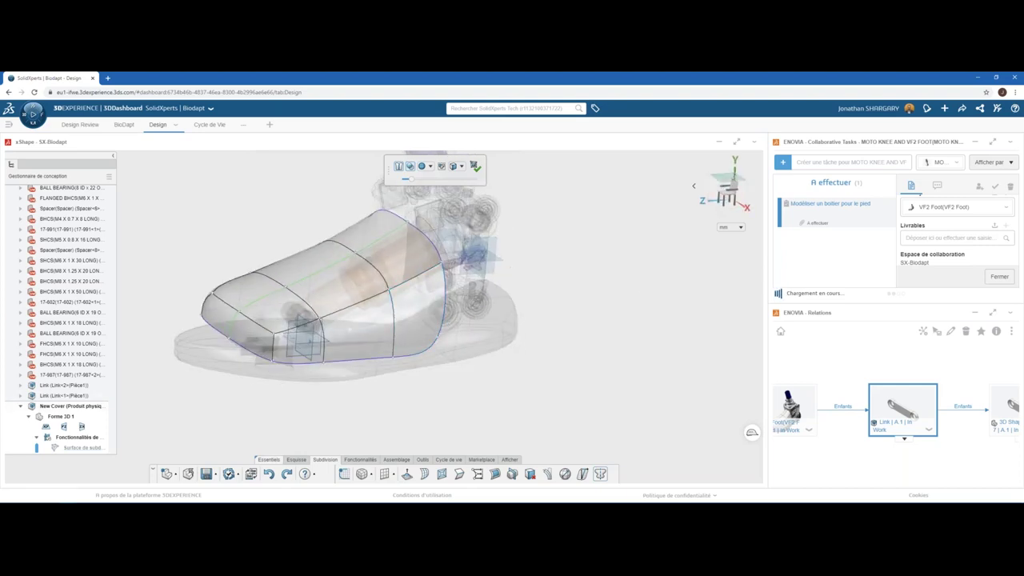
# In a front view, drag the right column of cage vertices inward to narrow the cover.
pyautogui.click(733, 172)
pyautogui.moveTo(448, 351); pyautogui.dragTo(555, 333, button='middle')
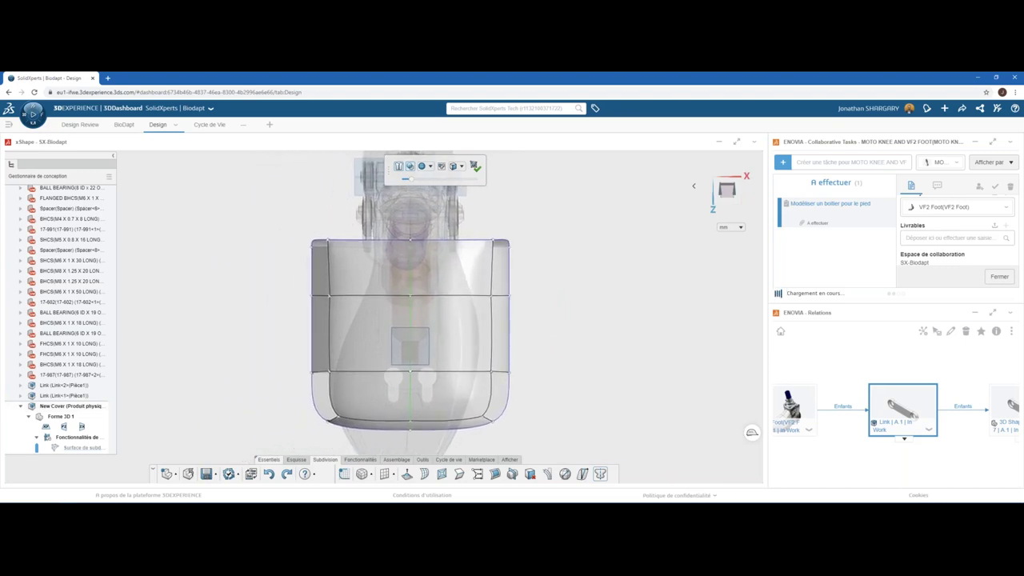
pyautogui.moveTo(545, 429); pyautogui.dragTo(480, 226)
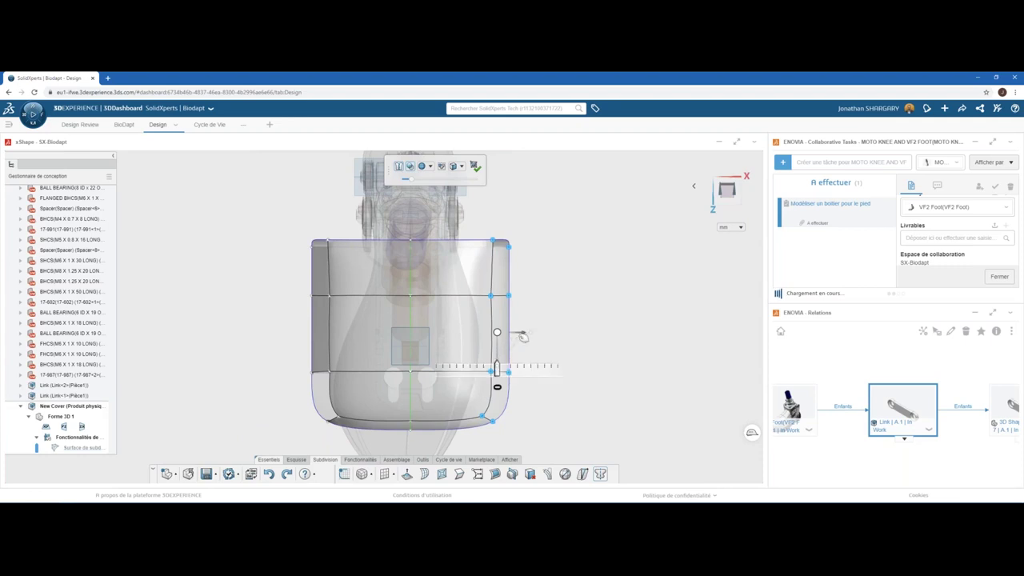
pyautogui.moveTo(523, 336); pyautogui.dragTo(485, 336)
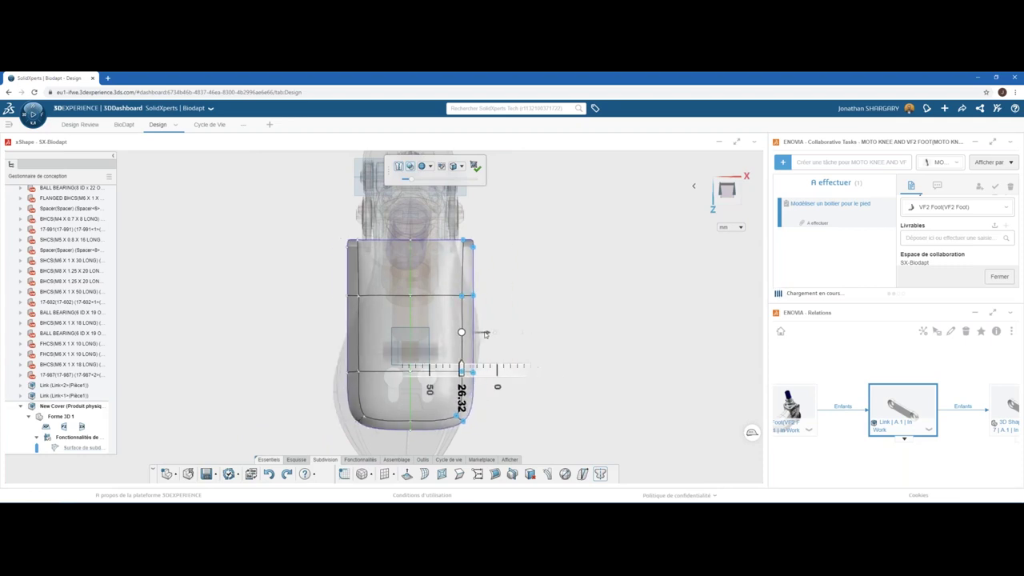
# Pull the top-right corner and right-edge vertices further inward to taper the side.
pyautogui.click(599, 479)
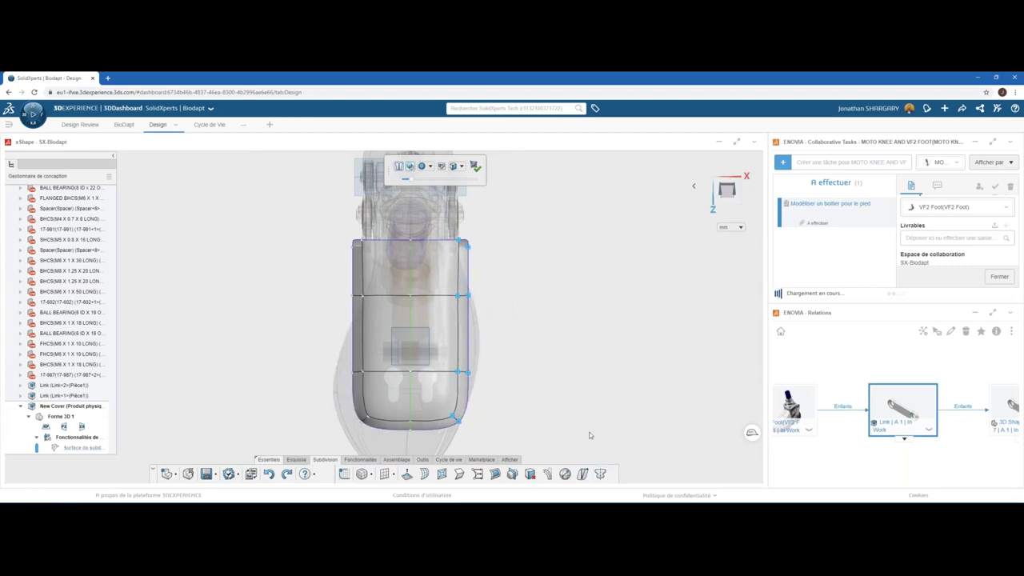
pyautogui.click(463, 243)
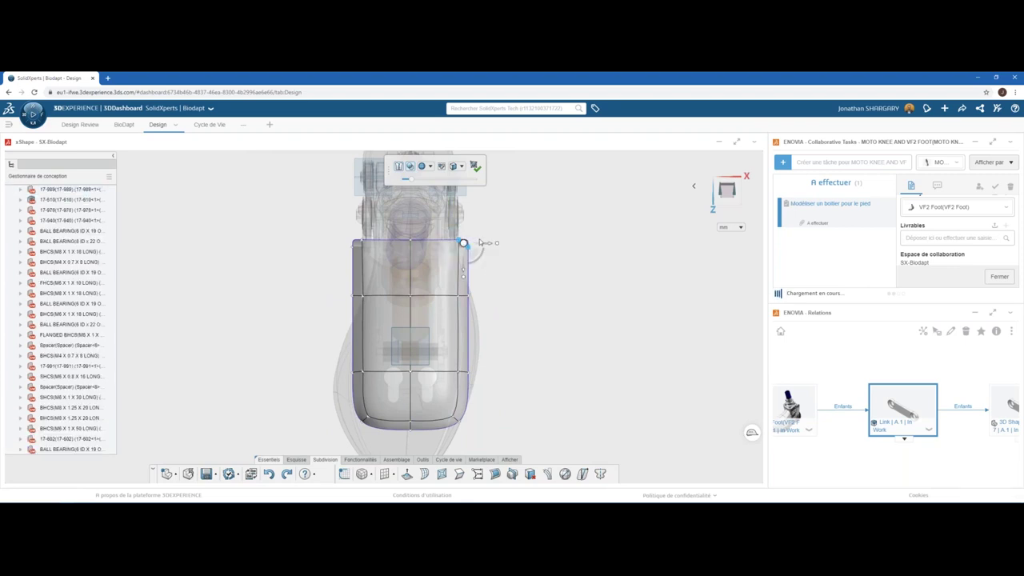
pyautogui.moveTo(490, 245); pyautogui.dragTo(470, 246)
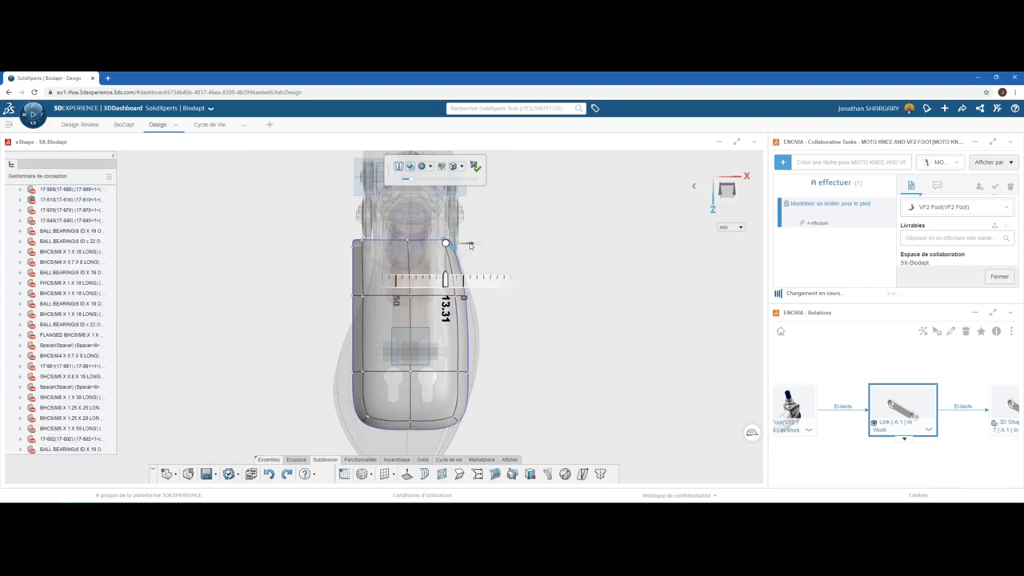
pyautogui.moveTo(522, 385); pyautogui.dragTo(440, 285)
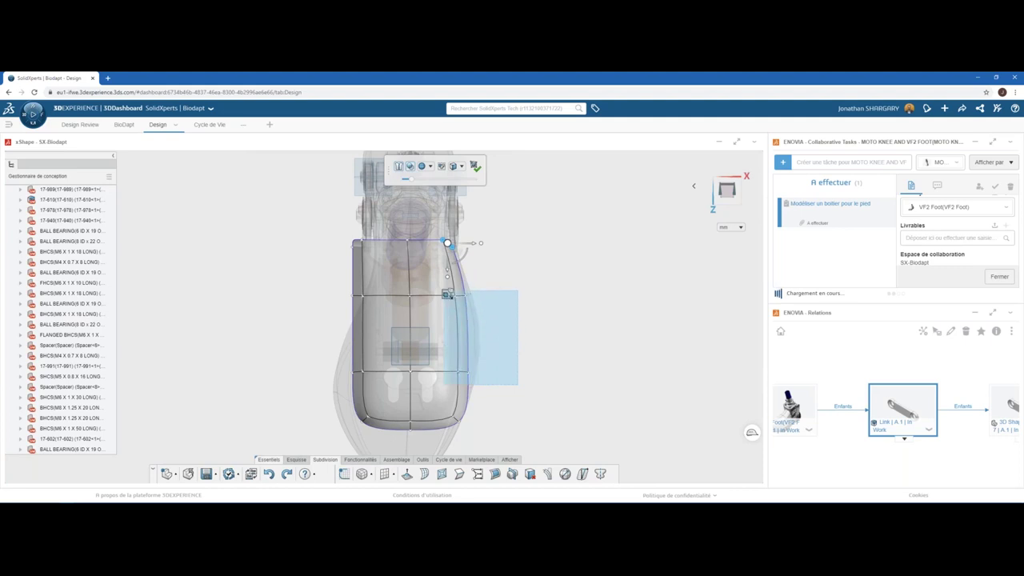
pyautogui.moveTo(491, 340); pyautogui.dragTo(486, 343)
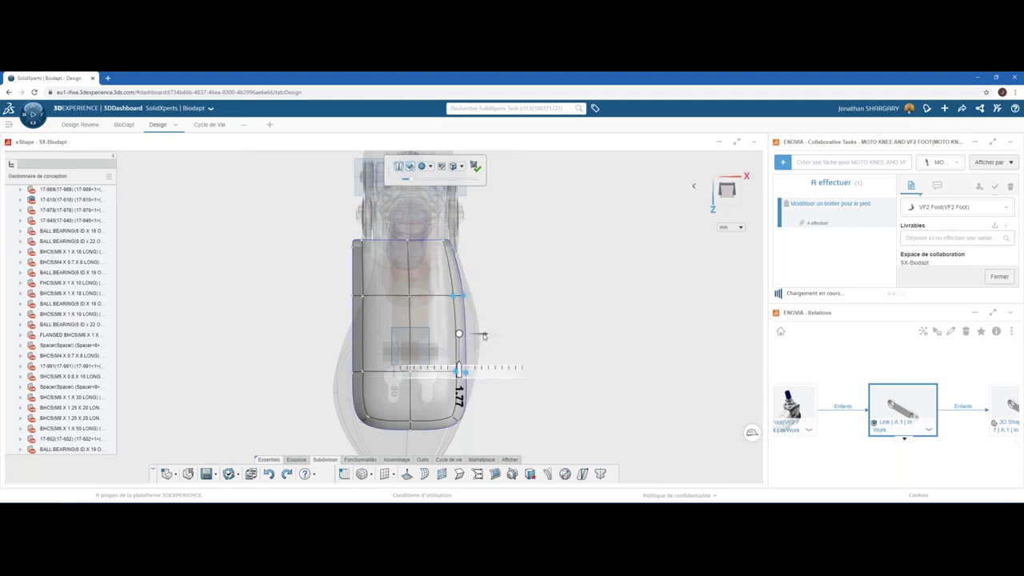
pyautogui.moveTo(505, 435)
pyautogui.mouseDown()
pyautogui.moveTo(444, 408)
pyautogui.moveTo(441, 417)
pyautogui.mouseUp()
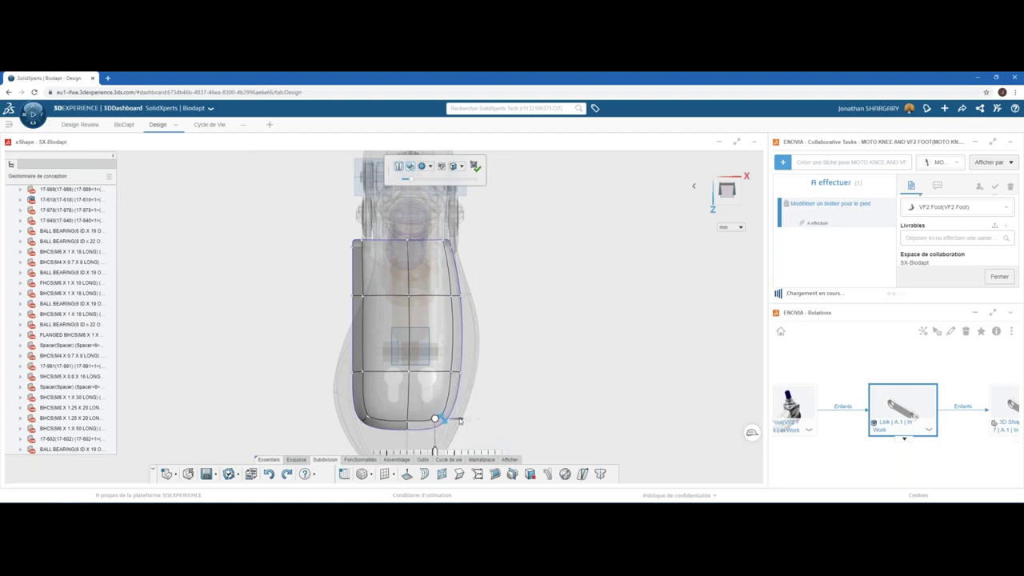
pyautogui.moveTo(336, 264)
pyautogui.mouseDown()
pyautogui.moveTo(371, 238)
pyautogui.moveTo(405, 244)
pyautogui.mouseUp()
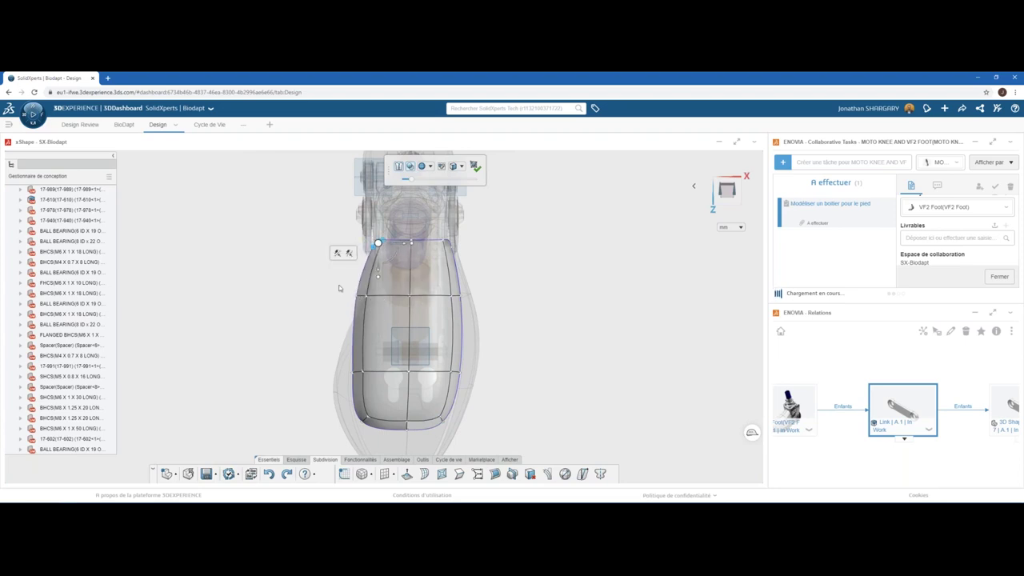
# Push the left-middle and bottom-left cage vertices inward.
pyautogui.click(360, 295)
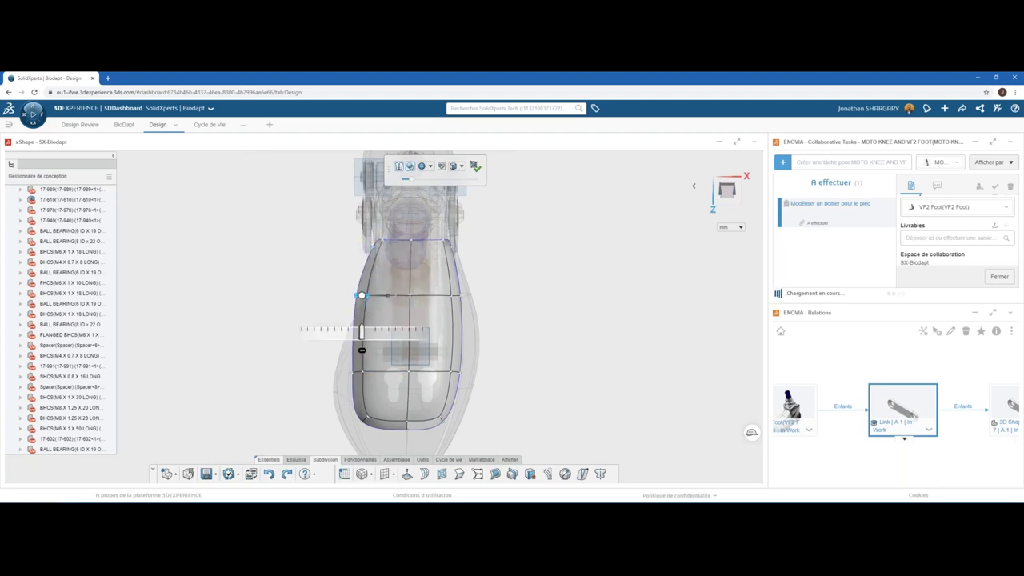
pyautogui.moveTo(394, 296); pyautogui.dragTo(405, 297)
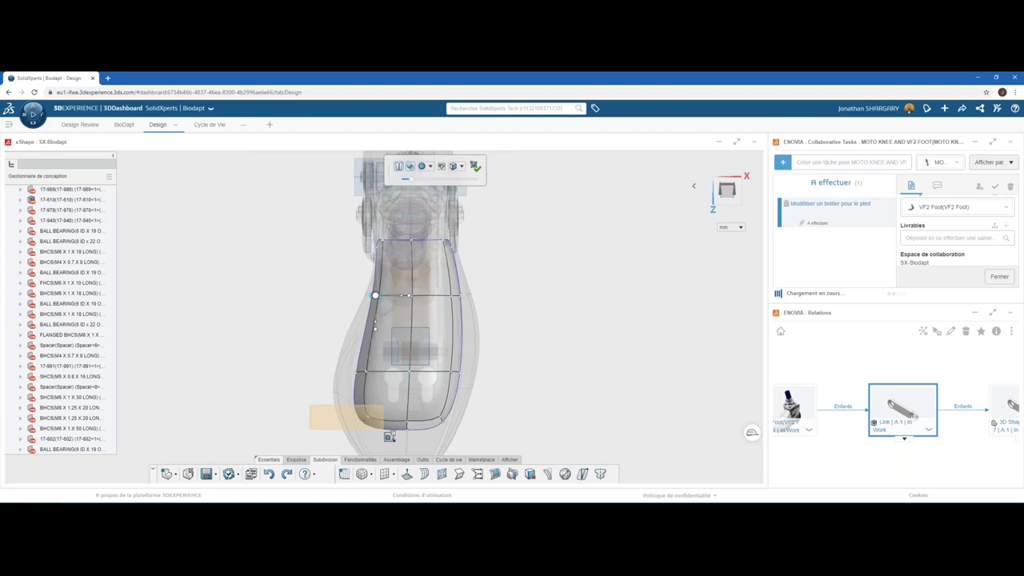
pyautogui.click(365, 418)
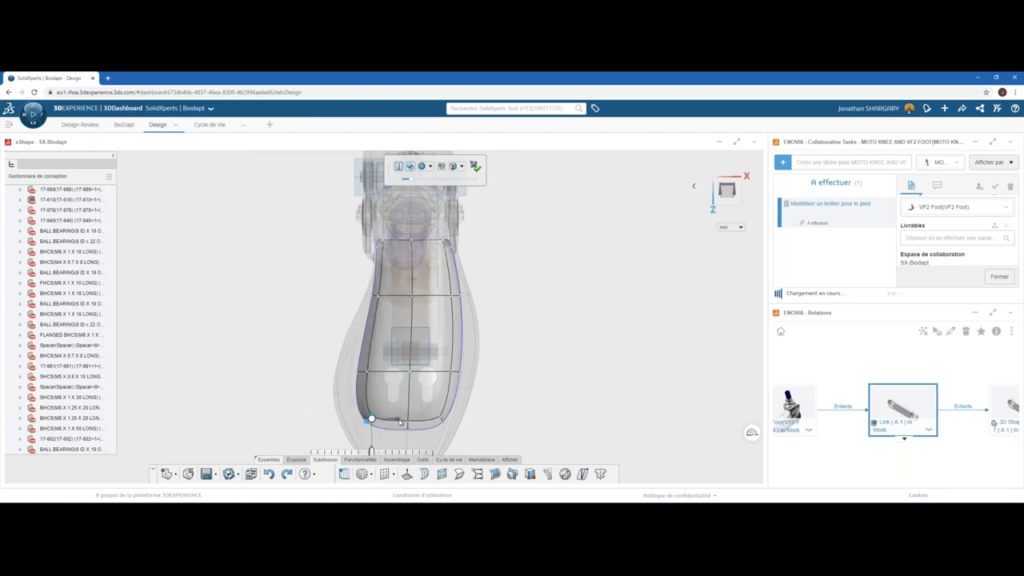
pyautogui.moveTo(393, 418); pyautogui.dragTo(399, 418)
# Stretch the toe-end middle vertex out by 13.96 to form a pointed nose.
pyautogui.click(407, 424)
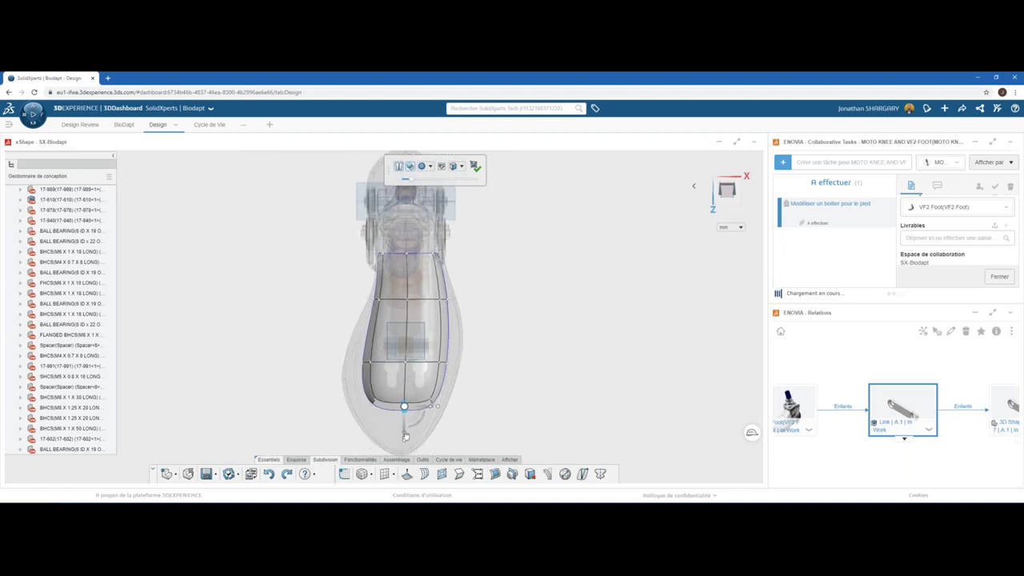
pyautogui.moveTo(406, 436); pyautogui.dragTo(401, 451)
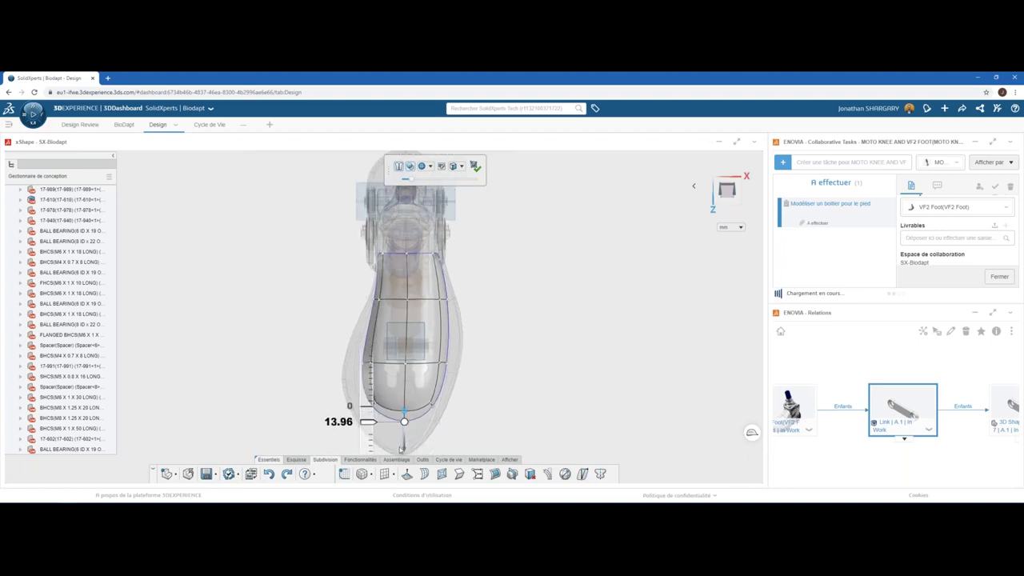
pyautogui.moveTo(489, 376)
pyautogui.mouseDown(button='middle')
pyautogui.moveTo(488, 270)
pyautogui.moveTo(525, 253)
pyautogui.moveTo(587, 254)
pyautogui.moveTo(593, 242)
pyautogui.moveTo(396, 284)
pyautogui.moveTo(385, 276)
pyautogui.mouseUp(button='middle')
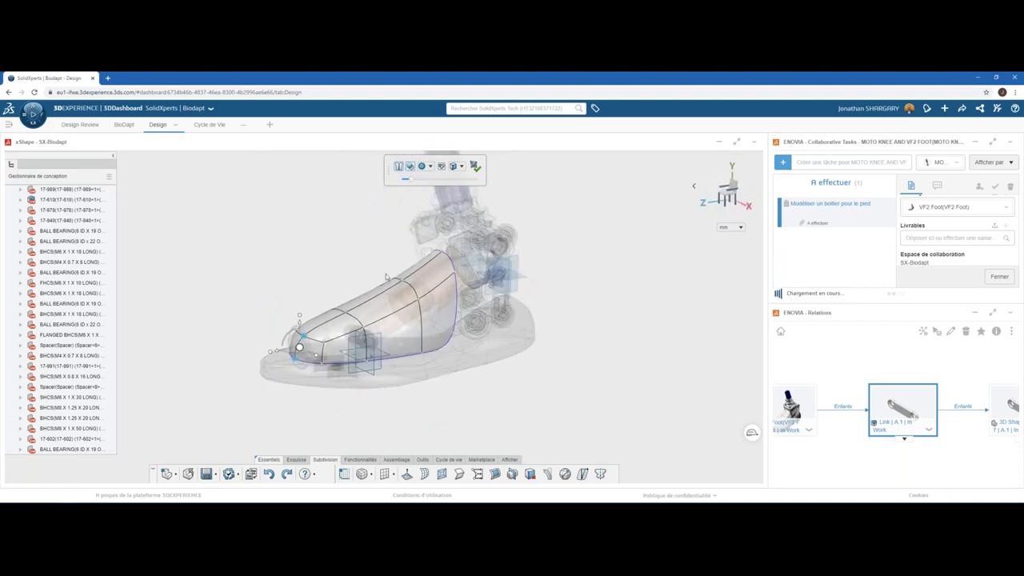
# Make the display opaque and validate the New Cover subdivision edit.
pyautogui.moveTo(407, 180)
pyautogui.moveTo(410, 181); pyautogui.dragTo(403, 182)
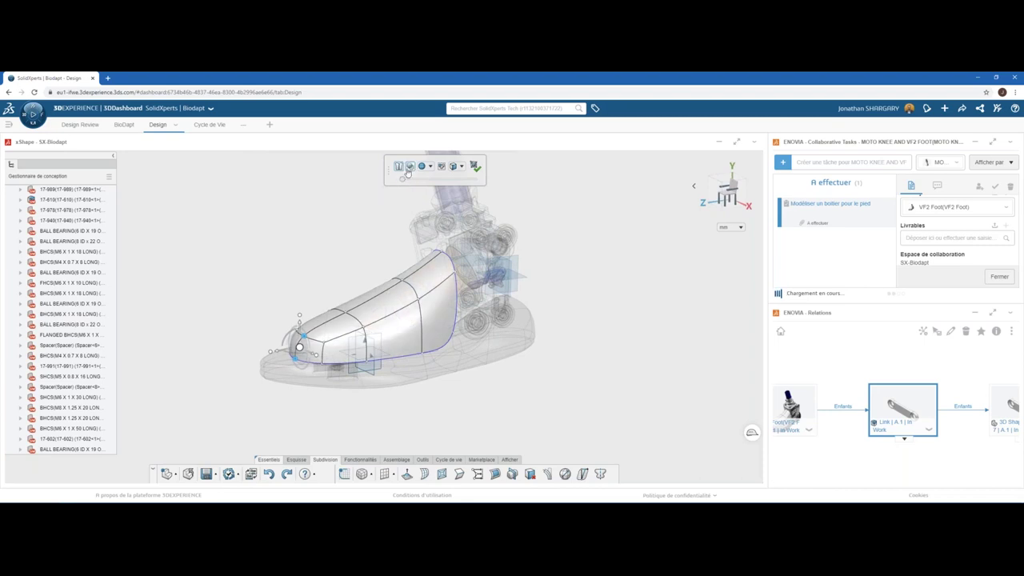
pyautogui.click(475, 166)
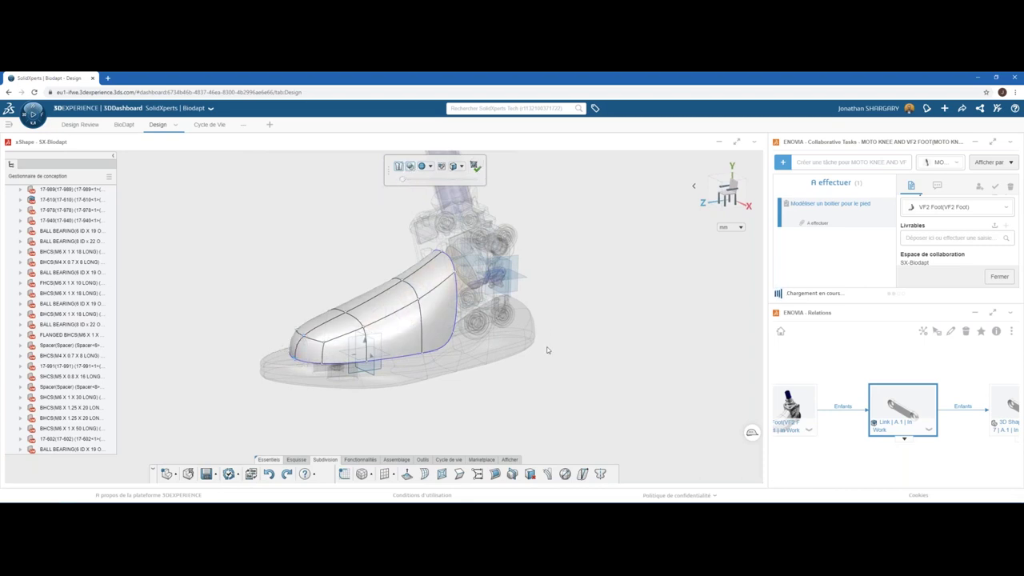
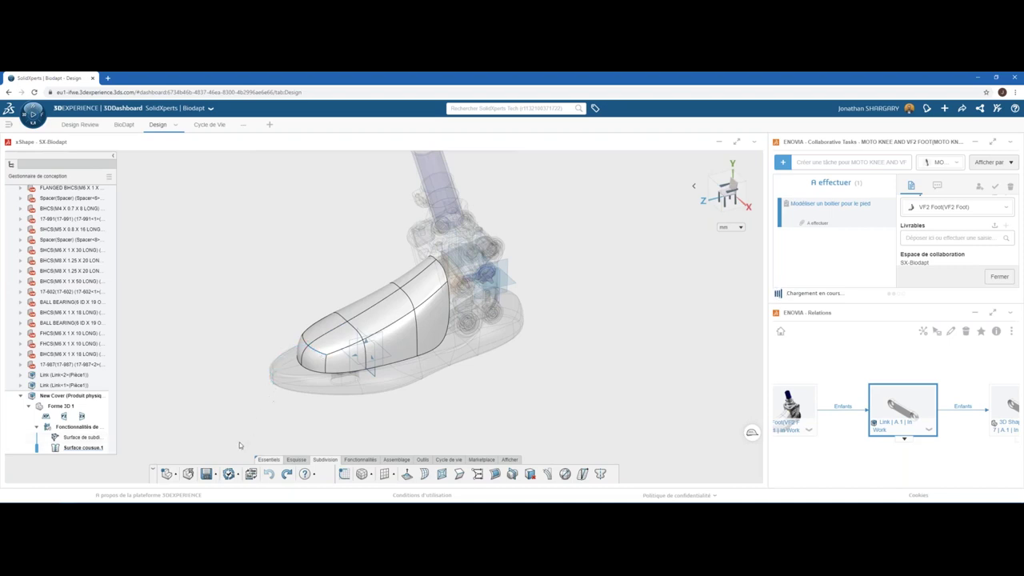
# Save the design, then open New Cover alone and orbit to view its underside.
pyautogui.click(210, 473)
pyautogui.click(70, 396)
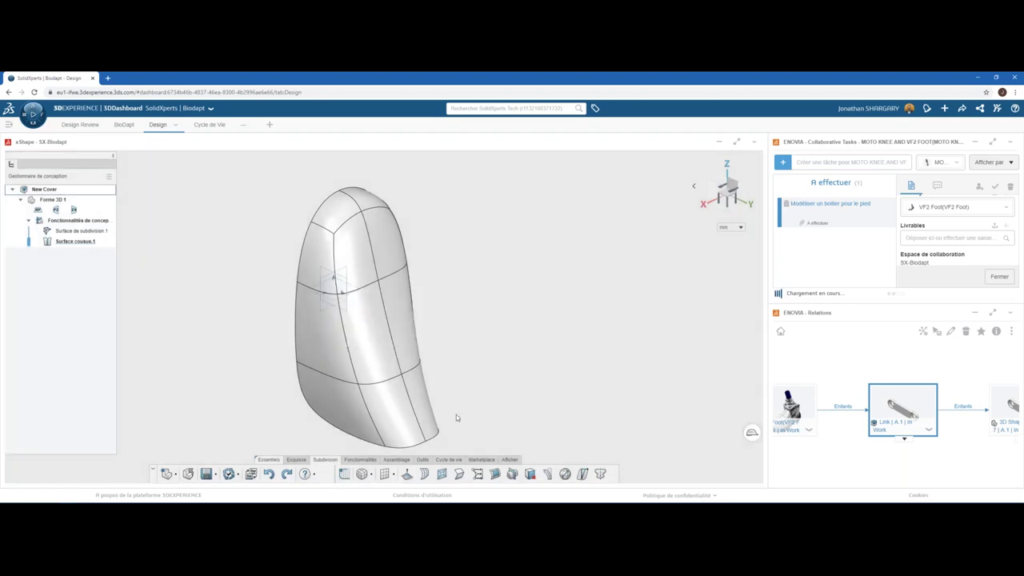
pyautogui.moveTo(468, 419)
pyautogui.mouseDown(button='middle')
pyautogui.moveTo(466, 270)
pyautogui.moveTo(571, 295)
pyautogui.moveTo(523, 293)
pyautogui.moveTo(497, 308)
pyautogui.mouseUp(button='middle')
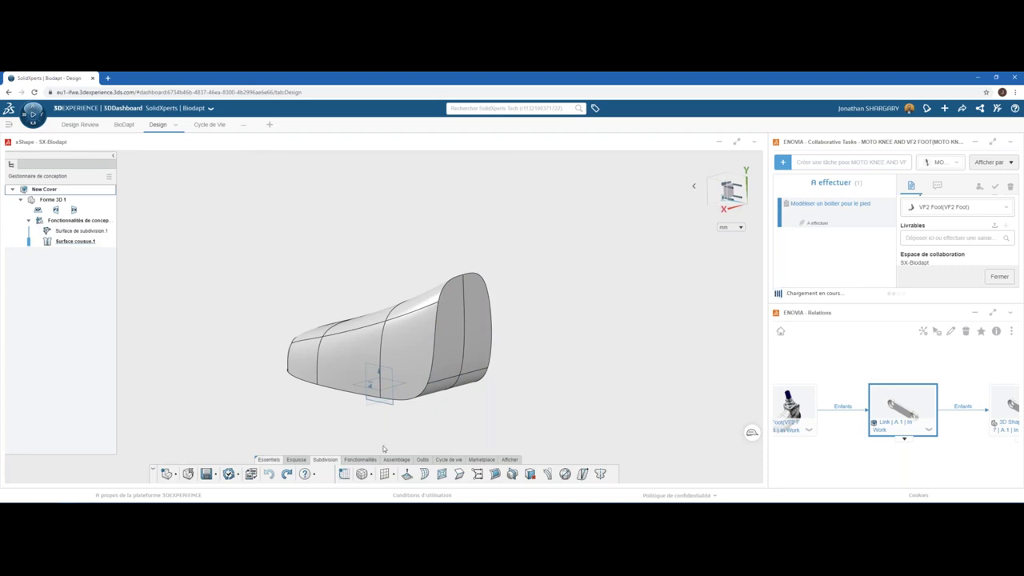
# Shell New Cover 1 mm thick with its end face removed and tangent propagation on.
pyautogui.click(360, 459)
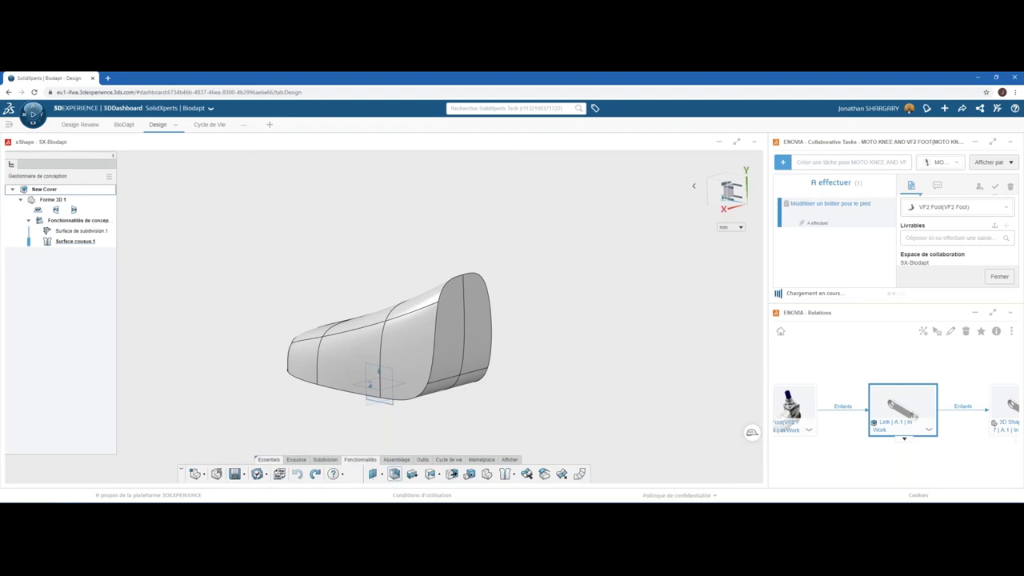
pyautogui.click(456, 344)
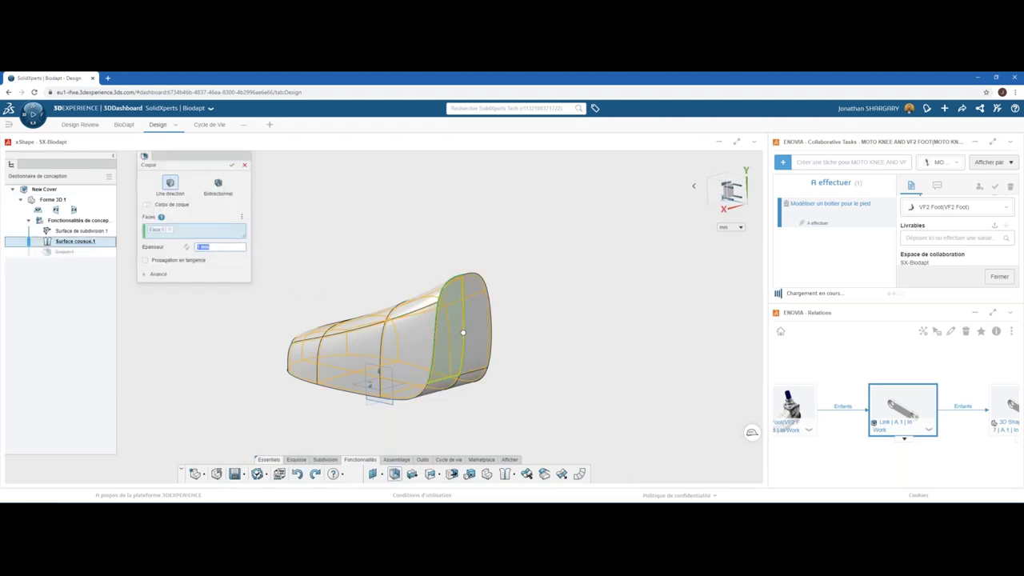
pyautogui.click(189, 264)
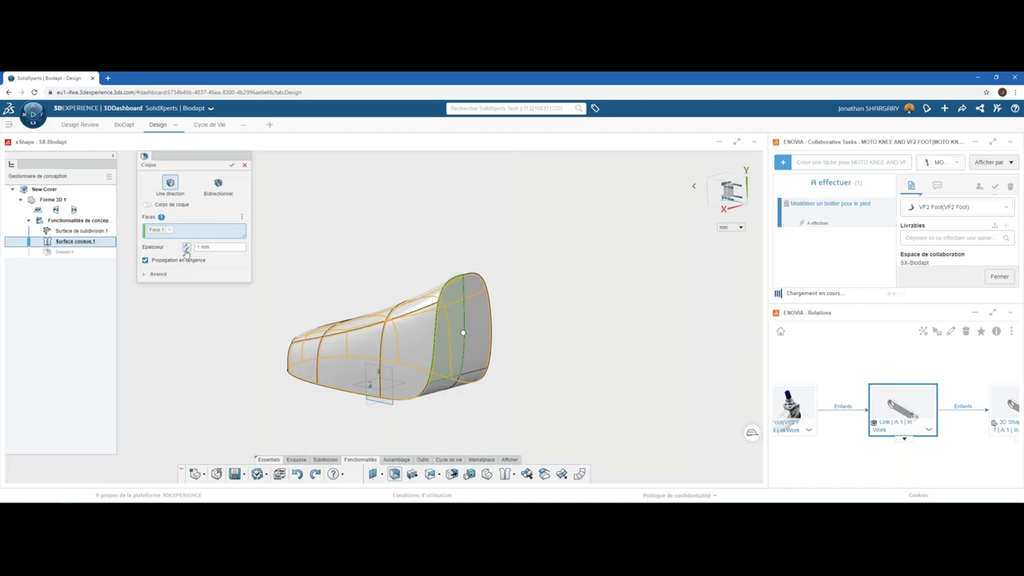
pyautogui.click(187, 248)
pyautogui.click(231, 166)
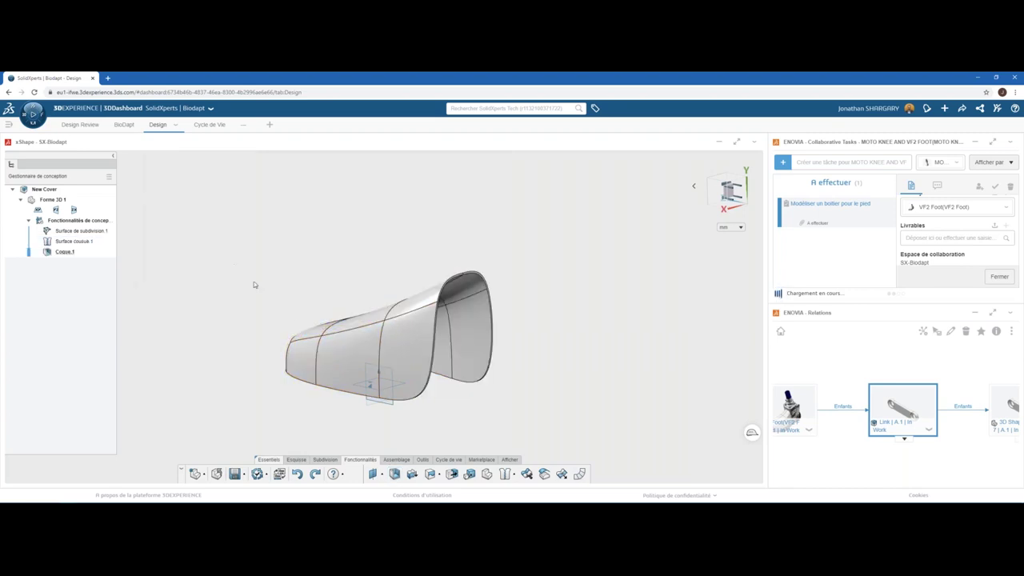
pyautogui.click(420, 461)
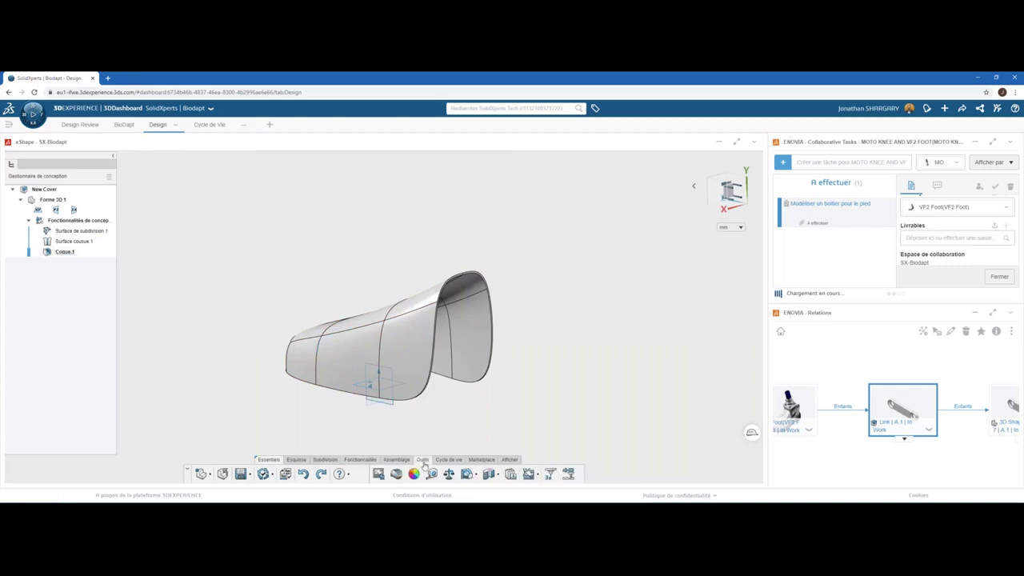
# Run a 1° draft analysis against the plane, then reopen Coque.1 for editing.
pyautogui.click(467, 474)
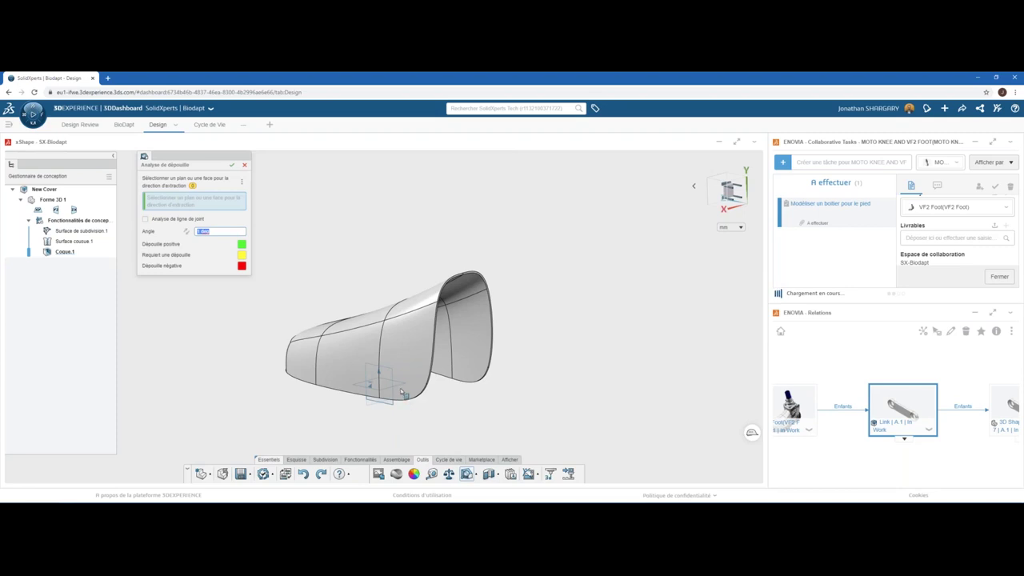
pyautogui.click(371, 384)
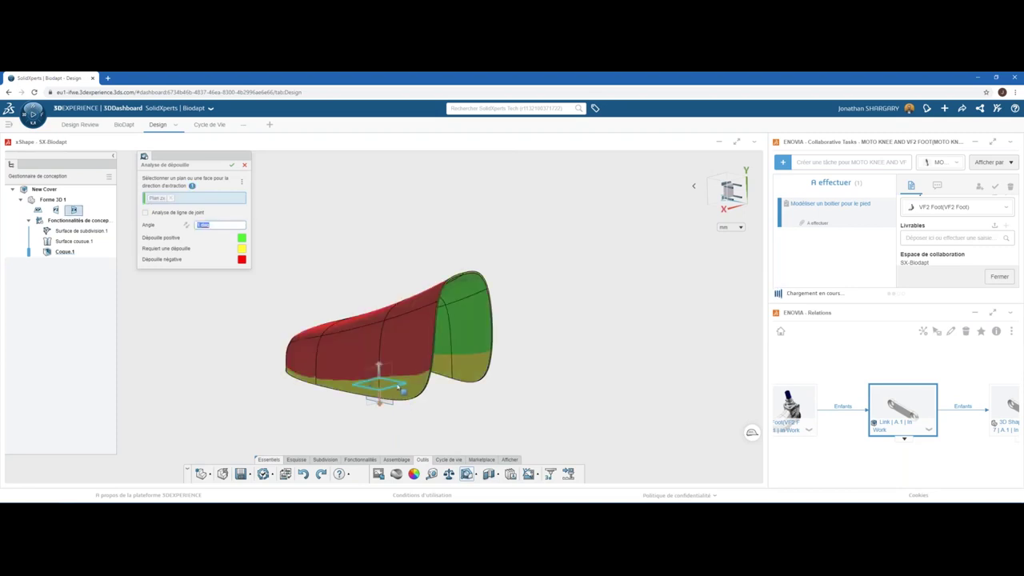
pyautogui.press('Return')
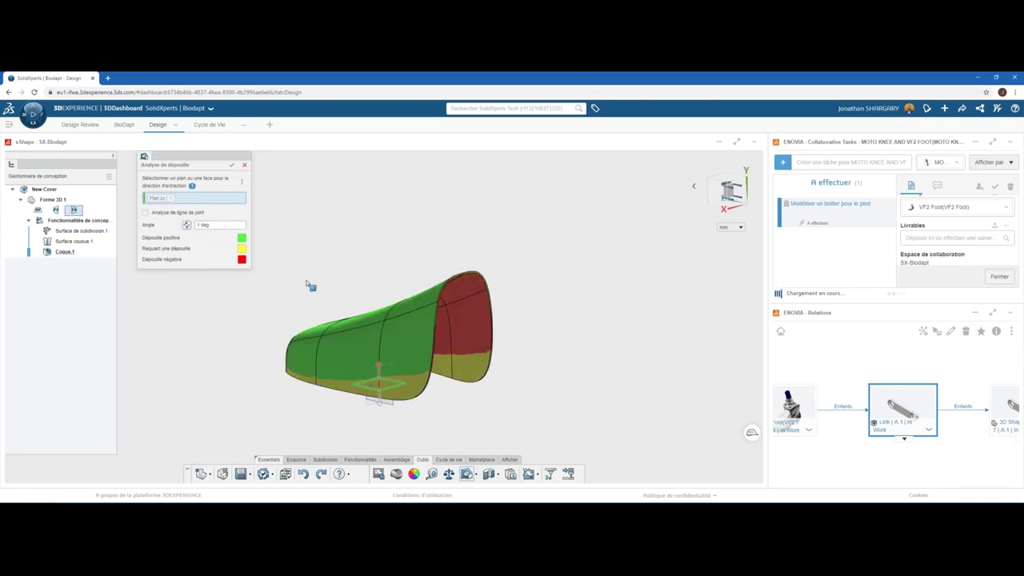
pyautogui.moveTo(310, 286); pyautogui.dragTo(360, 294, button='middle')
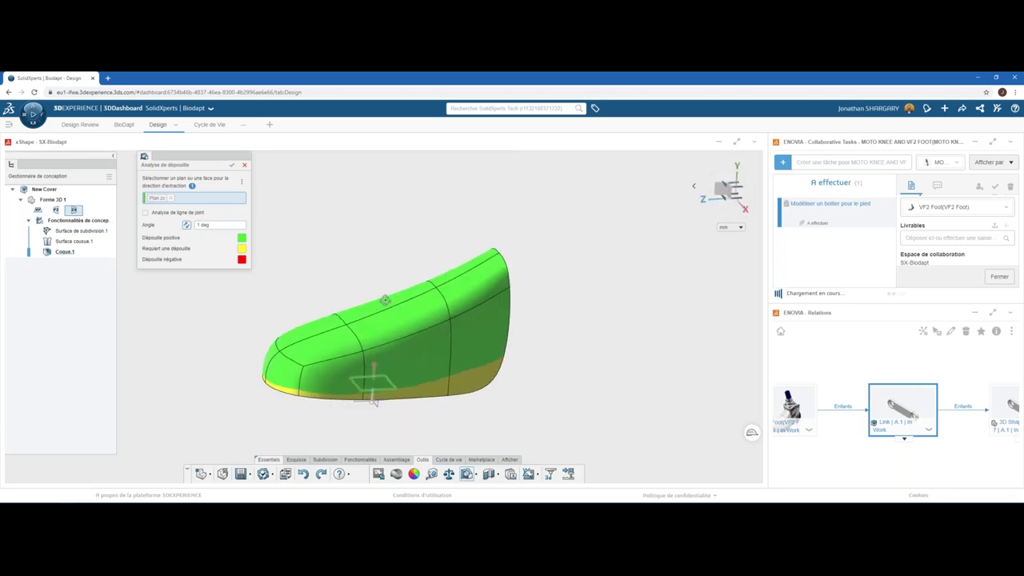
pyautogui.click(231, 165)
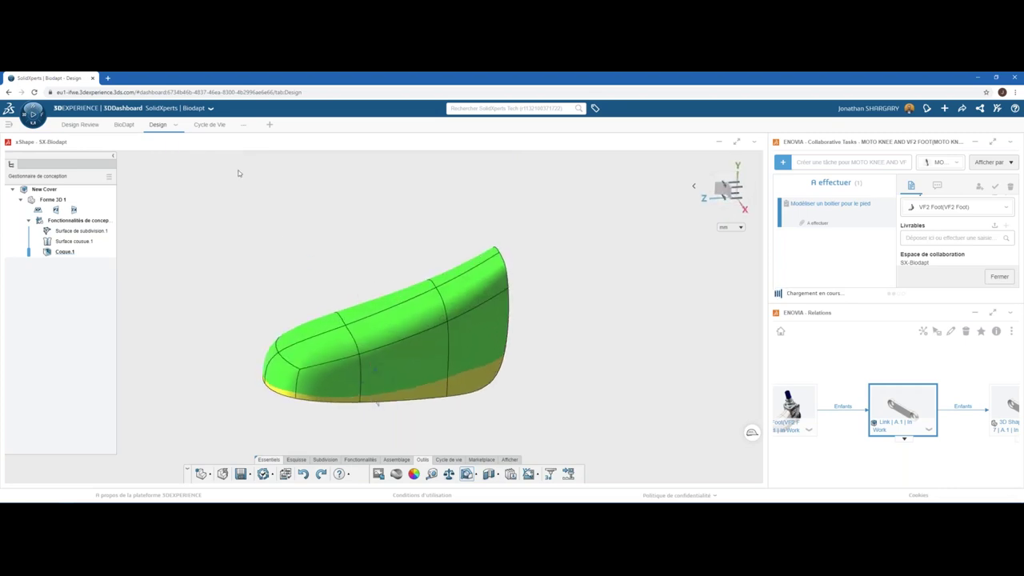
pyautogui.doubleClick(371, 340)
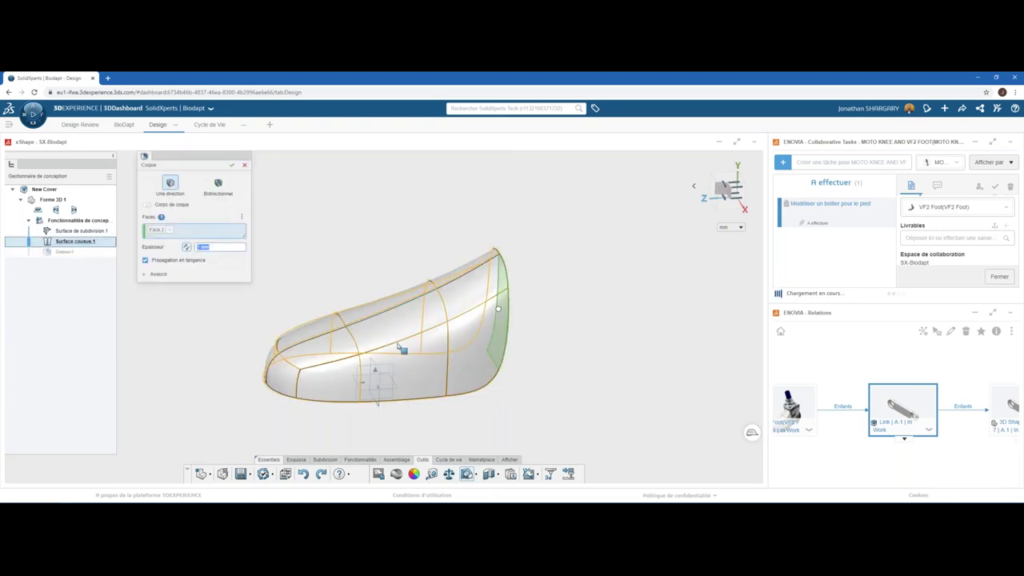
# Reapply Coque.1, rerun the draft analysis against the plane, and pick Surface de subdivision 1.
pyautogui.moveTo(401, 348); pyautogui.dragTo(376, 352, button='middle')
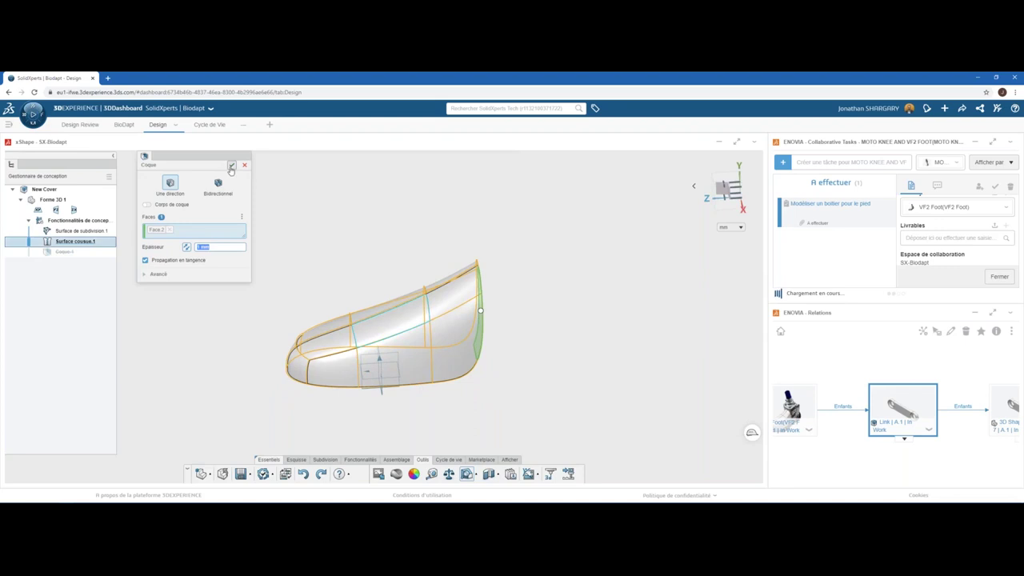
pyautogui.click(231, 165)
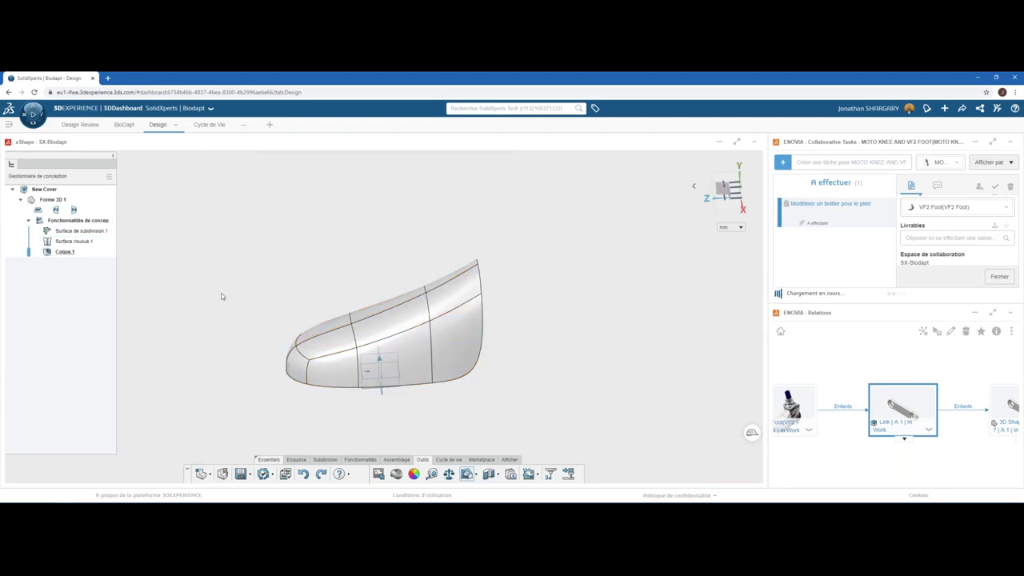
pyautogui.click(467, 476)
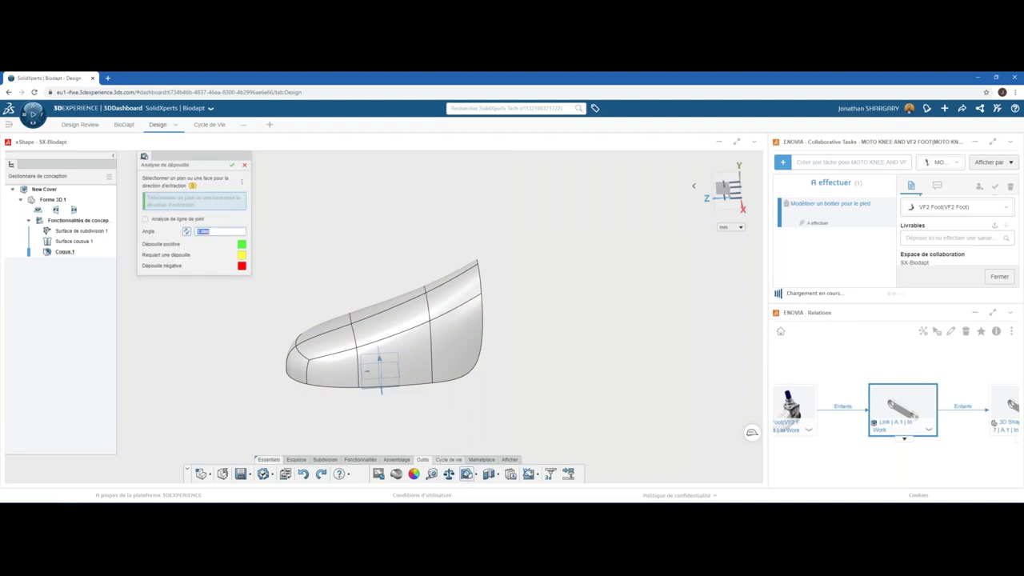
pyautogui.click(376, 369)
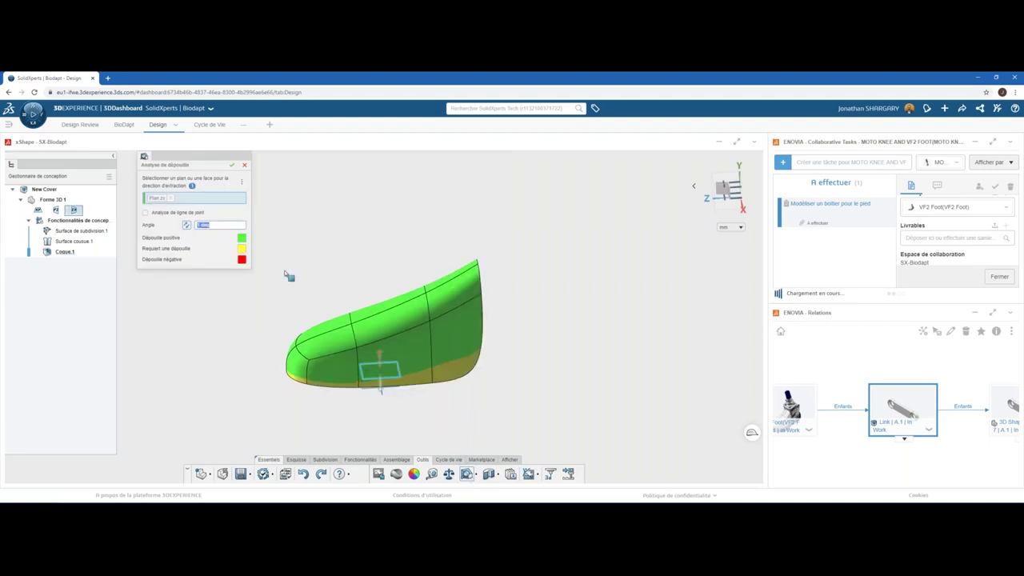
pyautogui.click(231, 164)
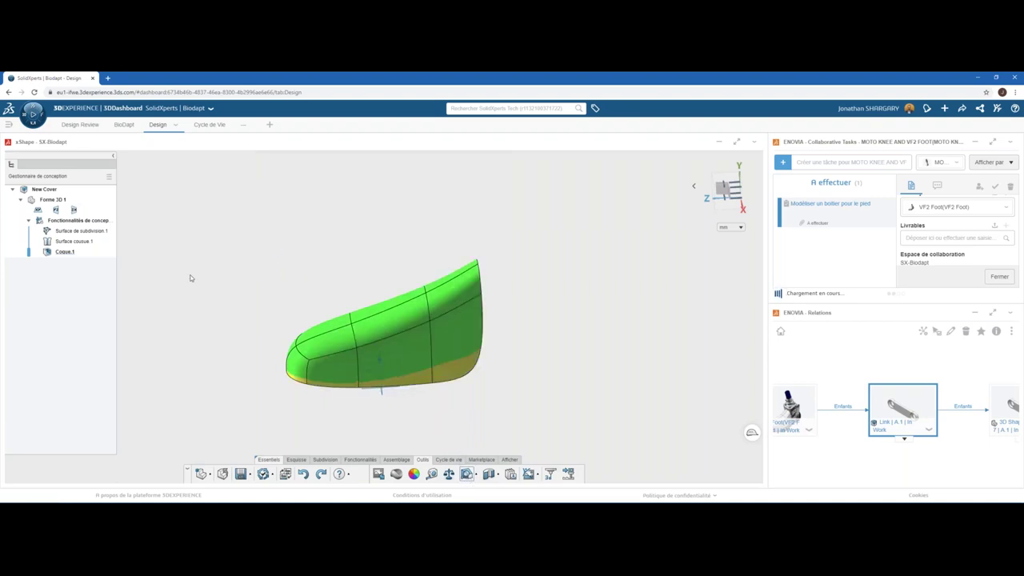
pyautogui.click(72, 231)
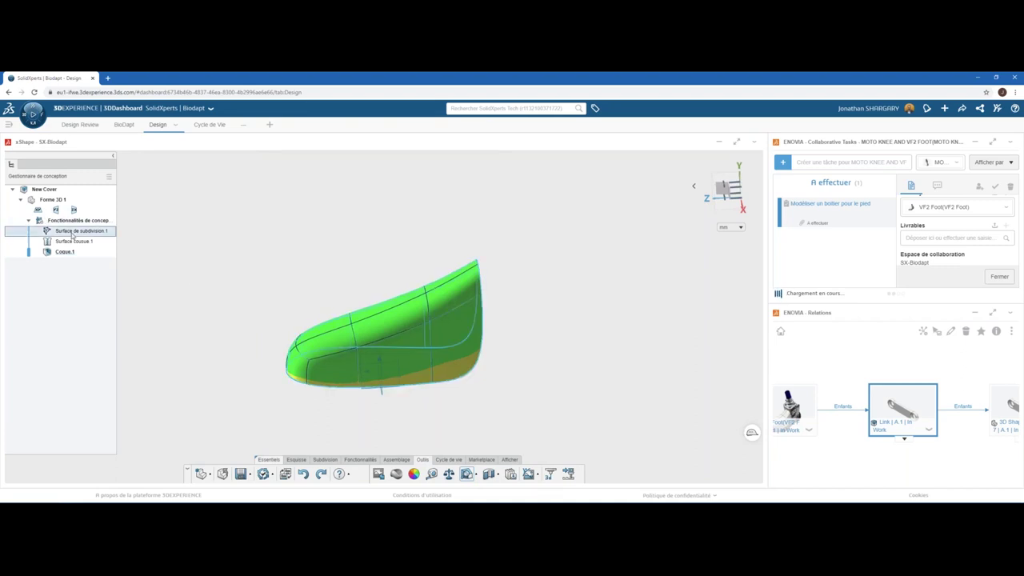
pyautogui.click(226, 299)
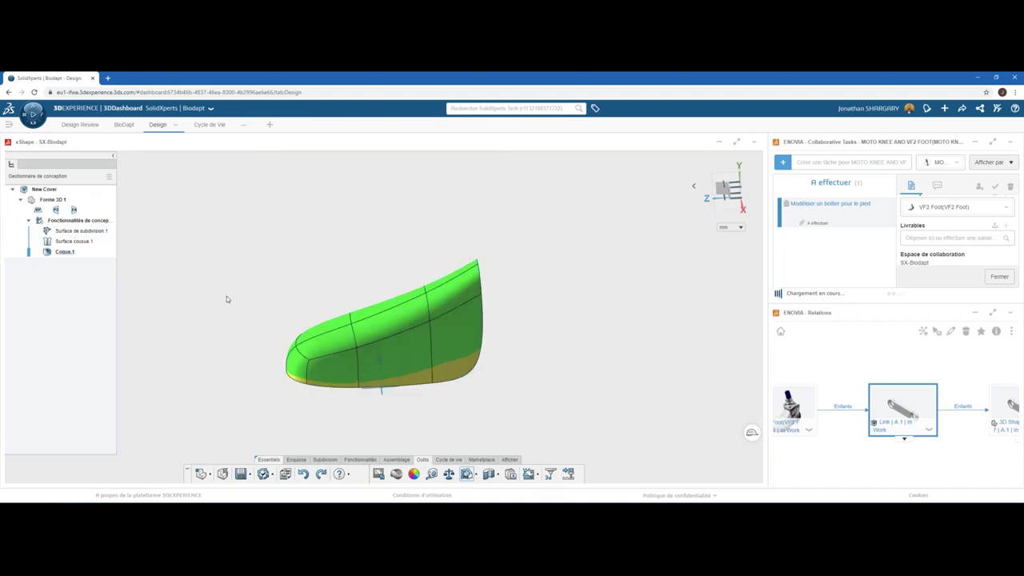
# Pull the lower, left and lower-right surface edges outward until the draft shows all green.
pyautogui.click(392, 337)
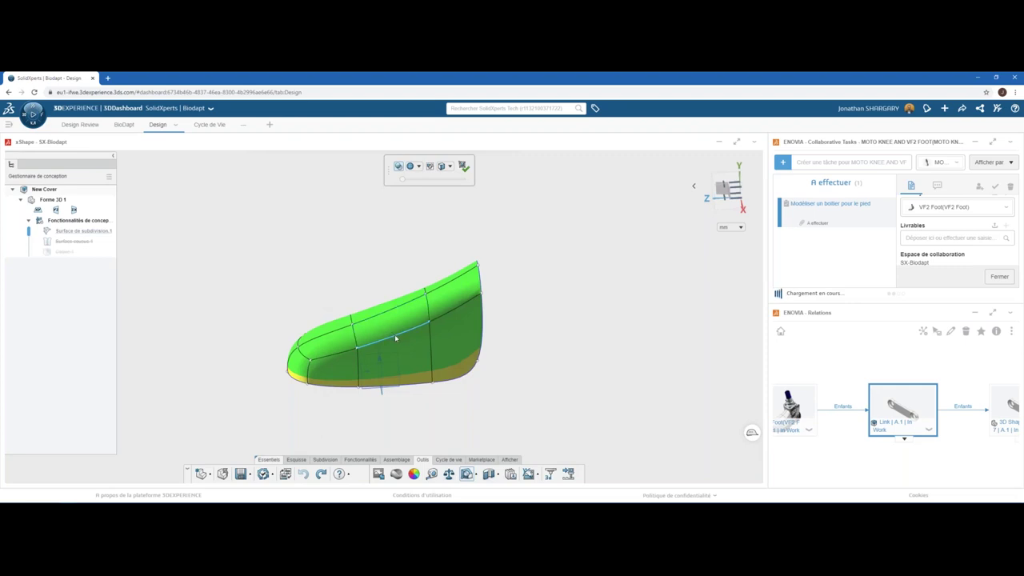
pyautogui.moveTo(398, 338)
pyautogui.mouseDown(button='middle')
pyautogui.moveTo(334, 306)
pyautogui.moveTo(432, 348)
pyautogui.mouseUp(button='middle')
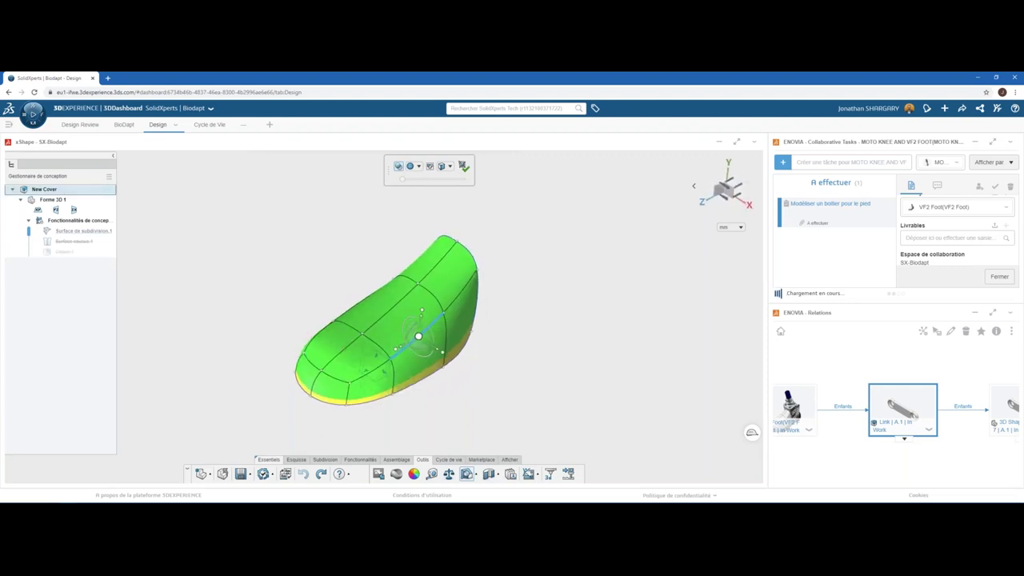
pyautogui.moveTo(441, 354); pyautogui.dragTo(426, 345)
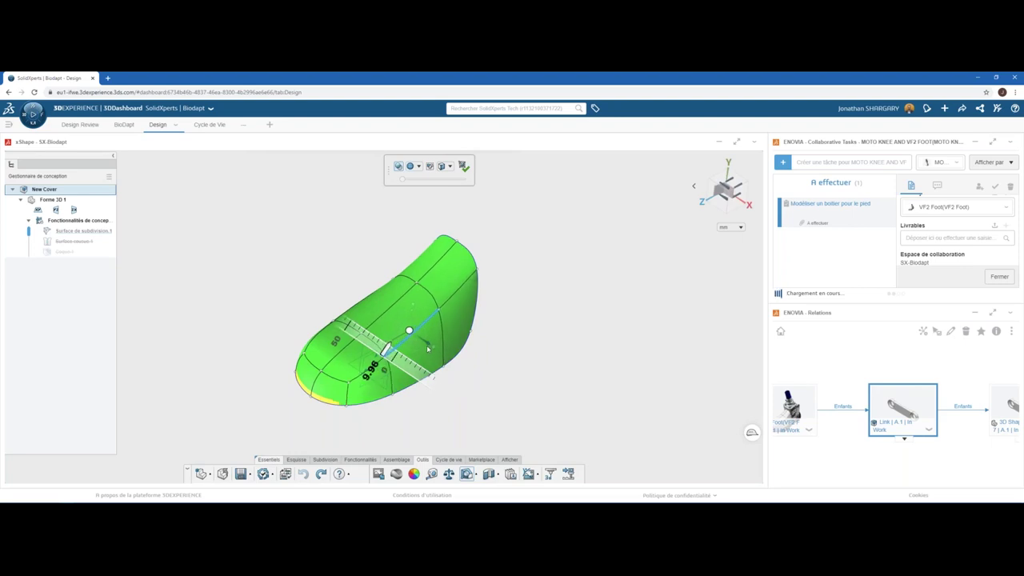
pyautogui.moveTo(319, 401); pyautogui.dragTo(356, 331, button='middle')
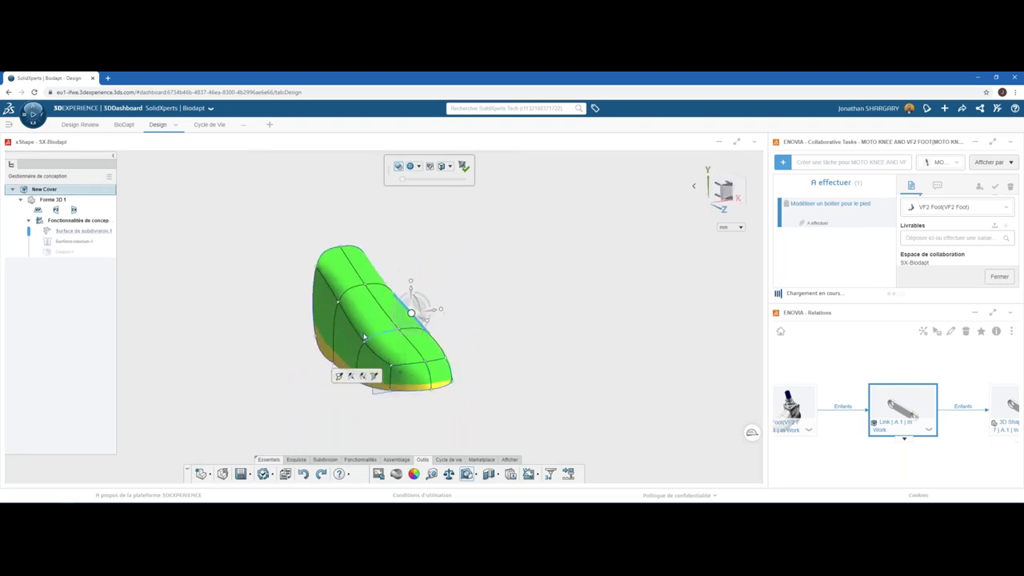
pyautogui.click(354, 331)
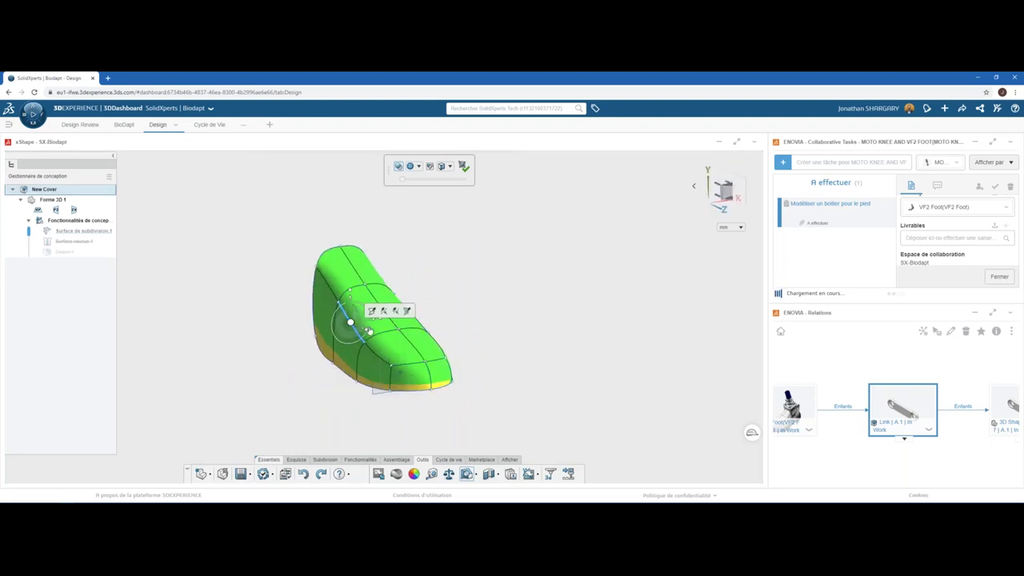
pyautogui.moveTo(374, 323); pyautogui.dragTo(377, 320)
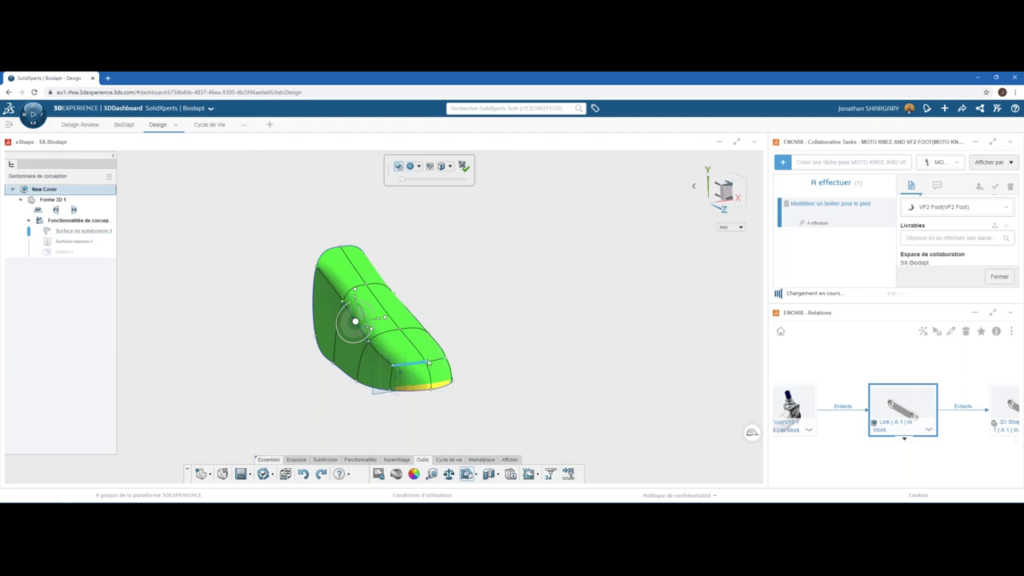
pyautogui.click(421, 364)
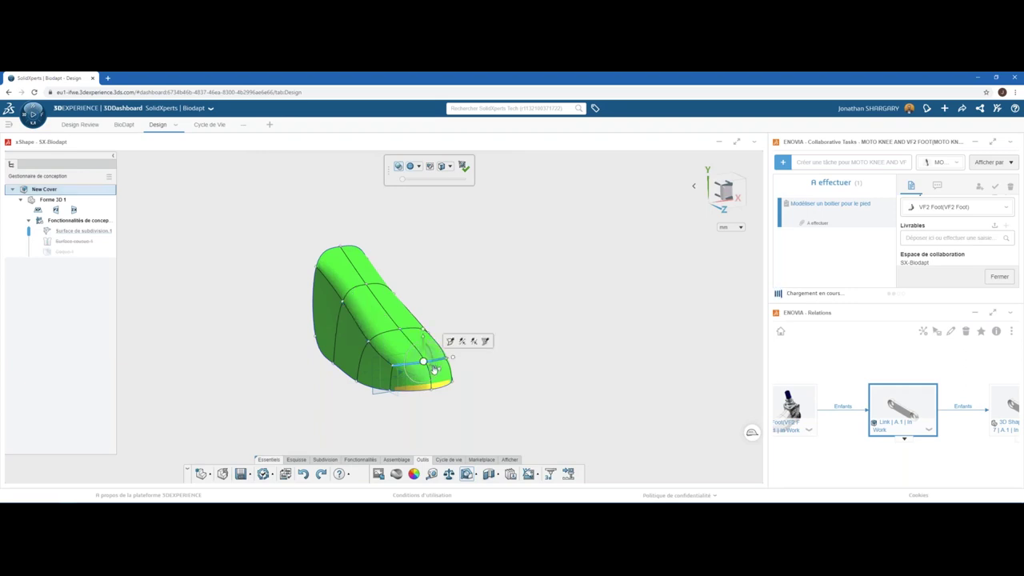
pyautogui.moveTo(437, 366); pyautogui.dragTo(431, 368)
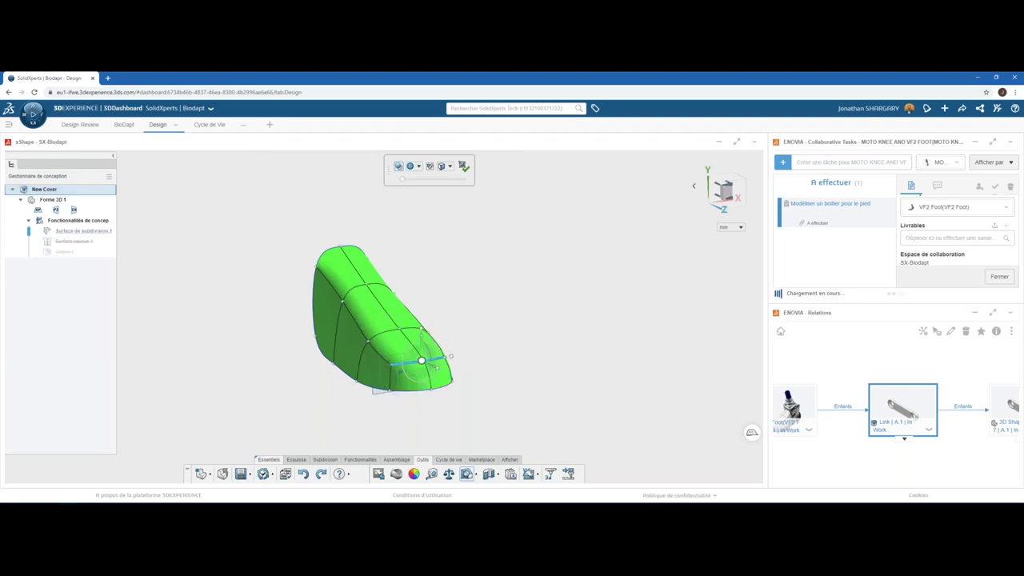
pyautogui.click(456, 296)
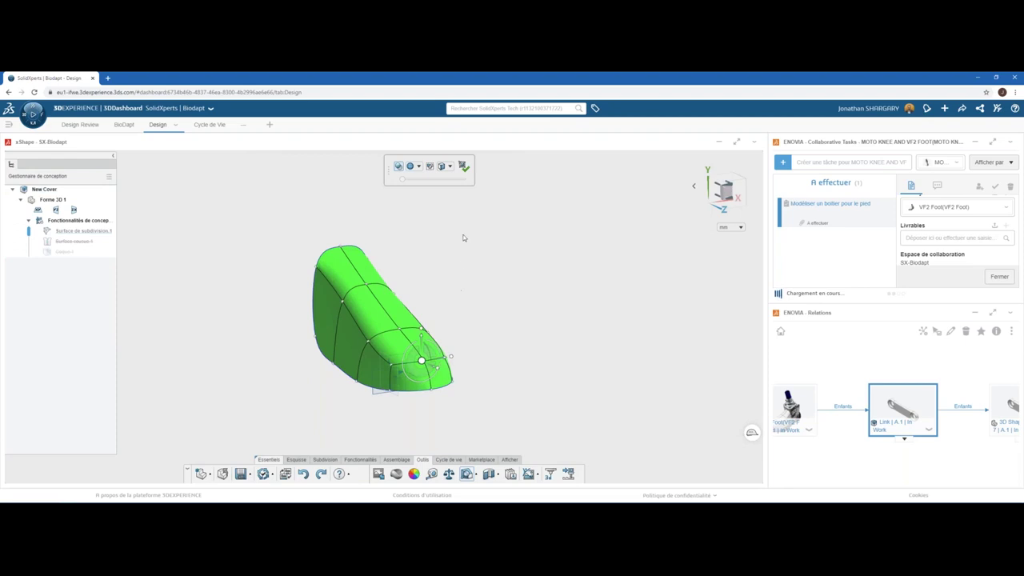
pyautogui.click(463, 168)
# Turn off the draft analysis colouring on the reshaped cover and save the design.
pyautogui.moveTo(466, 417); pyautogui.dragTo(374, 416, button='middle')
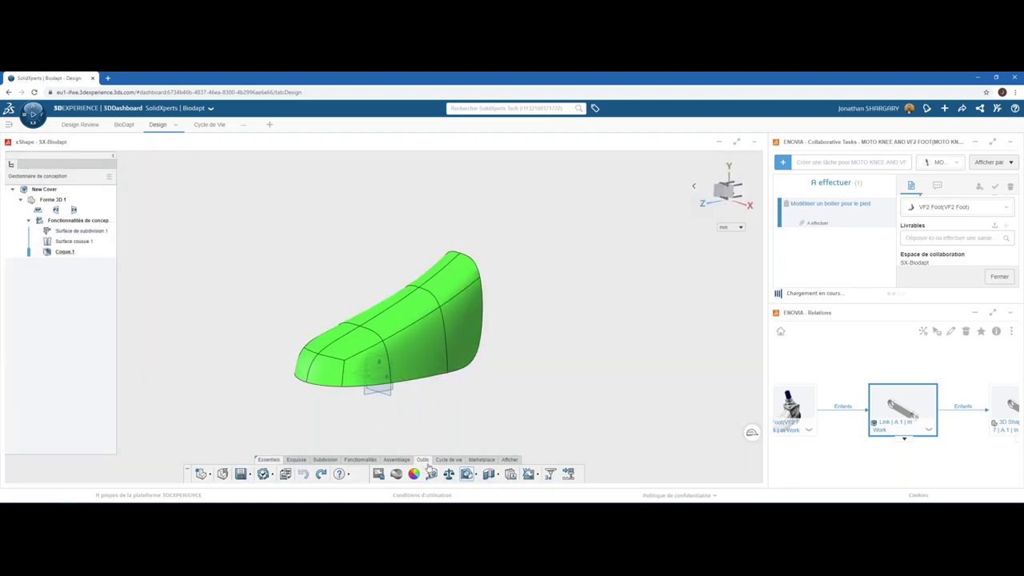
pyautogui.click(466, 473)
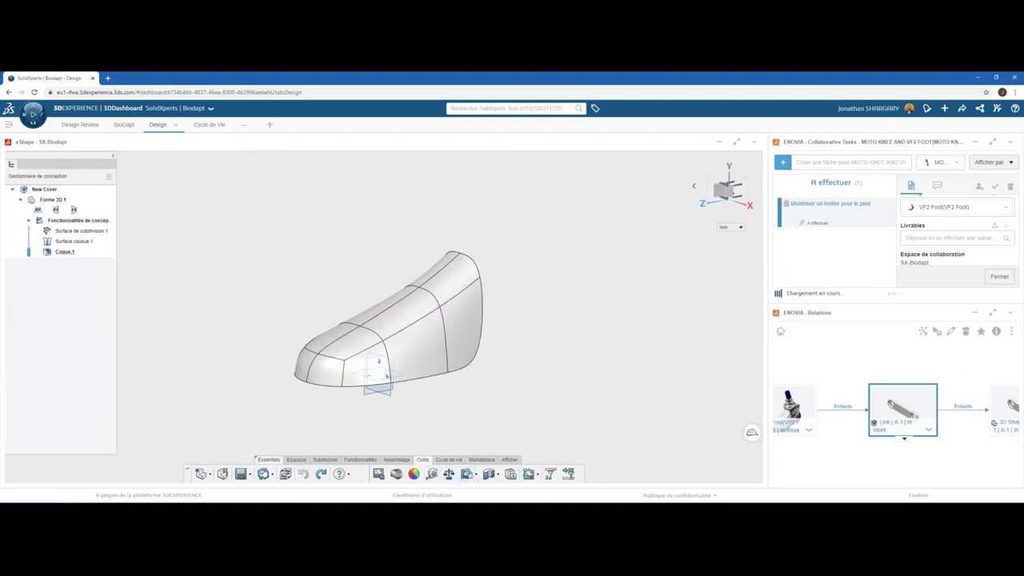
pyautogui.click(240, 474)
# Assign 'Modéliser un boitier pour le pied' to yourself and move it to En traitement.
pyautogui.scroll(-1, 925, 273)
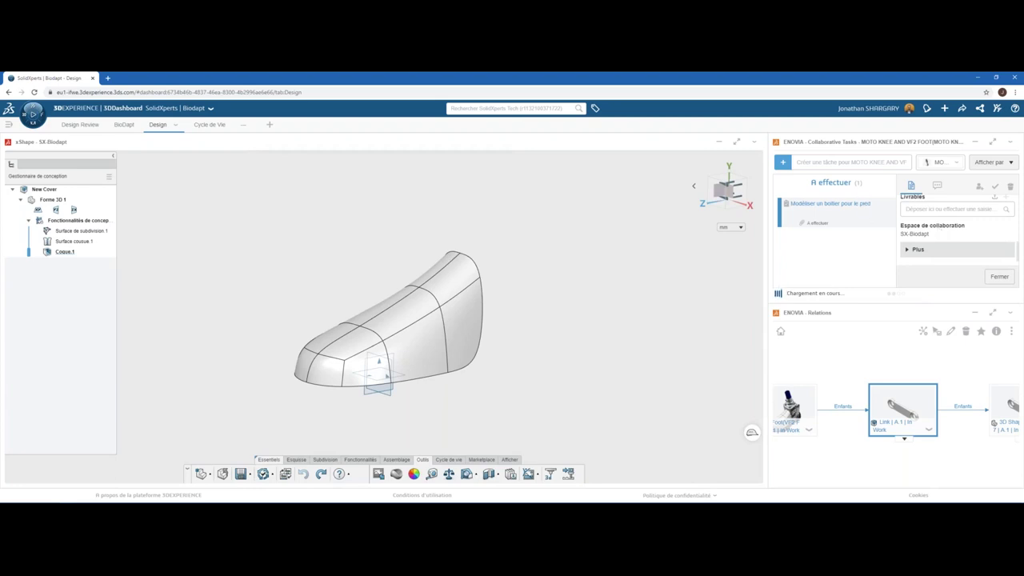
pyautogui.click(849, 213)
pyautogui.click(885, 212)
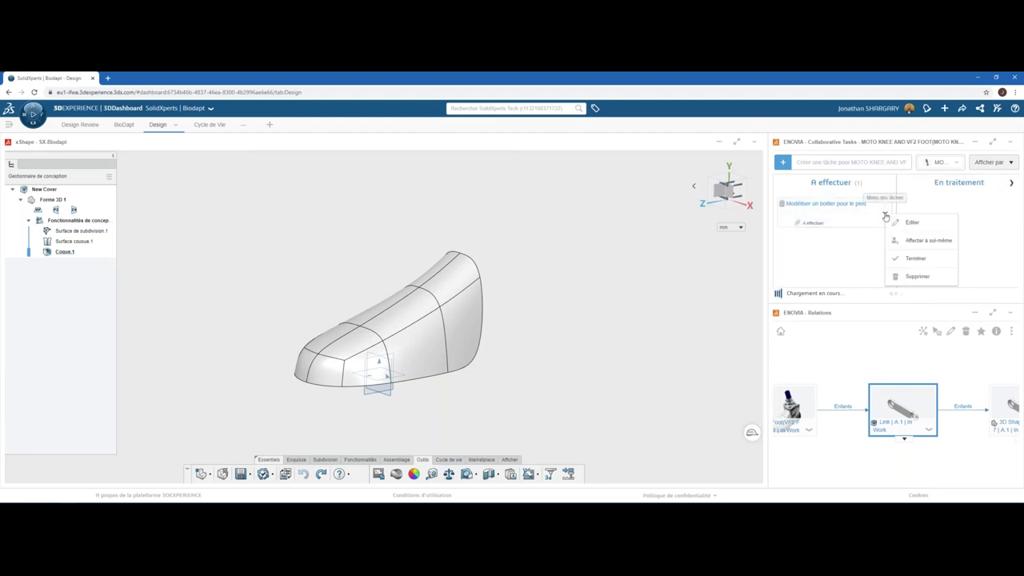
pyautogui.click(906, 241)
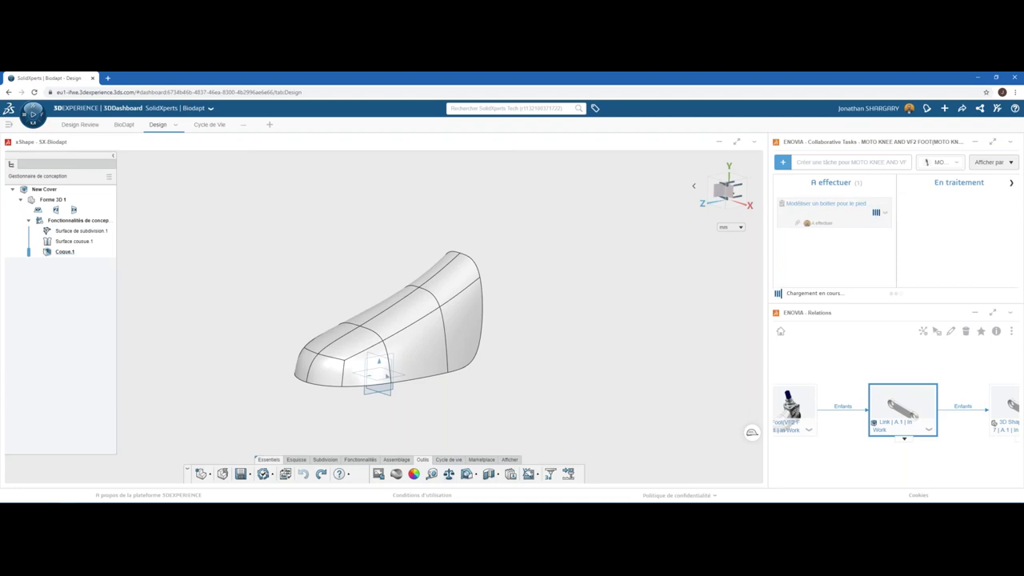
pyautogui.moveTo(824, 209); pyautogui.dragTo(952, 212)
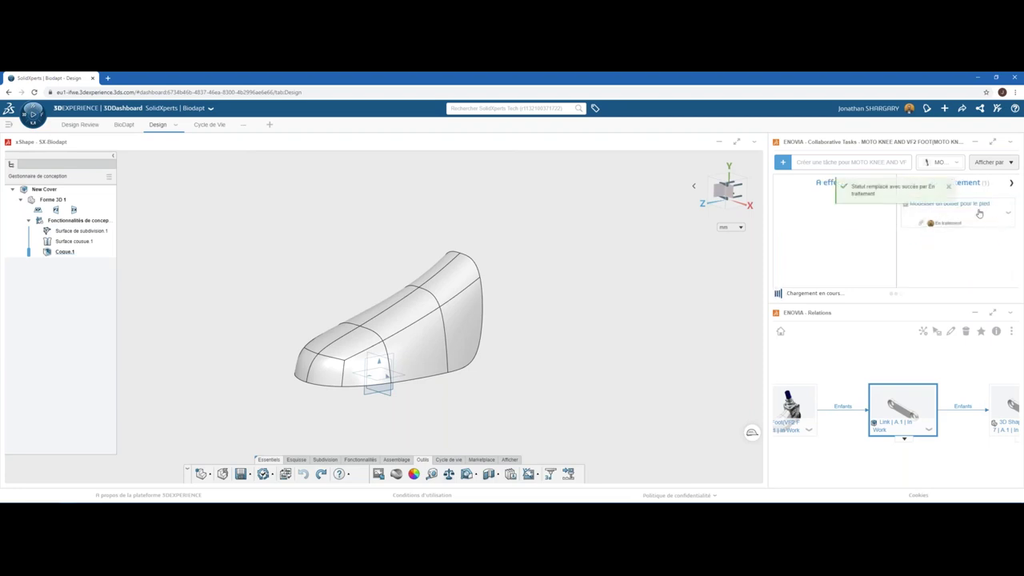
pyautogui.click(965, 210)
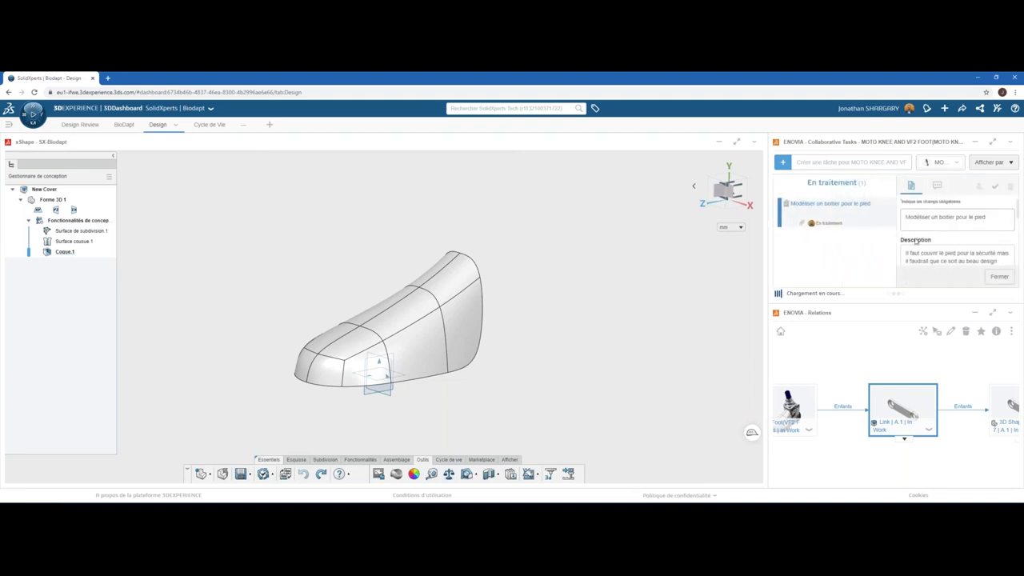
# Attach New Cover as the task's deliverable, save, and mark the task Terminé.
pyautogui.scroll(-2, 915, 241)
pyautogui.scroll(-2, 956, 232)
pyautogui.scroll(-2, 956, 232)
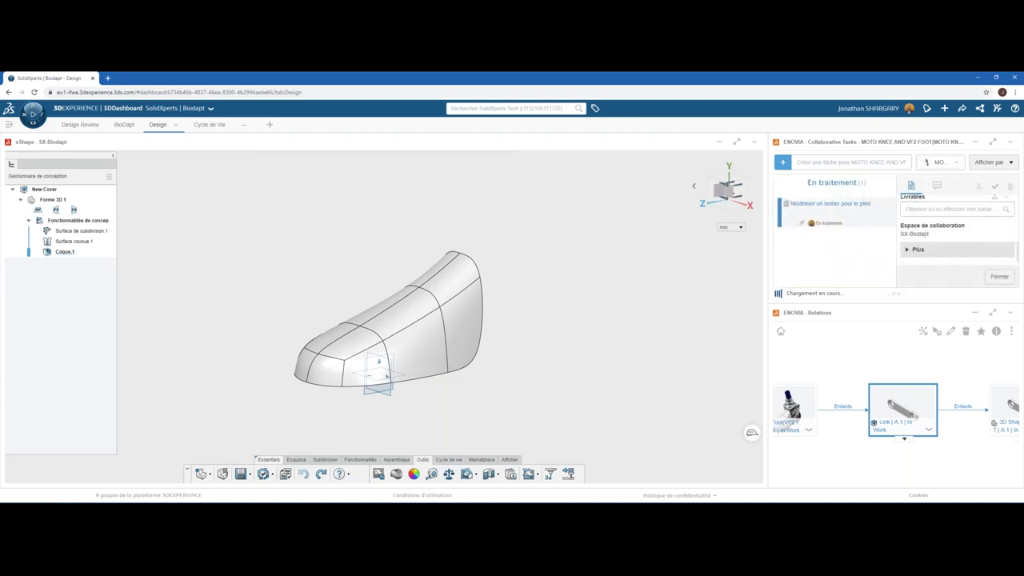
pyautogui.write('nee')
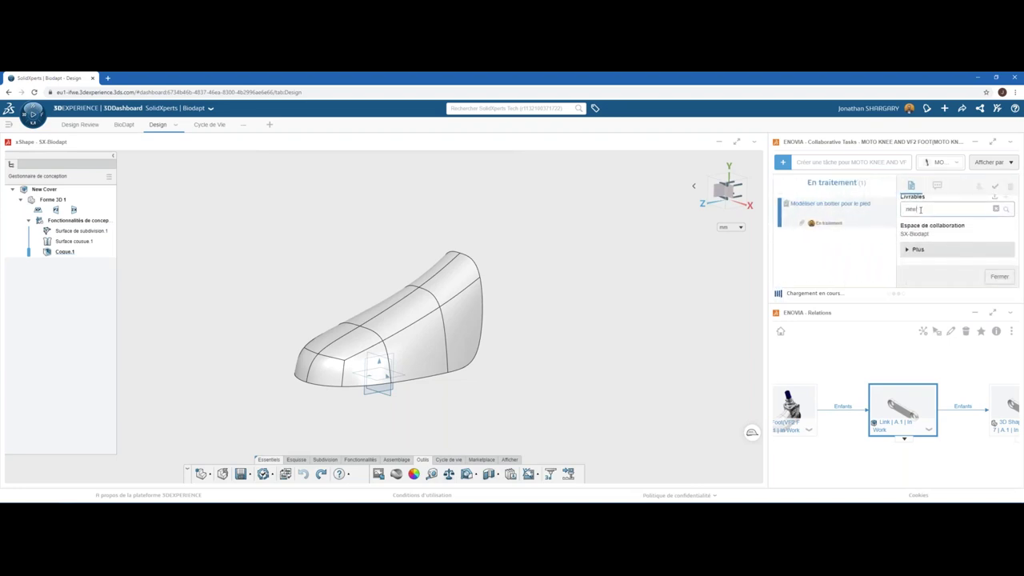
pyautogui.write('over')
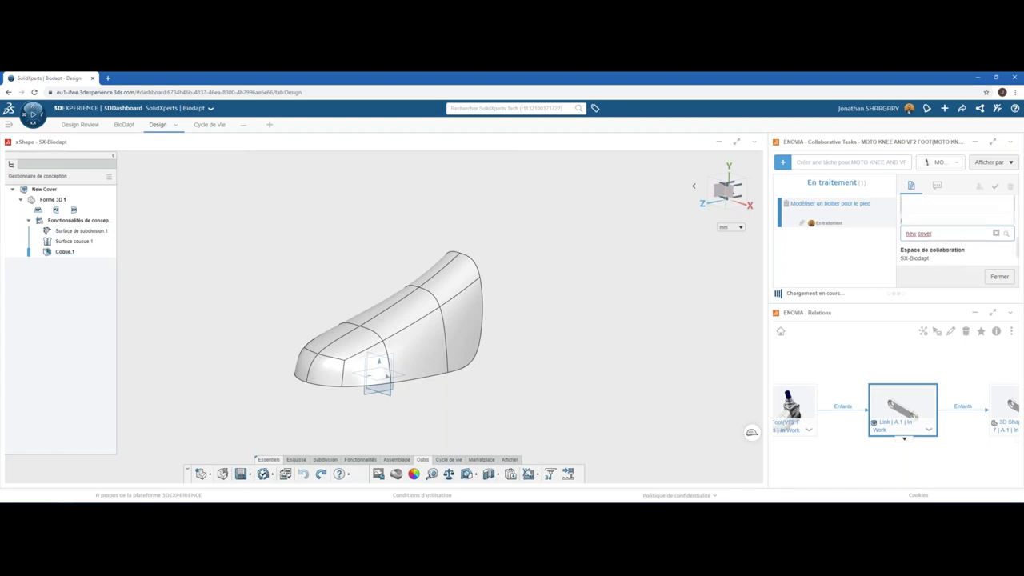
pyautogui.click(925, 206)
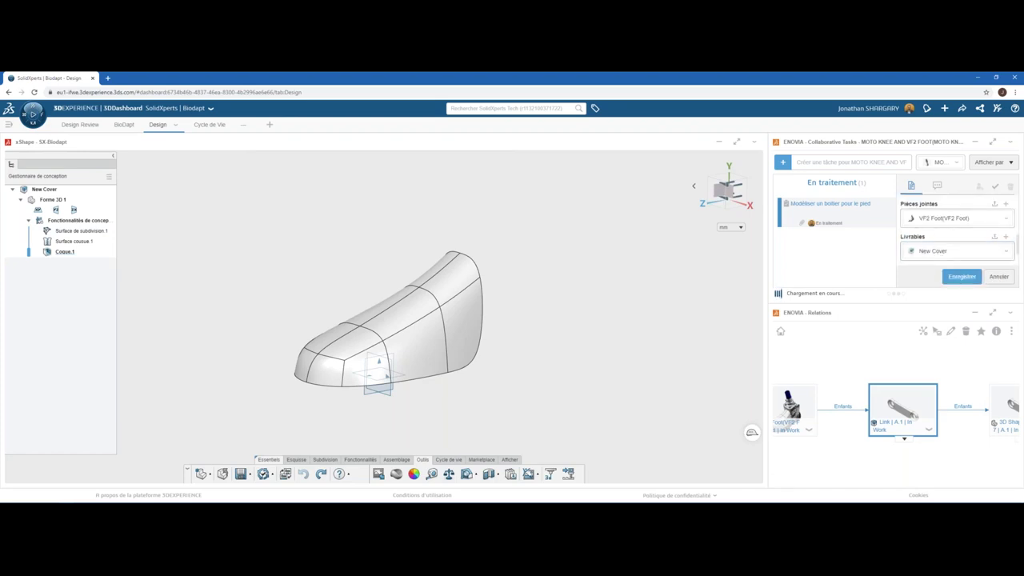
pyautogui.click(960, 277)
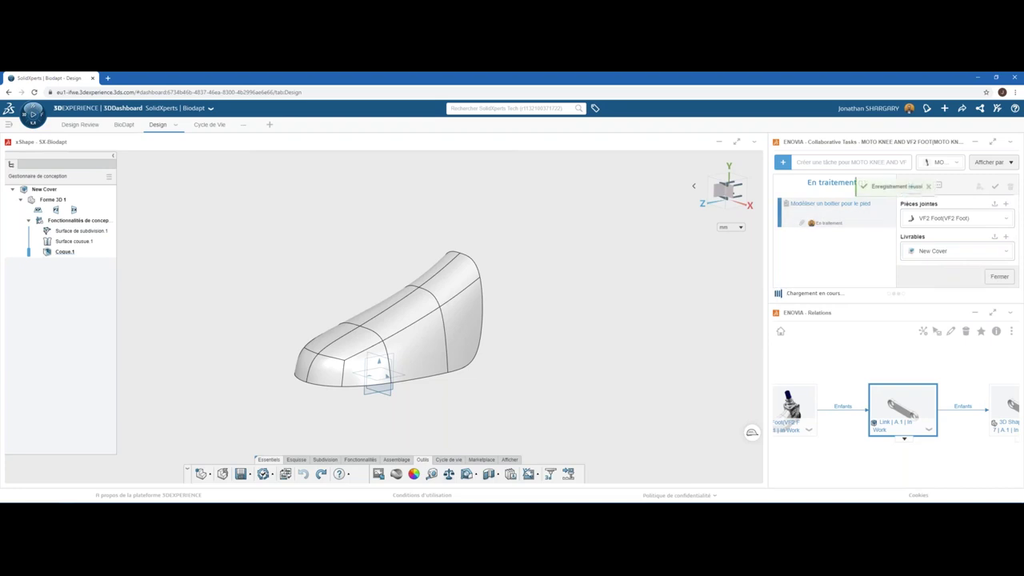
pyautogui.click(997, 276)
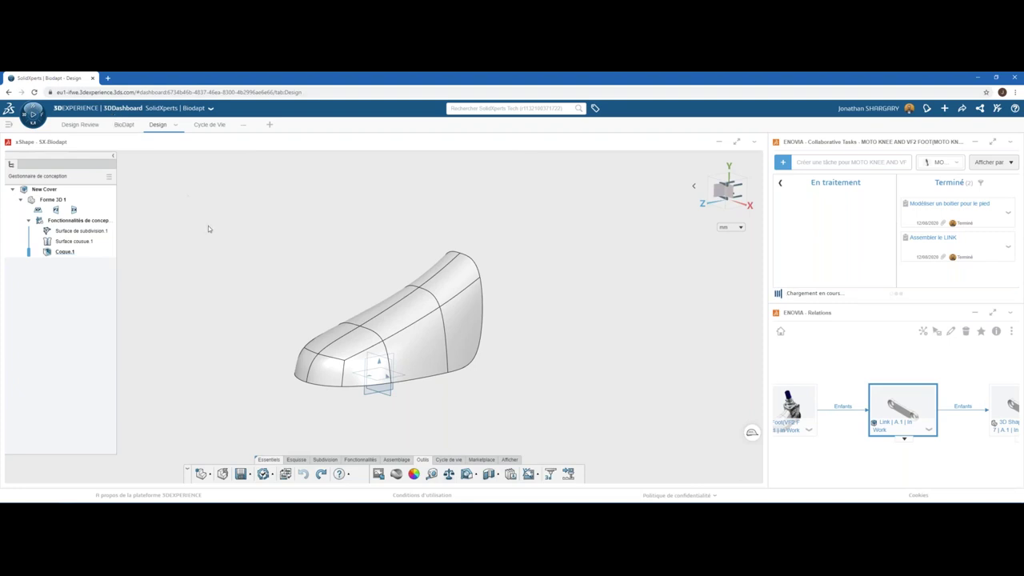
# Load MOTO KNEE AND VF2 FOOT into 3DPlay on Design Review, turn it toward the foot, maximize.
pyautogui.click(79, 124)
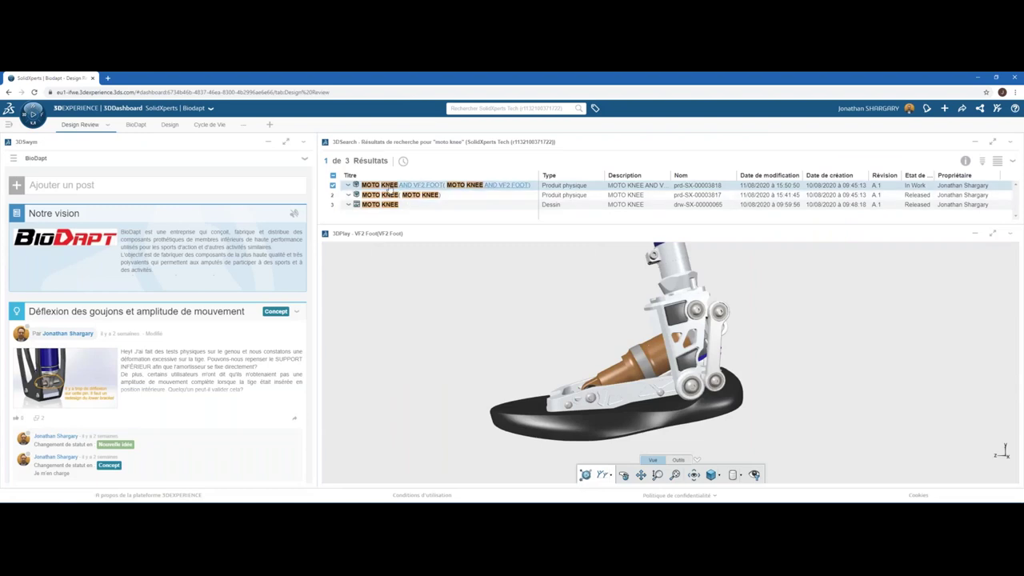
pyautogui.moveTo(392, 185); pyautogui.dragTo(458, 286)
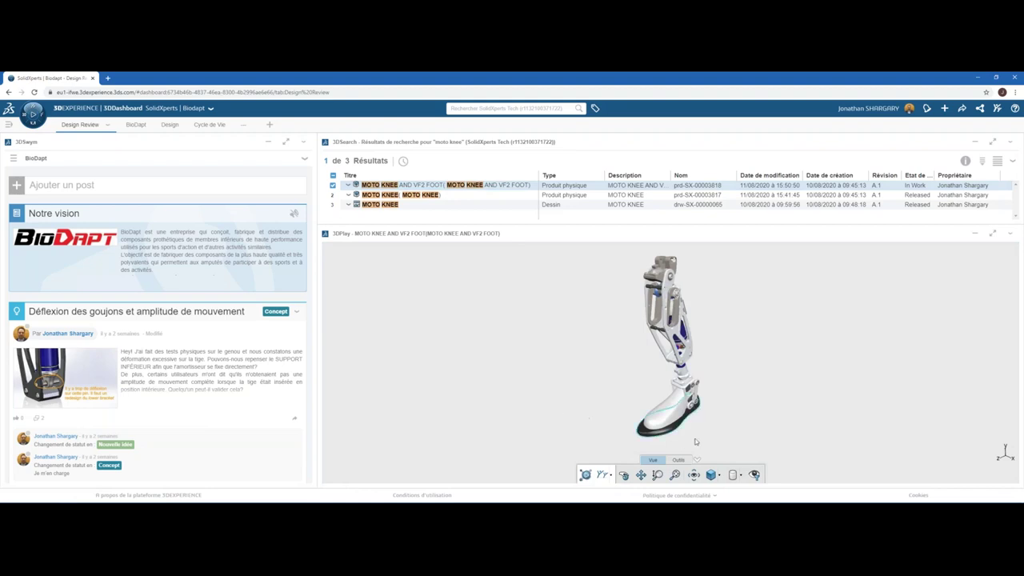
pyautogui.scroll(5, 682, 435)
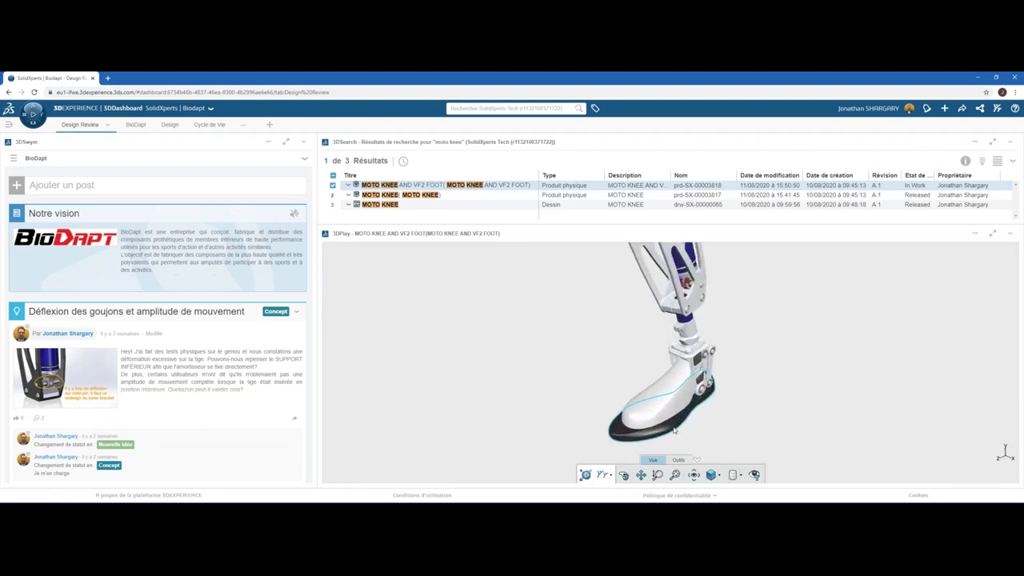
pyautogui.moveTo(684, 431)
pyautogui.mouseDown(button='middle')
pyautogui.moveTo(669, 413)
pyautogui.moveTo(655, 427)
pyautogui.mouseUp(button='middle')
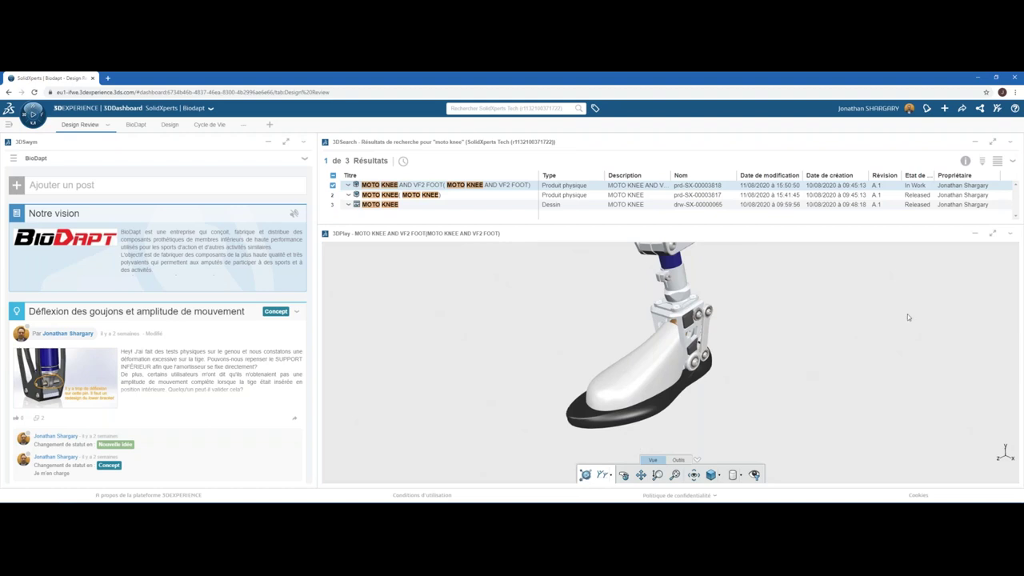
pyautogui.click(992, 234)
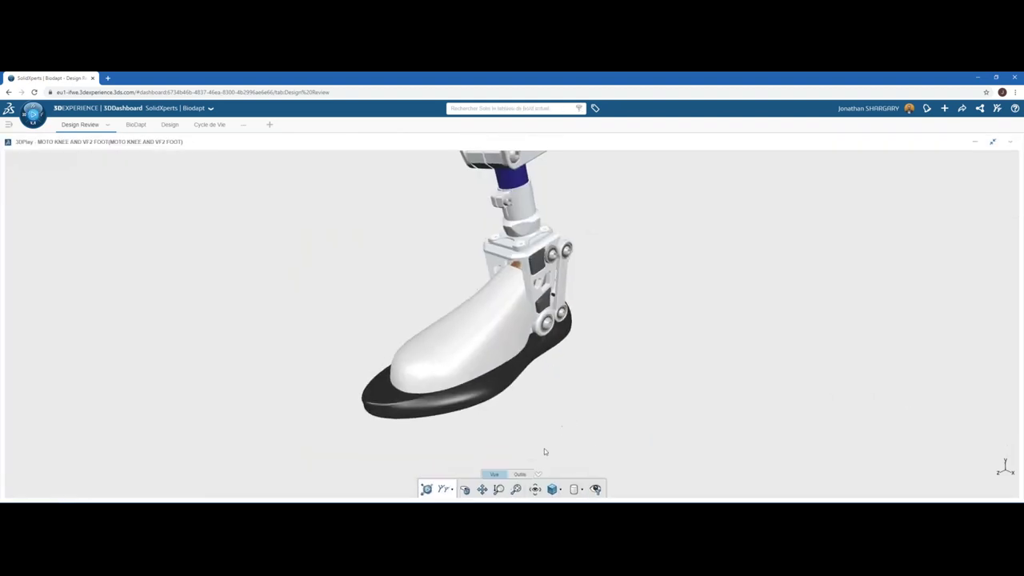
# Mark up the view with a green arrow on the sole and a loop around the knee linkage.
pyautogui.click(520, 474)
pyautogui.click(561, 489)
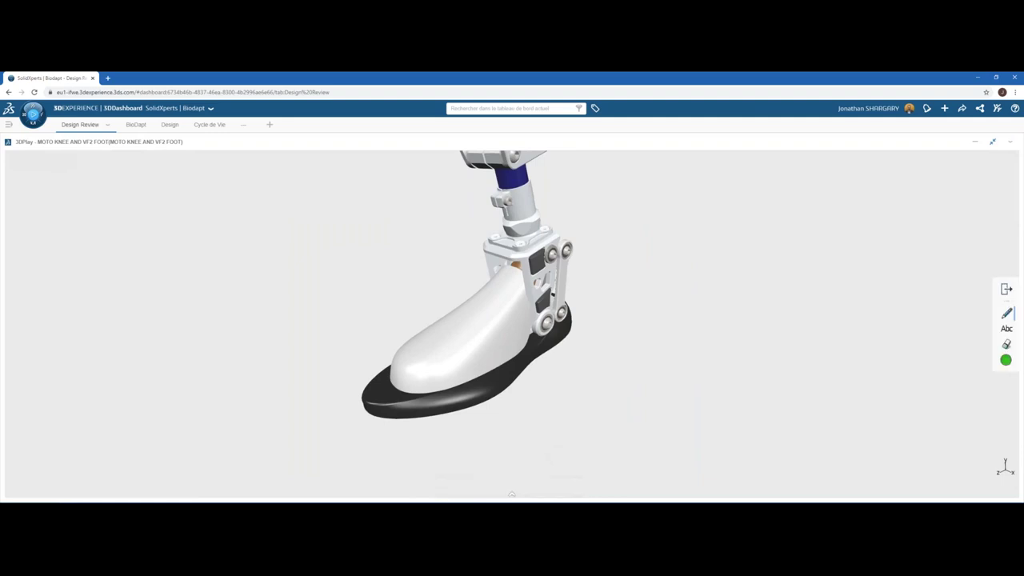
pyautogui.moveTo(552, 383)
pyautogui.mouseDown()
pyautogui.moveTo(491, 356)
pyautogui.moveTo(488, 377)
pyautogui.mouseUp()
pyautogui.moveTo(567, 233); pyautogui.dragTo(573, 233)
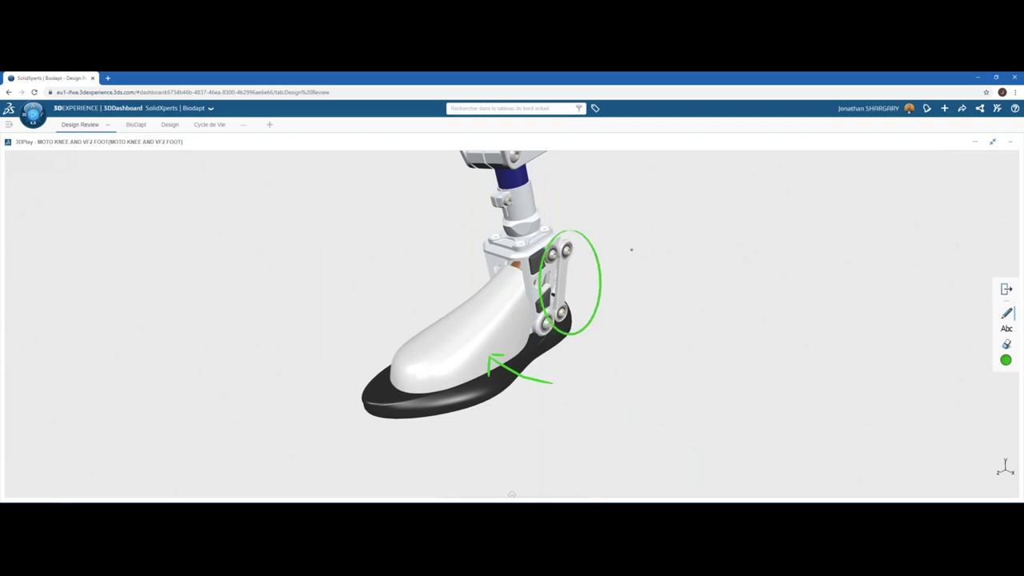
pyautogui.click(1006, 292)
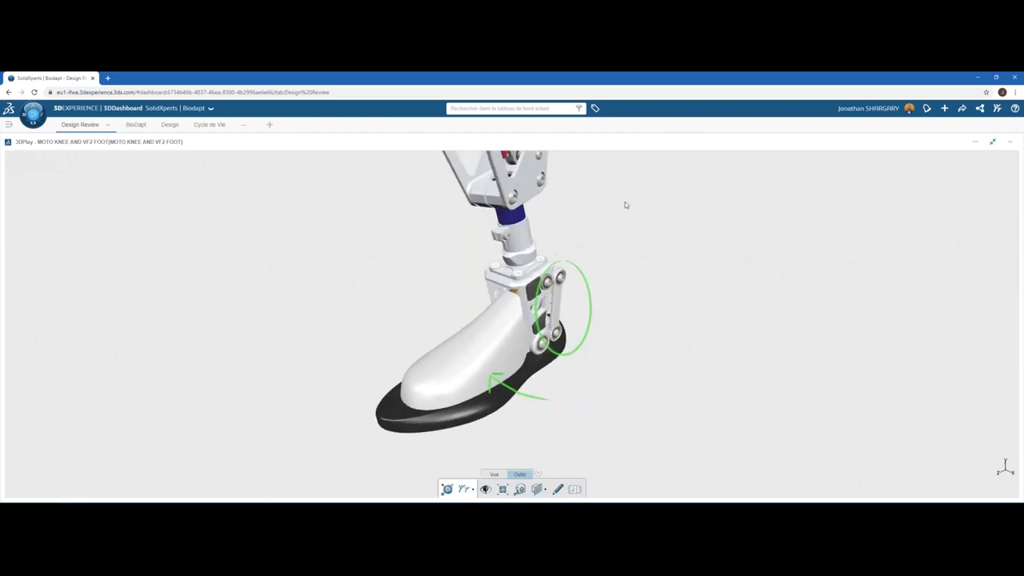
# Return to the annotated foot close-up and save it as a screenshot.
pyautogui.moveTo(608, 197); pyautogui.dragTo(608, 274, button='middle')
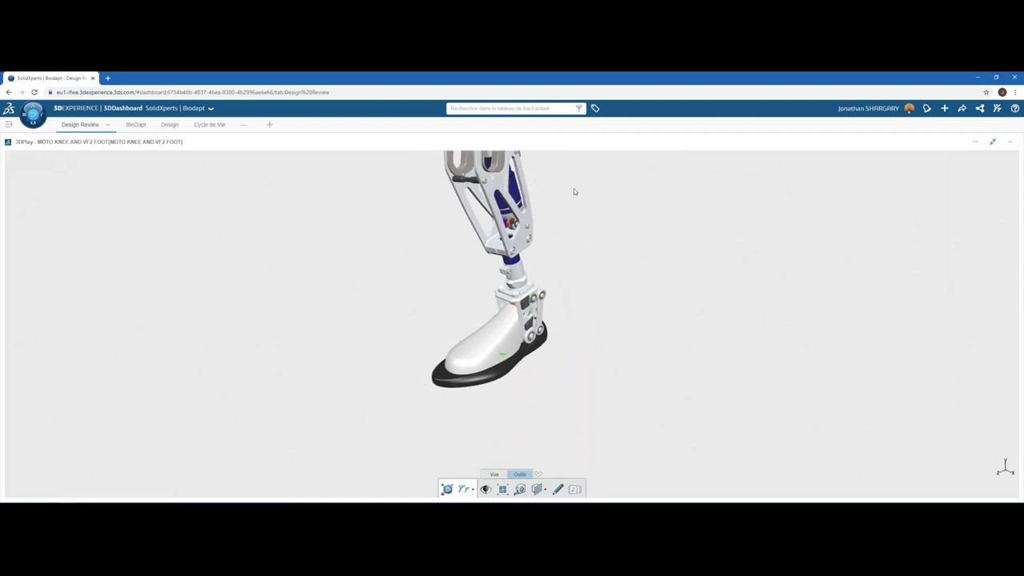
pyautogui.moveTo(543, 161)
pyautogui.mouseDown(button='middle')
pyautogui.moveTo(585, 320)
pyautogui.moveTo(570, 322)
pyautogui.mouseUp(button='middle')
pyautogui.moveTo(587, 426)
pyautogui.mouseDown(button='middle')
pyautogui.moveTo(429, 489)
pyautogui.moveTo(592, 434)
pyautogui.moveTo(580, 407)
pyautogui.moveTo(612, 377)
pyautogui.moveTo(590, 406)
pyautogui.mouseUp(button='middle')
pyautogui.scroll(3, 580, 408)
pyautogui.scroll(-2, 578, 405)
pyautogui.scroll(-2, 579, 404)
pyautogui.scroll(2, 590, 407)
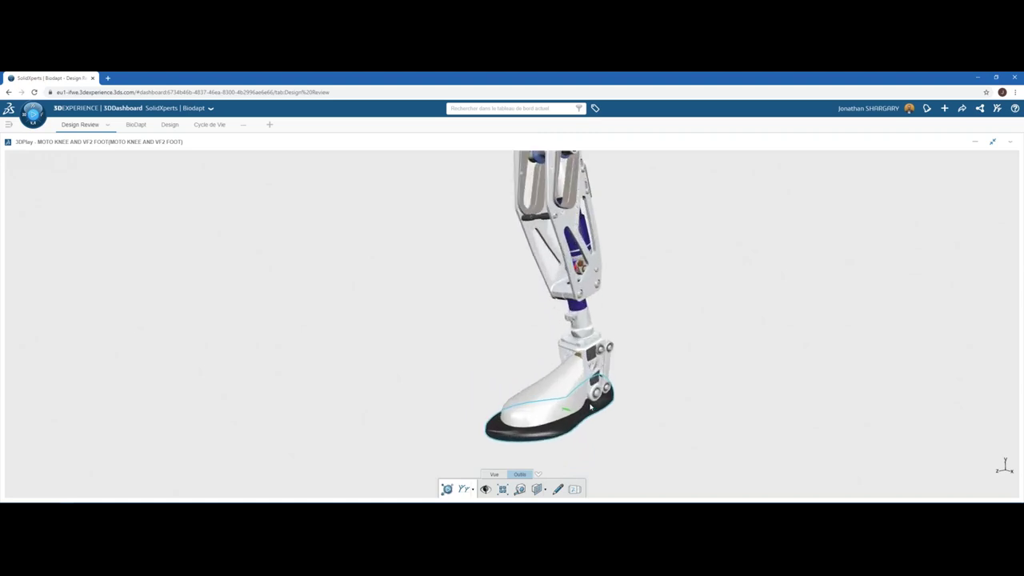
pyautogui.scroll(2, 590, 406)
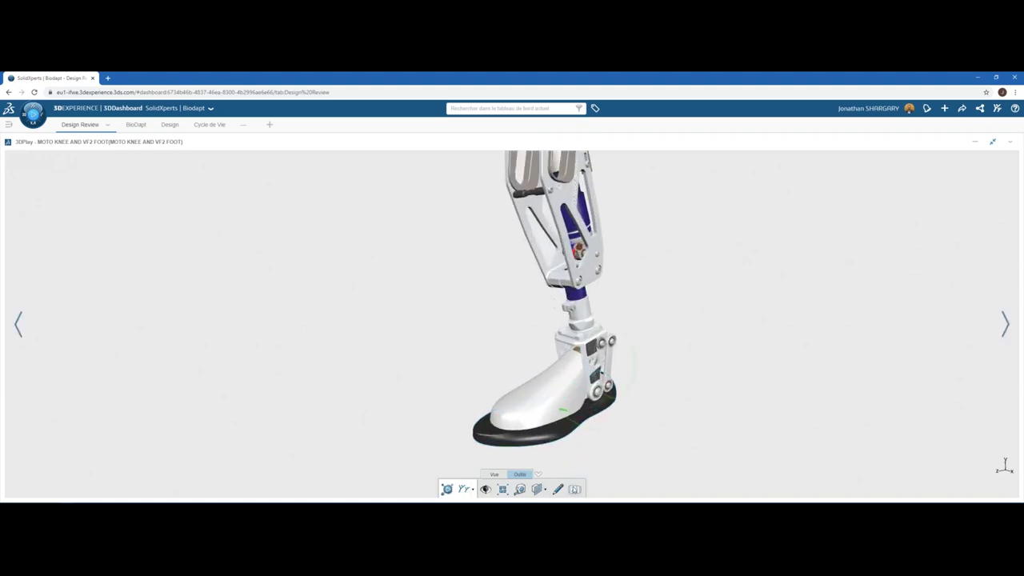
pyautogui.click(1003, 322)
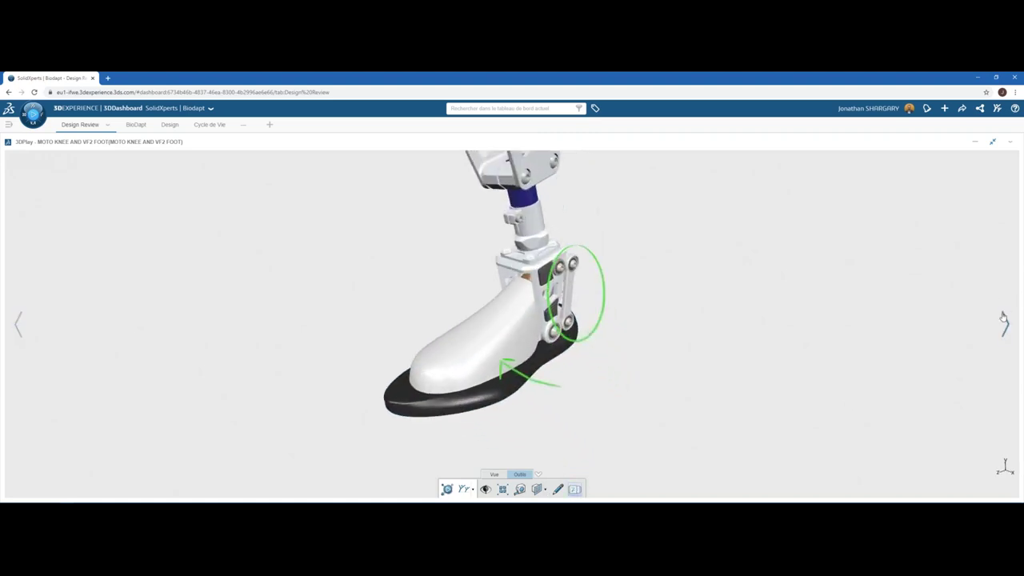
pyautogui.click(472, 490)
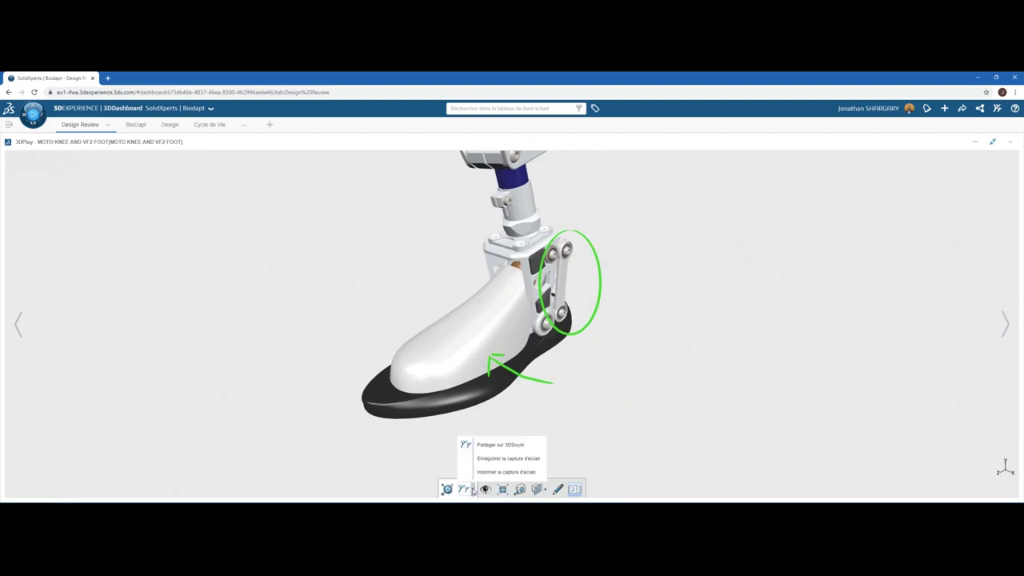
pyautogui.click(491, 459)
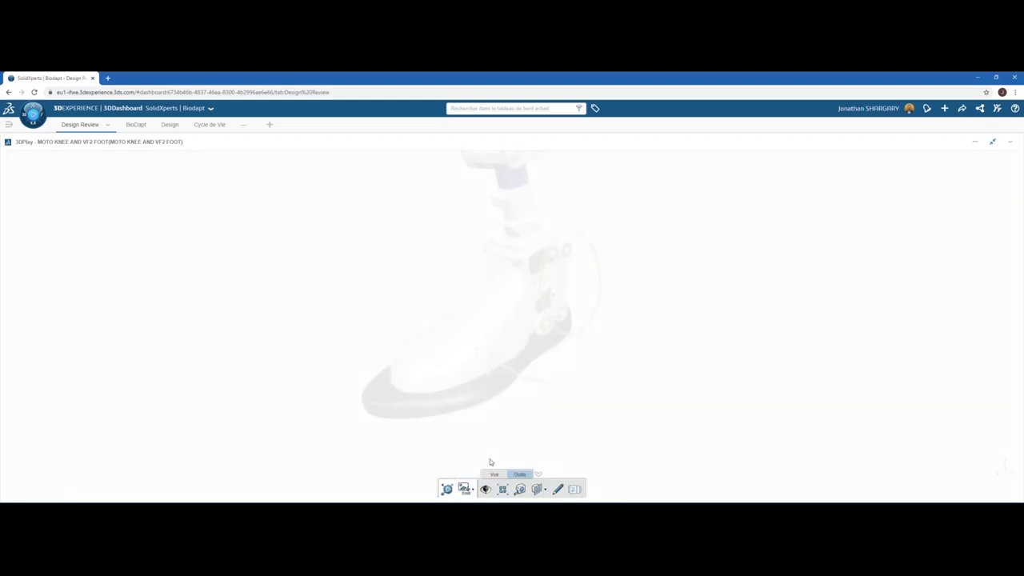
# Restore the 3DPlay widget and scroll the 3DSwym feed down to the Pied VF2 post.
pyautogui.click(991, 141)
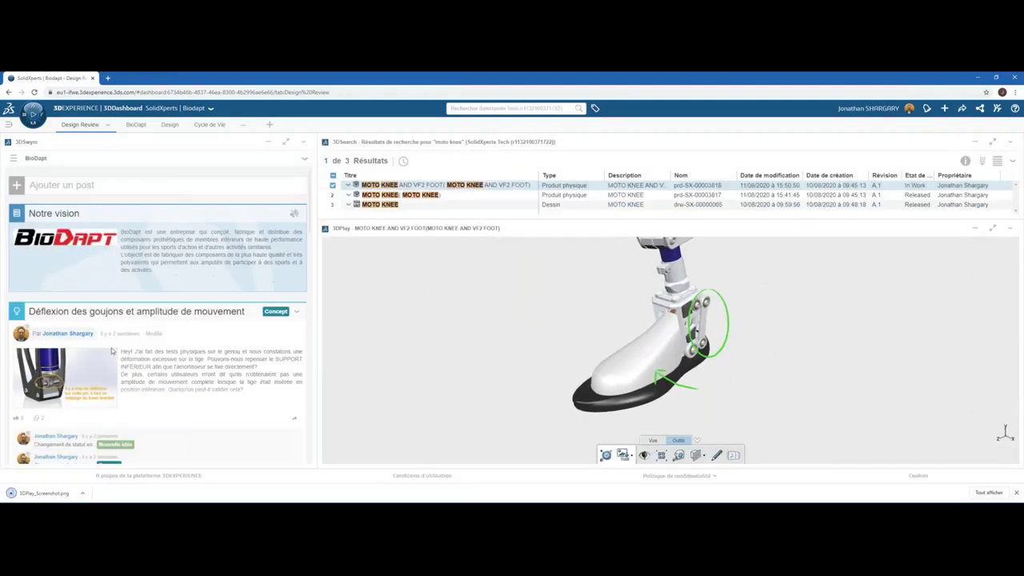
pyautogui.scroll(-1, 88, 352)
pyautogui.scroll(-2, 118, 352)
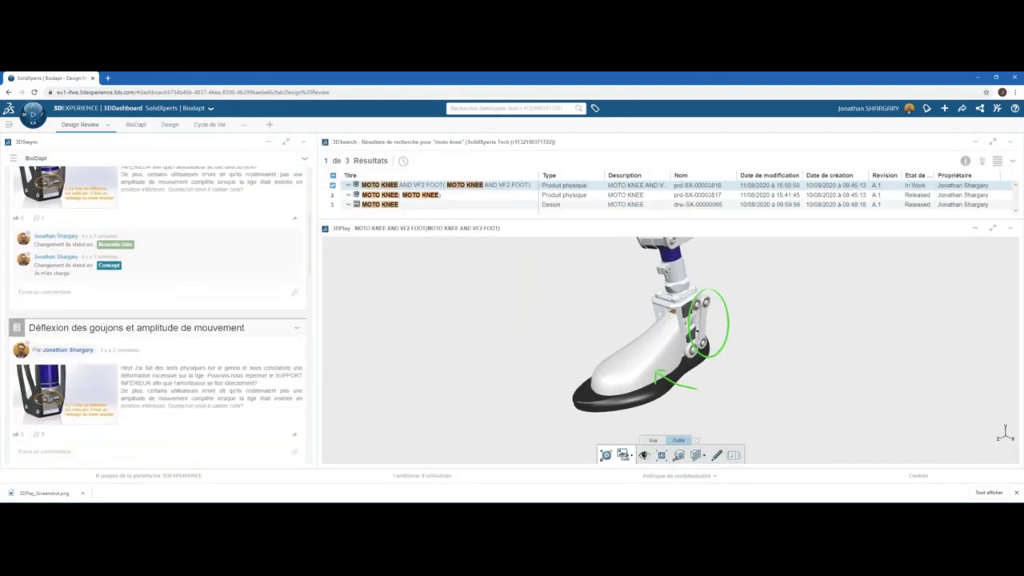
pyautogui.scroll(-1, 117, 352)
pyautogui.scroll(-1, 118, 352)
pyautogui.scroll(-1, 118, 353)
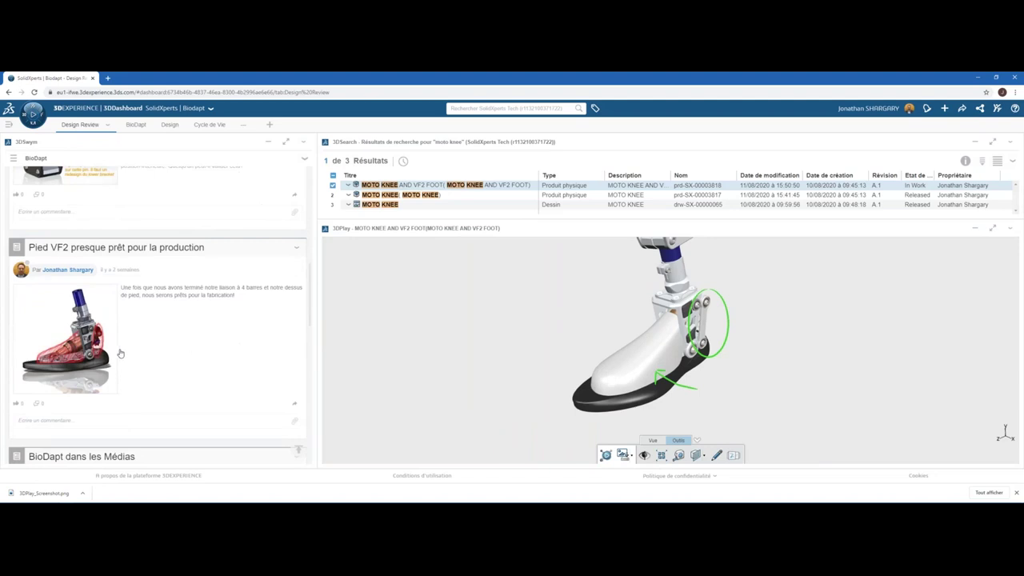
# Post the comment 'C'est fait! qu'en pensez-vous?' with 3DPlay_Screenshot.png attached.
pyautogui.click(60, 420)
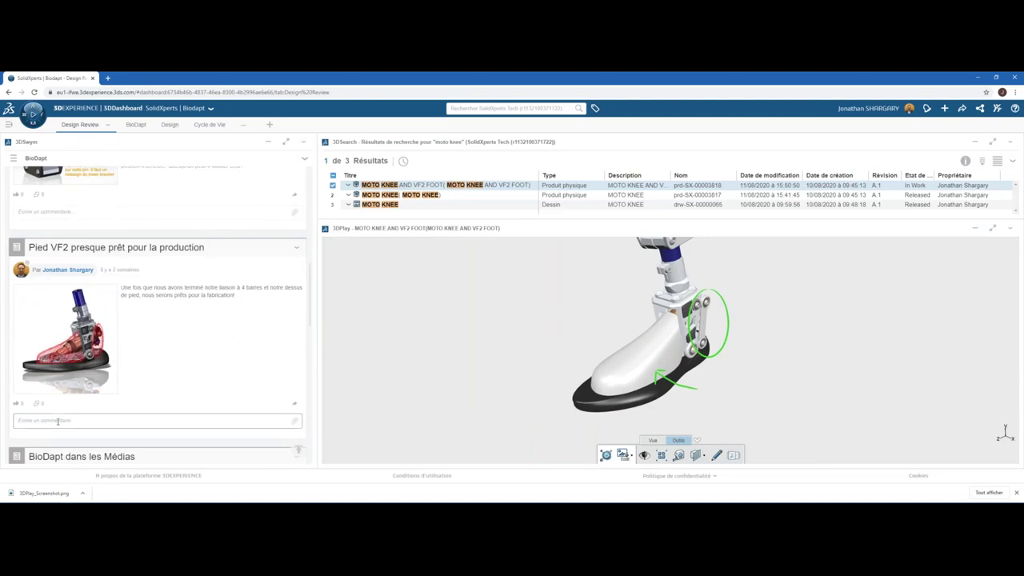
pyautogui.write('C')
pyautogui.write("'est fait! qu'en pensez-vous?")
pyautogui.moveTo(44, 493); pyautogui.dragTo(74, 446)
pyautogui.scroll(-1, 80, 432)
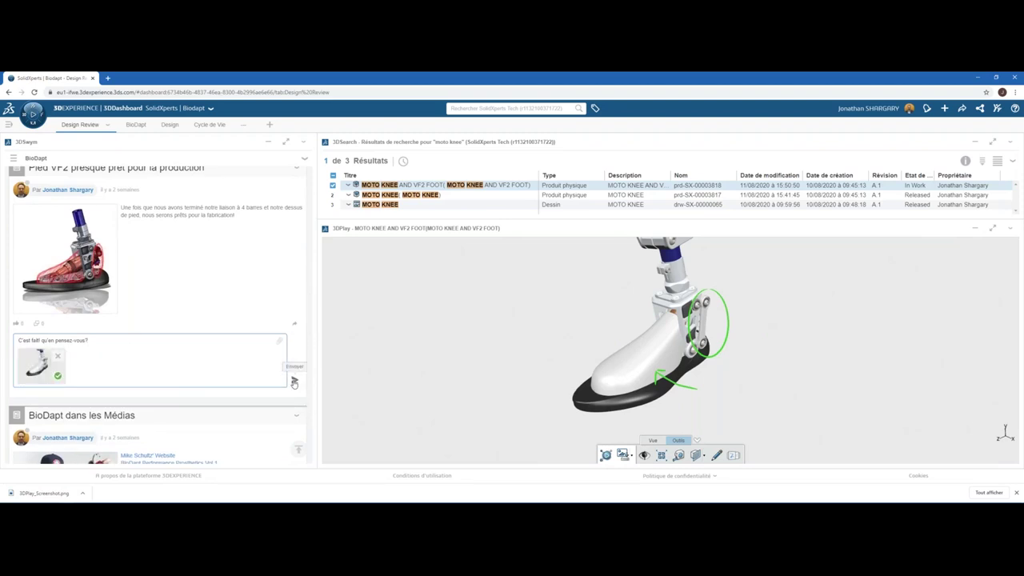
pyautogui.click(294, 382)
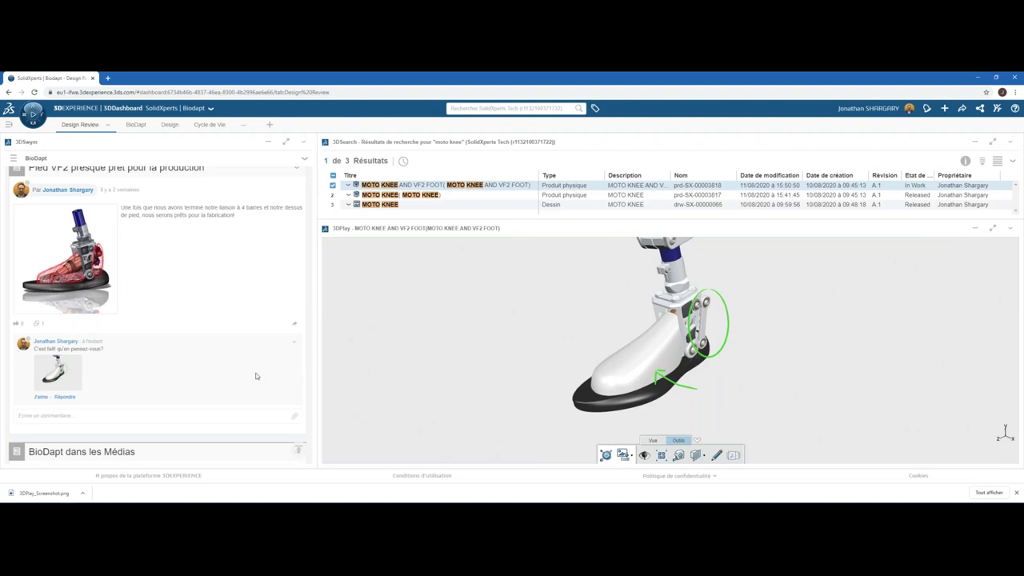
# Return to the PowerPoint slideshow and advance to slide 44, the 'Écosystème connecté' section title.
pyautogui.hotkey('alt', 'Tab')
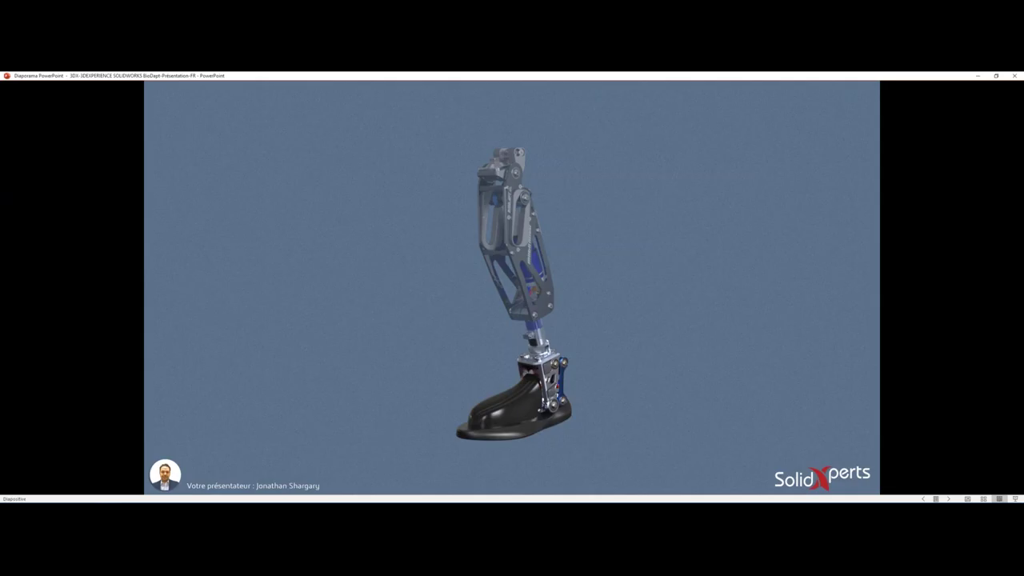
pyautogui.press('Right')
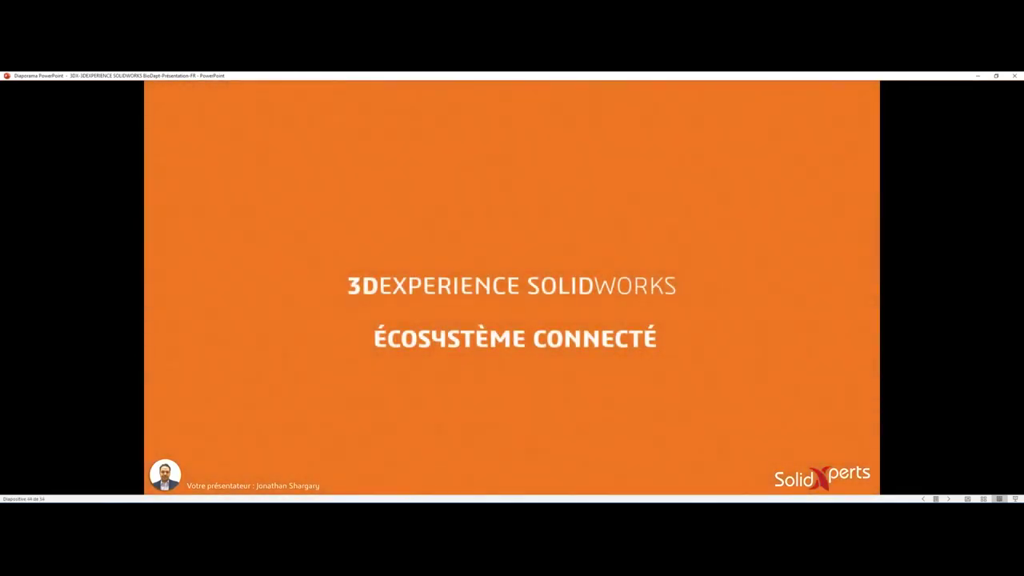
# Build the desktop and cloud icons and their linking arrow, then advance to the next slide.
pyautogui.press('Right')
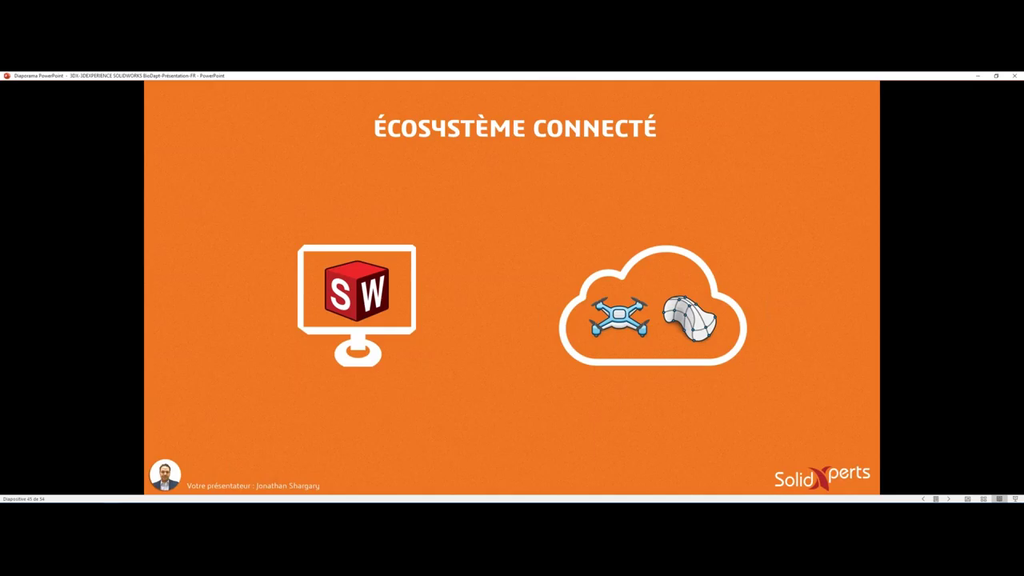
pyautogui.press('Right')
pyautogui.press('Right')
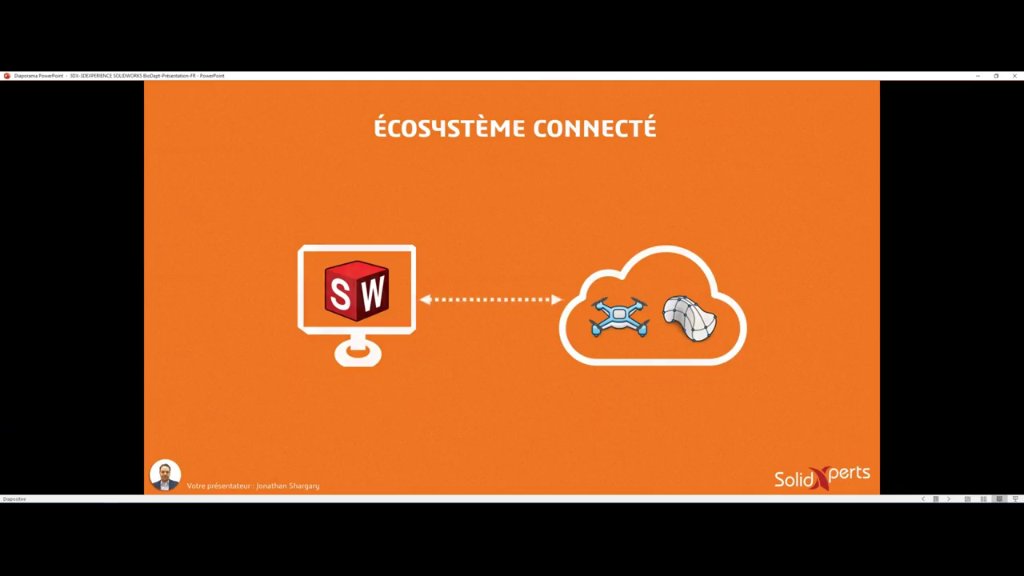
pyautogui.press('Right')
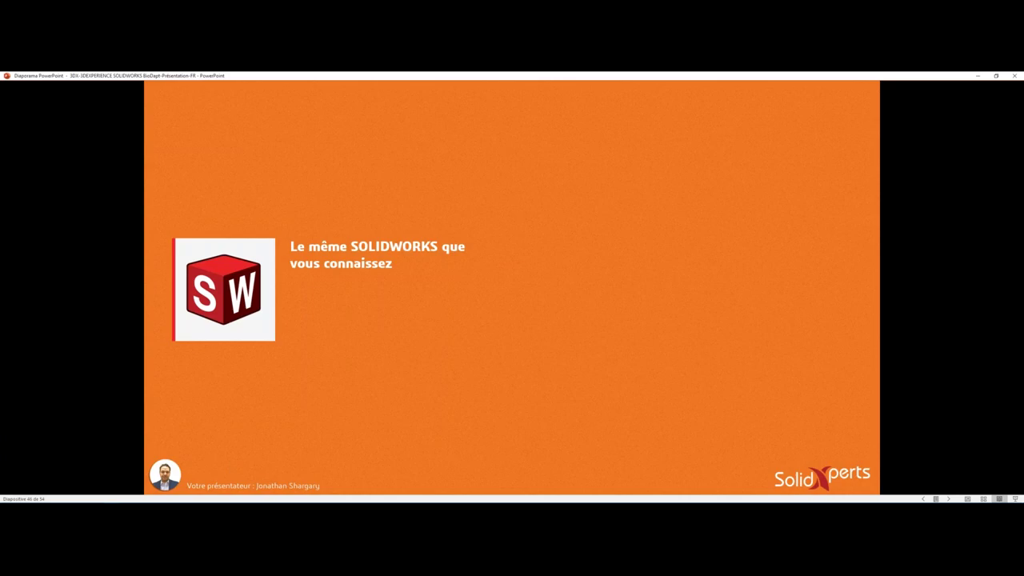
# Reveal the direct-integration, simple-workflow, no-IT-infrastructure and enterprise collaboration points.
pyautogui.press('Right')
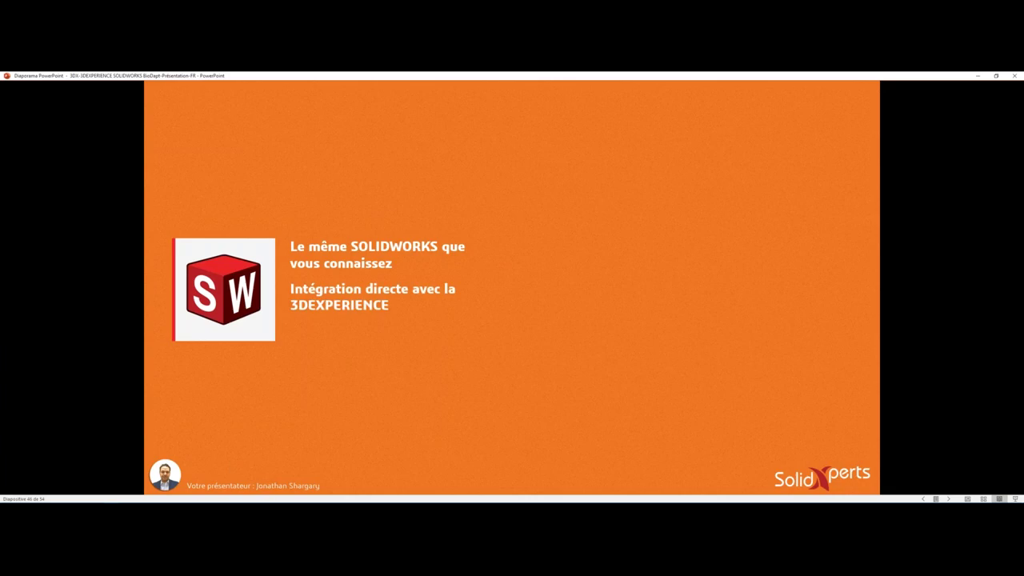
pyautogui.press('Right')
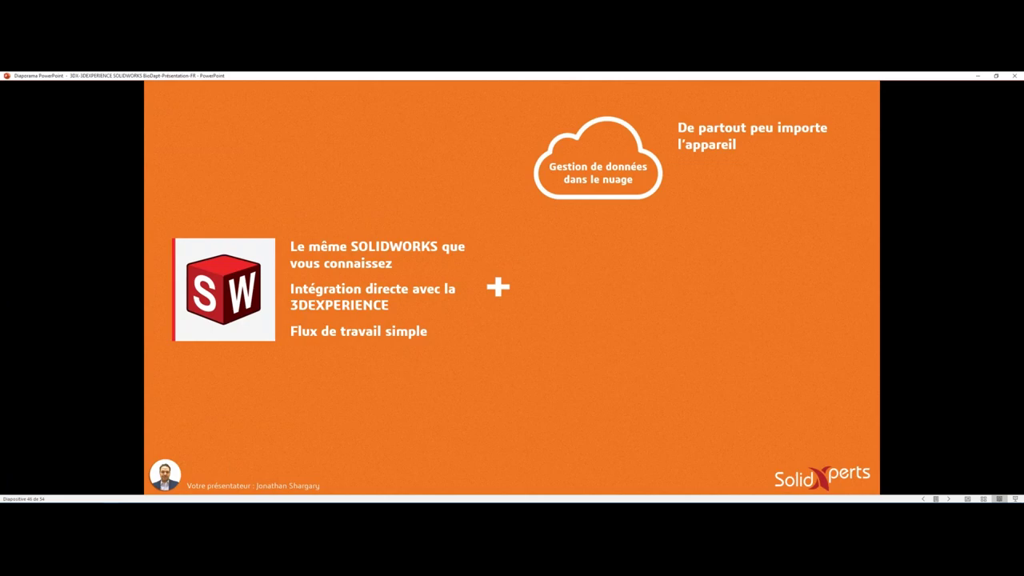
pyautogui.press('Right')
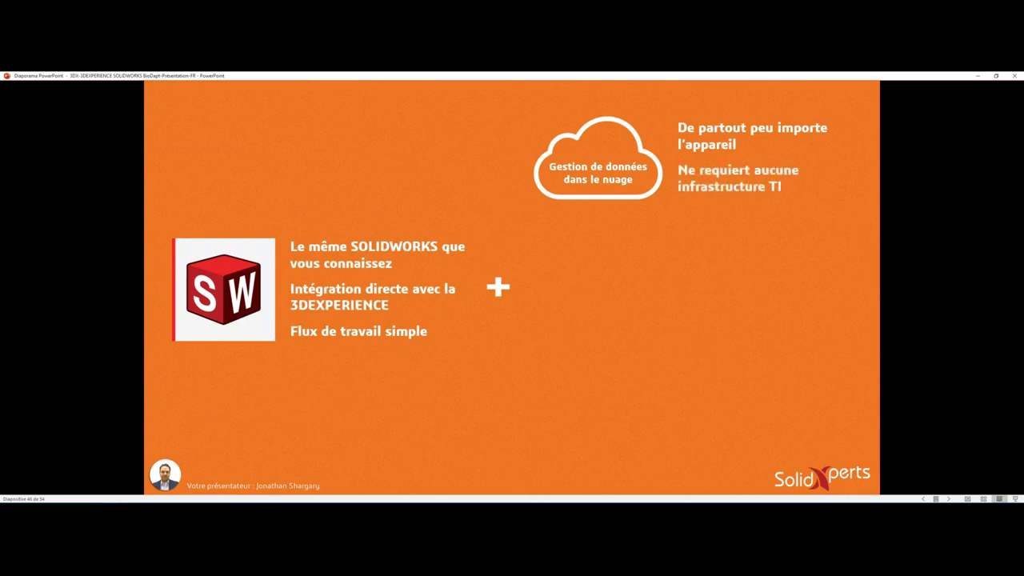
pyautogui.press('Right')
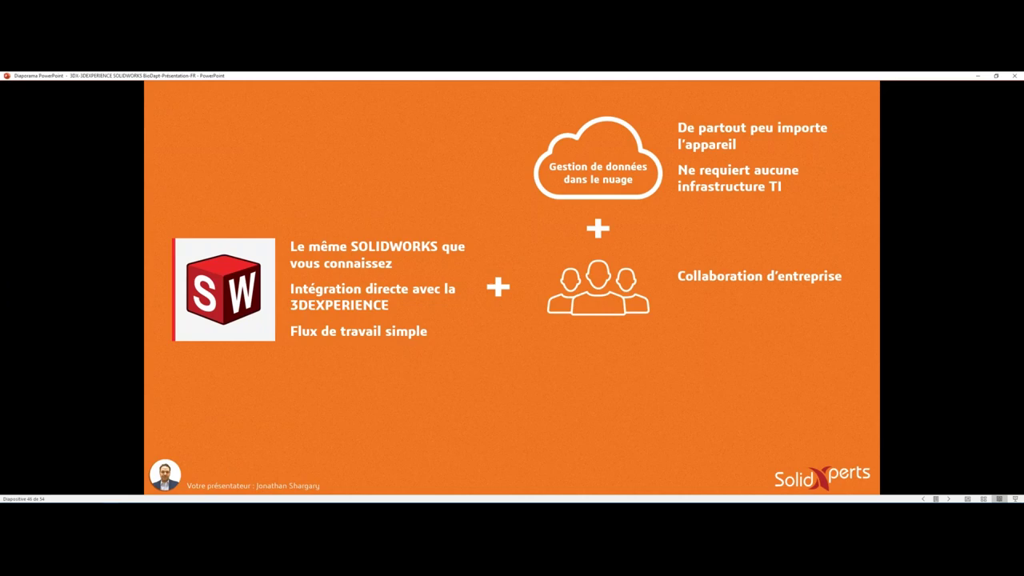
# Reveal the Suivi des tâches, 3DCreator (xDesign) and 3DSculptor (xShape) items, then advance to slide 47.
pyautogui.press('Right')
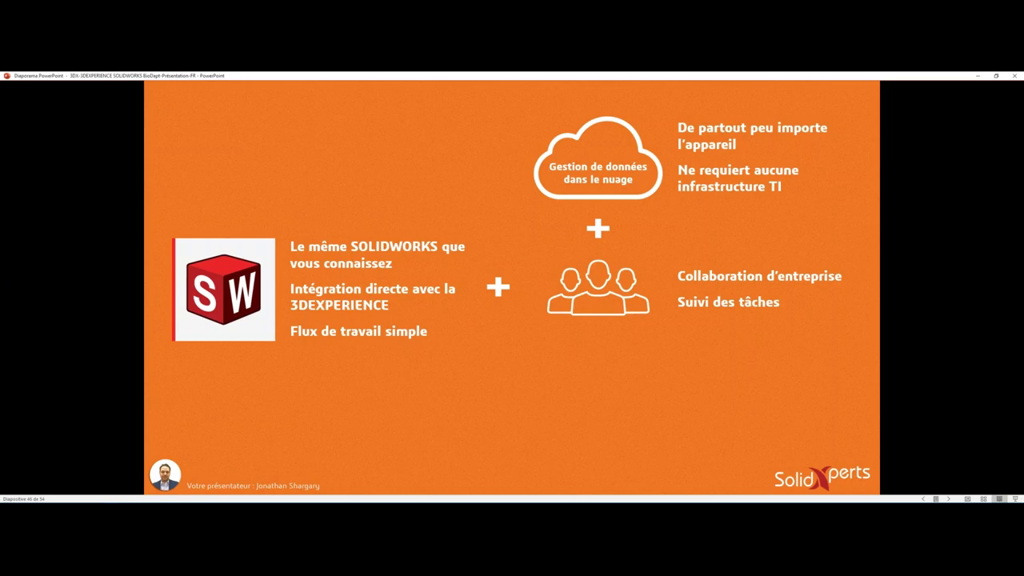
pyautogui.press('Right')
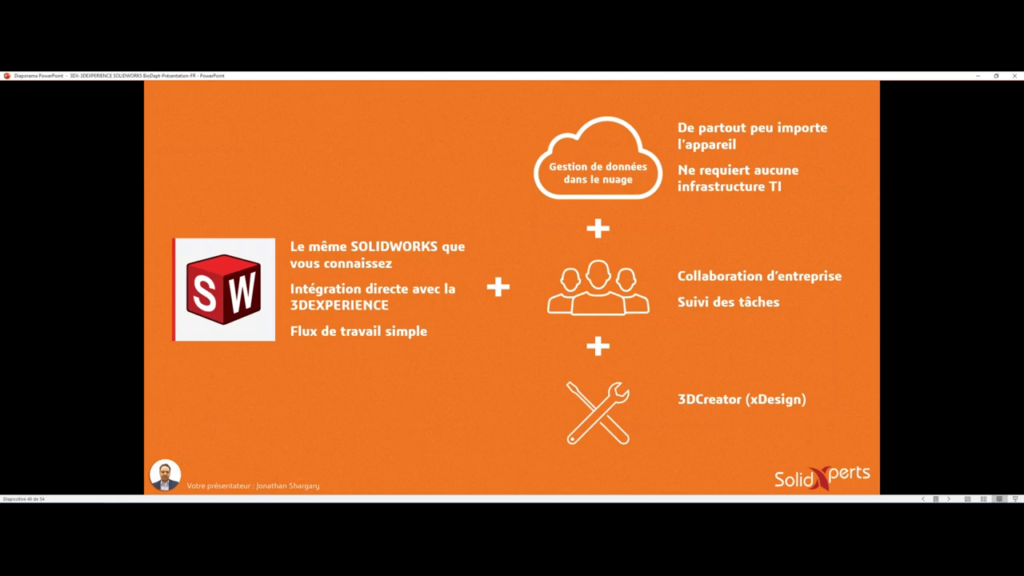
pyautogui.press('Right')
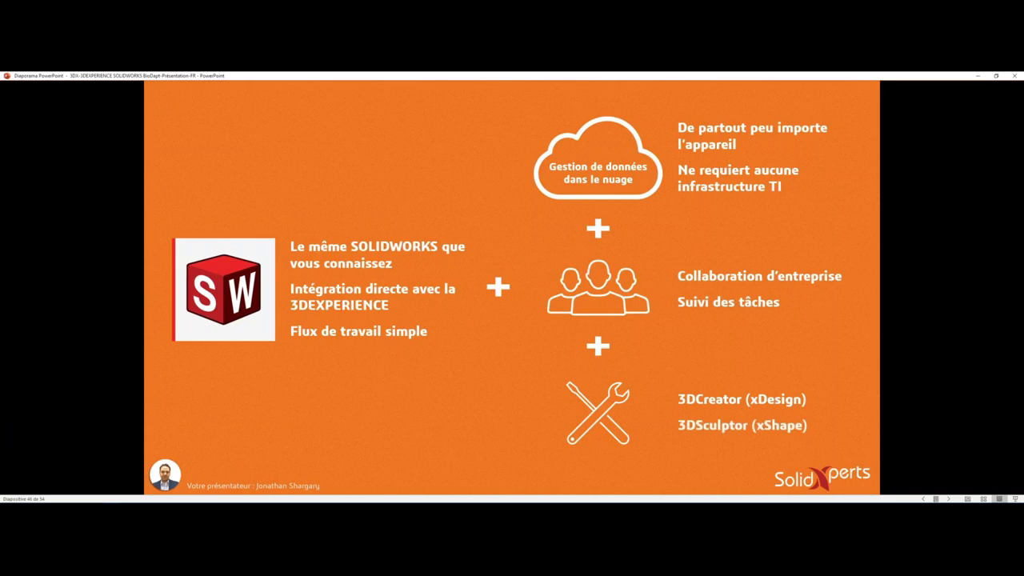
pyautogui.press('Right')
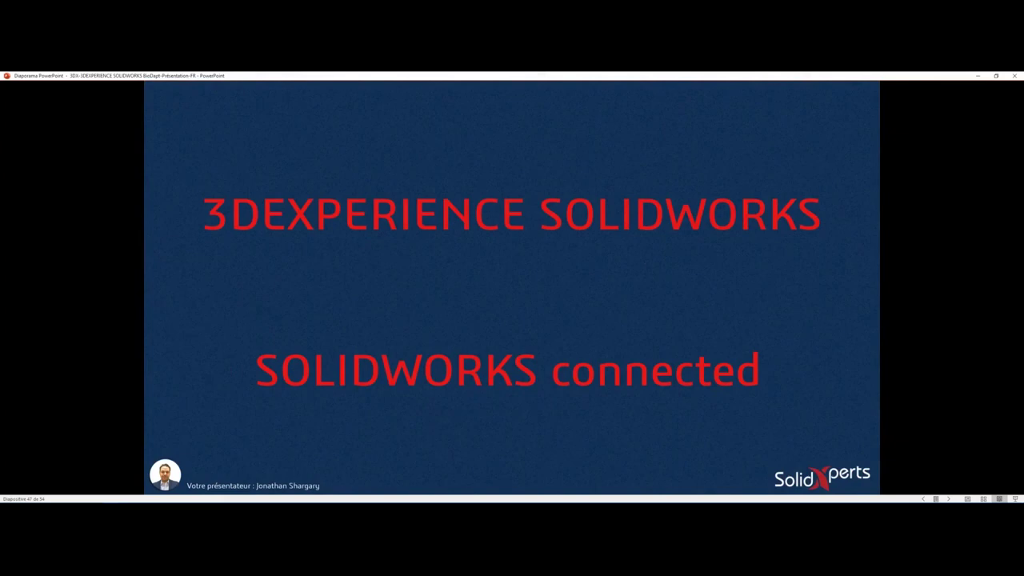
# Show the Rôle and Apps labels and the package tiers under both SOLIDWORKS offerings.
pyautogui.press('Right')
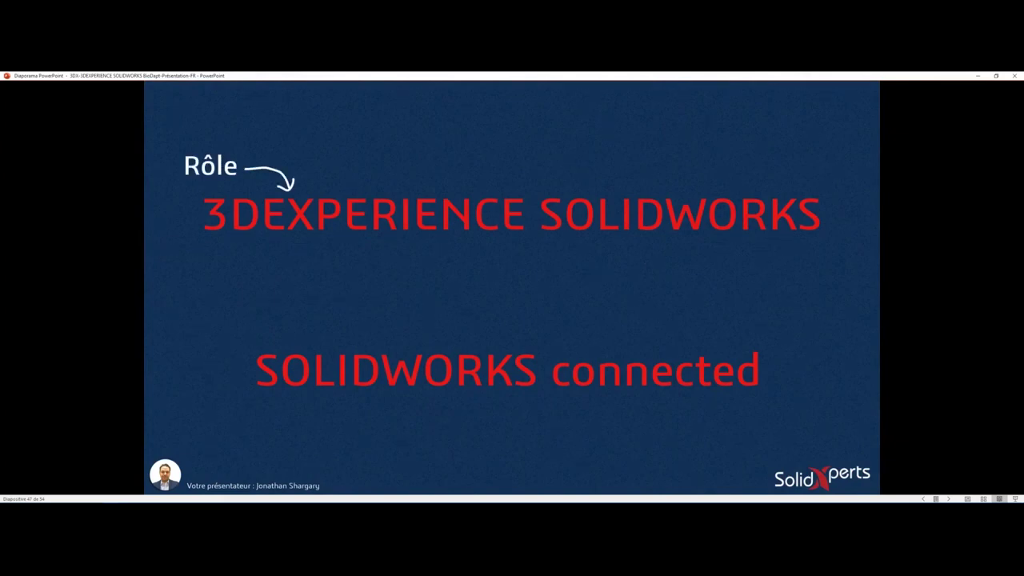
pyautogui.press('Right')
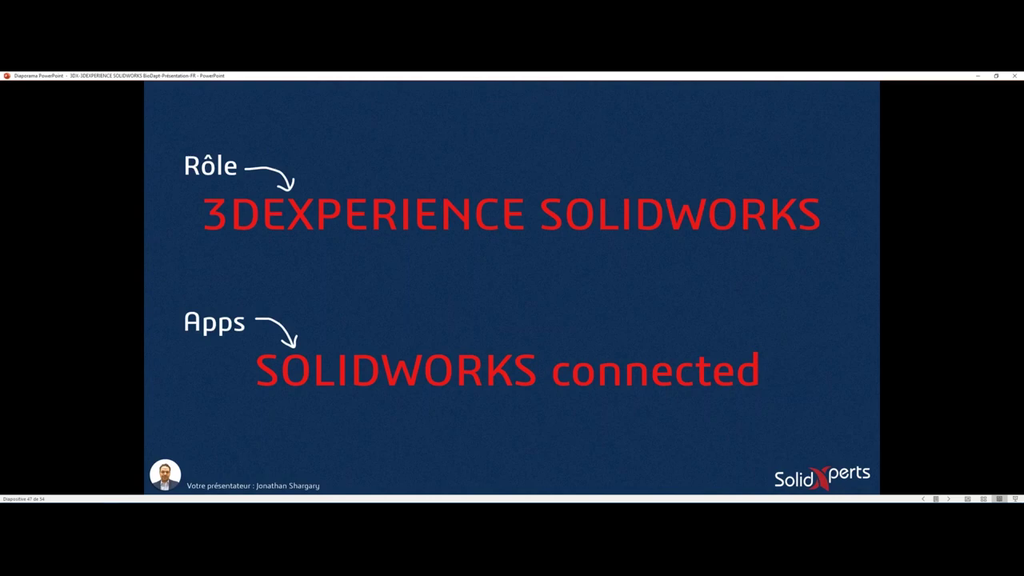
pyautogui.press('Right')
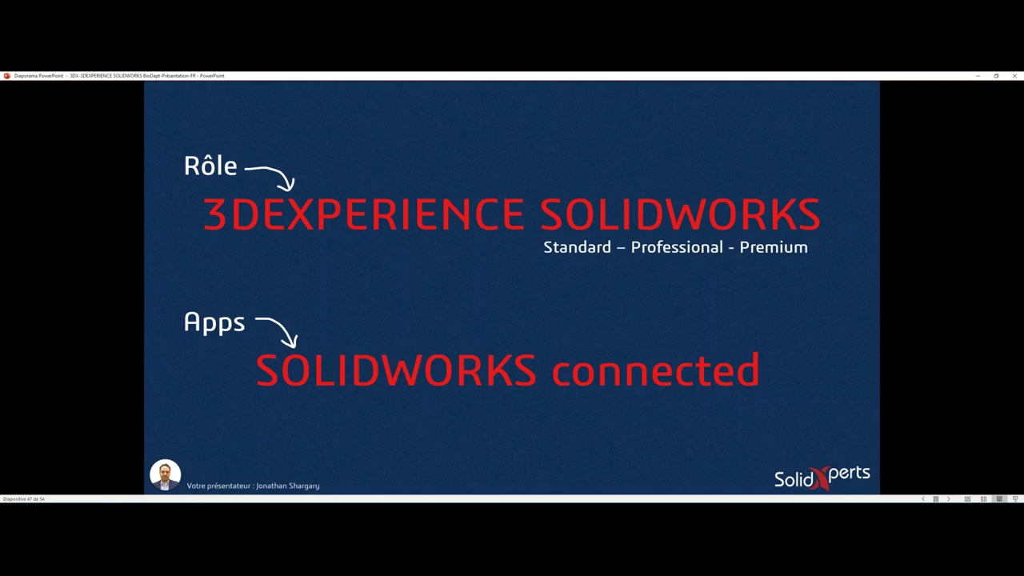
pyautogui.press('Right')
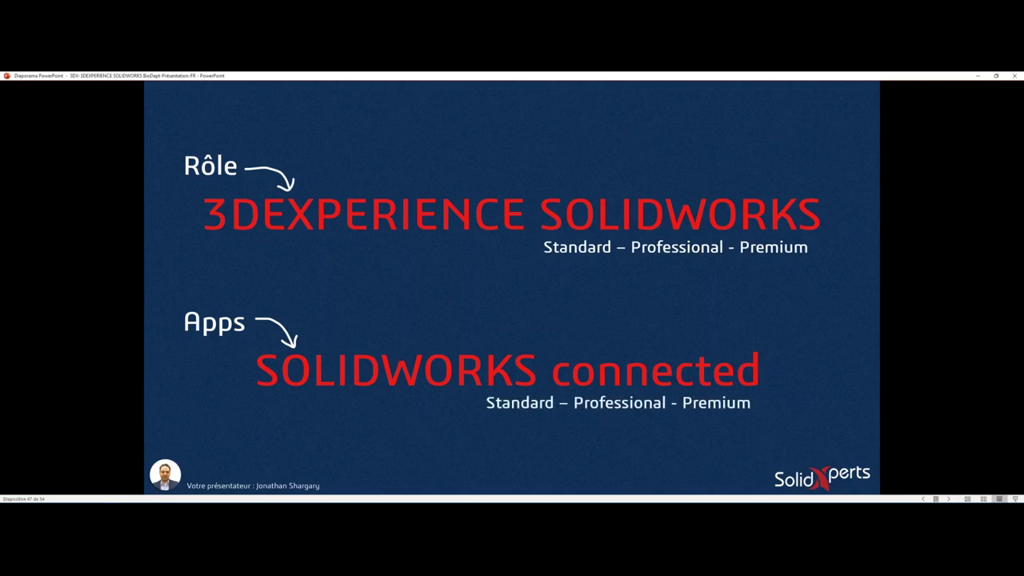
# Play through the not-in-a-browser slide and advance to the package comparison slide.
pyautogui.press('Right')
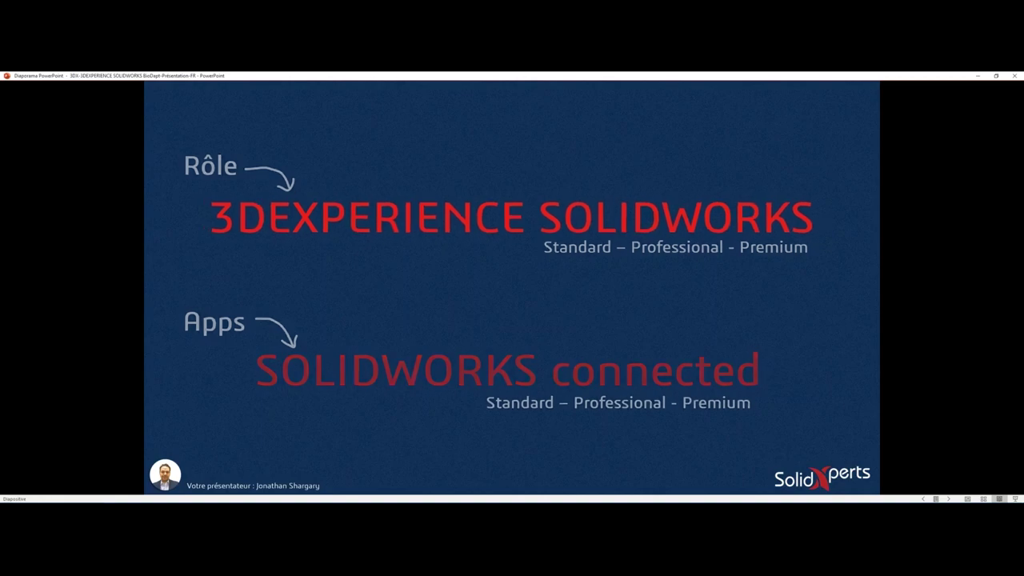
pyautogui.press('Right')
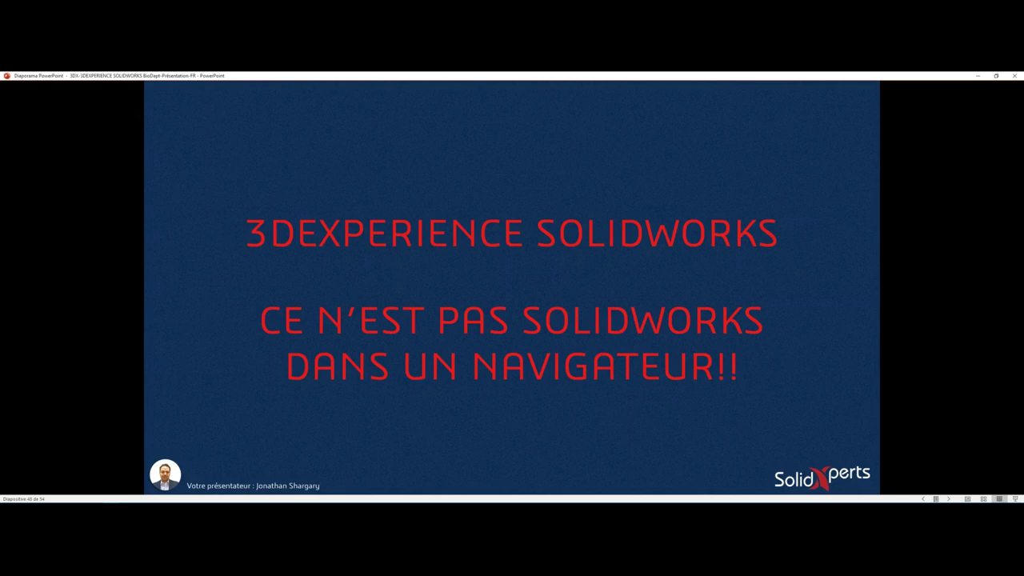
pyautogui.press('Right')
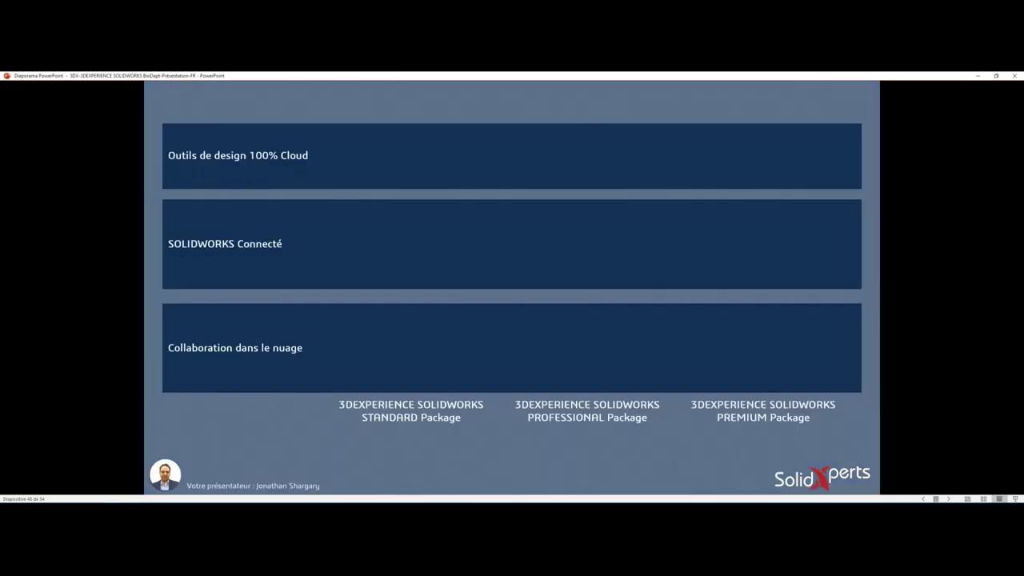
# Reveal the Ensembles label, the Standard and Professional boxes, and the Premium collaboration boxes.
pyautogui.press('Right')
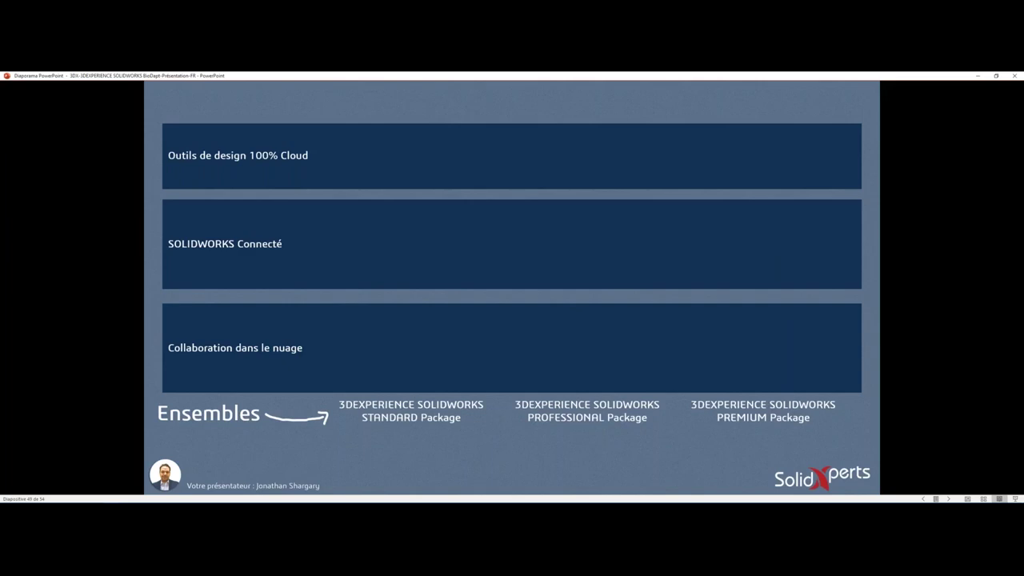
pyautogui.press('Right')
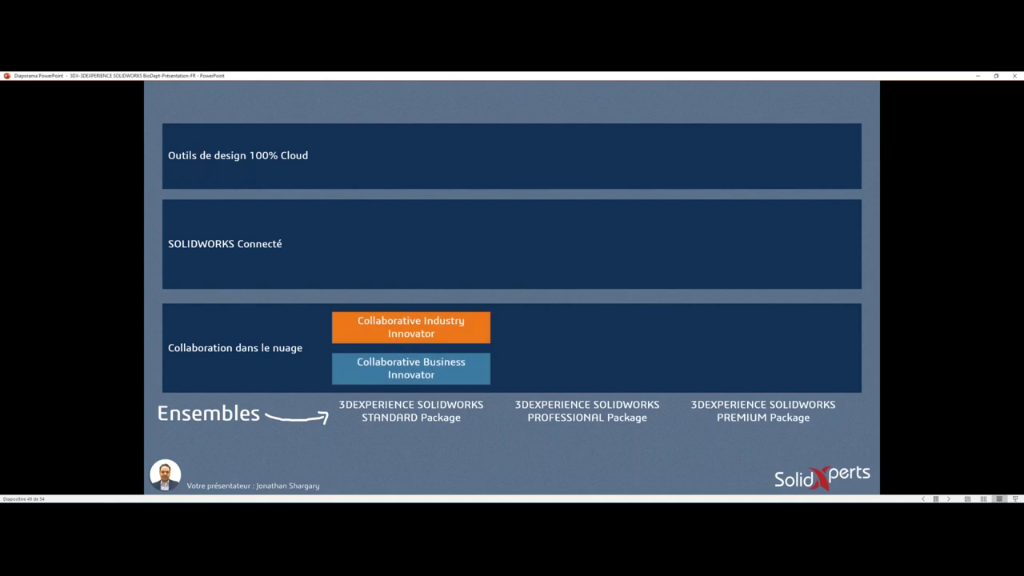
pyautogui.press('Right')
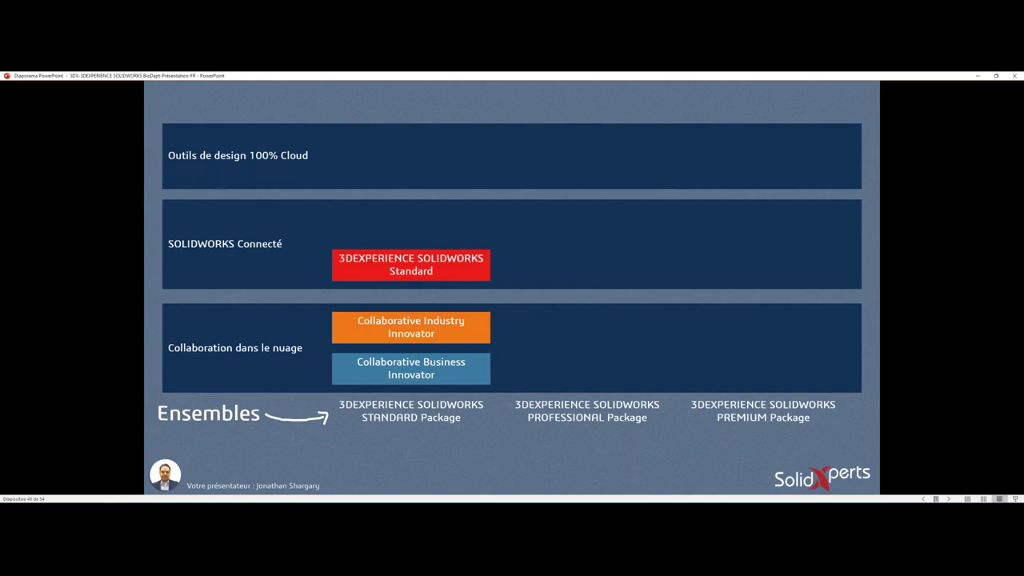
pyautogui.press('Right')
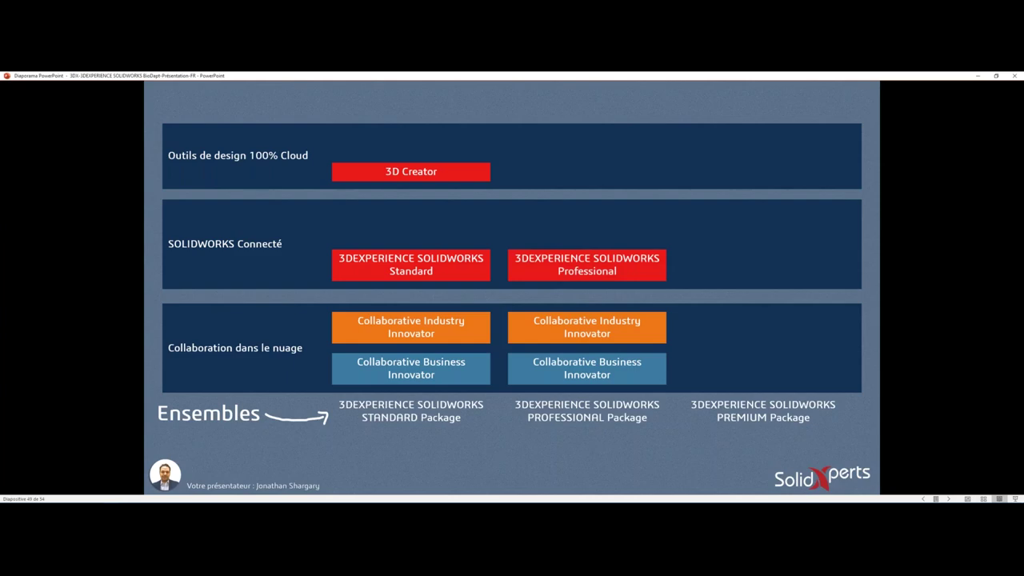
pyautogui.press('Right')
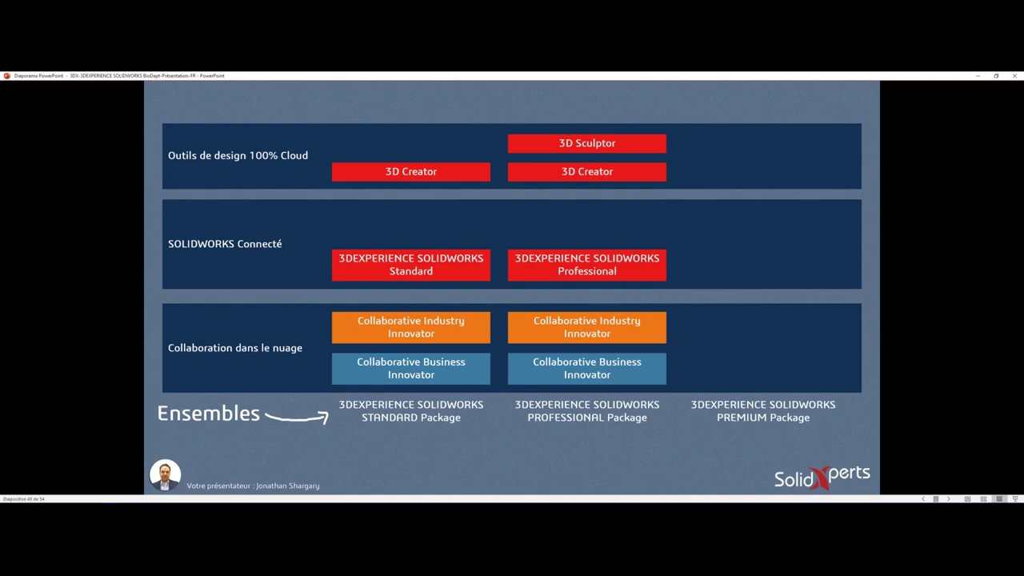
pyautogui.press('Right')
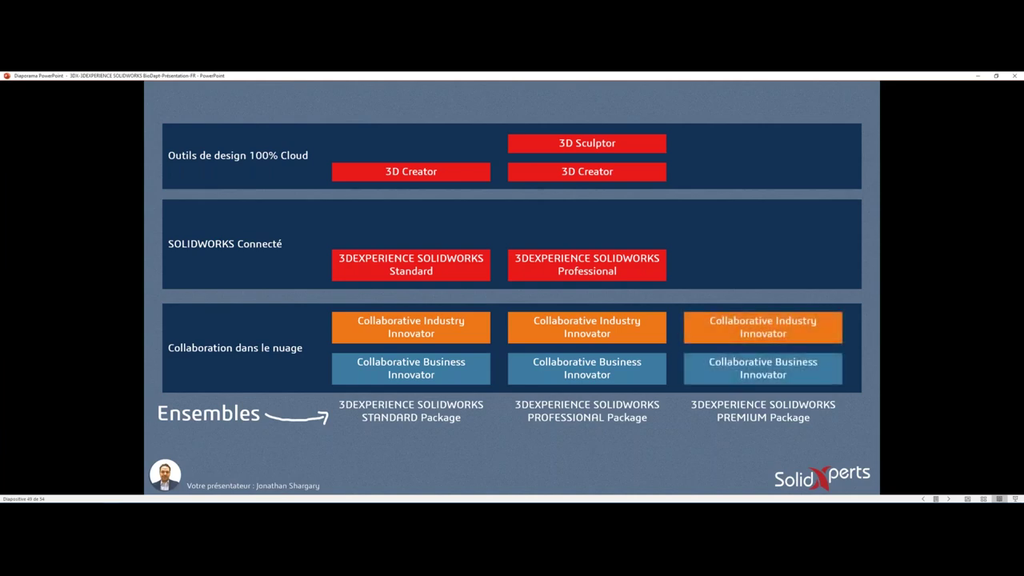
# Add Simulation Designer and the cloud design tools to Premium, then advance to slide 50.
pyautogui.press('Right')
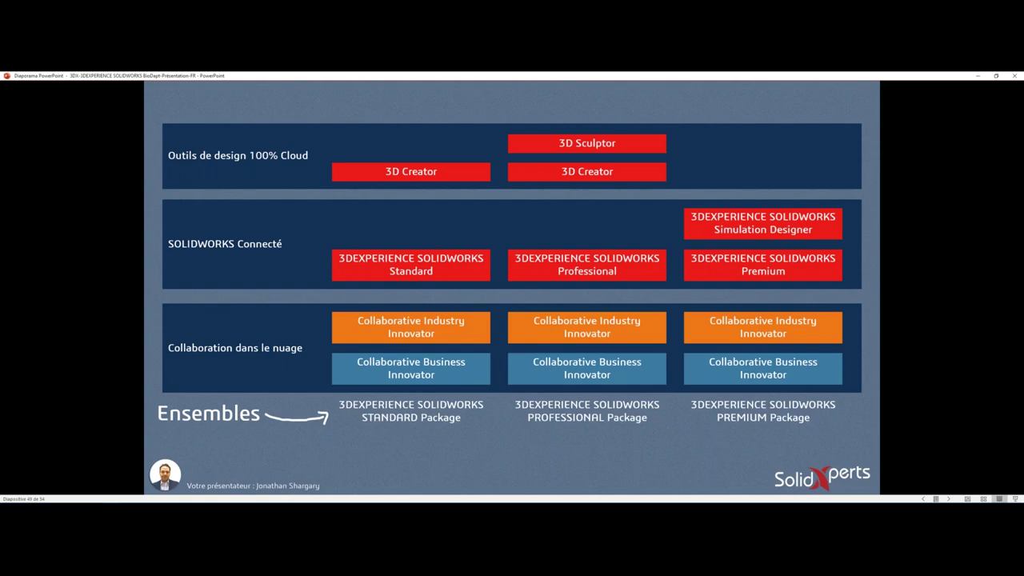
pyautogui.press('Right')
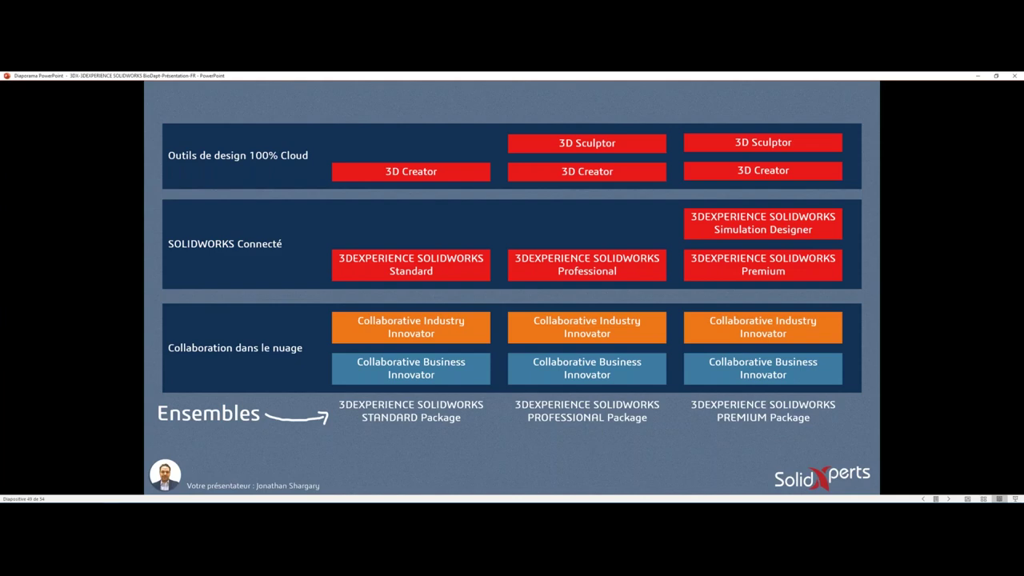
pyautogui.press('Right')
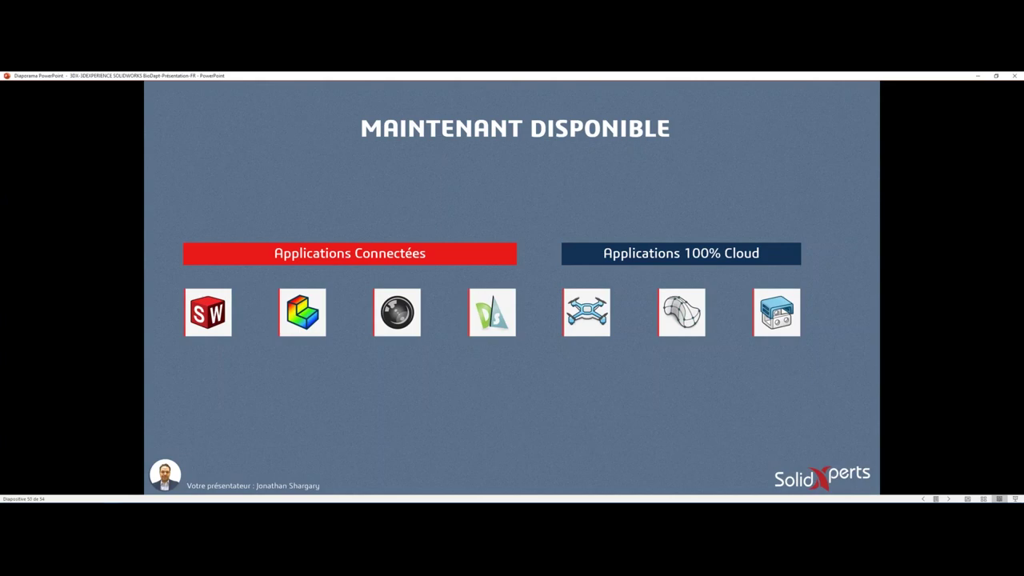
# Advance to the 3DEXPERIENCE WORKS slide, reveal its VOS XPERTS box, then move on to slide 52.
pyautogui.press('Right')
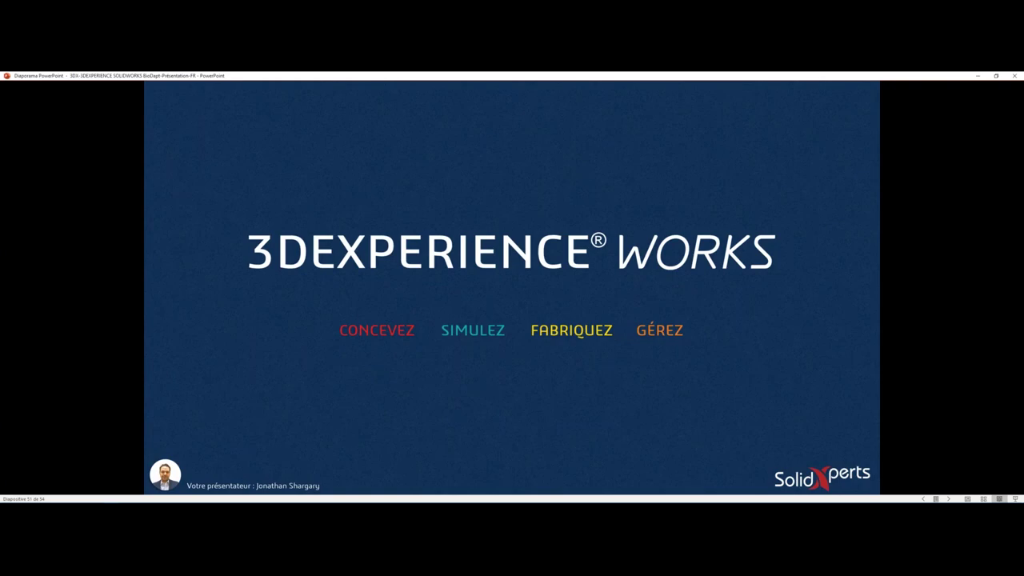
pyautogui.press('Right')
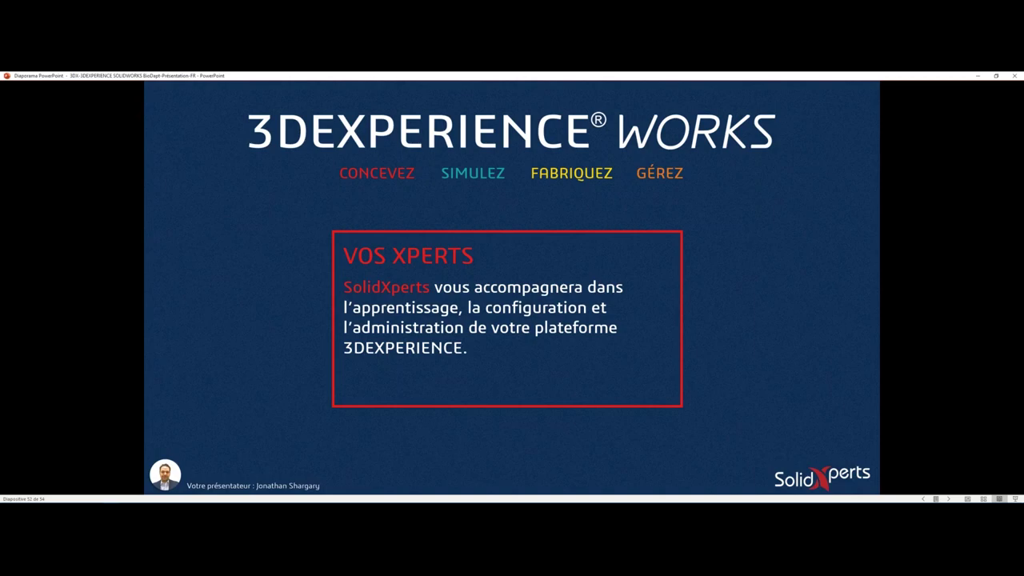
pyautogui.press('Right')
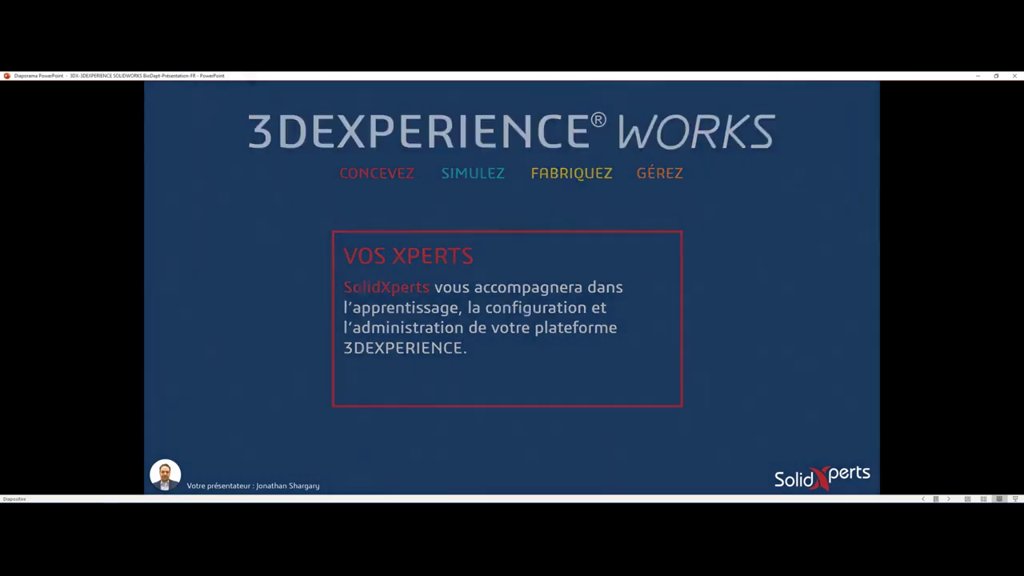